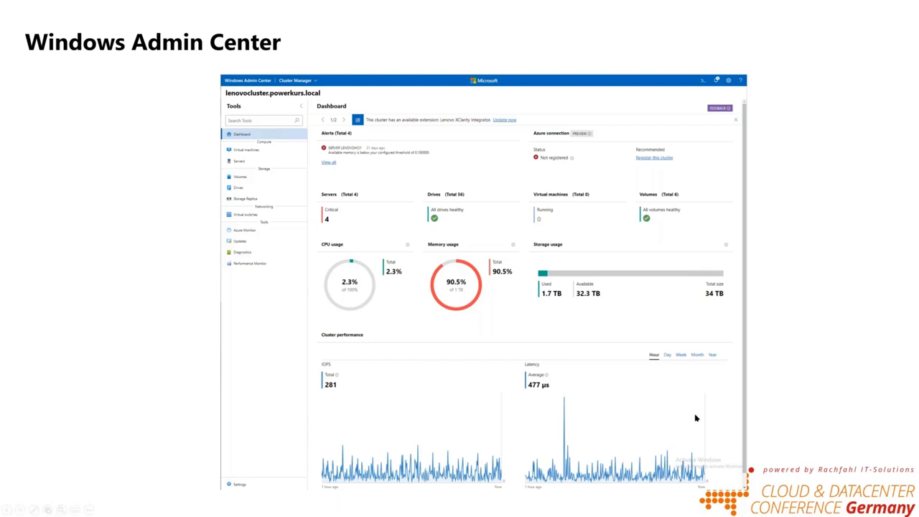
Advance past the Windows Admin Center dashboard slide to reach the live All connections page
{"action": "left_click", "coordinate": [470, 286]}
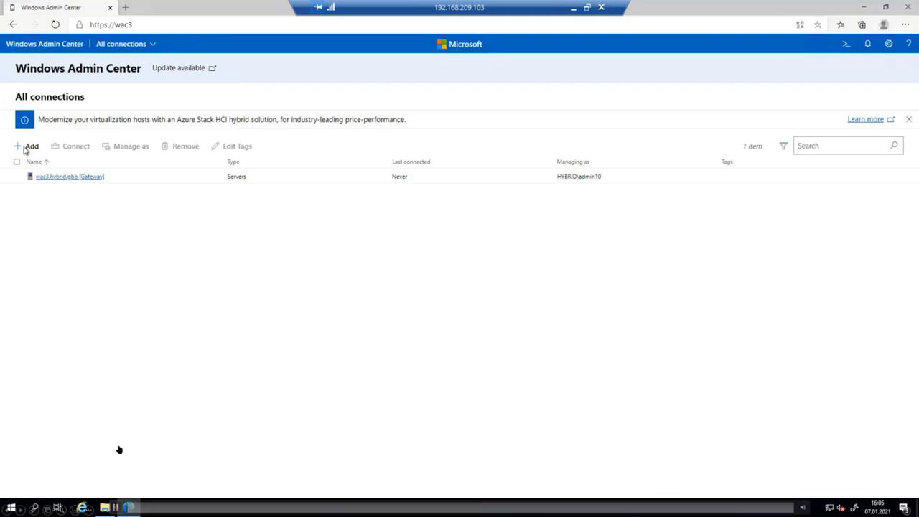
Create a new server cluster of type Azure Stack HCI, keeping all servers in one site
{"action": "left_click", "coordinate": [25, 148]}
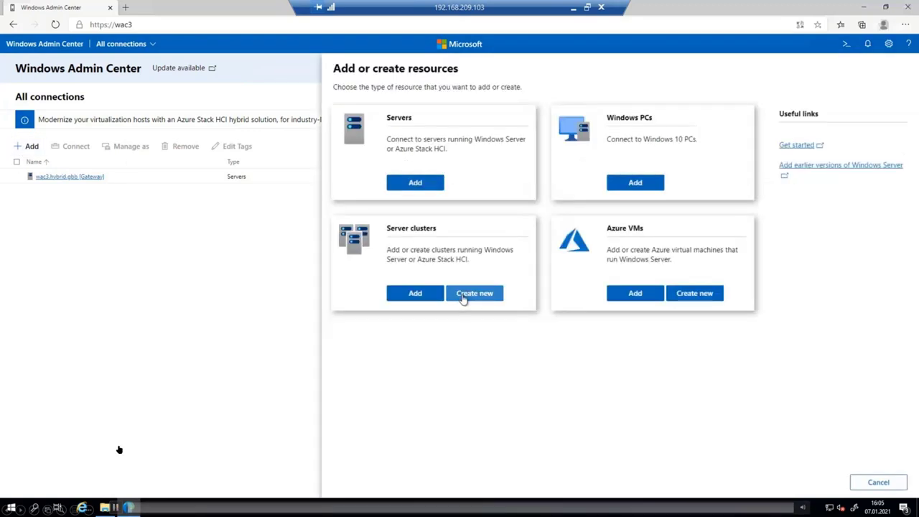
{"action": "left_click", "coordinate": [463, 296]}
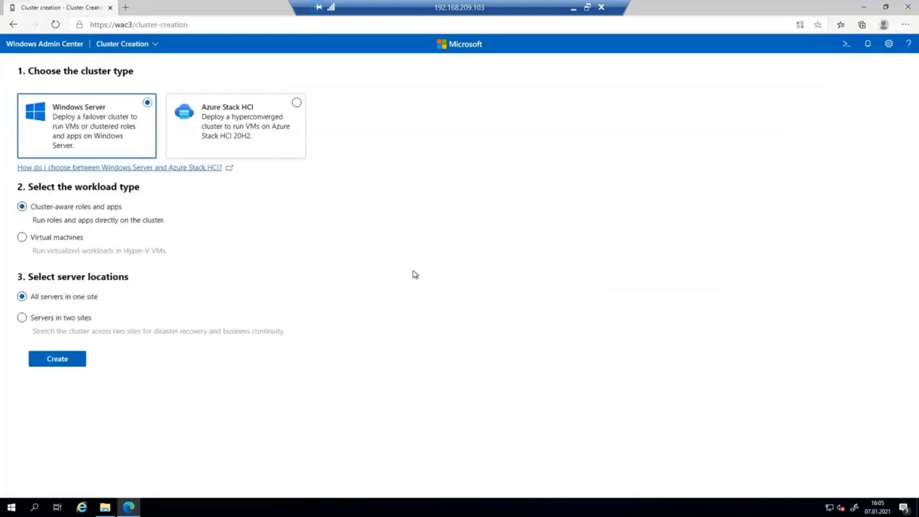
{"action": "left_click", "coordinate": [261, 131]}
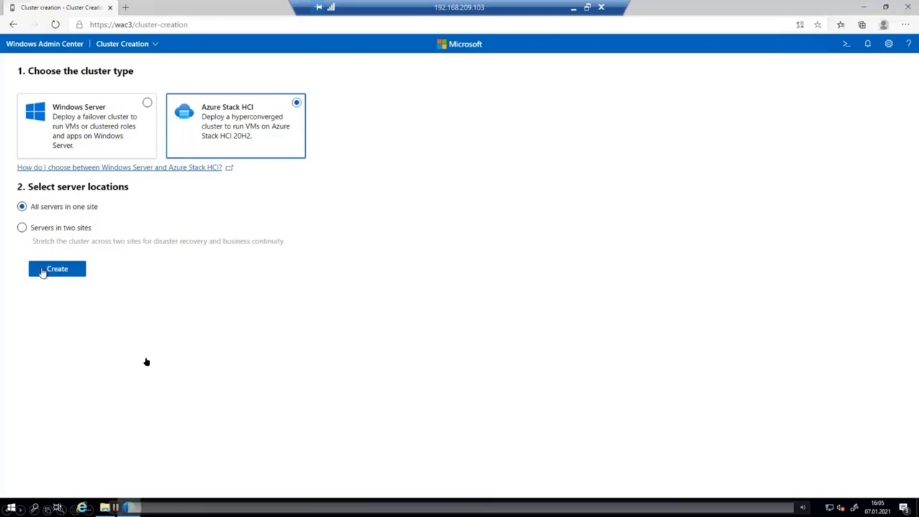
{"action": "left_click", "coordinate": [44, 275]}
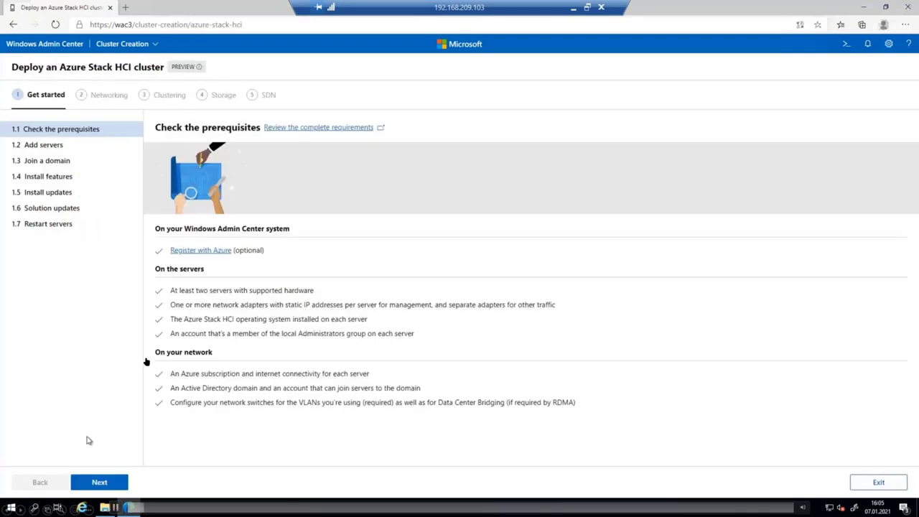
Pass the prerequisites and enter the domain administrator username and password
{"action": "left_click", "coordinate": [98, 483]}
{"action": "left_click", "coordinate": [300, 170]}
{"action": "type", "text": "hybrid\\admin10"}
{"action": "key", "text": "Tab"}
{"action": "type", "text": "*********"}
Add servers AzHCI1Node1, AzHCI1Node2, AzHCI3Node3 and AzHCI3Node4 to the cluster list
{"action": "left_click", "coordinate": [266, 263]}
{"action": "type", "text": "AzHCI1Node1"}
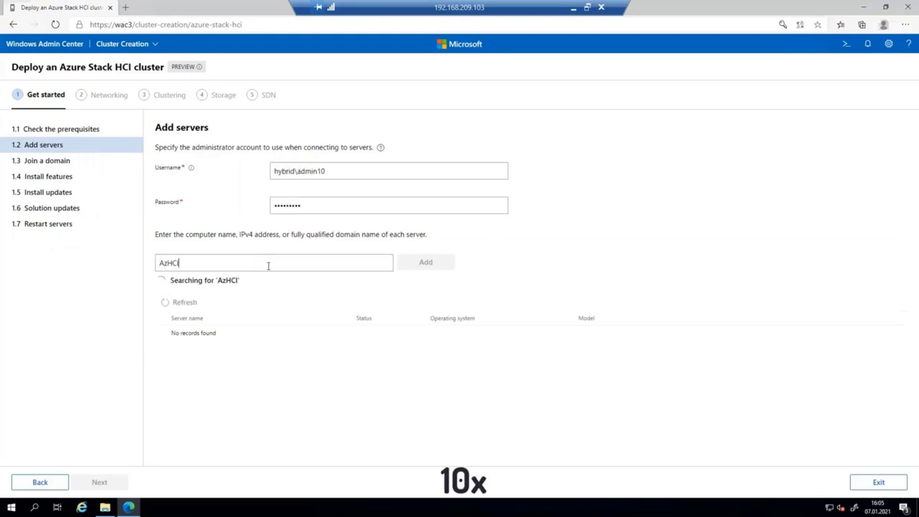
{"action": "left_click", "coordinate": [426, 262]}
{"action": "left_click", "coordinate": [255, 263]}
{"action": "type", "text": "AzHCI1Node2"}
{"action": "left_click", "coordinate": [426, 262]}
{"action": "type", "text": "AzHCI3Node3"}
{"action": "left_click", "coordinate": [426, 262]}
{"action": "left_click", "coordinate": [283, 261]}
{"action": "type", "text": "AzHCI3Node4"}
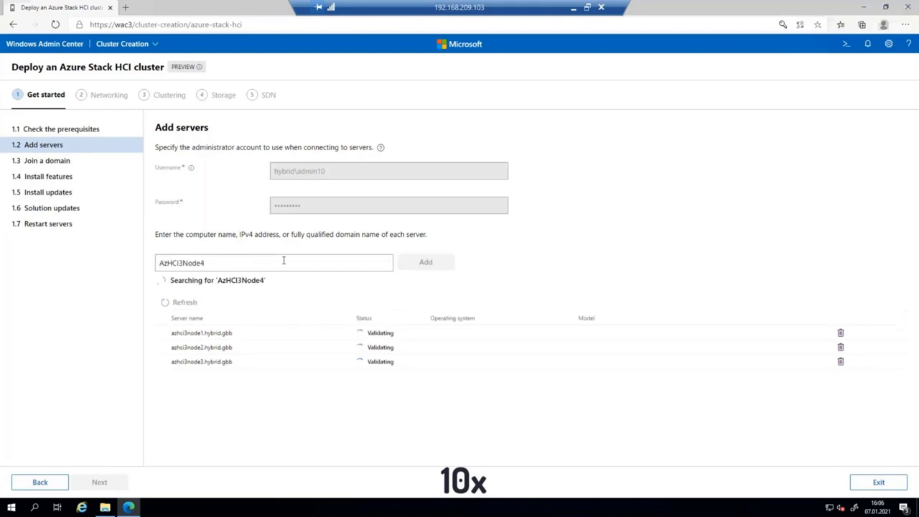
{"action": "left_click", "coordinate": [422, 262]}
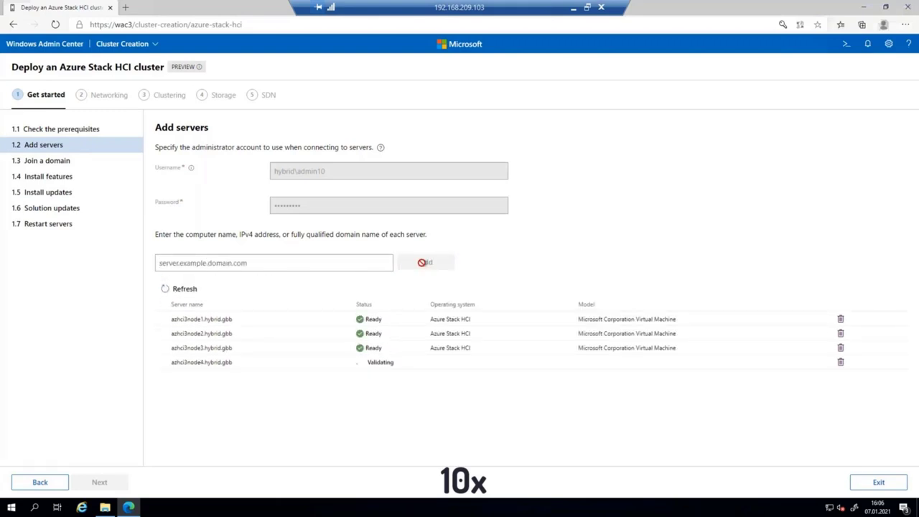
Continue past domain joining to Install required features, declining Edge's offer to save the password
{"action": "left_click", "coordinate": [94, 483]}
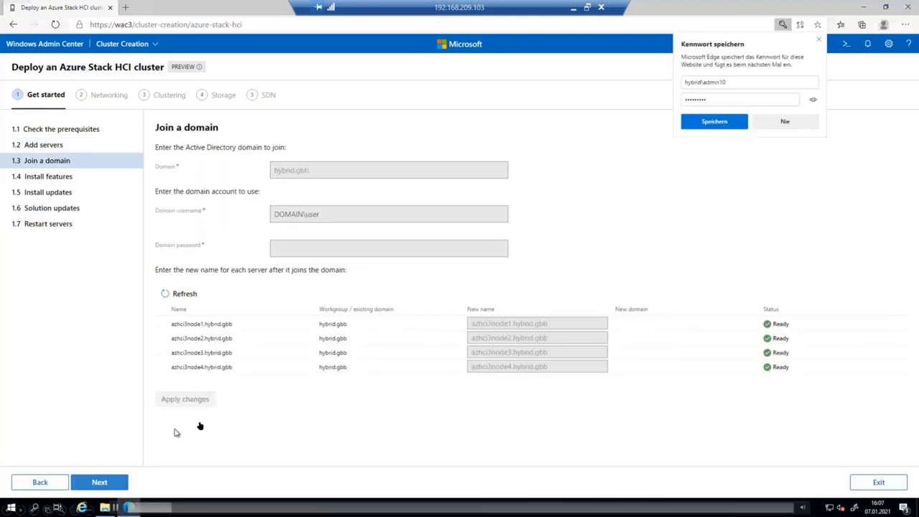
{"action": "left_click", "coordinate": [801, 121]}
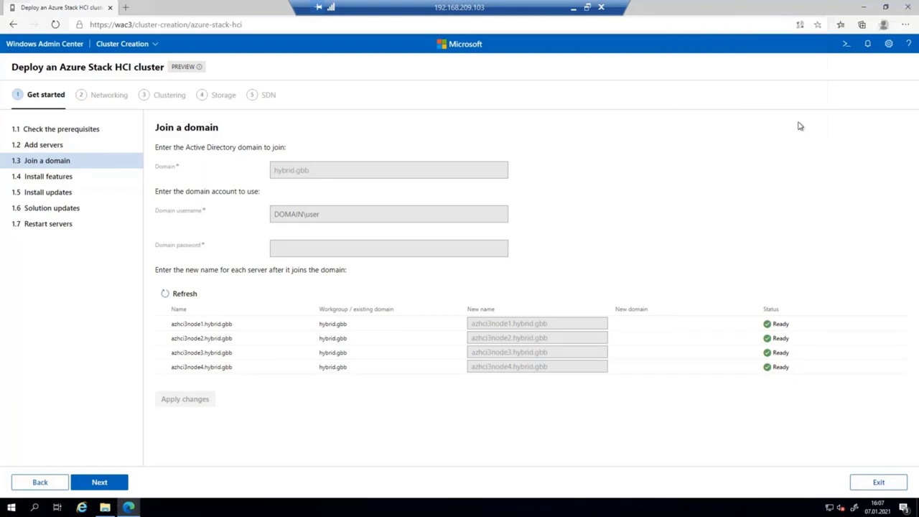
{"action": "left_click", "coordinate": [113, 485]}
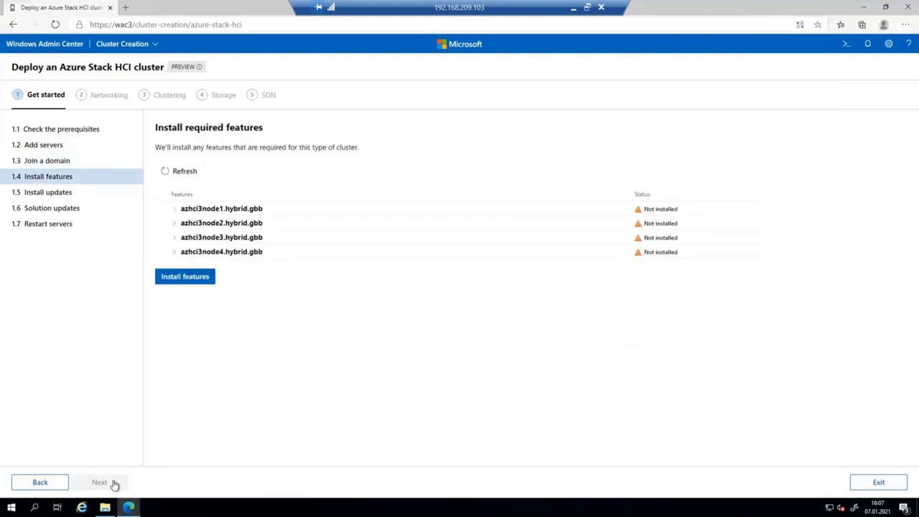
Install the required features on all four servers, then continue to the updates step
{"action": "left_click", "coordinate": [175, 209]}
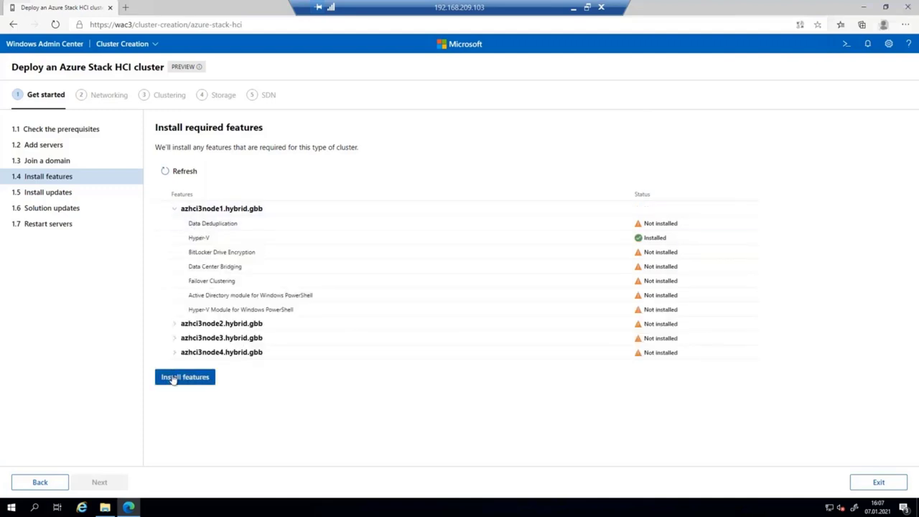
{"action": "left_click", "coordinate": [173, 379]}
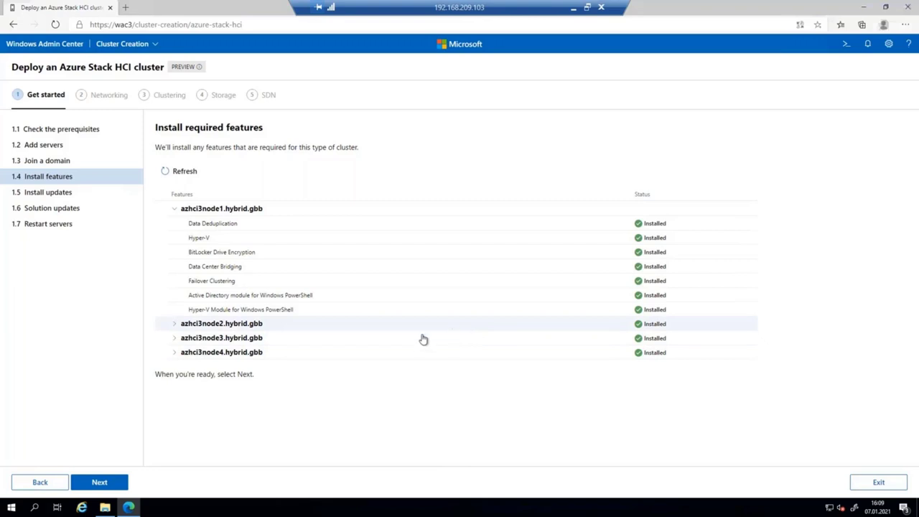
{"action": "left_click", "coordinate": [100, 483]}
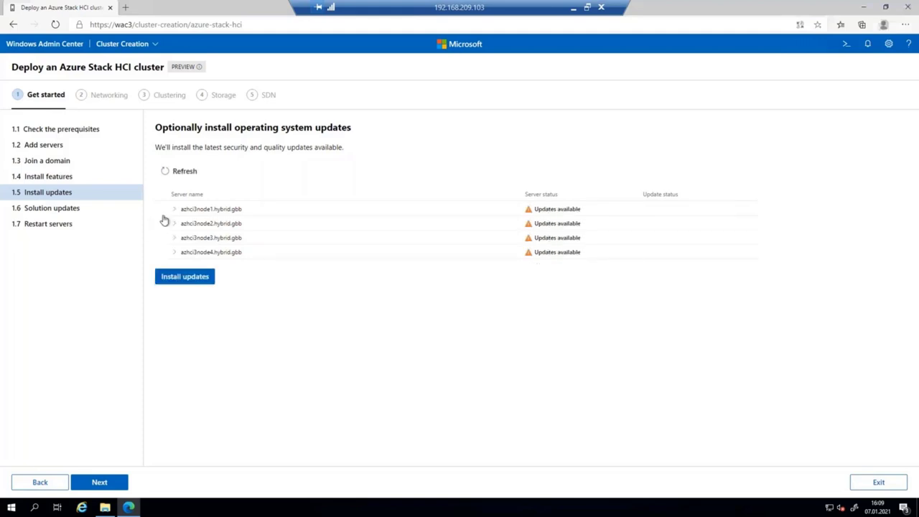
Install the pending operating system updates on all four servers, then continue to Solution updates
{"action": "left_click", "coordinate": [174, 209]}
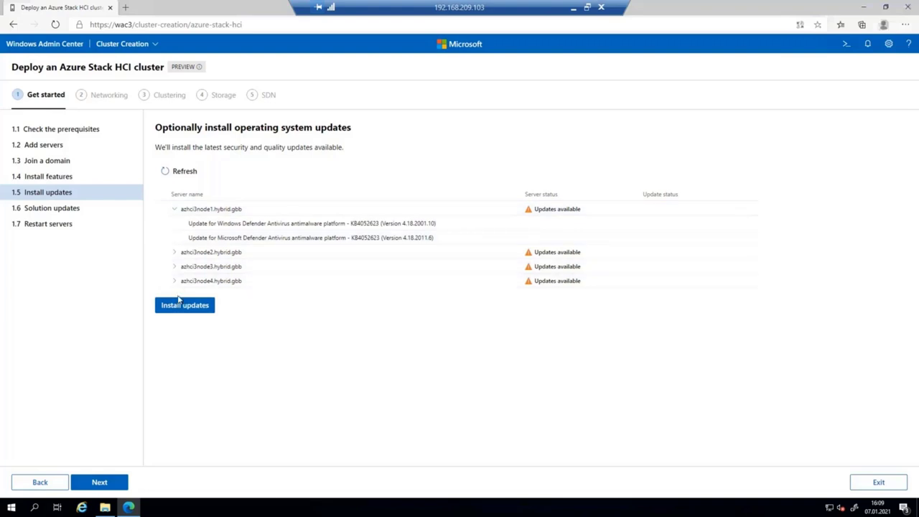
{"action": "left_click", "coordinate": [180, 307]}
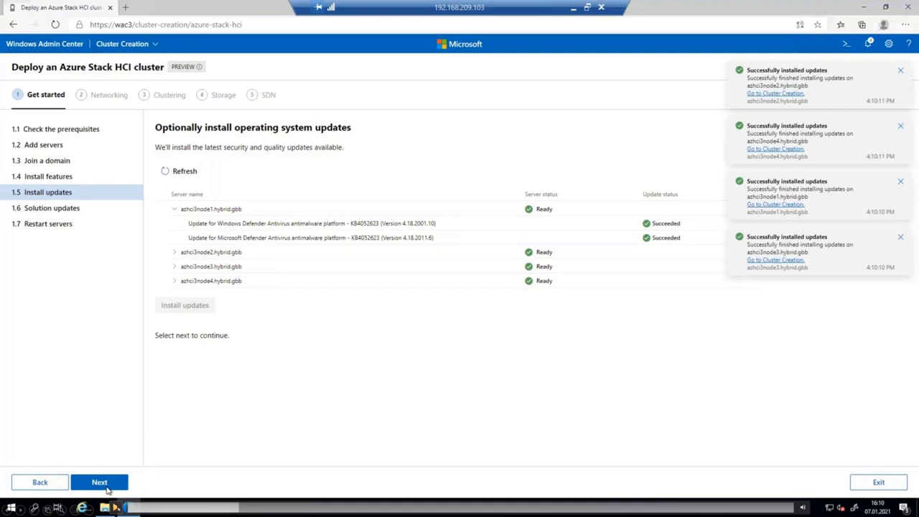
{"action": "left_click", "coordinate": [103, 484]}
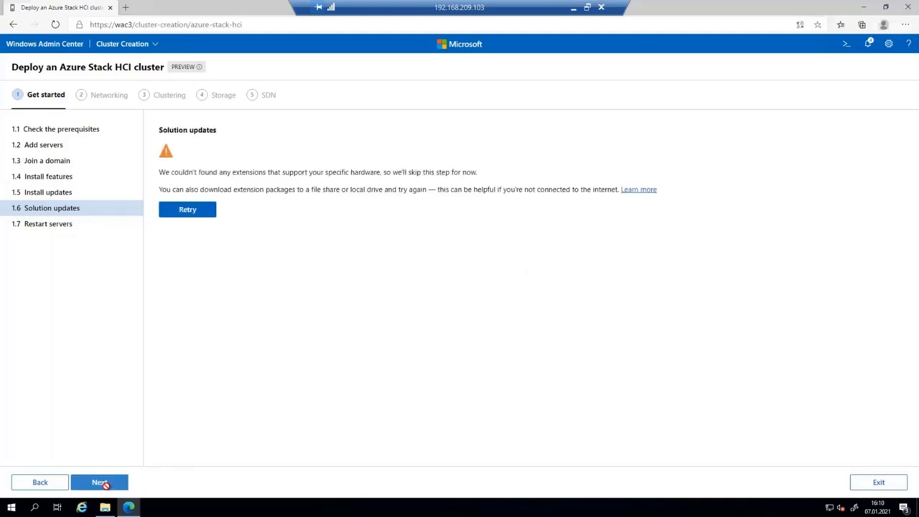
Skip solution updates, restart all four servers until Ready, and proceed to Networking
{"action": "left_click", "coordinate": [102, 484]}
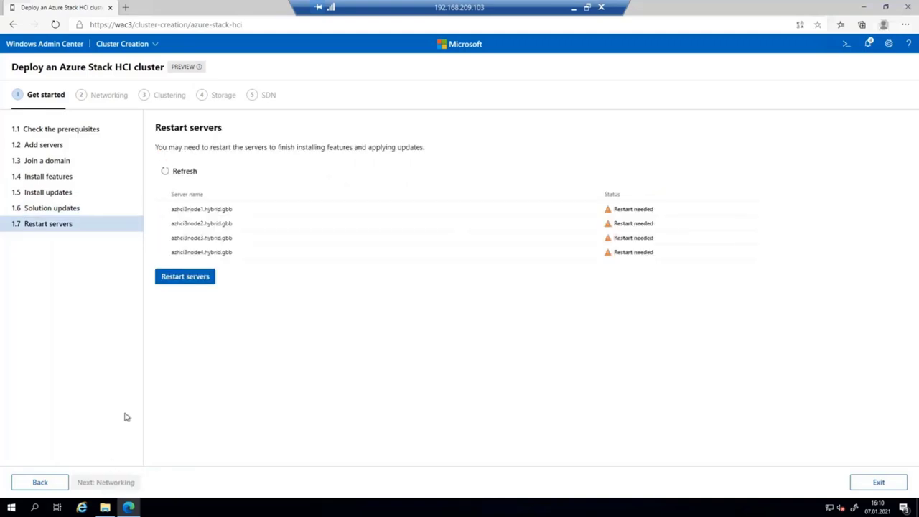
{"action": "left_click", "coordinate": [165, 279]}
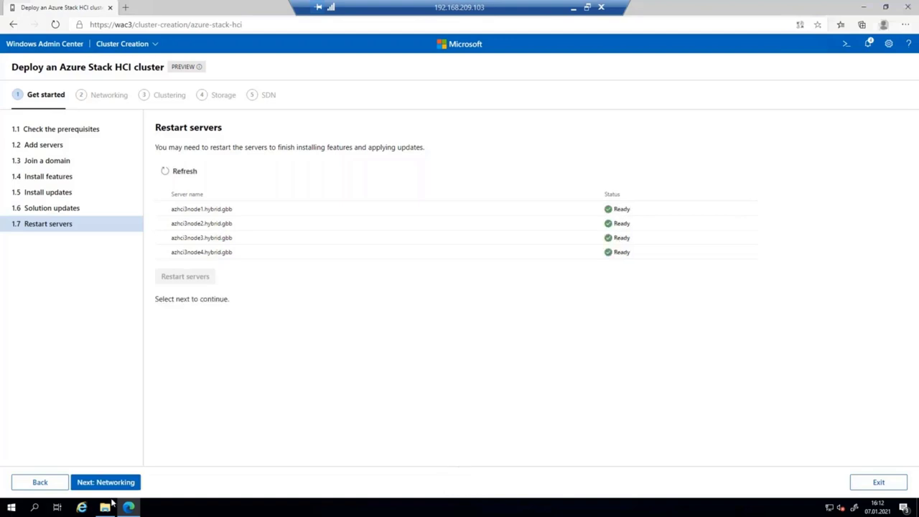
{"action": "left_click", "coordinate": [119, 490]}
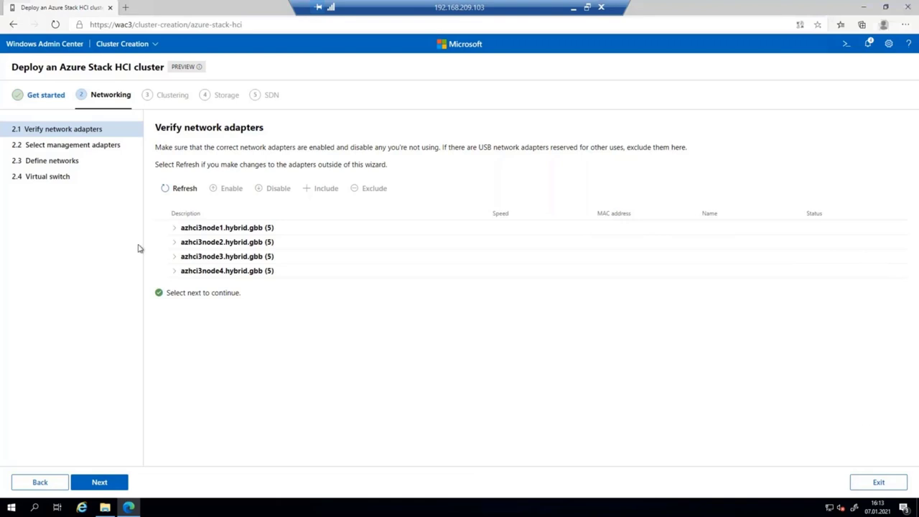
Select the MGMT adapter as management on all four servers, then apply and test it
{"action": "left_click", "coordinate": [173, 230]}
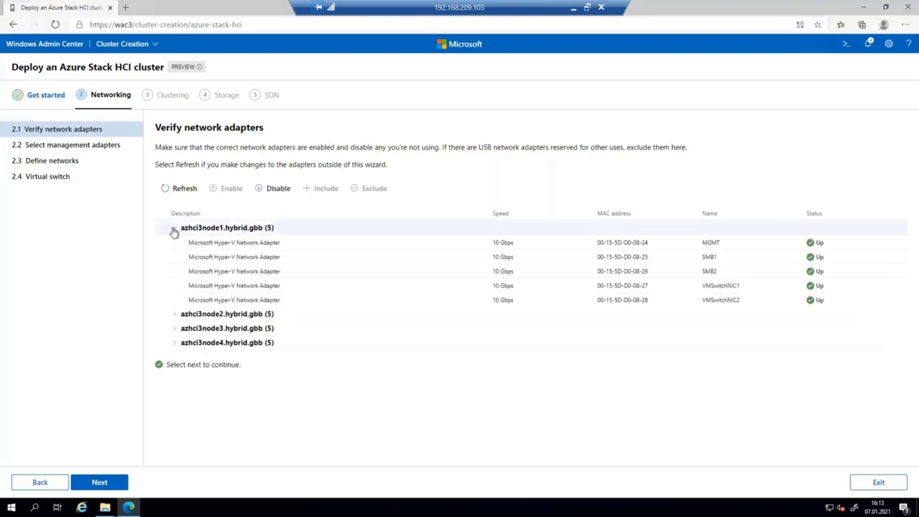
{"action": "left_click", "coordinate": [91, 485]}
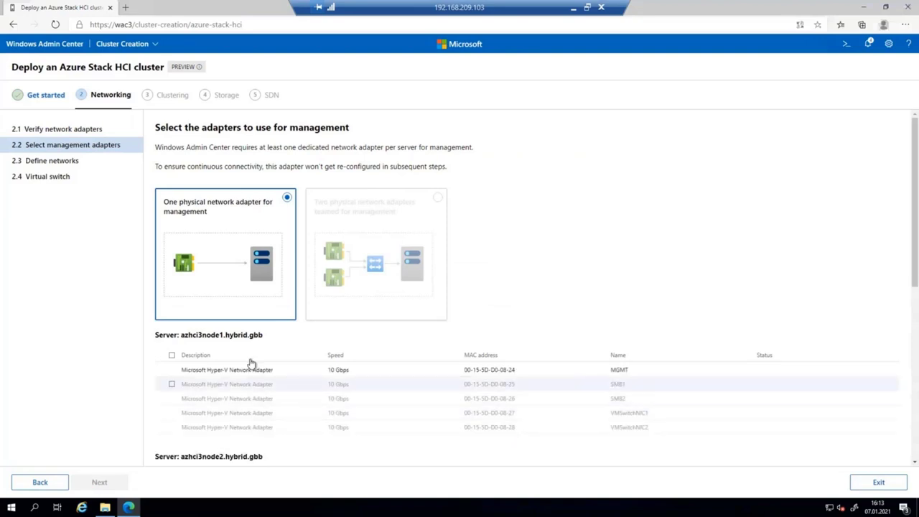
{"action": "left_click", "coordinate": [172, 371]}
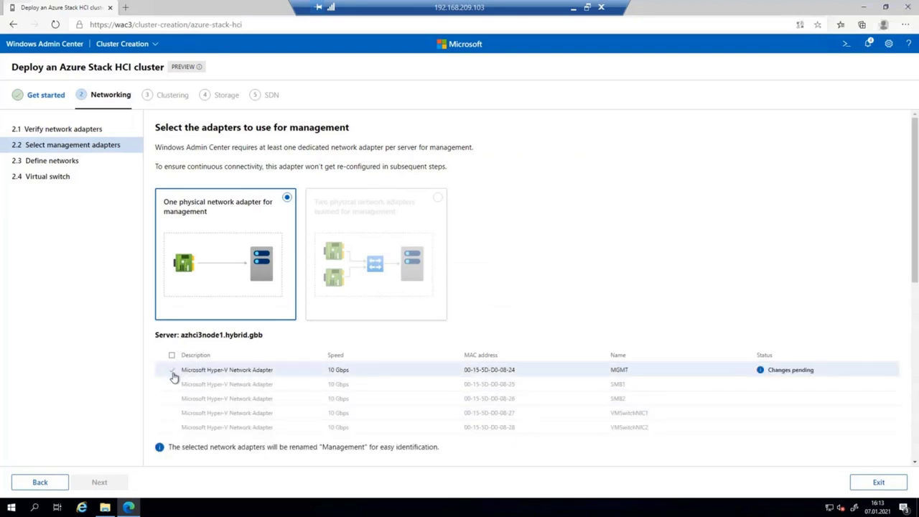
{"action": "scroll", "coordinate": [174, 373], "scroll_direction": "down", "scroll_amount": 2}
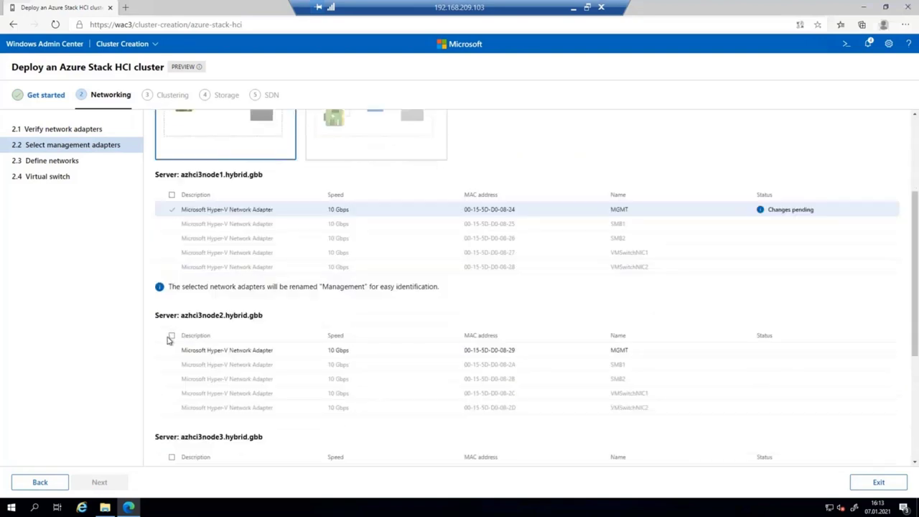
{"action": "left_click", "coordinate": [171, 351]}
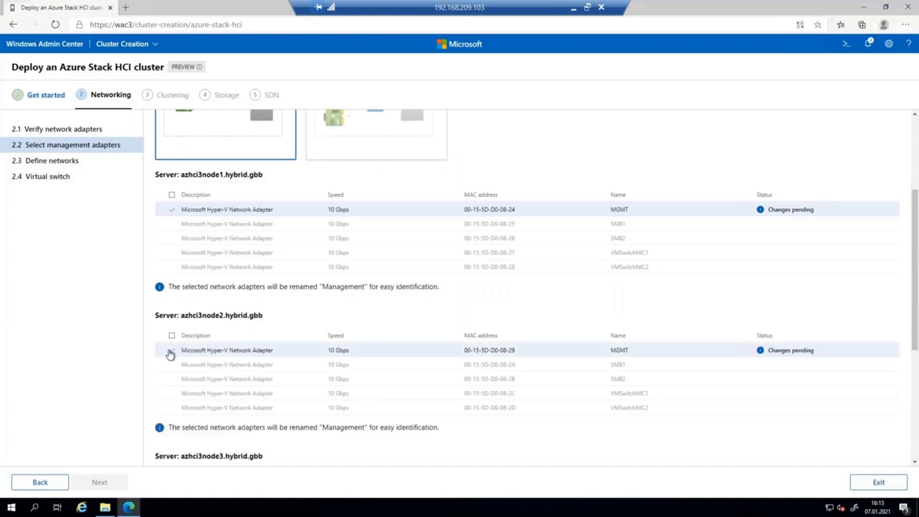
{"action": "scroll", "coordinate": [170, 353], "scroll_direction": "down", "scroll_amount": 3}
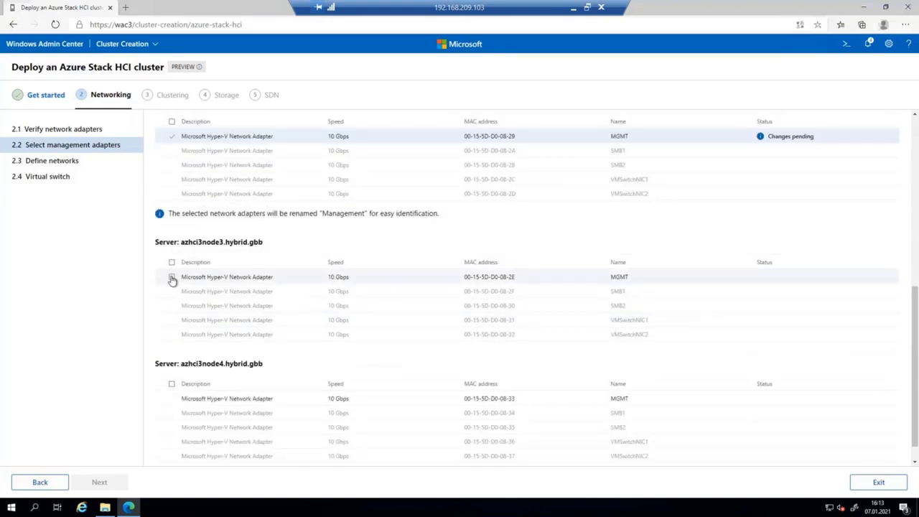
{"action": "left_click", "coordinate": [171, 277]}
{"action": "scroll", "coordinate": [171, 323], "scroll_direction": "down", "scroll_amount": 1}
{"action": "left_click", "coordinate": [171, 374]}
{"action": "scroll", "coordinate": [172, 406], "scroll_direction": "down", "scroll_amount": 1}
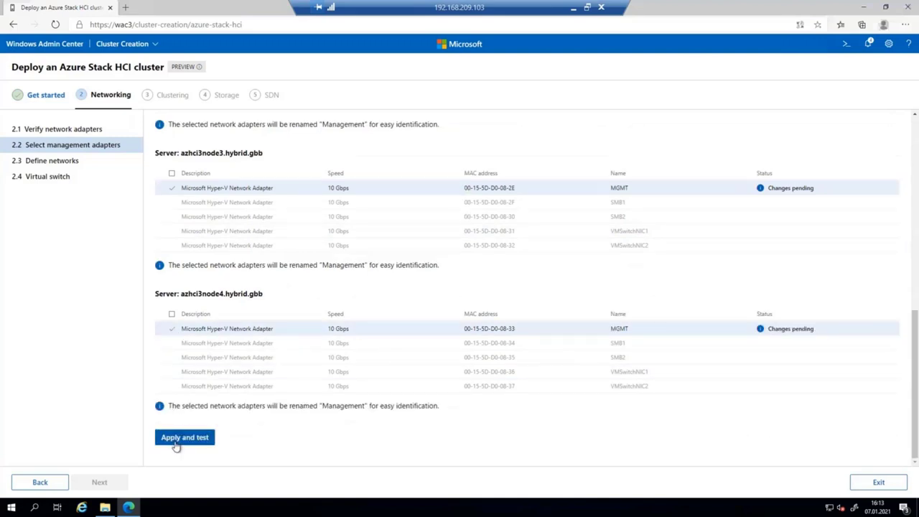
{"action": "left_click", "coordinate": [177, 439]}
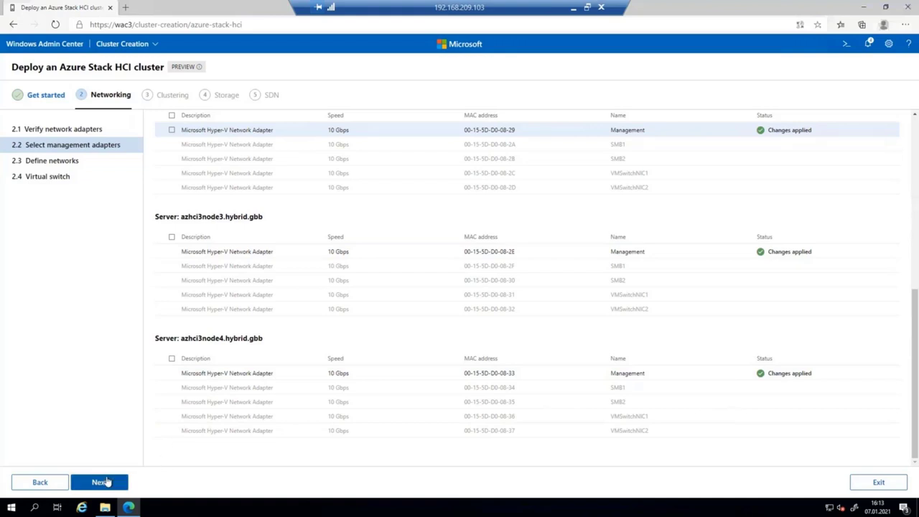
{"action": "left_click", "coordinate": [104, 482]}
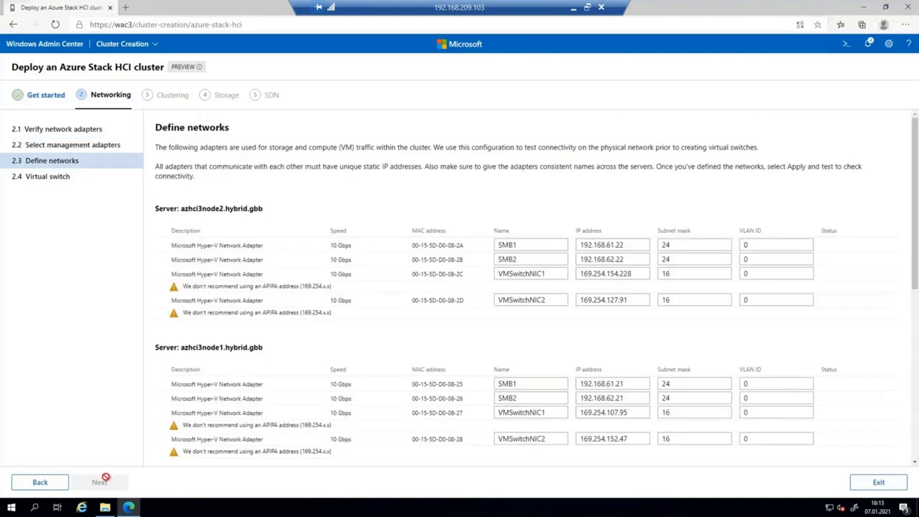
Give node2's VMSwitchNIC1 and NIC2 addresses 192.168.63.22 and 192.168.64.22, both mask 24
{"action": "double_click", "coordinate": [600, 260]}
{"action": "double_click", "coordinate": [596, 273]}
{"action": "type", "text": "192.168.63.22"}
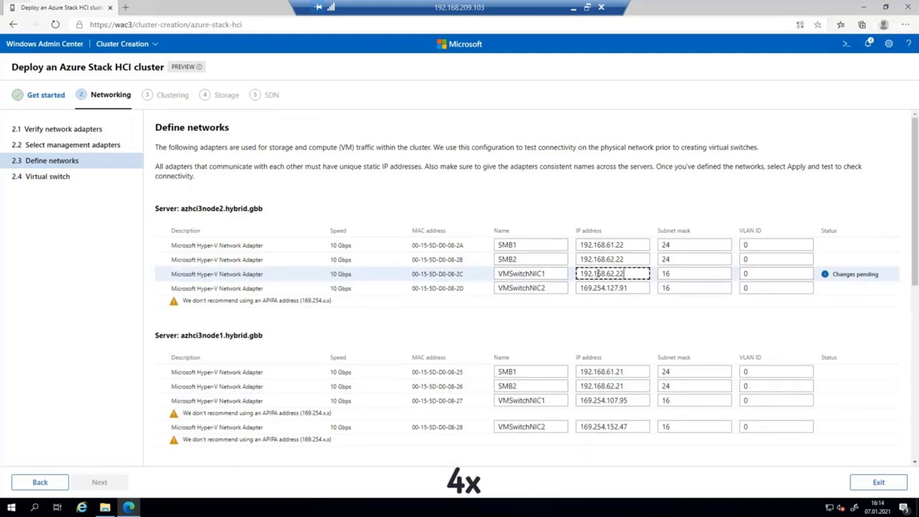
{"action": "double_click", "coordinate": [603, 287]}
{"action": "type", "text": "192.168.64.22"}
{"action": "double_click", "coordinate": [665, 274]}
{"action": "type", "text": "24"}
{"action": "double_click", "coordinate": [666, 288]}
{"action": "type", "text": "24"}
Set node1's VMSwitchNIC1 and NIC2 to 192.168.63.21 and 192.168.64.21, mask 24
{"action": "double_click", "coordinate": [603, 374]}
{"action": "double_click", "coordinate": [614, 389]}
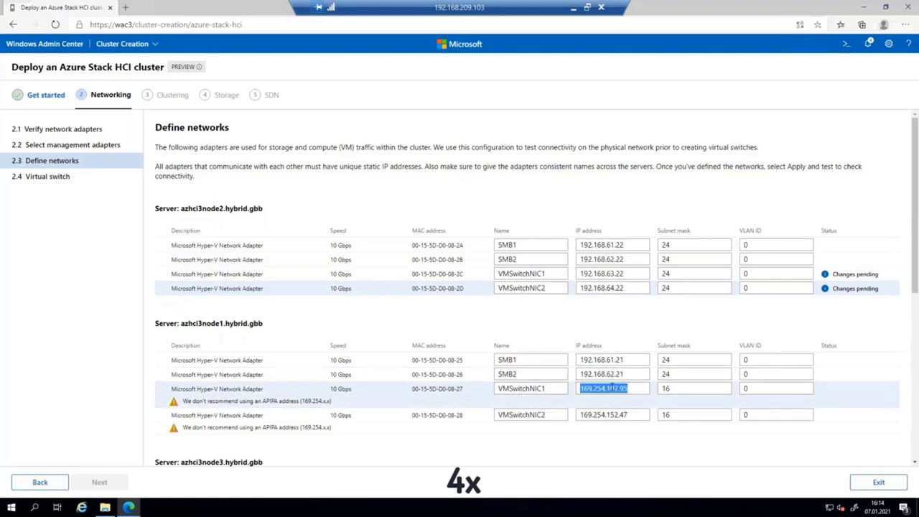
{"action": "type", "text": "192.168.63.21"}
{"action": "double_click", "coordinate": [614, 403]}
{"action": "type", "text": "192.168.64.21"}
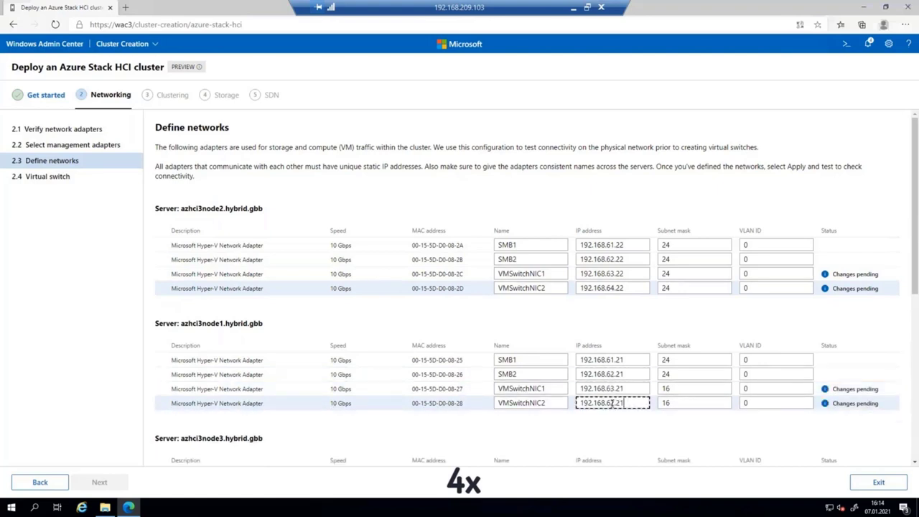
{"action": "double_click", "coordinate": [666, 403]}
{"action": "type", "text": "24"}
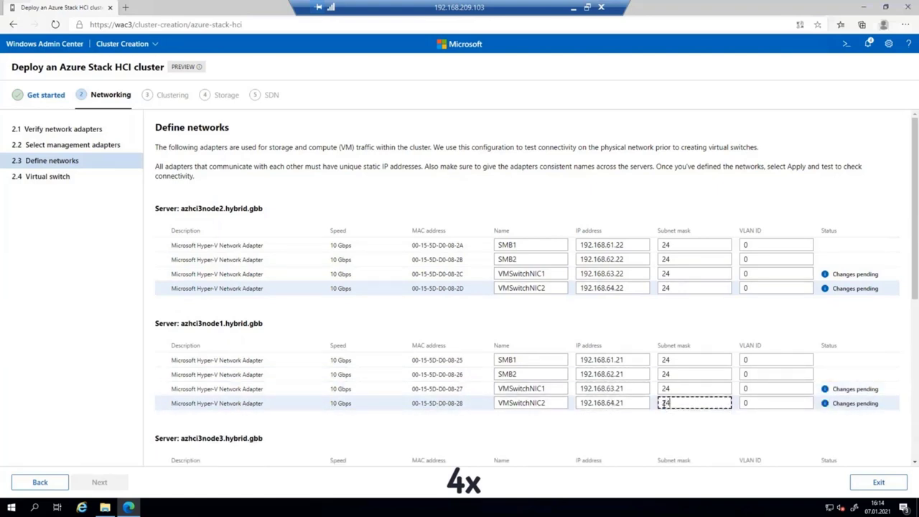
Replace node3's APIPA addresses with 192.168.63.23 and 192.168.64.23, mask 24
{"action": "scroll", "coordinate": [665, 403], "scroll_direction": "down", "scroll_amount": 2}
{"action": "double_click", "coordinate": [603, 344]}
{"action": "type", "text": "192.168.63.23"}
{"action": "double_click", "coordinate": [604, 358]}
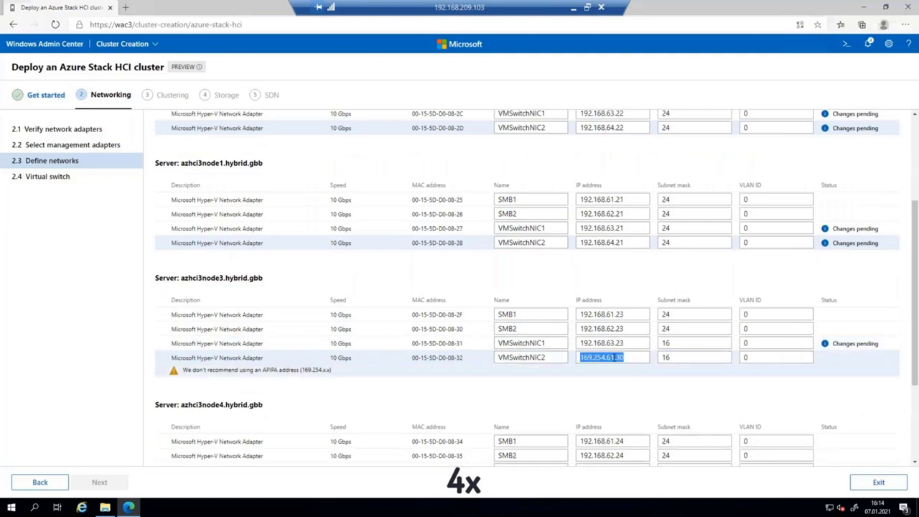
{"action": "type", "text": "192.168.64.23"}
{"action": "double_click", "coordinate": [666, 343]}
{"action": "type", "text": "24"}
{"action": "double_click", "coordinate": [666, 358]}
Replace node4's APIPA addresses with 192.168.63.24 and 192.168.64.24, mask 24
{"action": "type", "text": "24"}
{"action": "double_click", "coordinate": [603, 459]}
{"action": "type", "text": "192.168.63.24"}
{"action": "scroll", "coordinate": [612, 365], "scroll_direction": "down", "scroll_amount": 2}
{"action": "double_click", "coordinate": [611, 366]}
{"action": "type", "text": "192.168.64.24"}
{"action": "double_click", "coordinate": [666, 353]}
Enter the last subnet mask 24, then apply and test the networks until all adapters pass
{"action": "type", "text": "24"}
{"action": "double_click", "coordinate": [666, 367]}
{"action": "type", "text": "24"}
{"action": "left_click", "coordinate": [179, 418]}
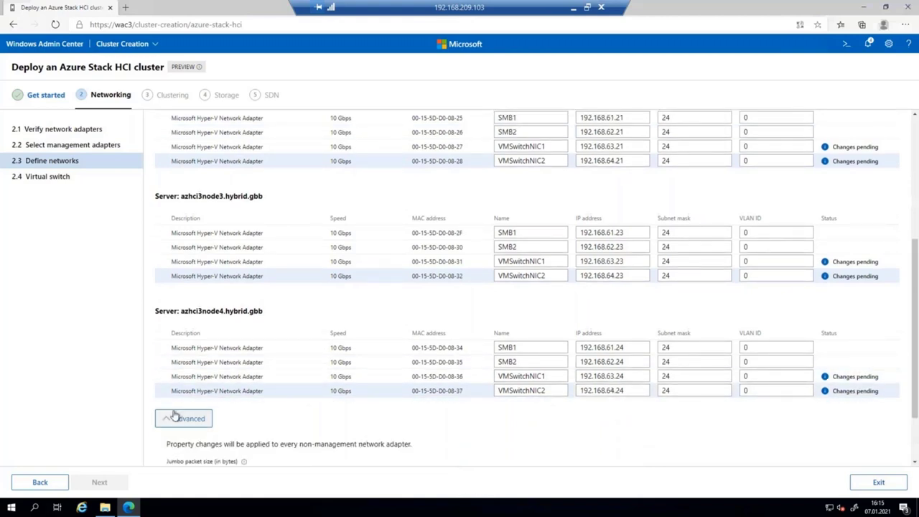
{"action": "scroll", "coordinate": [174, 417], "scroll_direction": "down", "scroll_amount": 2}
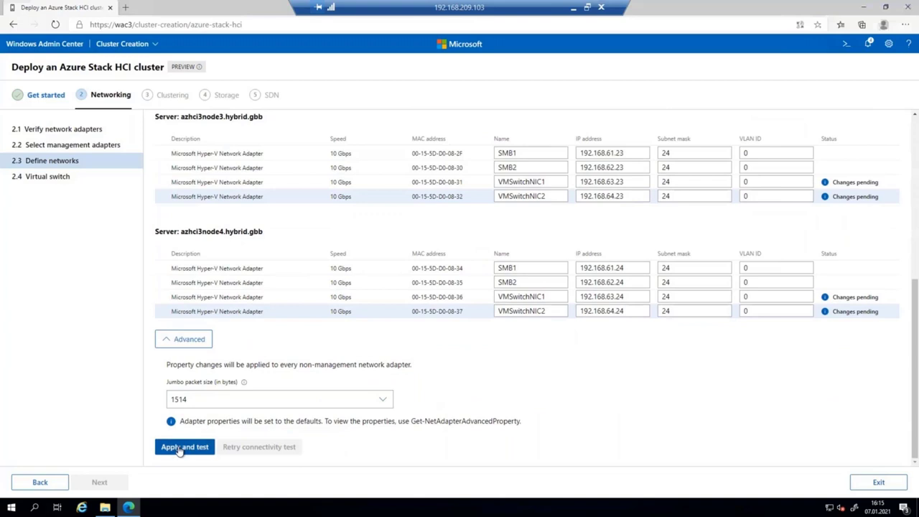
{"action": "left_click", "coordinate": [180, 449]}
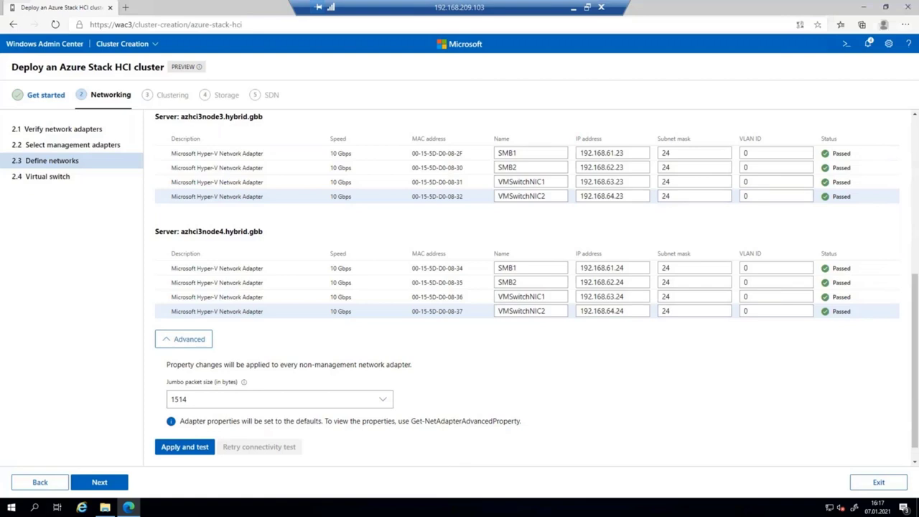
On step 2.4 Virtual switch, select 'Create one virtual switch for compute only'
{"action": "left_click", "coordinate": [97, 486]}
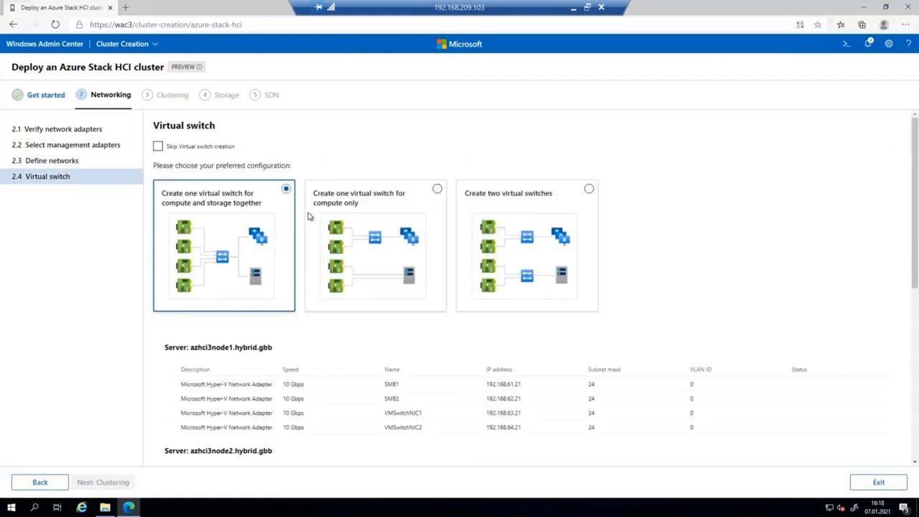
{"action": "left_click", "coordinate": [373, 239]}
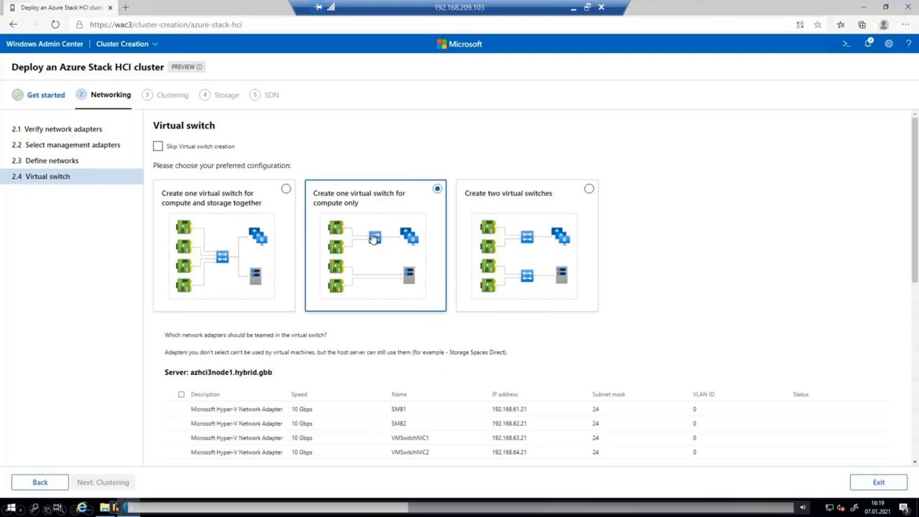
Select VMSwitchNIC1 and VMSwitchNIC2 on all four nodes for the ComputeSwitch team
{"action": "scroll", "coordinate": [373, 239], "scroll_direction": "down", "scroll_amount": 3}
{"action": "scroll", "coordinate": [374, 239], "scroll_direction": "up", "scroll_amount": 1}
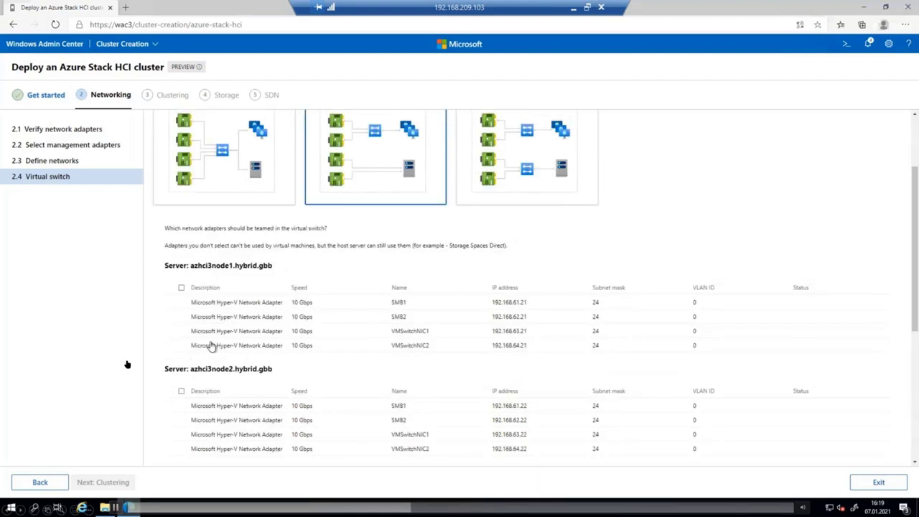
{"action": "left_click", "coordinate": [182, 331]}
{"action": "left_click", "coordinate": [182, 346]}
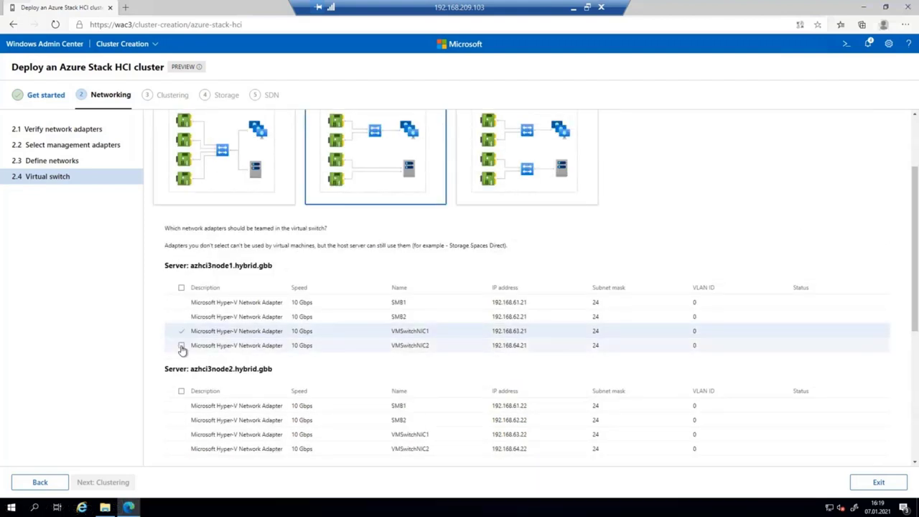
{"action": "left_click", "coordinate": [181, 434]}
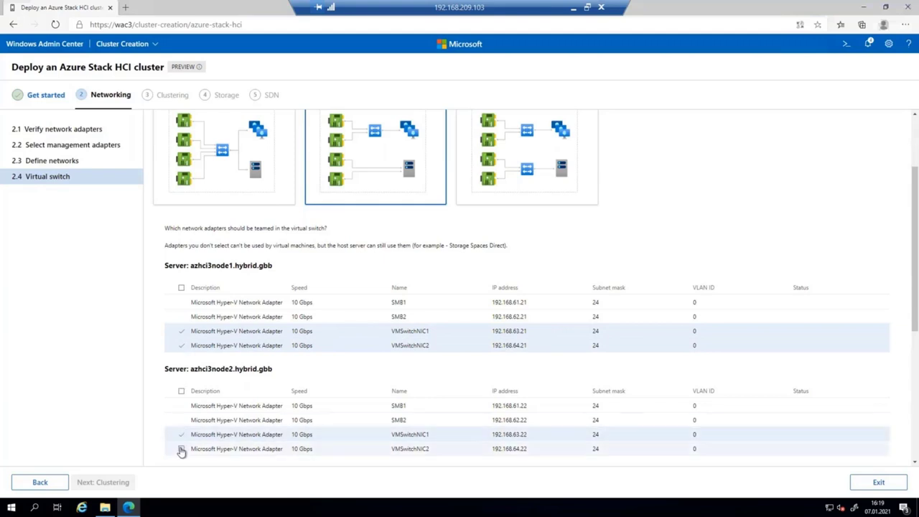
{"action": "left_click", "coordinate": [181, 449]}
{"action": "scroll", "coordinate": [183, 451], "scroll_direction": "down", "scroll_amount": 3}
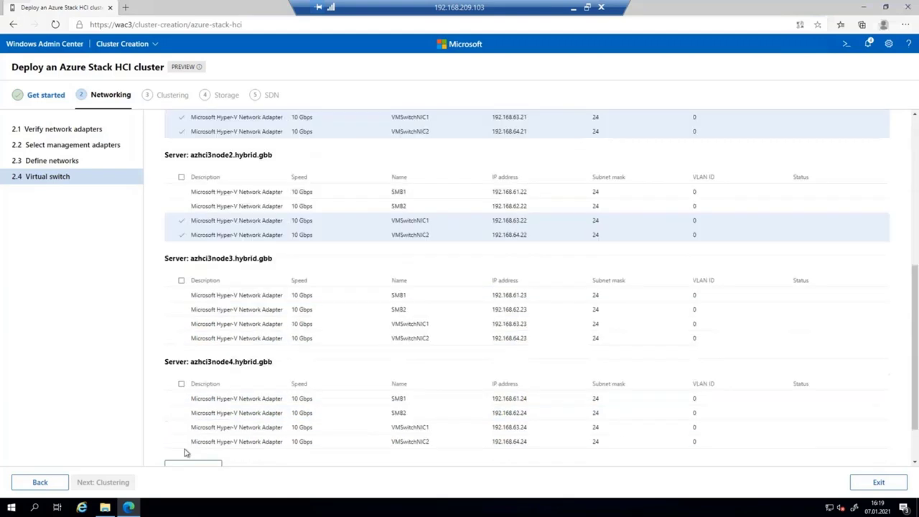
{"action": "left_click", "coordinate": [182, 324]}
{"action": "left_click", "coordinate": [182, 338]}
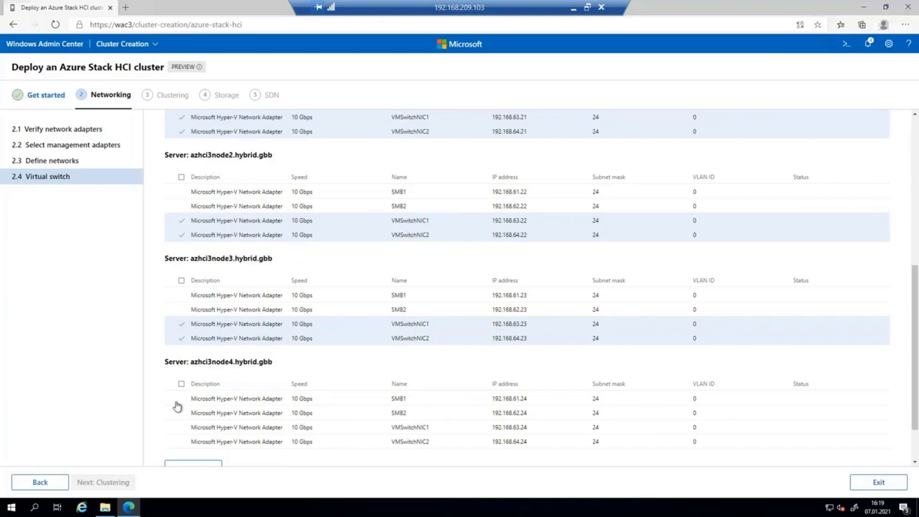
{"action": "left_click", "coordinate": [180, 428]}
{"action": "left_click", "coordinate": [180, 442]}
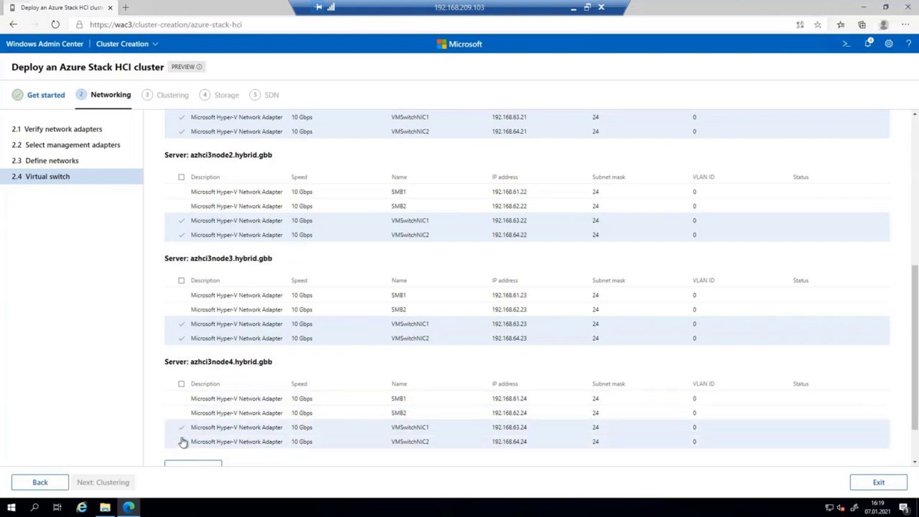
Keep Hyper-V port load balancing under Advanced, then apply the switch and test connectivity
{"action": "scroll", "coordinate": [184, 441], "scroll_direction": "down", "scroll_amount": 1}
{"action": "left_click", "coordinate": [191, 408]}
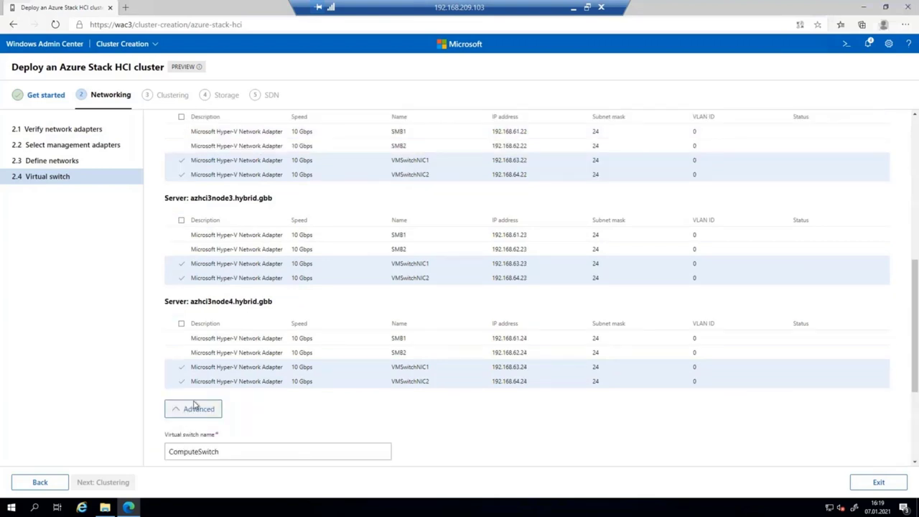
{"action": "scroll", "coordinate": [201, 402], "scroll_direction": "down", "scroll_amount": 3}
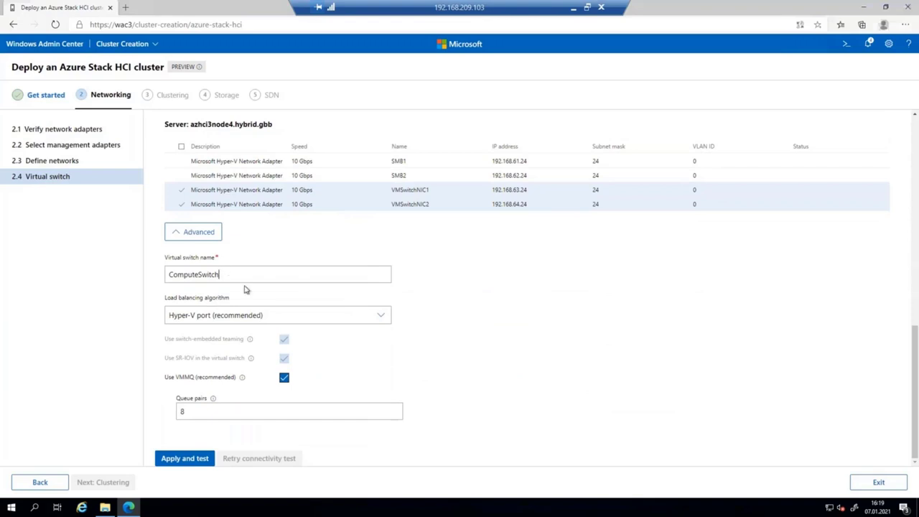
{"action": "left_click", "coordinate": [282, 317]}
{"action": "left_click", "coordinate": [282, 316]}
{"action": "left_click", "coordinate": [186, 458]}
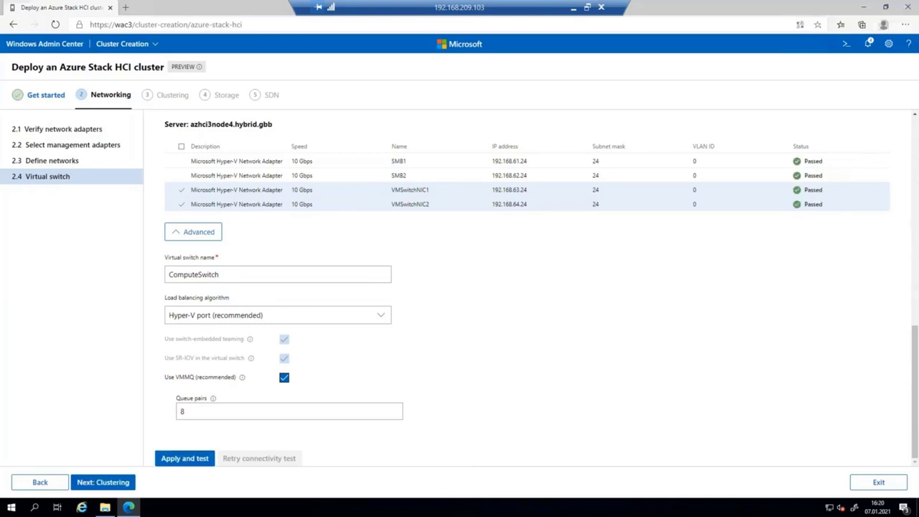
Run cluster validation on the four servers, allowing CredSSP when asked
{"action": "left_click", "coordinate": [84, 486]}
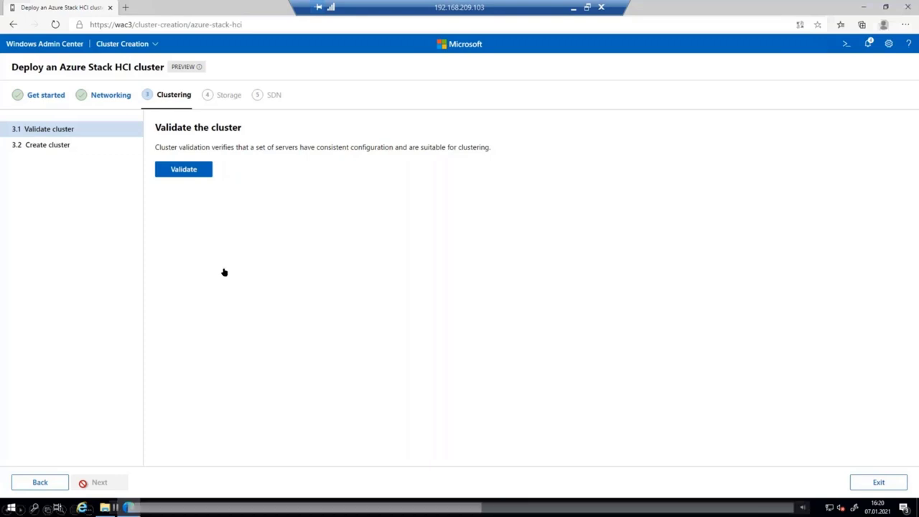
{"action": "left_click", "coordinate": [206, 177]}
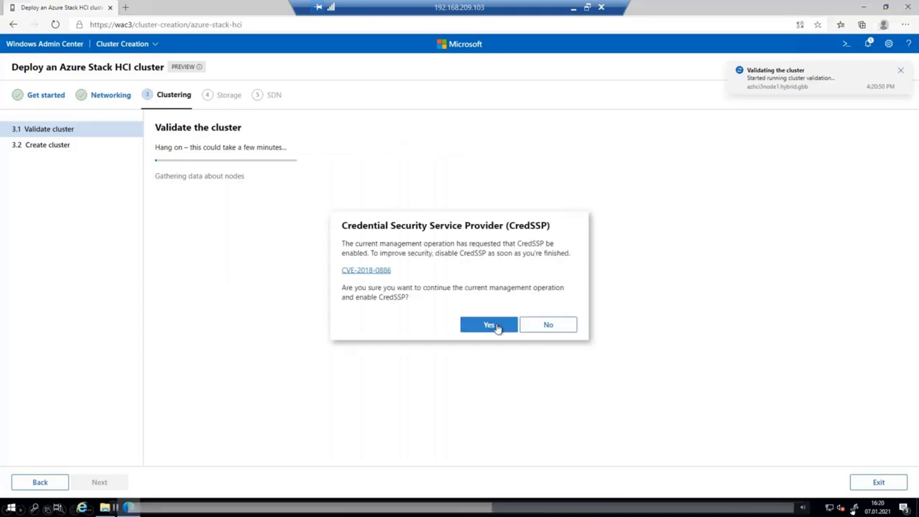
{"action": "left_click", "coordinate": [494, 326]}
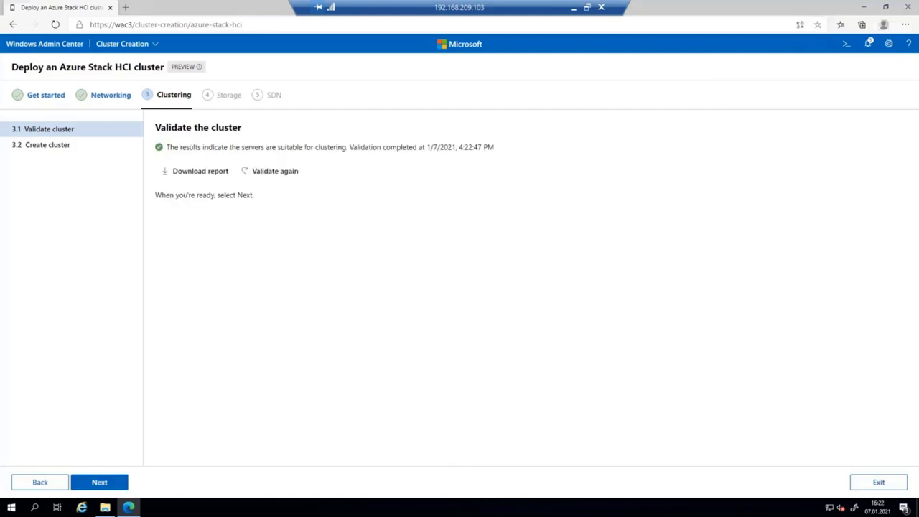
Download the cluster validation report and open it from the download bar
{"action": "left_click", "coordinate": [188, 177]}
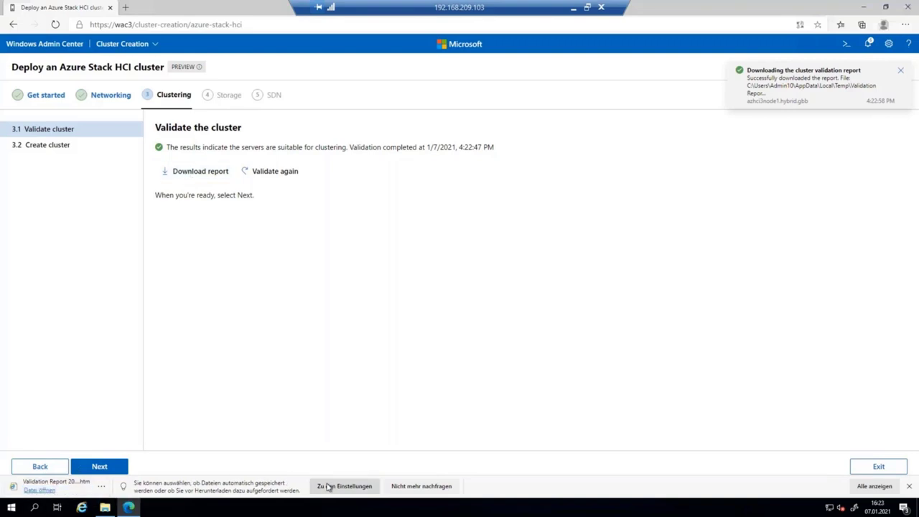
{"action": "left_click", "coordinate": [394, 489]}
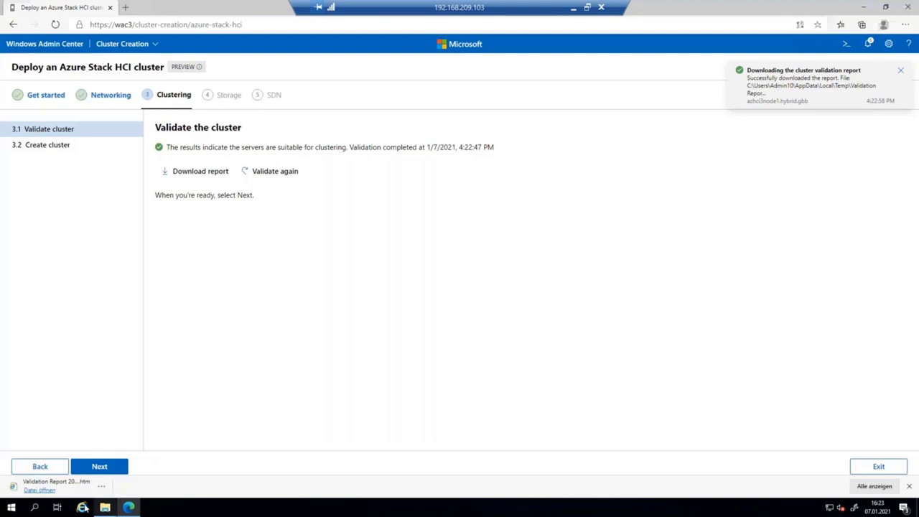
{"action": "left_click", "coordinate": [50, 492]}
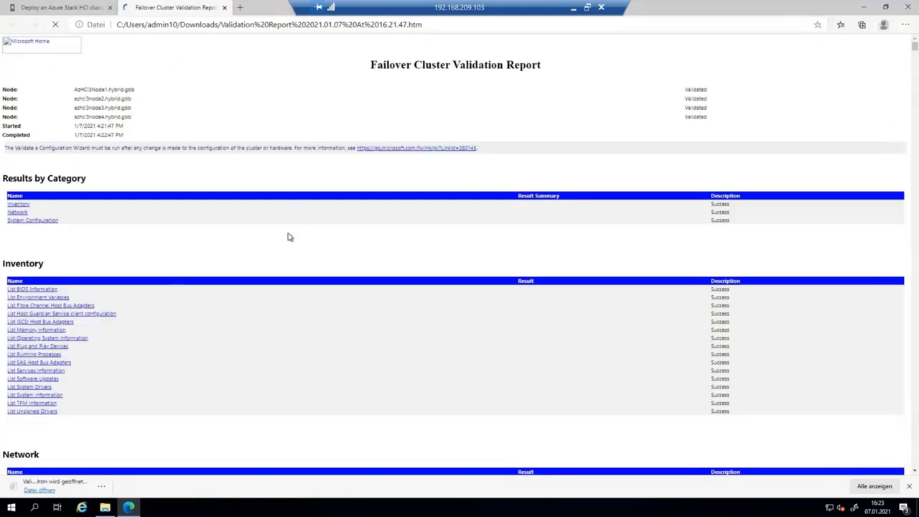
Scroll through the Failover Cluster Validation Report, return to its top, and close the tab
{"action": "scroll", "coordinate": [288, 240], "scroll_direction": "down", "scroll_amount": 6}
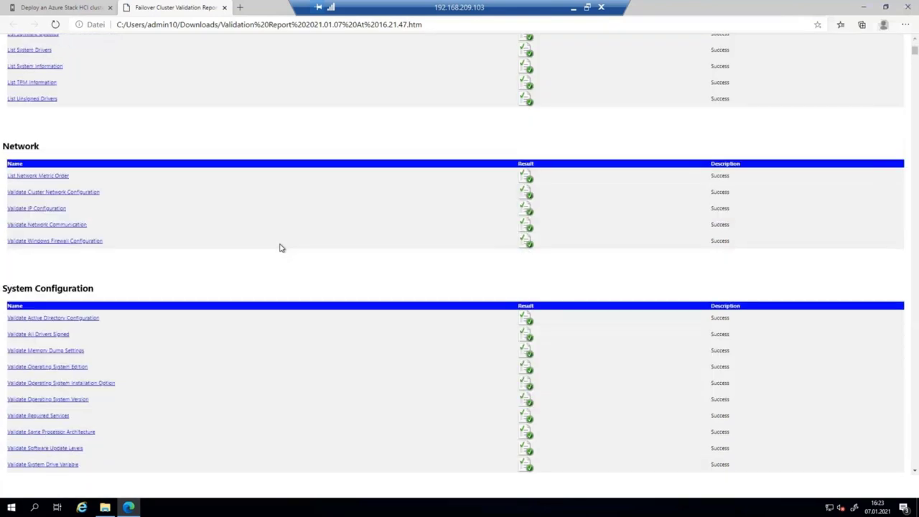
{"action": "scroll", "coordinate": [280, 248], "scroll_direction": "down", "scroll_amount": 4}
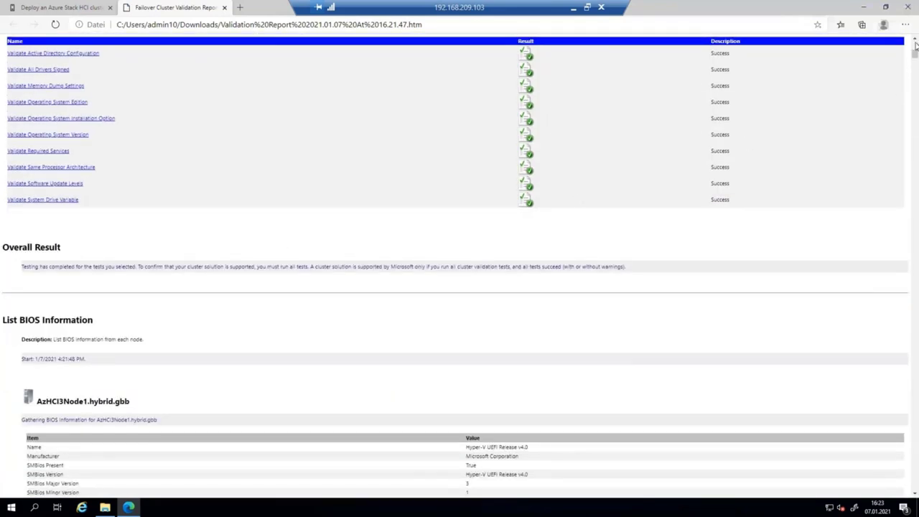
{"action": "key", "text": "Home"}
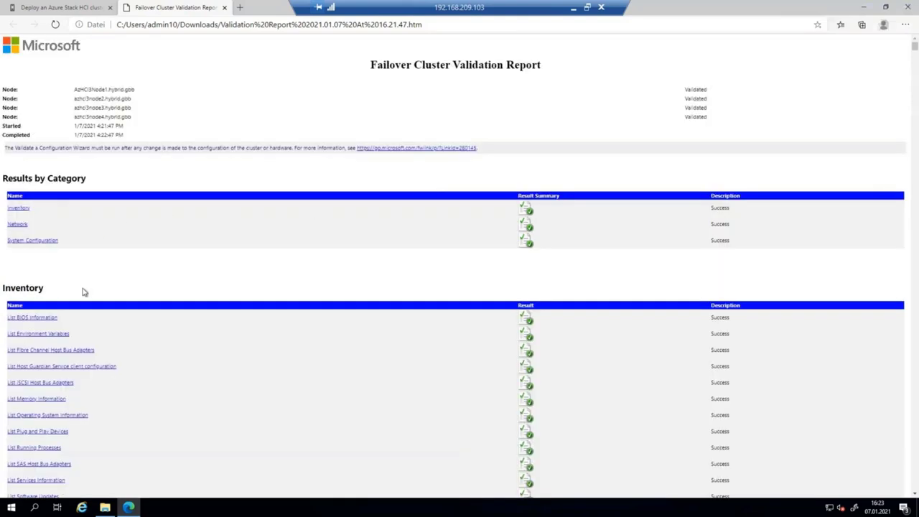
{"action": "left_click", "coordinate": [224, 9]}
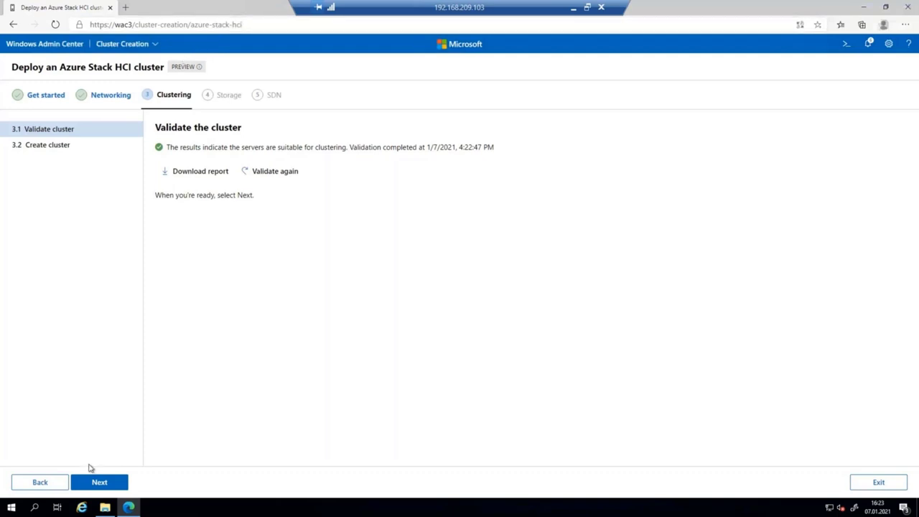
Create cluster AzHCI3Cluster with static IP address 192.168.60.20
{"action": "left_click", "coordinate": [93, 483]}
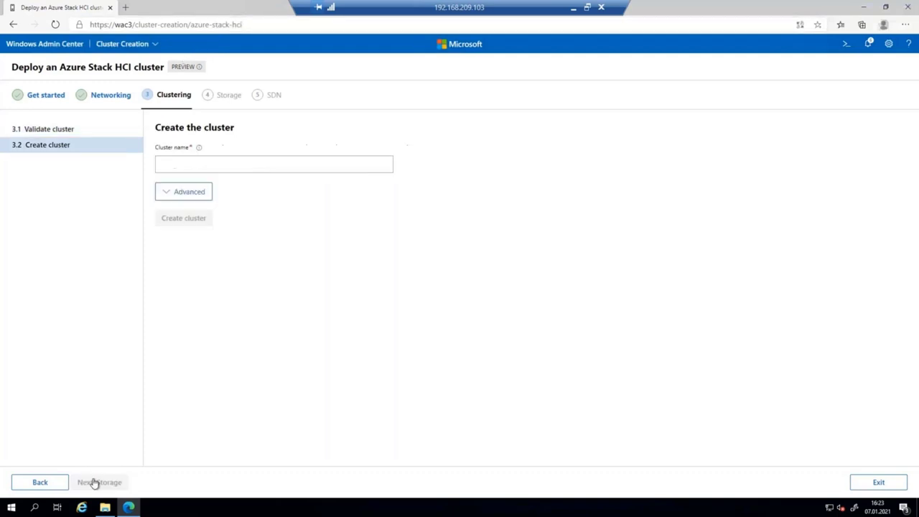
{"action": "left_click", "coordinate": [173, 163]}
{"action": "type", "text": "AzH"}
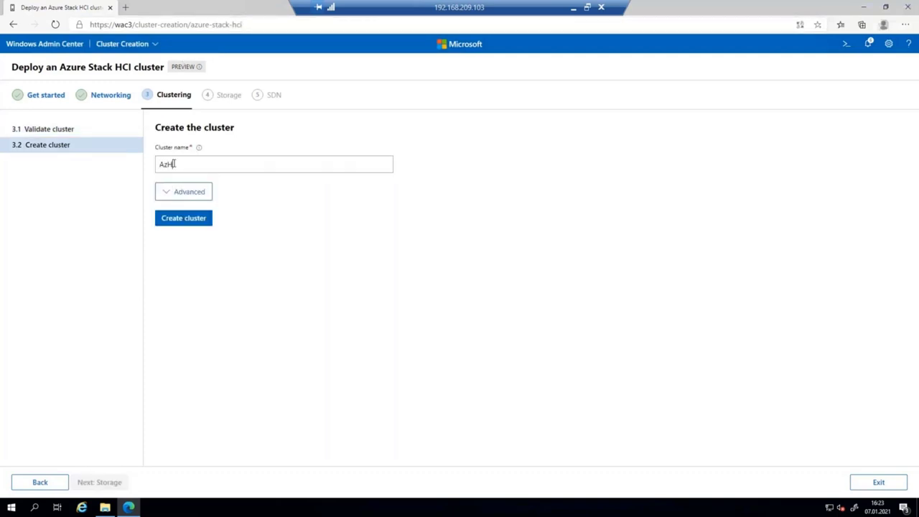
{"action": "type", "text": "CI3Cluster"}
{"action": "left_click", "coordinate": [179, 193]}
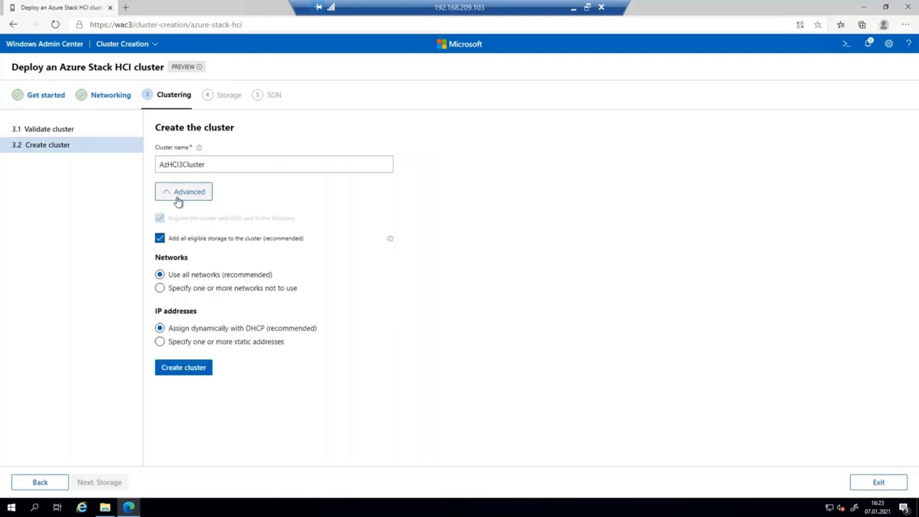
{"action": "left_click", "coordinate": [159, 342]}
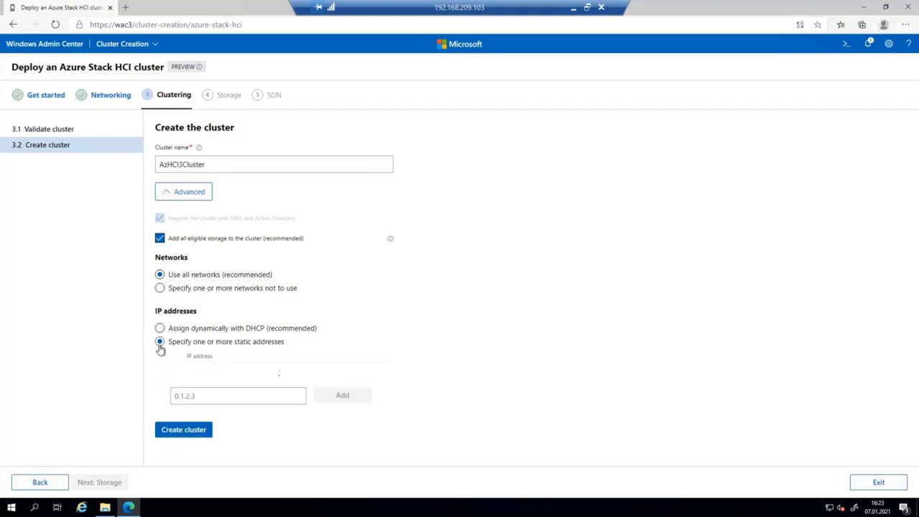
{"action": "left_click", "coordinate": [226, 396]}
{"action": "type", "text": "19"}
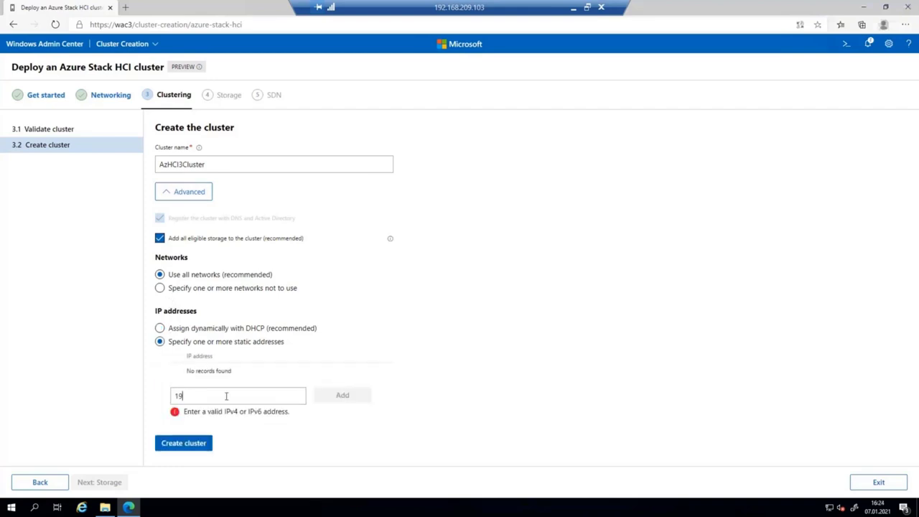
{"action": "type", "text": "2.168.60.20"}
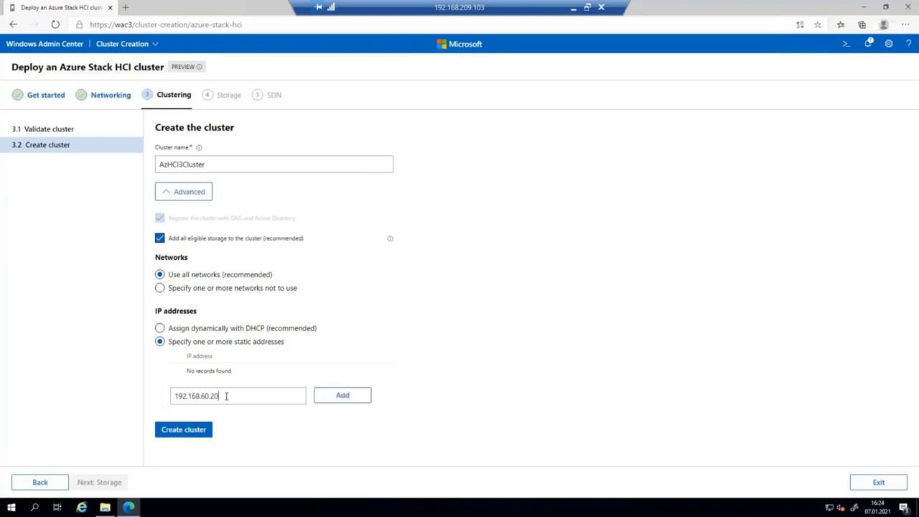
{"action": "left_click", "coordinate": [324, 400]}
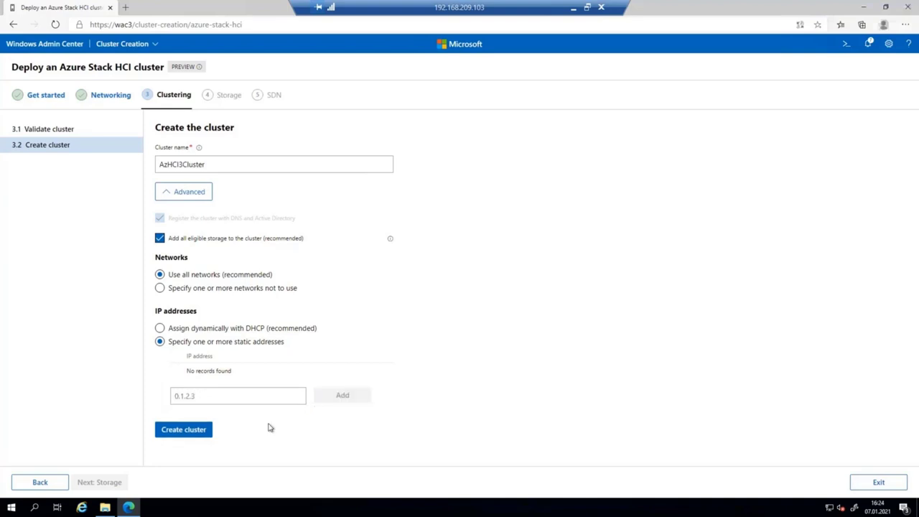
{"action": "left_click", "coordinate": [188, 431]}
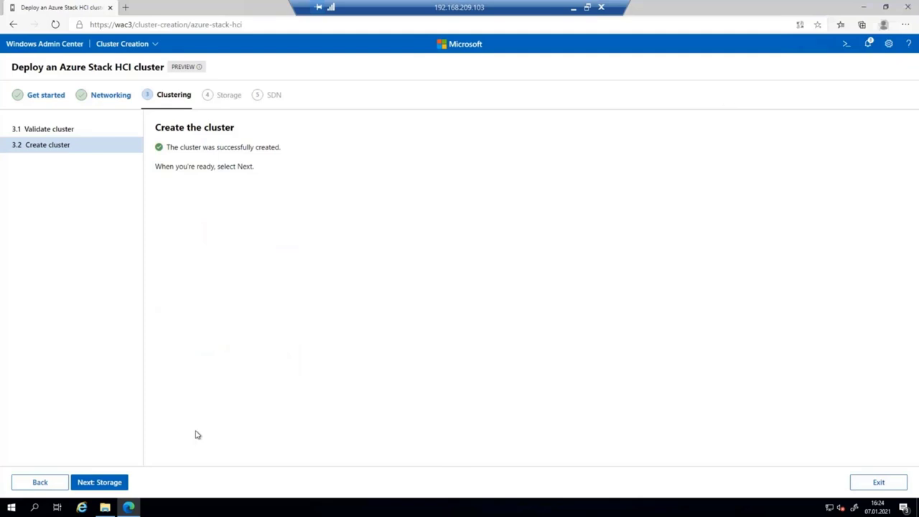
Advance past Clean drives and review azhci3node1's 16 virtual disks in Verify drives
{"action": "left_click", "coordinate": [91, 484]}
{"action": "left_click", "coordinate": [91, 484]}
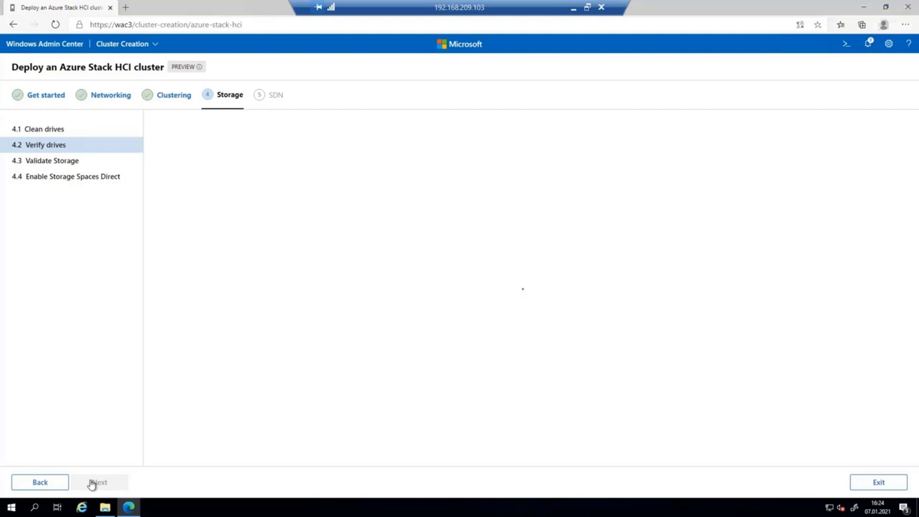
{"action": "left_click", "coordinate": [98, 484]}
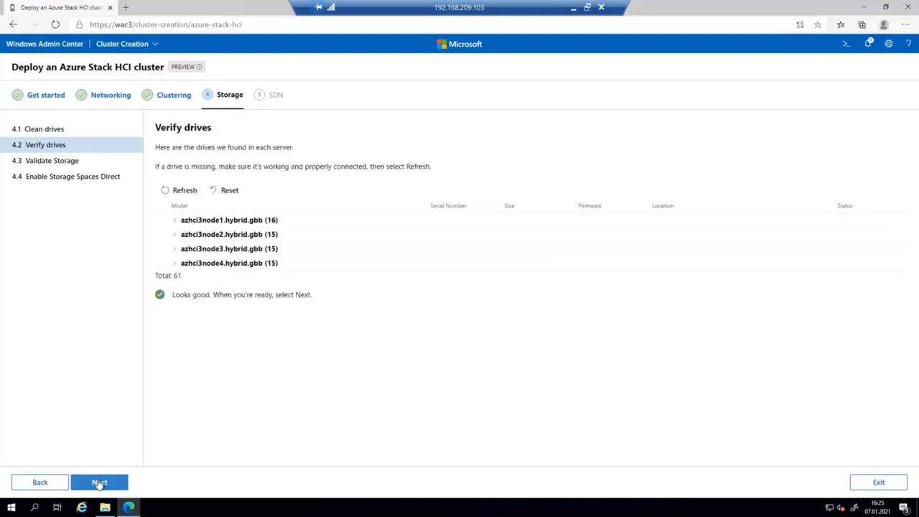
{"action": "left_click", "coordinate": [175, 220]}
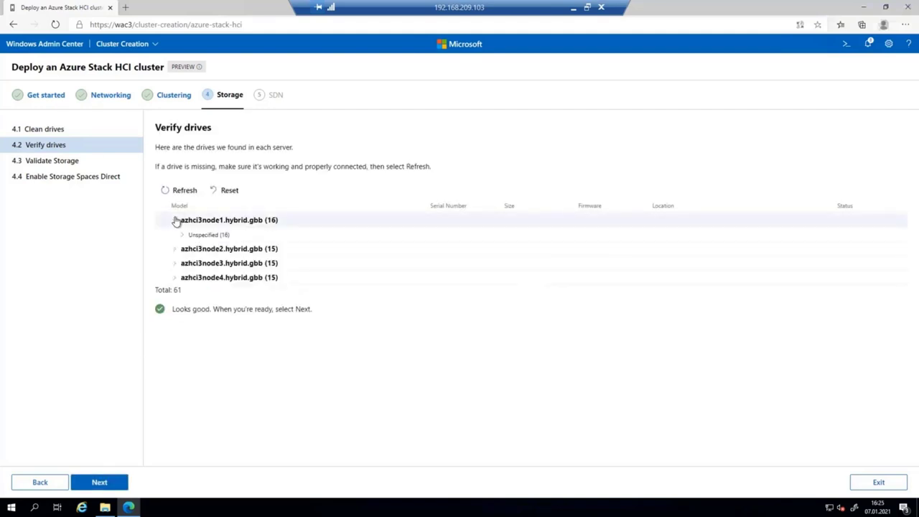
{"action": "left_click", "coordinate": [183, 236]}
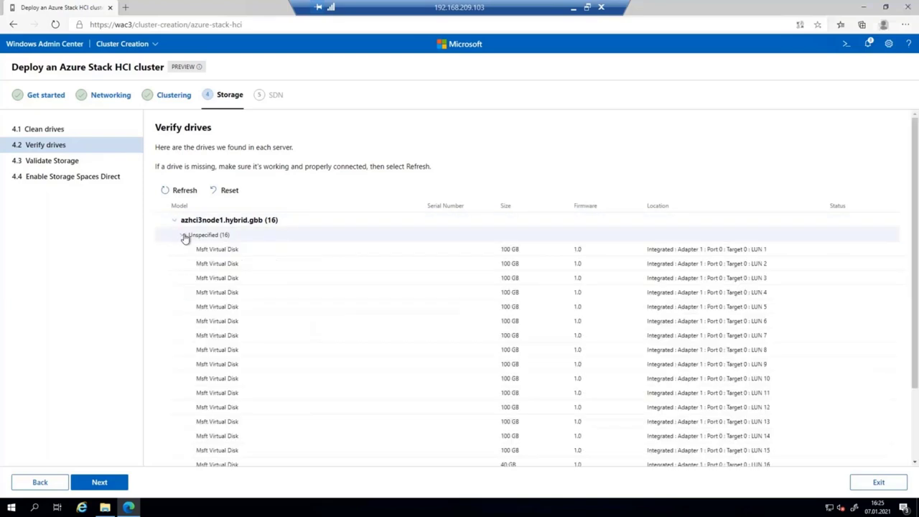
{"action": "scroll", "coordinate": [510, 268], "scroll_direction": "down", "scroll_amount": 2}
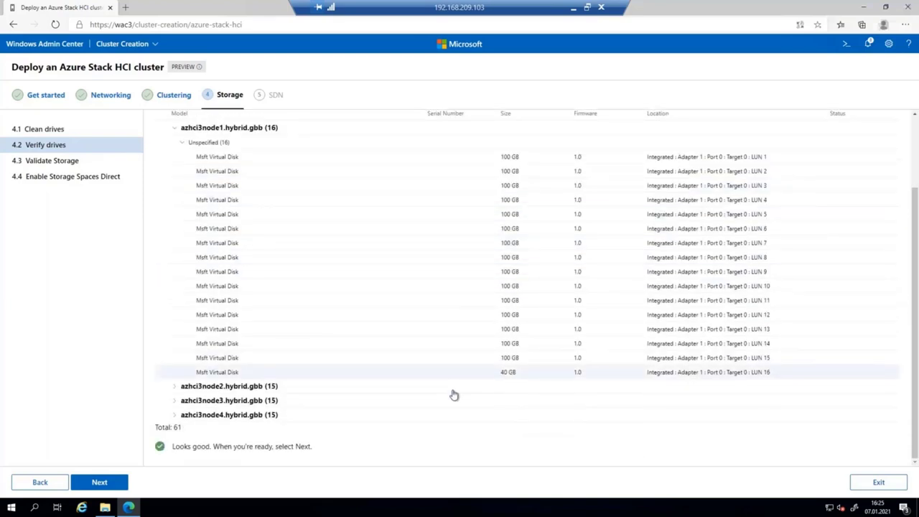
{"action": "left_click", "coordinate": [100, 483]}
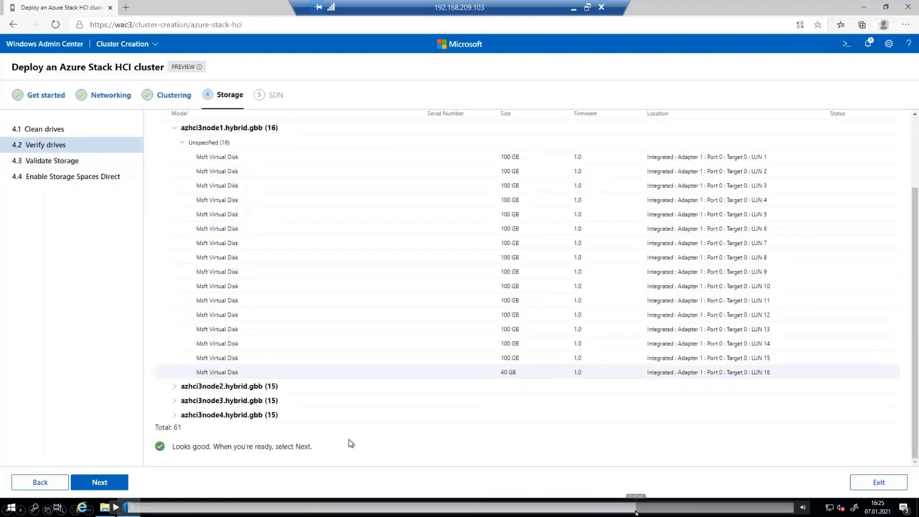
Recheck node1's drives in Verify drives, then run Validate Storage for Storage Spaces Direct
{"action": "left_click", "coordinate": [175, 221]}
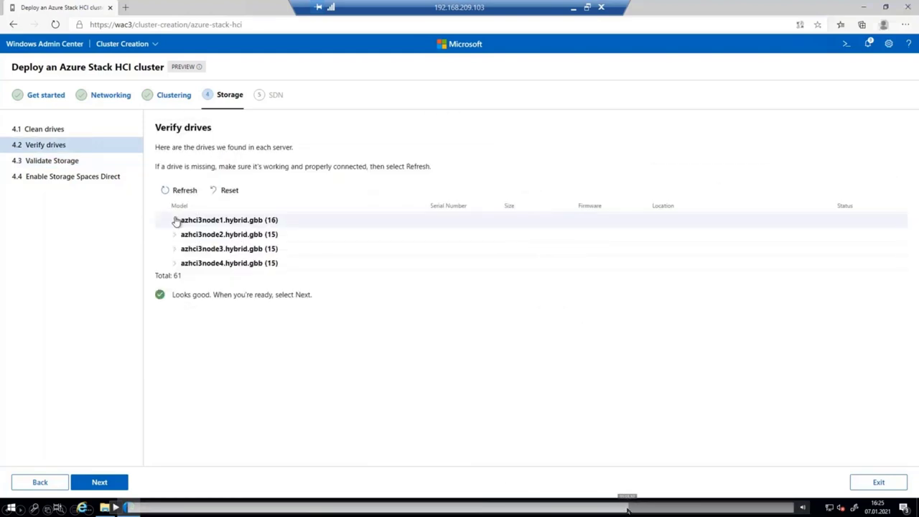
{"action": "left_click", "coordinate": [92, 485]}
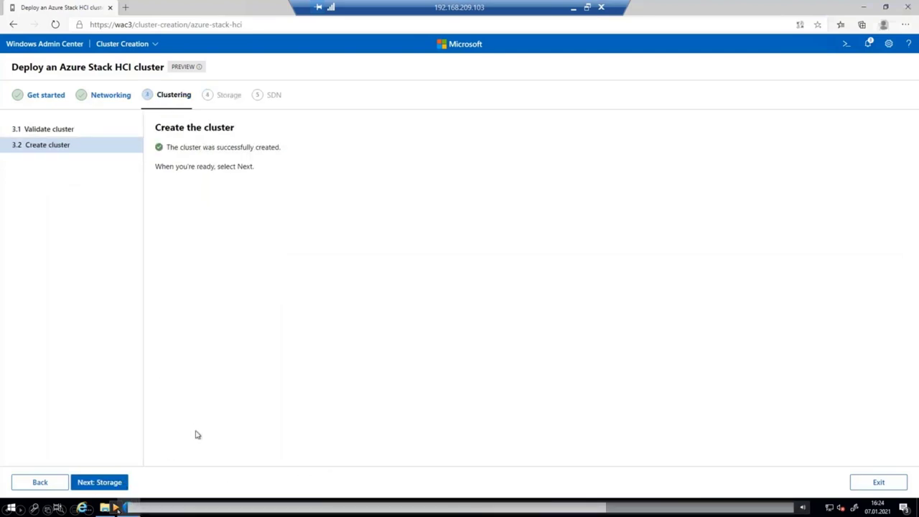
{"action": "left_click", "coordinate": [92, 483]}
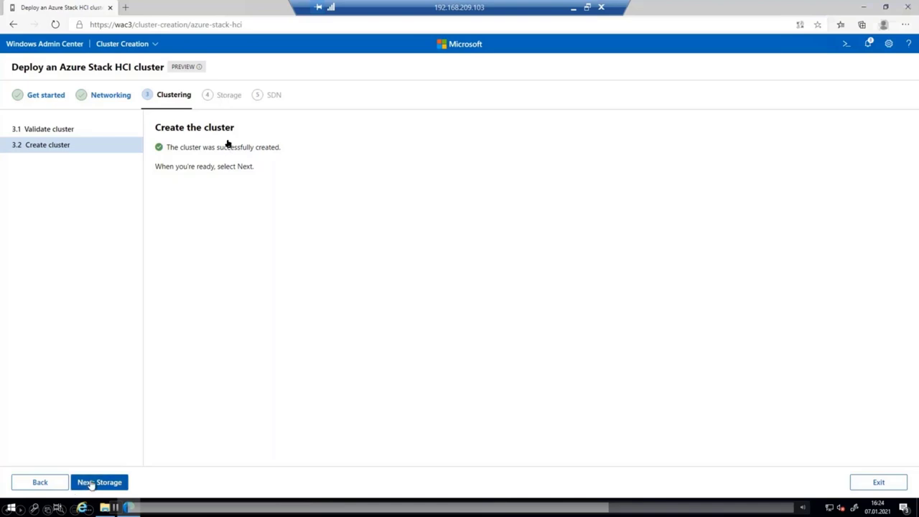
{"action": "left_click", "coordinate": [92, 484]}
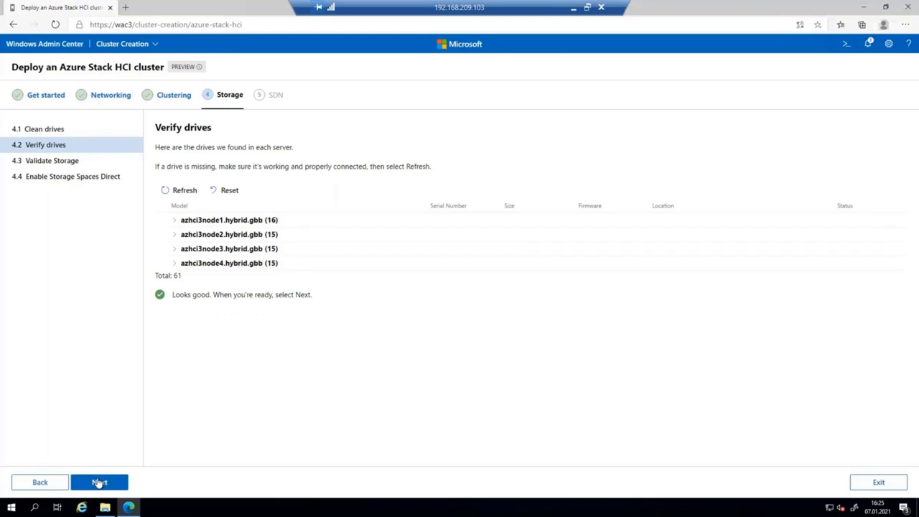
{"action": "left_click", "coordinate": [175, 220]}
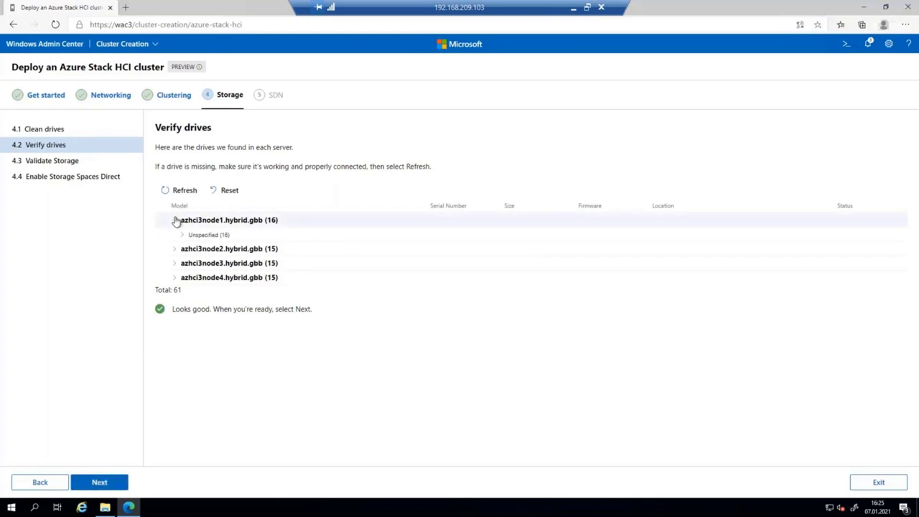
{"action": "left_click", "coordinate": [184, 236]}
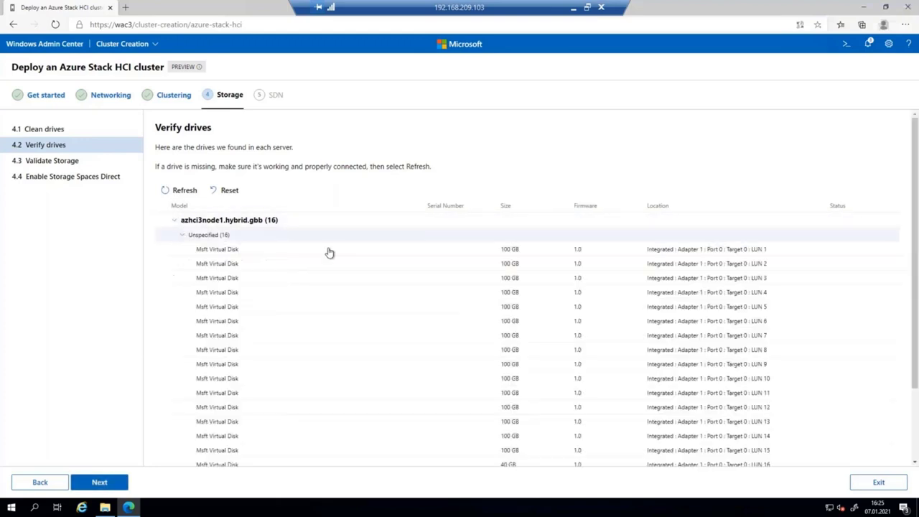
{"action": "scroll", "coordinate": [510, 265], "scroll_direction": "down", "scroll_amount": 2}
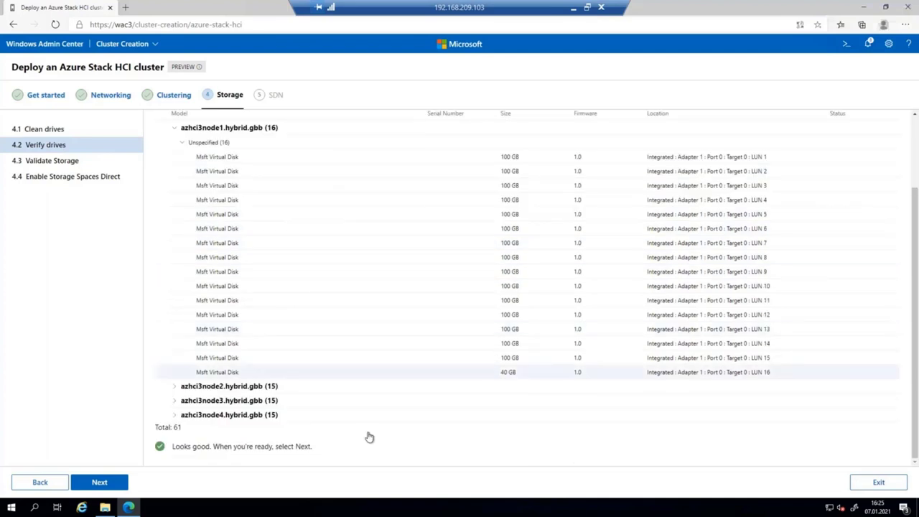
{"action": "left_click", "coordinate": [99, 483]}
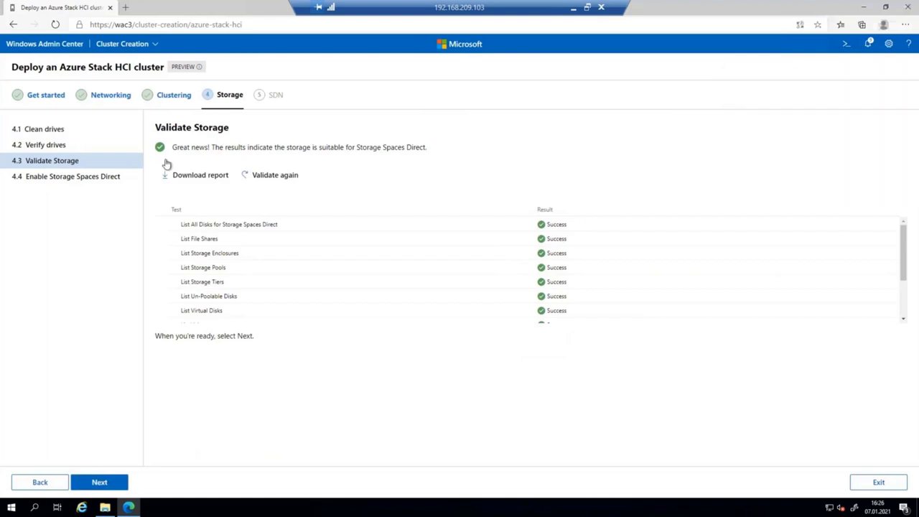
Download the storage validation report, scroll through it, and close its tab
{"action": "scroll", "coordinate": [224, 253], "scroll_direction": "down", "scroll_amount": 2}
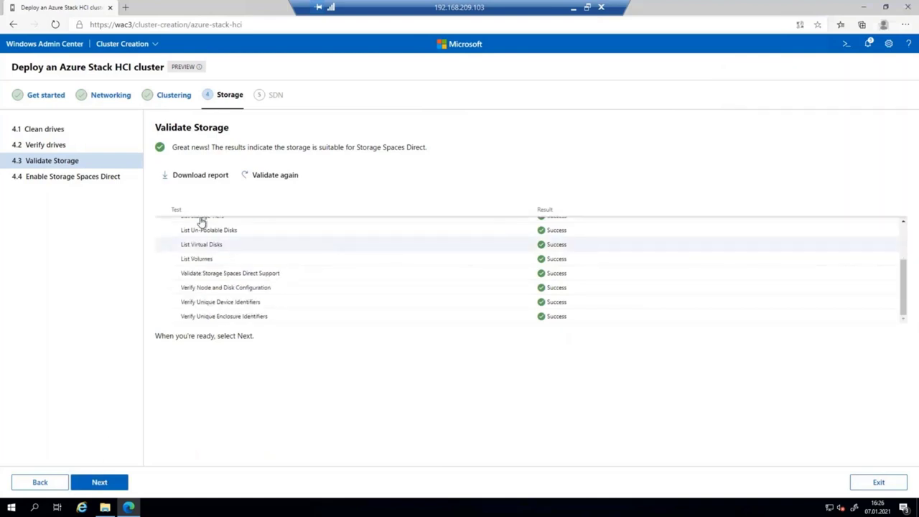
{"action": "left_click", "coordinate": [191, 180]}
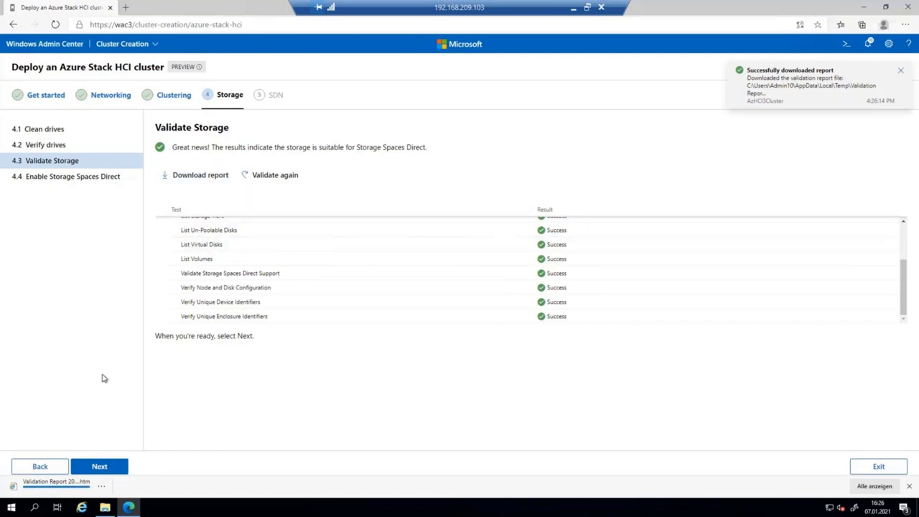
{"action": "left_click", "coordinate": [36, 491]}
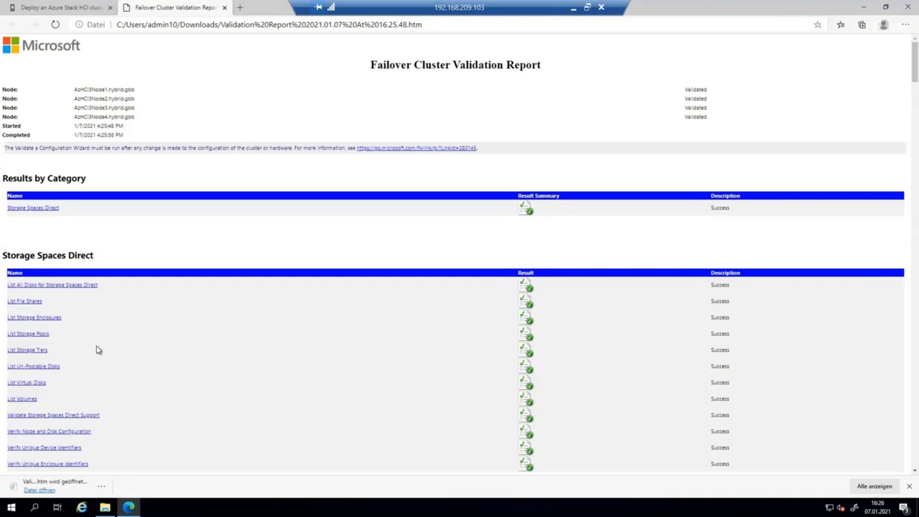
{"action": "scroll", "coordinate": [98, 350], "scroll_direction": "down", "scroll_amount": 4}
{"action": "scroll", "coordinate": [99, 350], "scroll_direction": "down", "scroll_amount": 10}
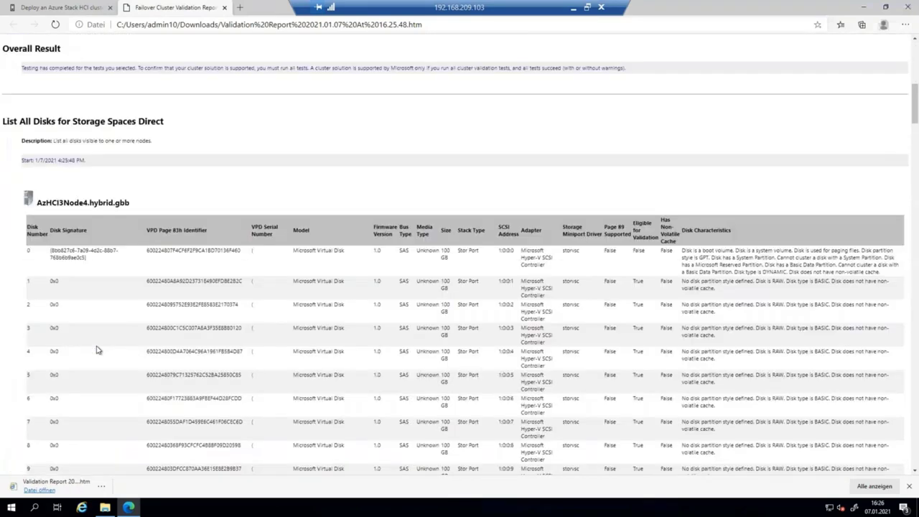
{"action": "scroll", "coordinate": [98, 350], "scroll_direction": "down", "scroll_amount": 12}
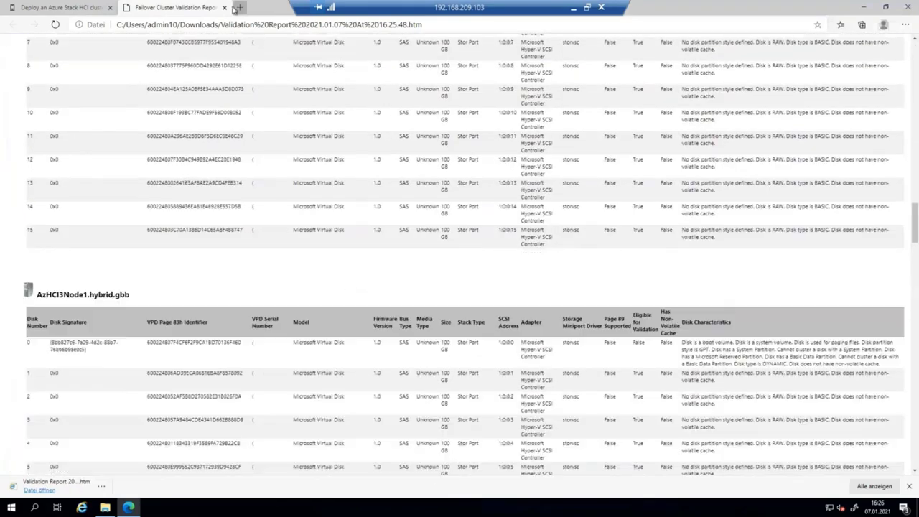
{"action": "left_click", "coordinate": [224, 7]}
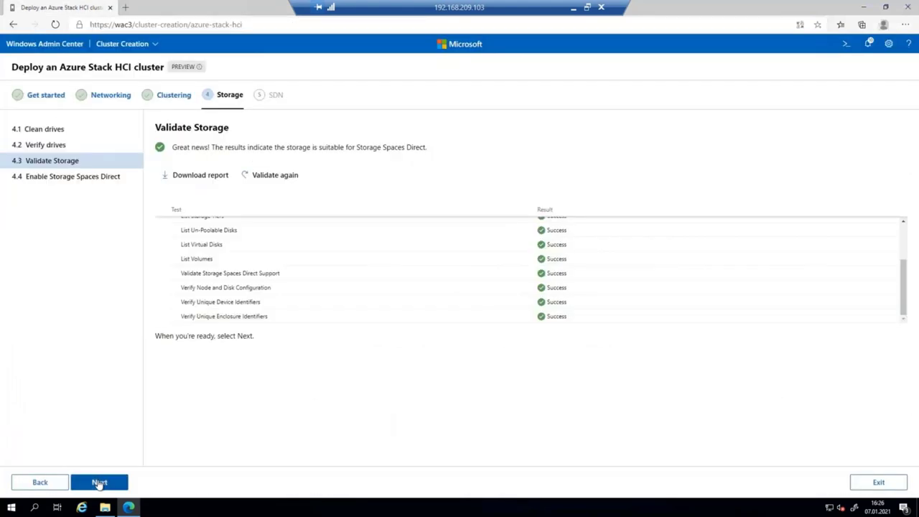
Enable Storage Spaces Direct on the cluster, then proceed to the SDN stage
{"action": "left_click", "coordinate": [99, 483]}
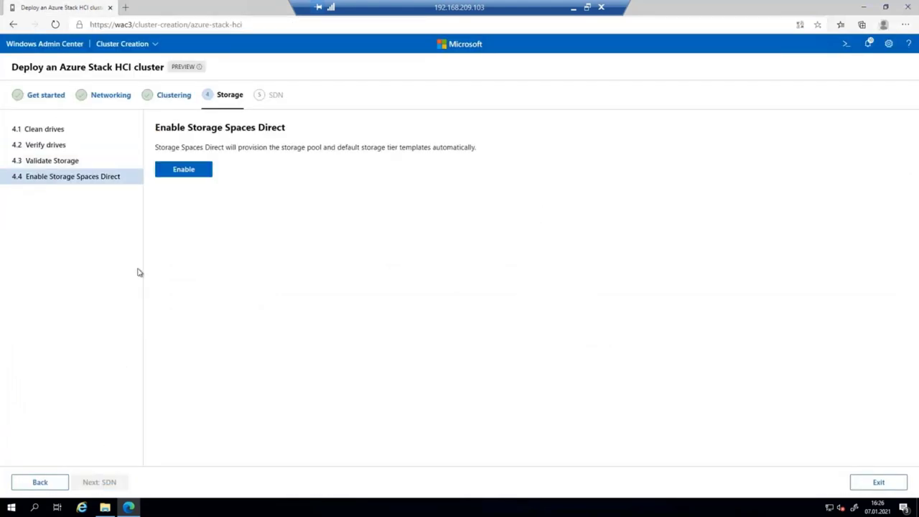
{"action": "left_click", "coordinate": [179, 175]}
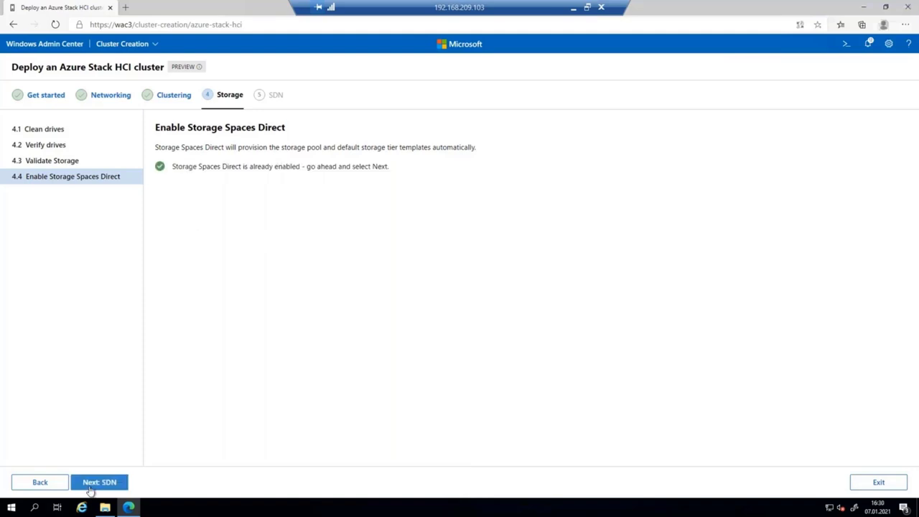
{"action": "left_click", "coordinate": [98, 482]}
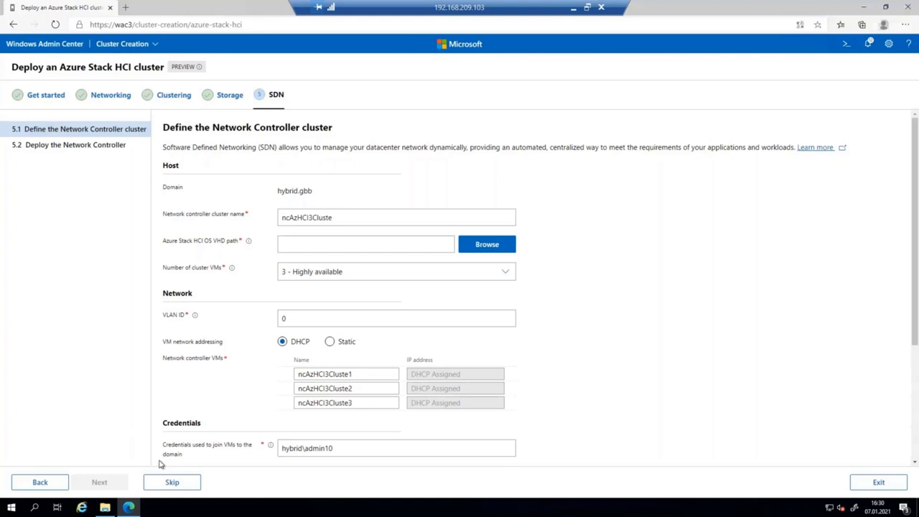
Skip the SDN stage and return to the All connections list
{"action": "left_click", "coordinate": [173, 482]}
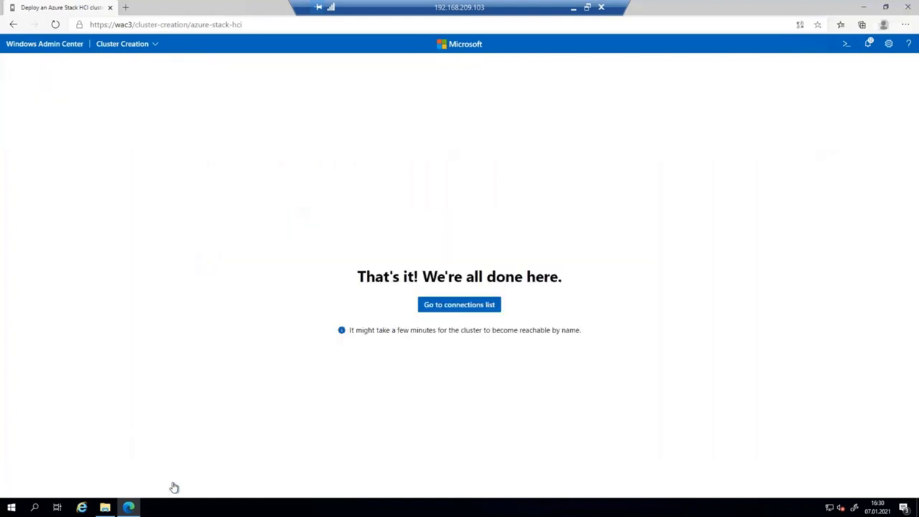
{"action": "left_click", "coordinate": [485, 308]}
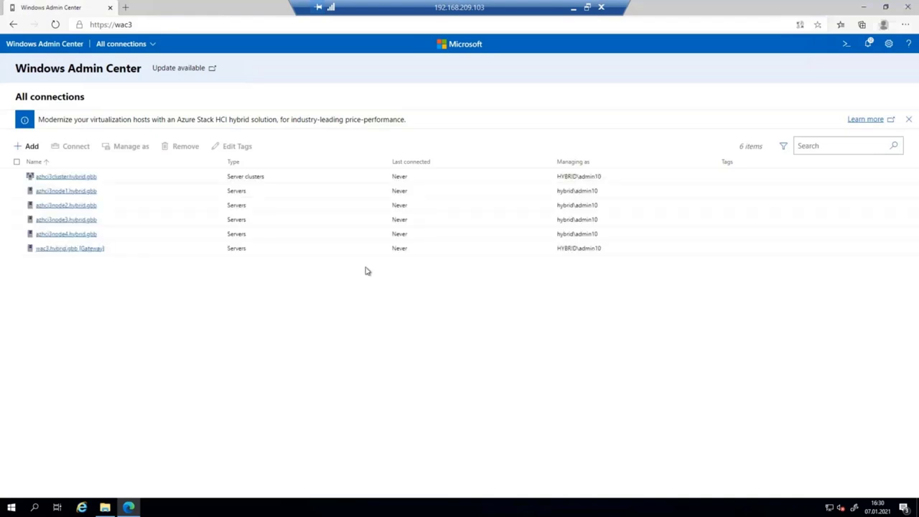
Open the azhci3cluster.hybrid.gbb Cluster Manager dashboard, then begin adding a new connection
{"action": "left_click", "coordinate": [64, 177]}
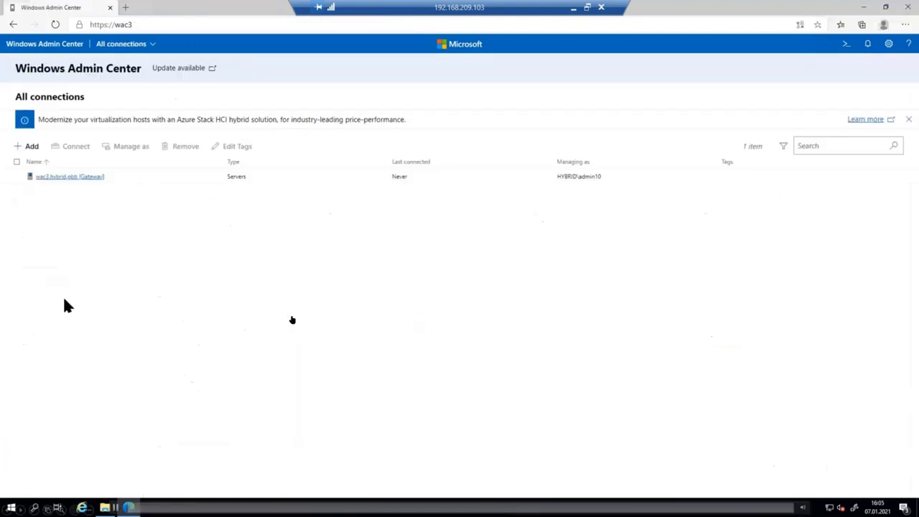
{"action": "left_click", "coordinate": [28, 146]}
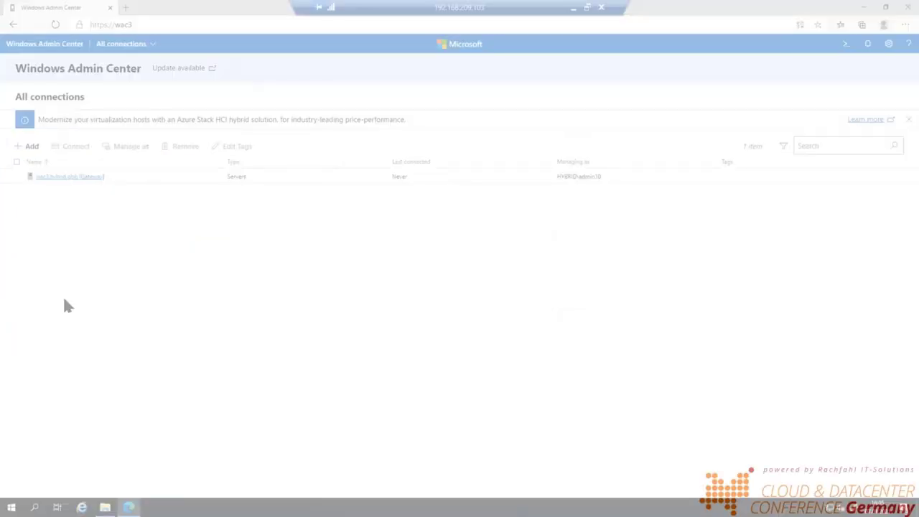
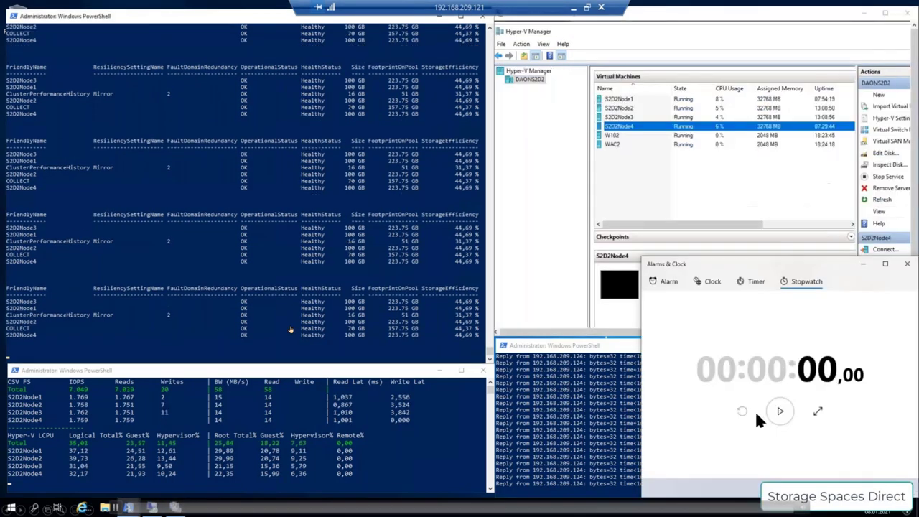
Bring up the actions menu for the S2D2Node4 virtual machine in Hyper-V Manager
{"action": "right_click", "coordinate": [632, 126]}
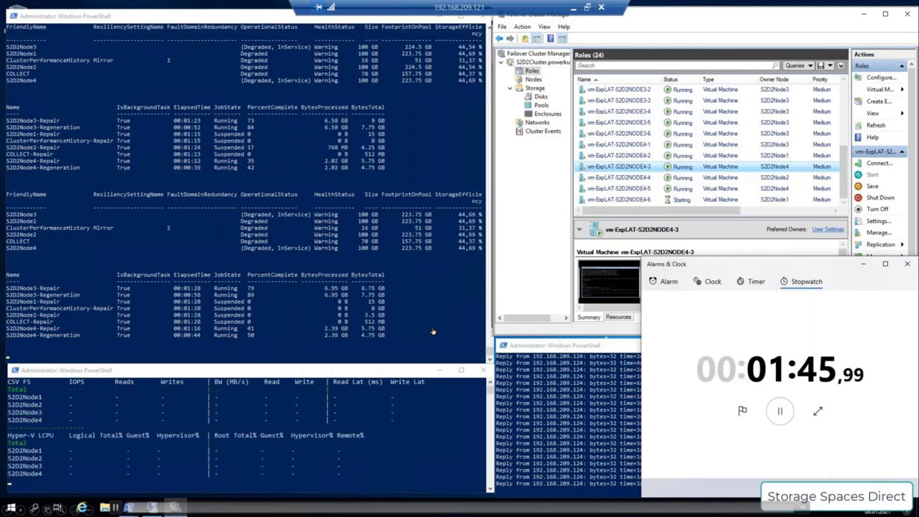
Live-migrate the six NODE4 VMs back to S2D2Node4 and lap the stopwatch when repair finishes
{"action": "right_click", "coordinate": [631, 205]}
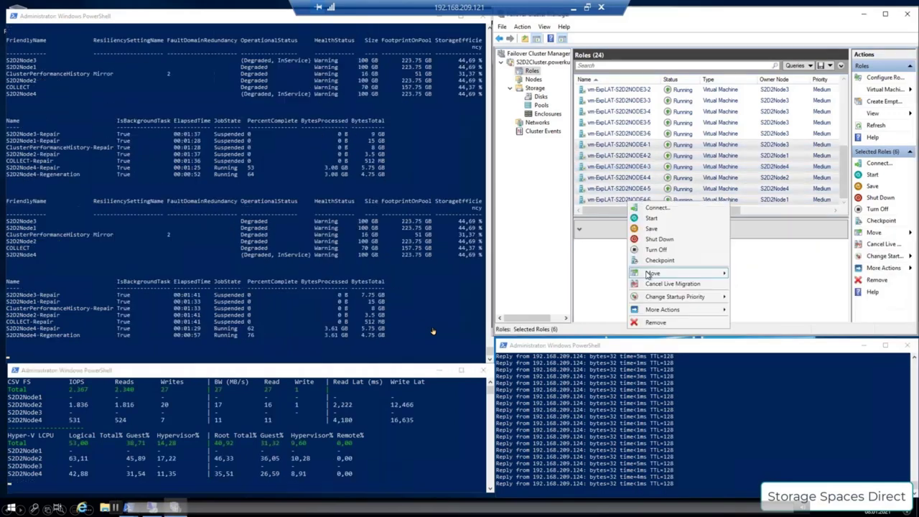
{"action": "left_click", "coordinate": [676, 280]}
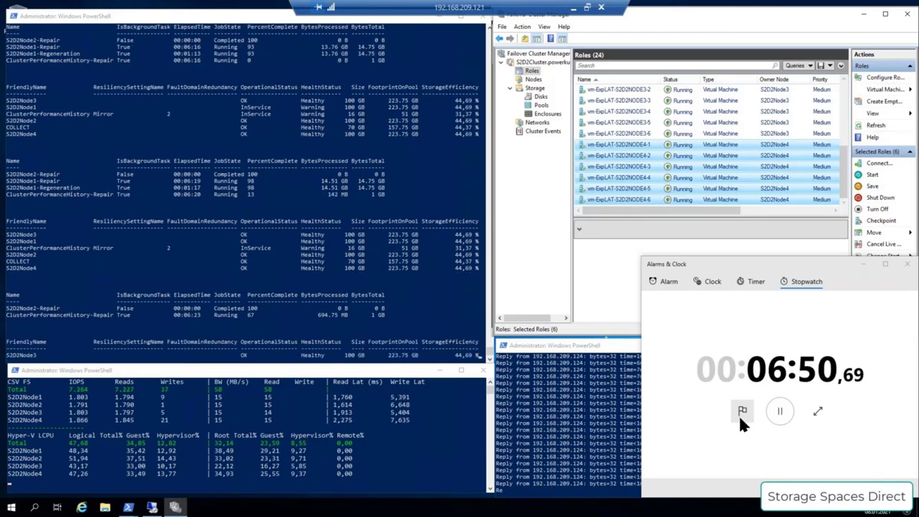
{"action": "left_click", "coordinate": [740, 418]}
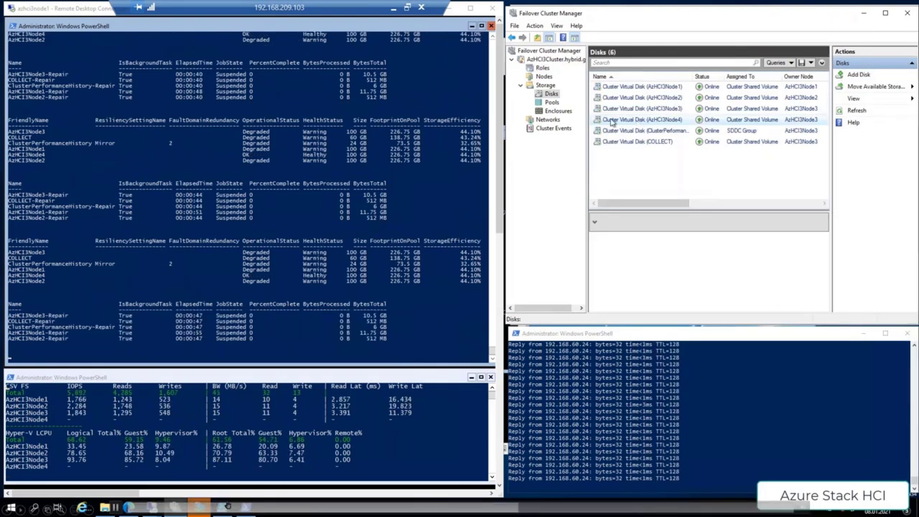
Check the AzHCI3Node4 virtual disk details and the Roles view while repair jobs reach 99%
{"action": "left_click", "coordinate": [612, 120]}
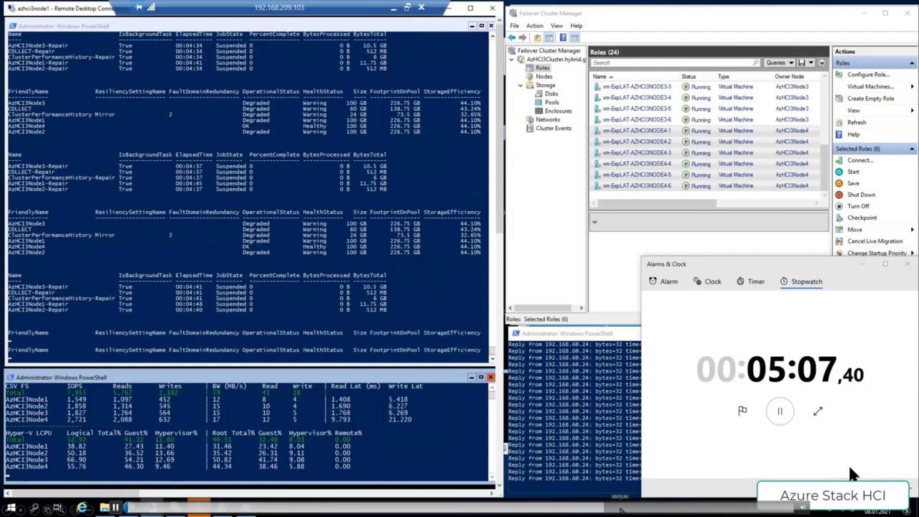
{"action": "left_click", "coordinate": [615, 510]}
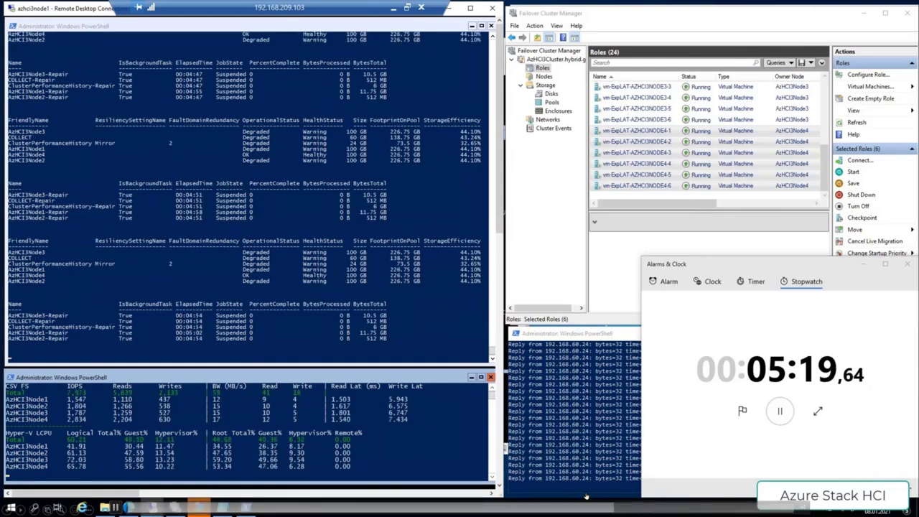
{"action": "left_click", "coordinate": [609, 508]}
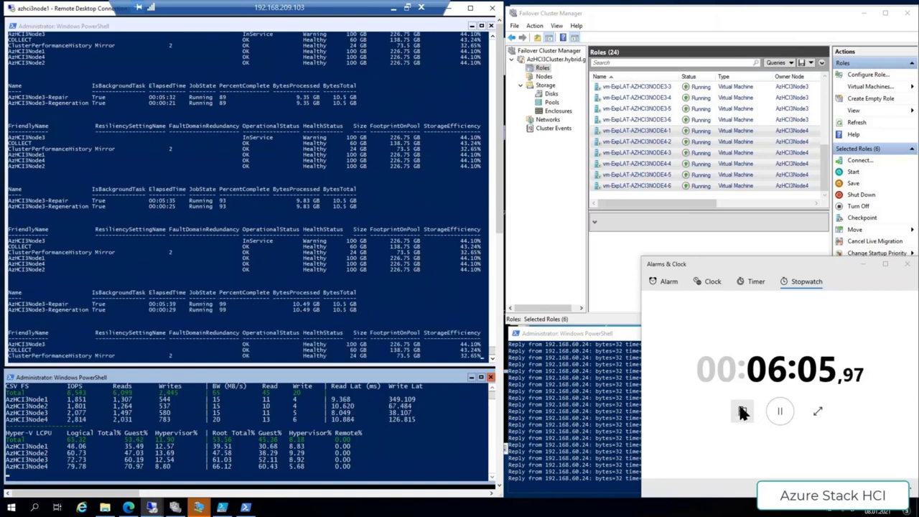
Lap the stopwatch at 06:06,84 when all disks are Healthy, then stop it at 06:26,41
{"action": "left_click", "coordinate": [743, 413]}
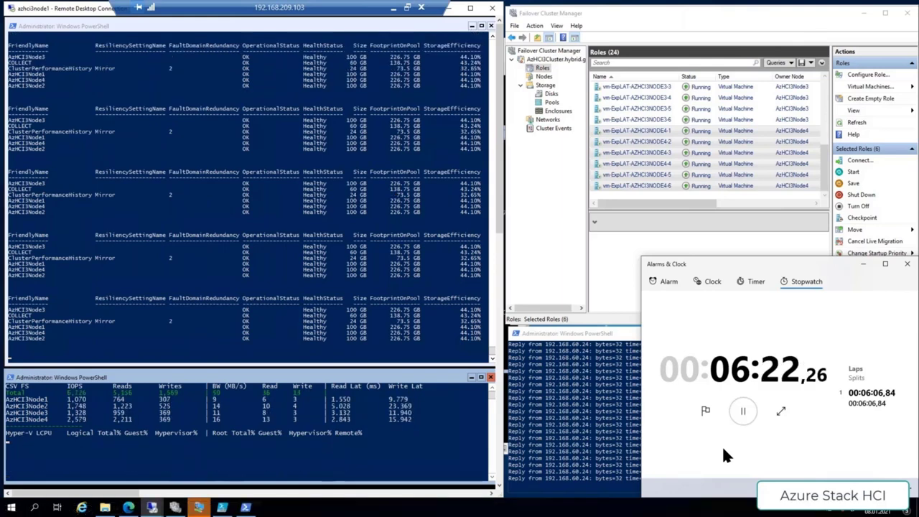
{"action": "left_click", "coordinate": [744, 413]}
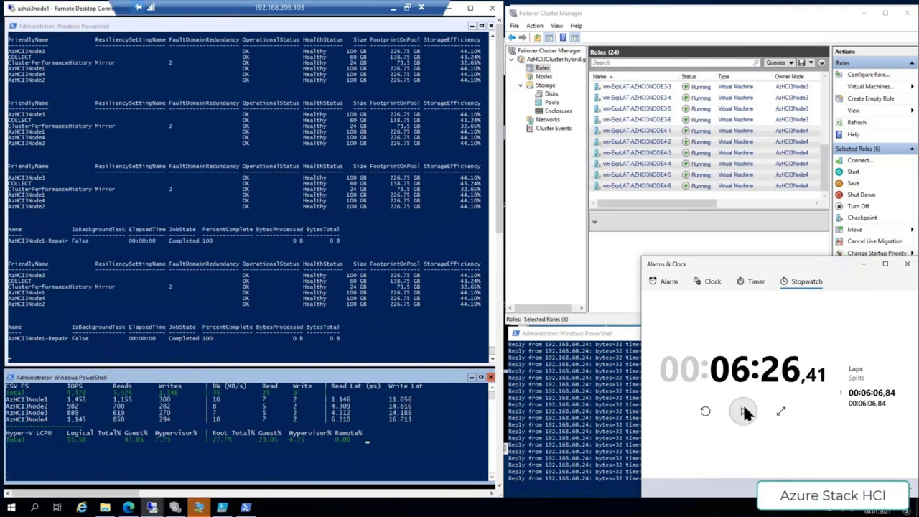
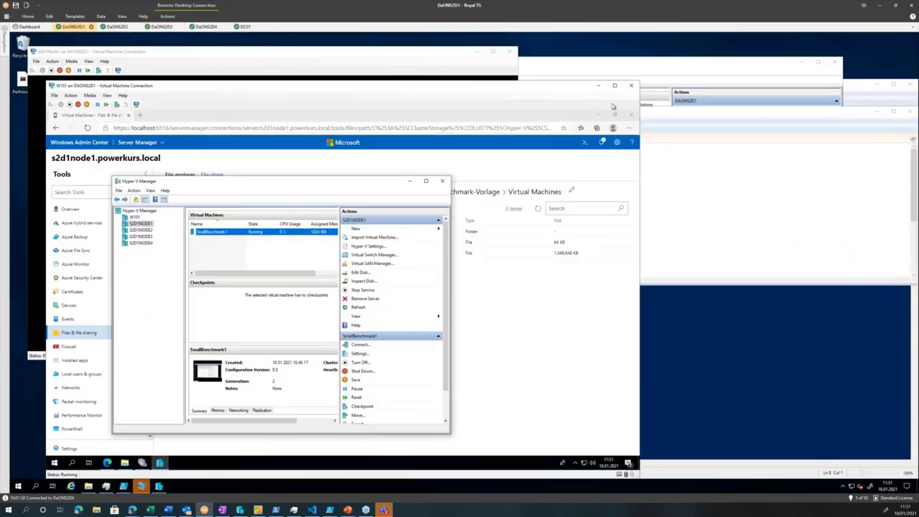
Minimize PowerShell ISE and bring the host's Hyper-V Manager to the front
{"action": "left_click", "coordinate": [650, 136]}
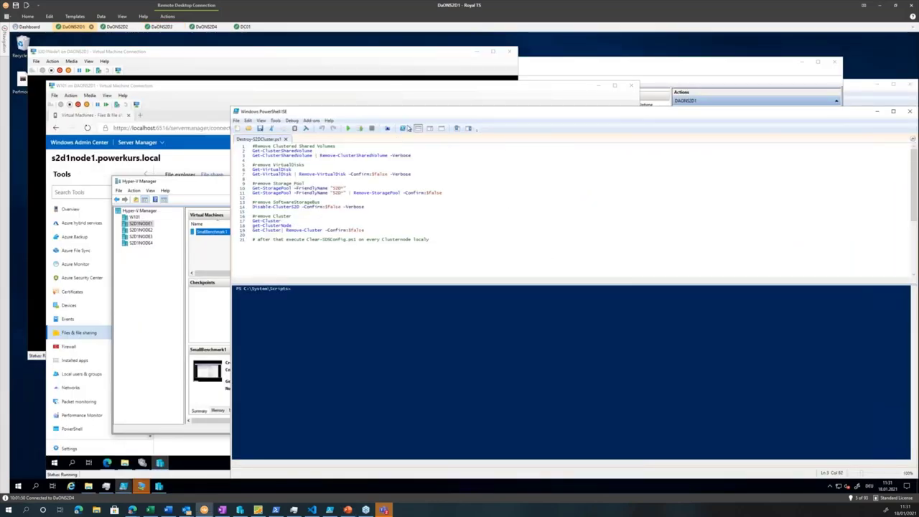
{"action": "left_click", "coordinate": [878, 113]}
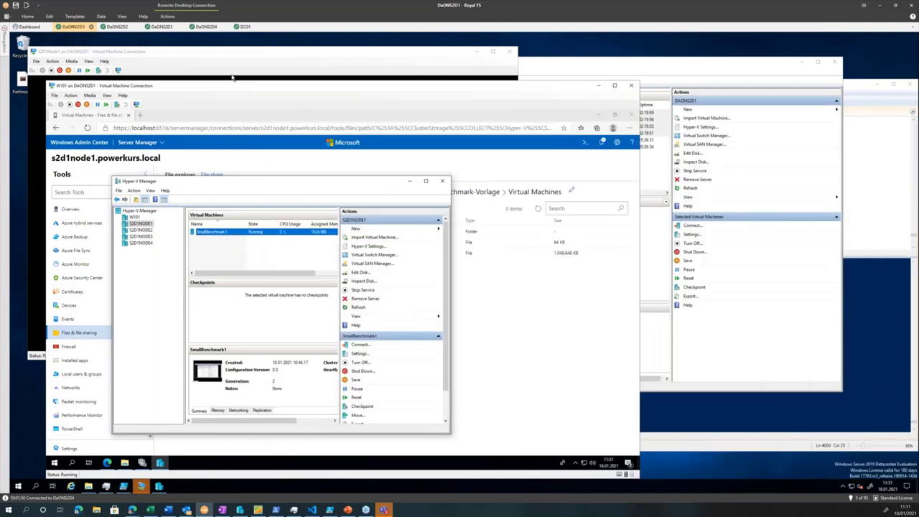
{"action": "left_click", "coordinate": [750, 337]}
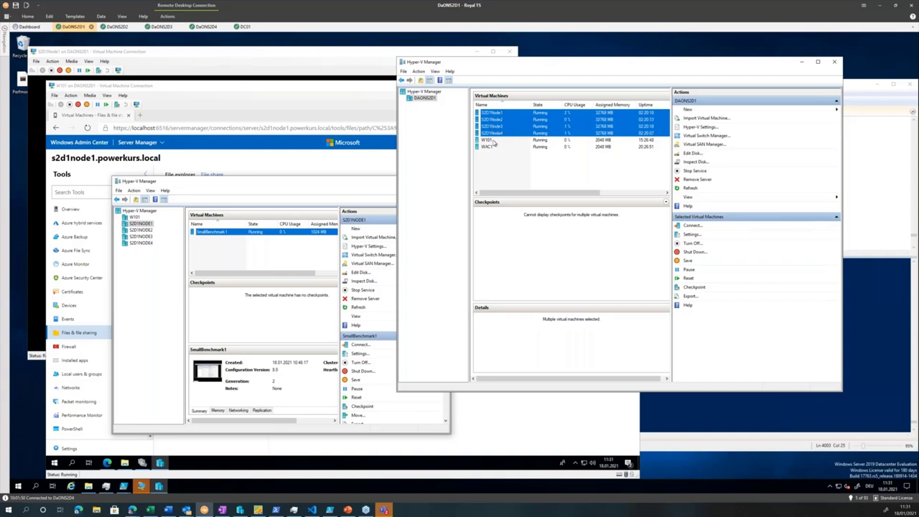
Check the W101 and WAC1 networking details, then return to the S2D1Node1 console
{"action": "left_click", "coordinate": [494, 142]}
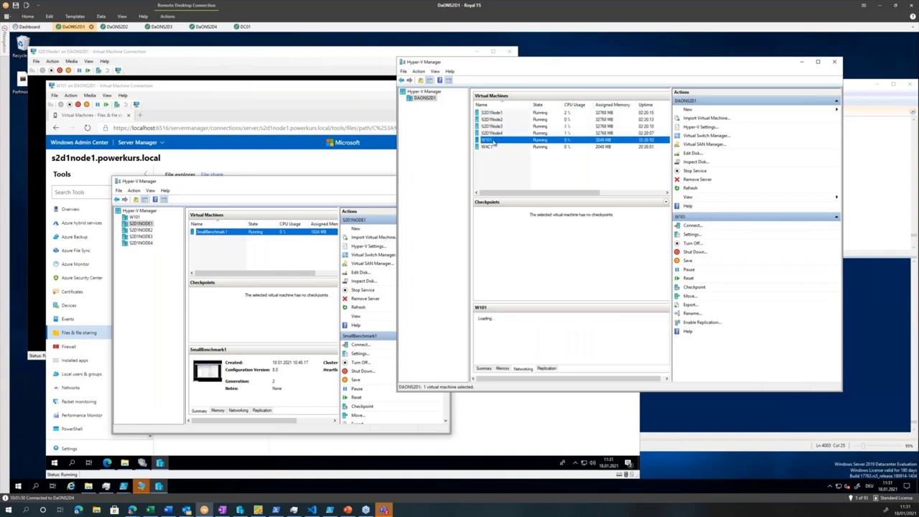
{"action": "left_click", "coordinate": [491, 147]}
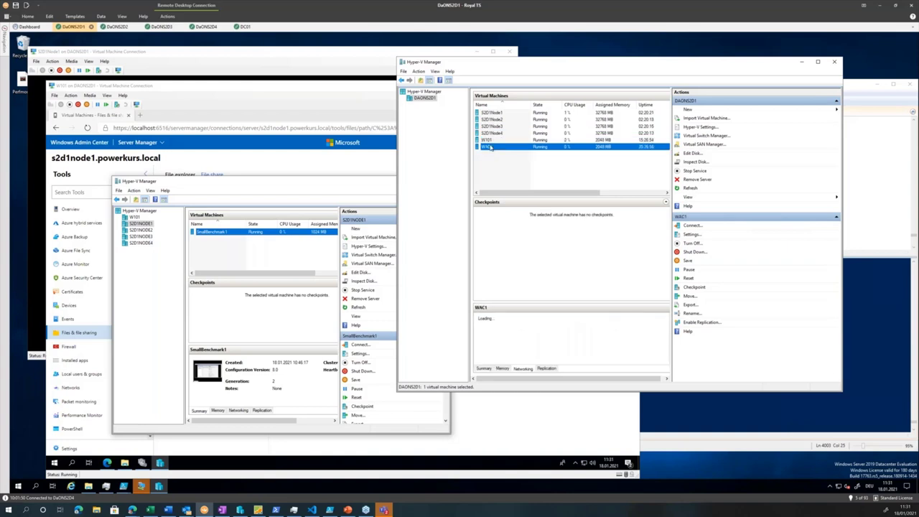
{"action": "left_click", "coordinate": [493, 141]}
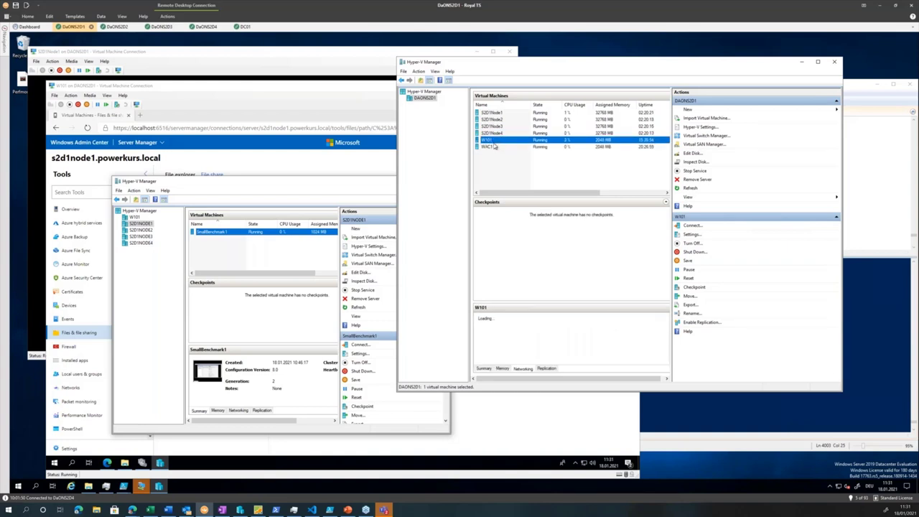
{"action": "left_click", "coordinate": [495, 147]}
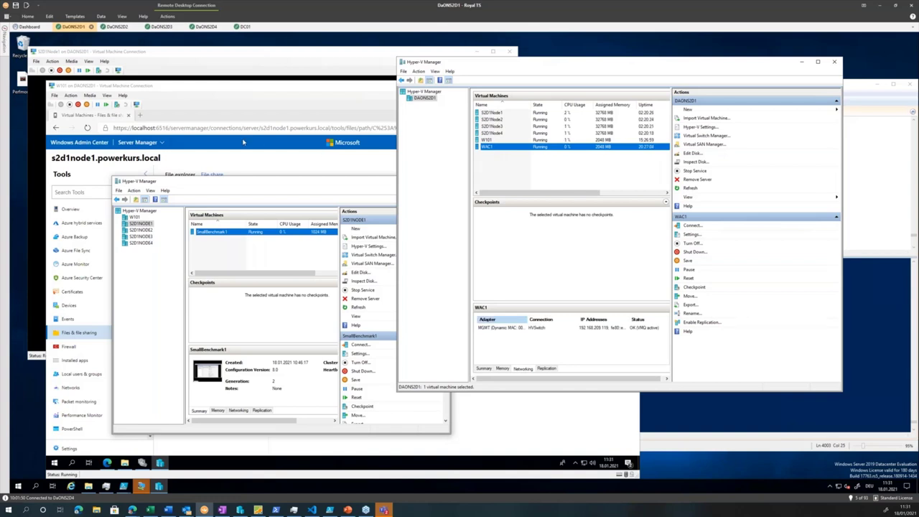
{"action": "left_click", "coordinate": [151, 60]}
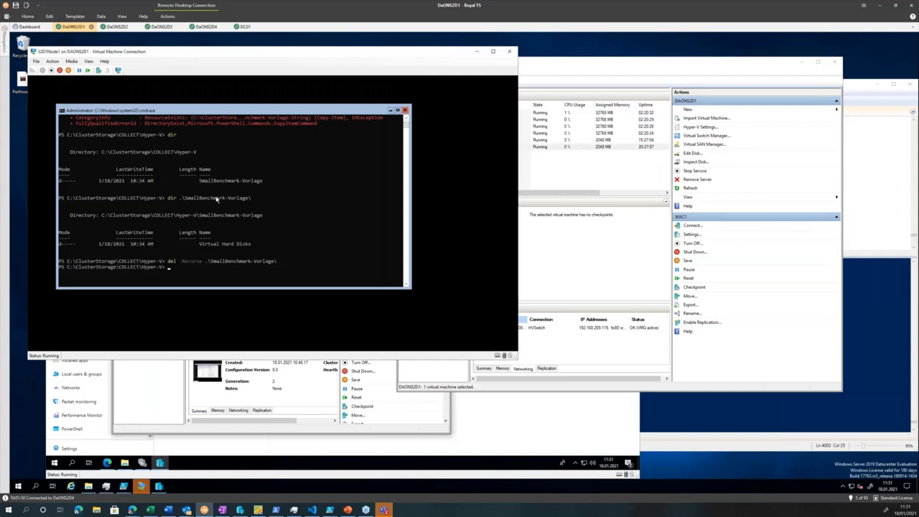
On W101, connect to s2d1cluster.powerkurs.local from Admin Center's All connections list
{"action": "left_click", "coordinate": [167, 453]}
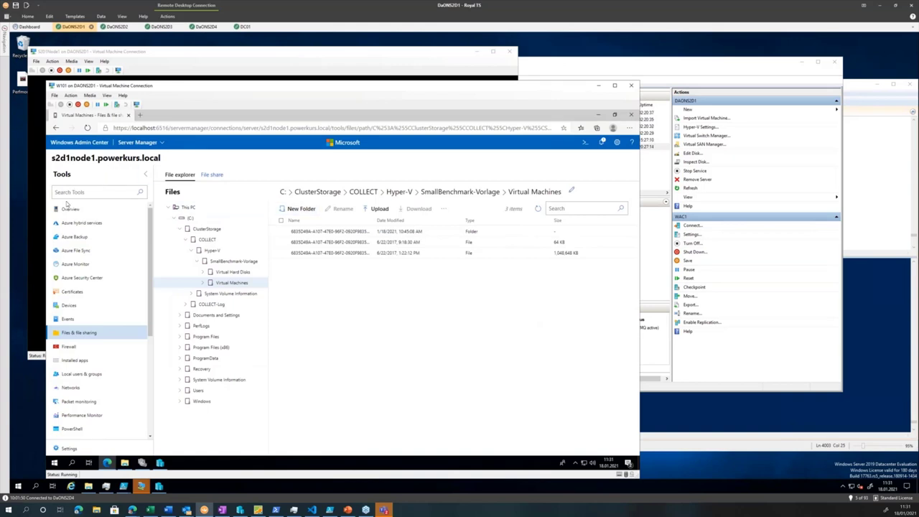
{"action": "left_click", "coordinate": [73, 144]}
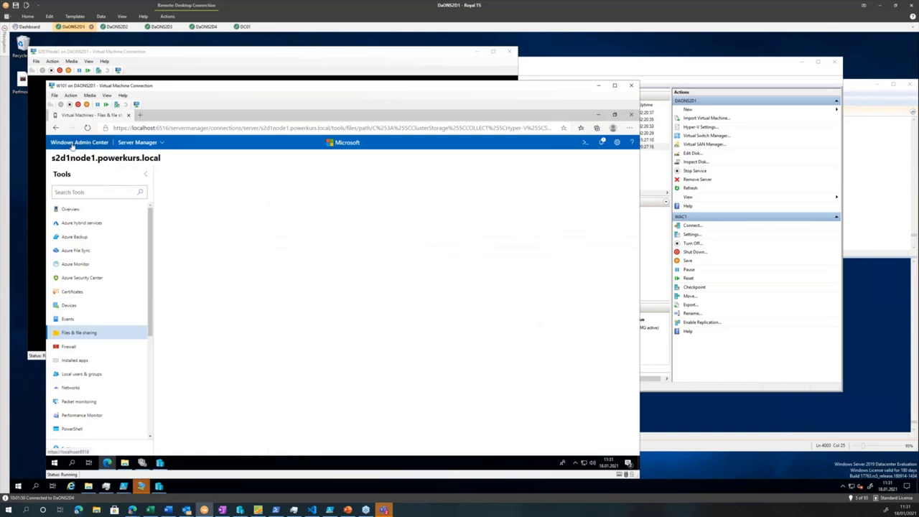
{"action": "left_click", "coordinate": [97, 242]}
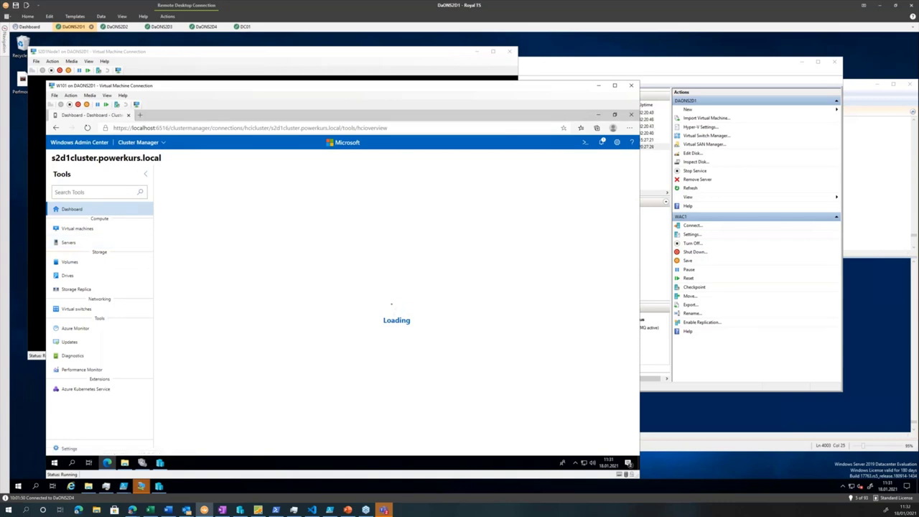
Review the cluster dashboard: Azure Not registered, 4 healthy servers, 60 drives, 8 volumes
{"action": "left_click_drag", "start_coordinate": [169, 86], "coordinate": [166, 68]}
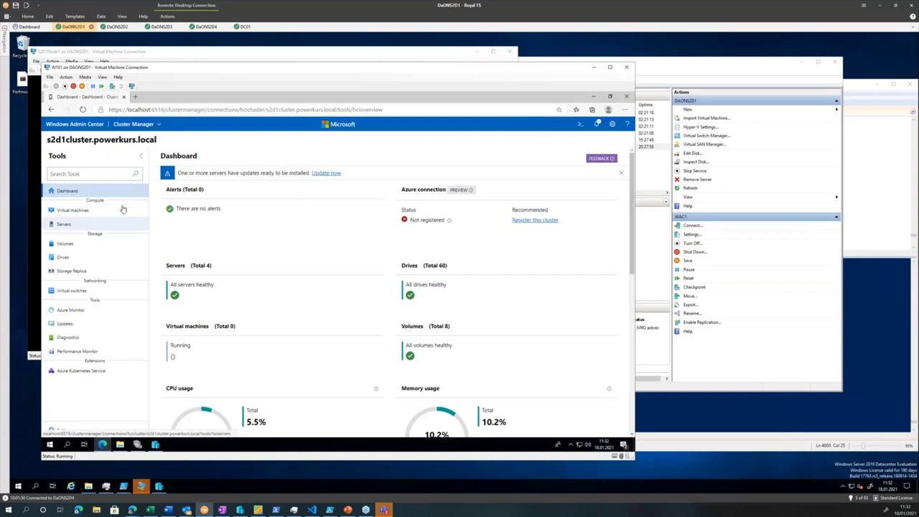
{"action": "scroll", "coordinate": [257, 216], "scroll_direction": "down", "scroll_amount": 2}
{"action": "scroll", "coordinate": [185, 246], "scroll_direction": "up", "scroll_amount": 2}
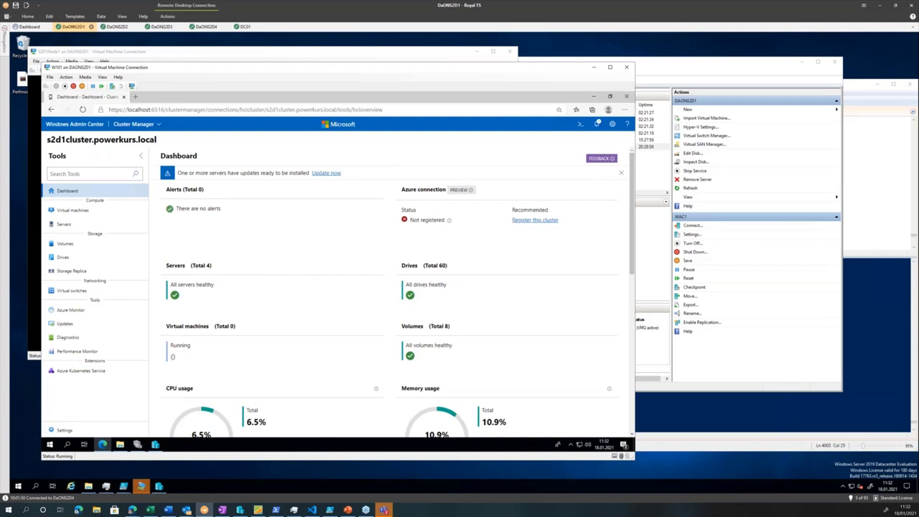
{"action": "scroll", "coordinate": [434, 352], "scroll_direction": "down", "scroll_amount": 2}
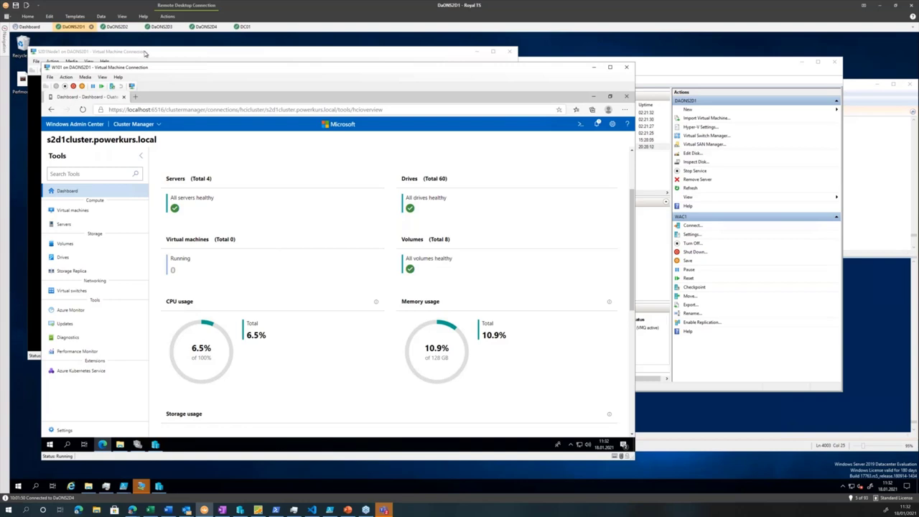
{"action": "left_click", "coordinate": [145, 51]}
Run Get-AzureStackHCI on the node, confirming registration status NotYet
{"action": "left_click", "coordinate": [203, 224]}
{"action": "key", "text": "Return"}
{"action": "key", "text": "Return"}
{"action": "key", "text": "Return"}
{"action": "key", "text": "Return"}
{"action": "key", "text": "Return"}
{"action": "key", "text": "Return"}
{"action": "key", "text": "Return"}
{"action": "key", "text": "Return"}
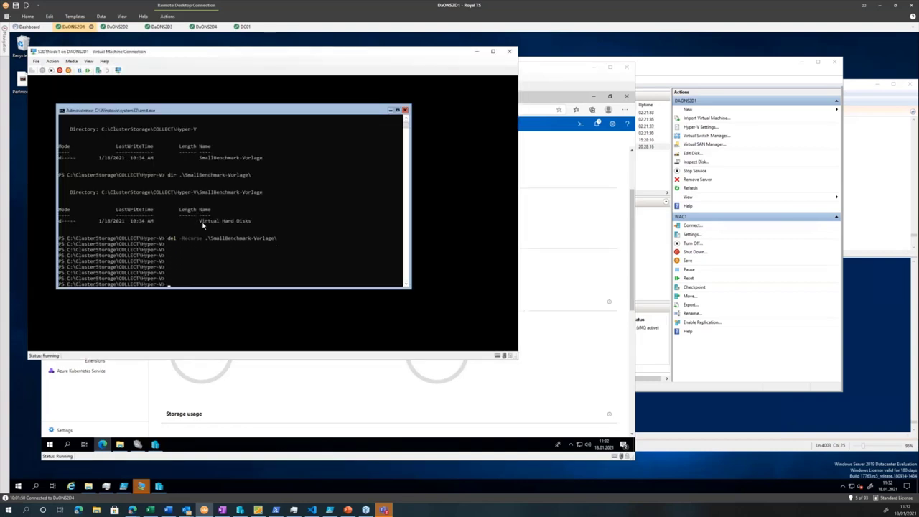
{"action": "type", "text": "get-azurestackhci"}
{"action": "key", "text": "Return"}
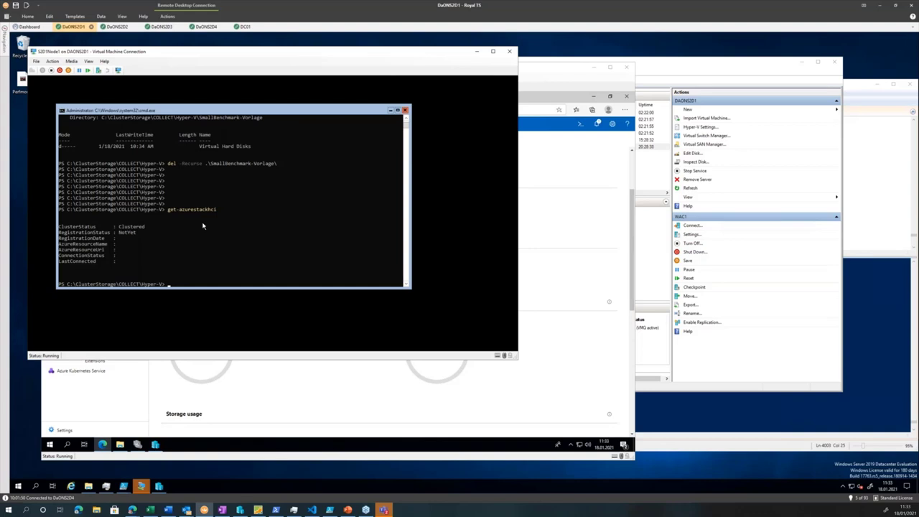
Install the az.StackHCI module, accepting the NuGet provider, and open the cluster's Volumes page
{"action": "type", "text": "ge\\COLLECT\\Hyper-V> install-module az.StackHCI"}
{"action": "key", "text": "Return"}
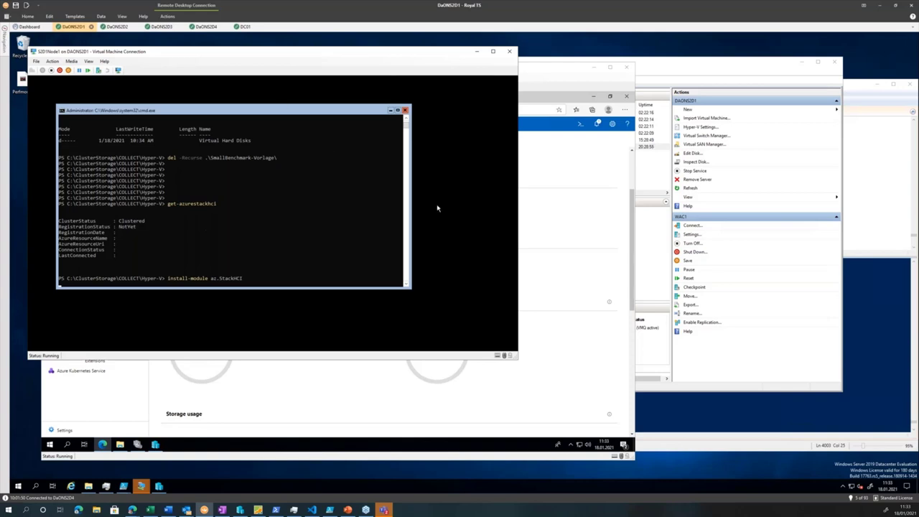
{"action": "left_click", "coordinate": [545, 69]}
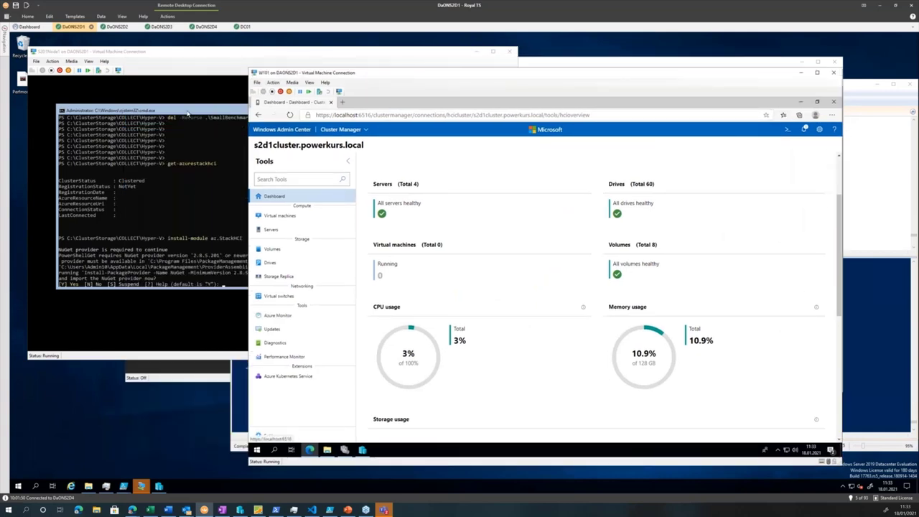
{"action": "left_click", "coordinate": [160, 211]}
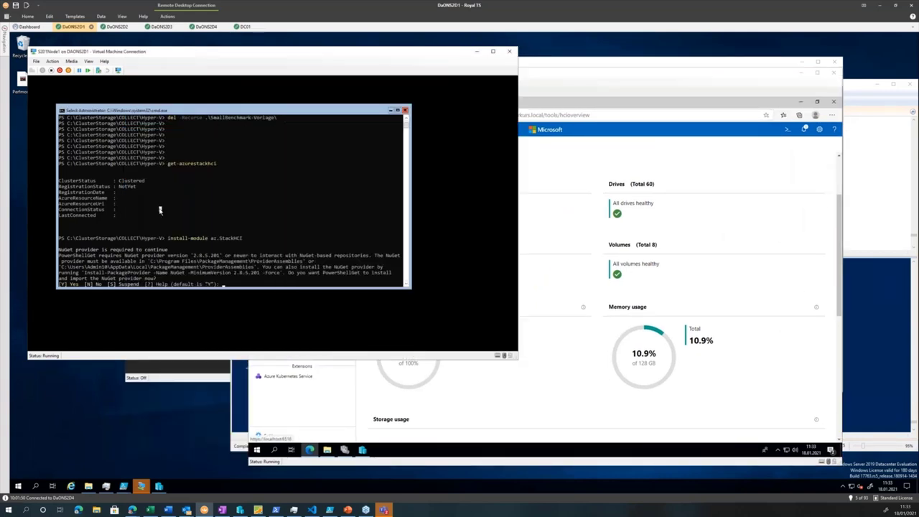
{"action": "type", "text": "y"}
{"action": "key", "text": "Return"}
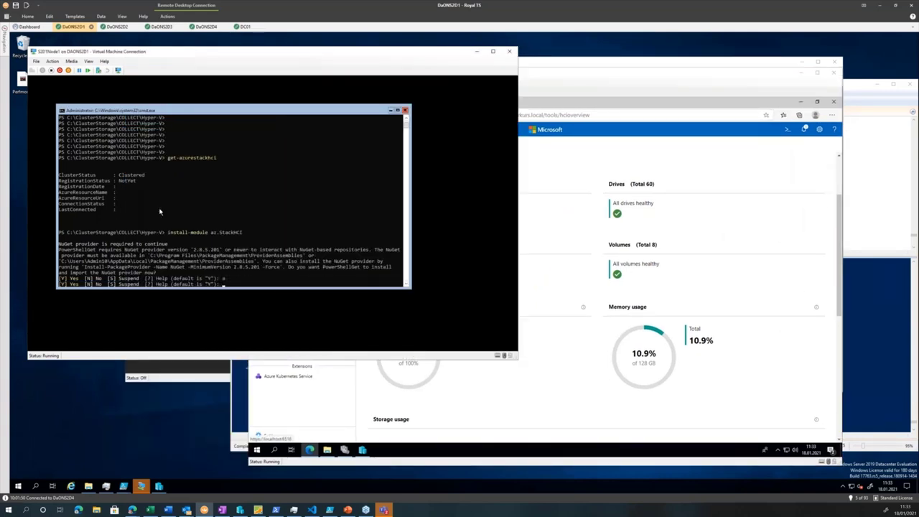
{"action": "type", "text": "y"}
{"action": "key", "text": "Return"}
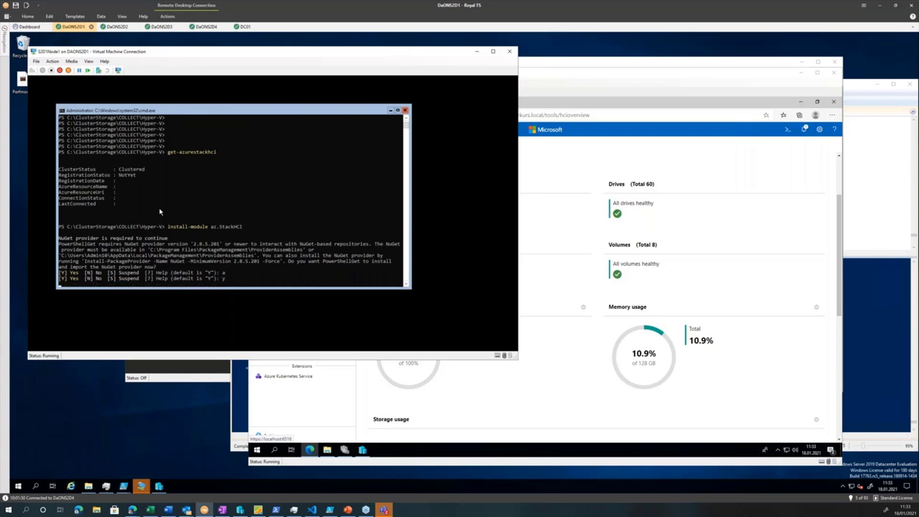
{"action": "left_click", "coordinate": [586, 157]}
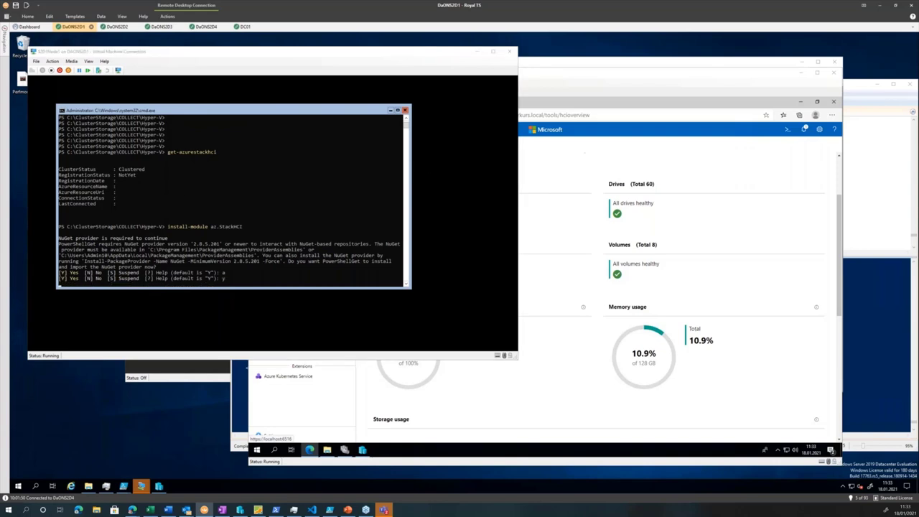
{"action": "left_click", "coordinate": [272, 252]}
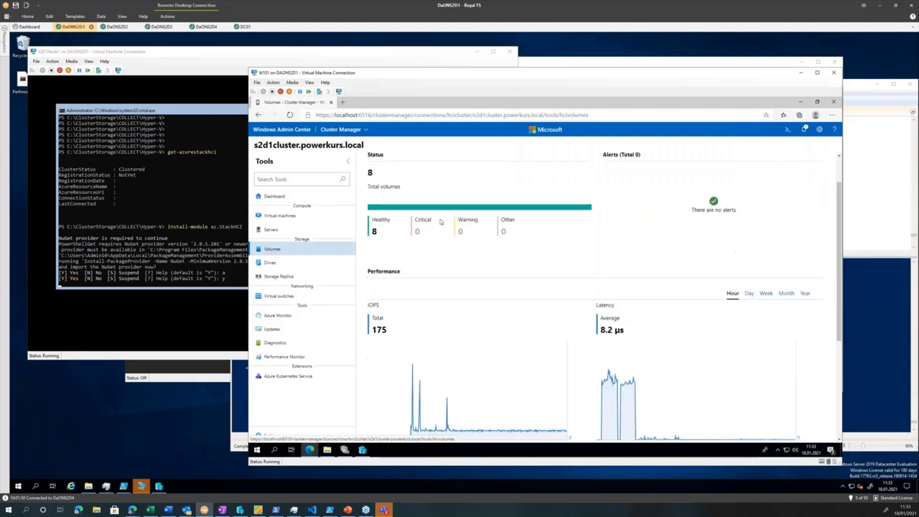
Review the cluster's Volumes inventory, then open the Servers page
{"action": "scroll", "coordinate": [441, 222], "scroll_direction": "down", "scroll_amount": 1}
{"action": "scroll", "coordinate": [425, 170], "scroll_direction": "up", "scroll_amount": 1}
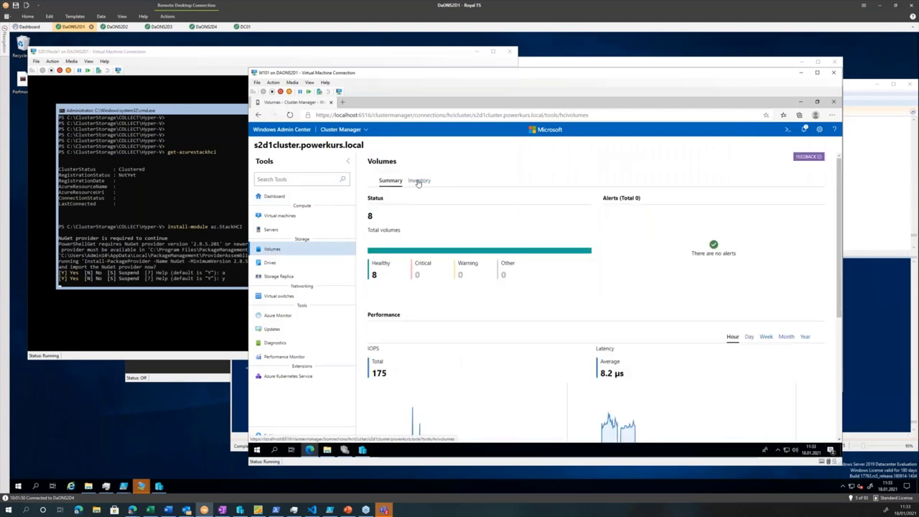
{"action": "left_click", "coordinate": [417, 181]}
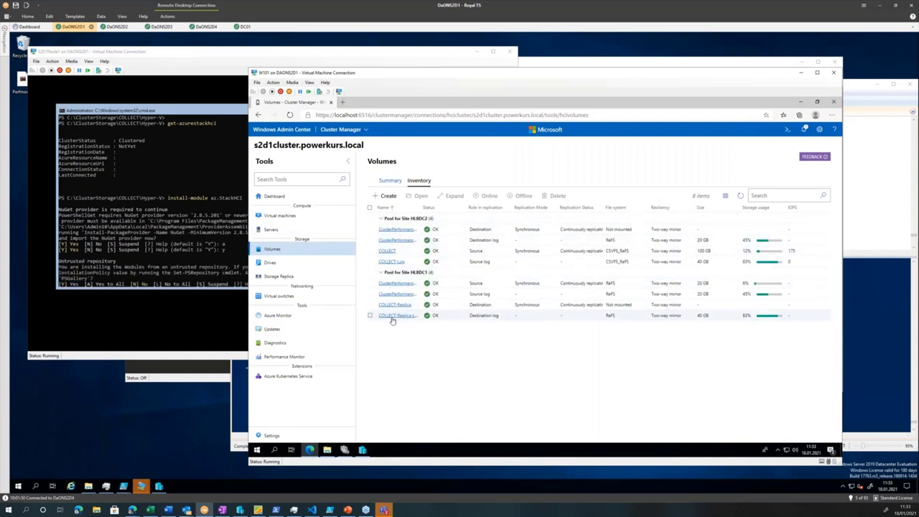
{"action": "left_click", "coordinate": [271, 230]}
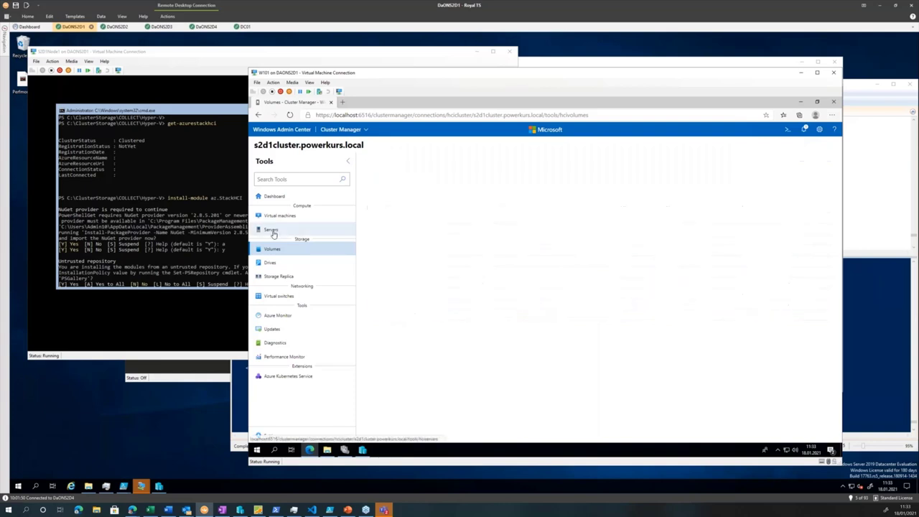
Trust PSGallery for the az.StackHCI install and view the four Up nodes in Servers inventory
{"action": "left_click", "coordinate": [88, 266]}
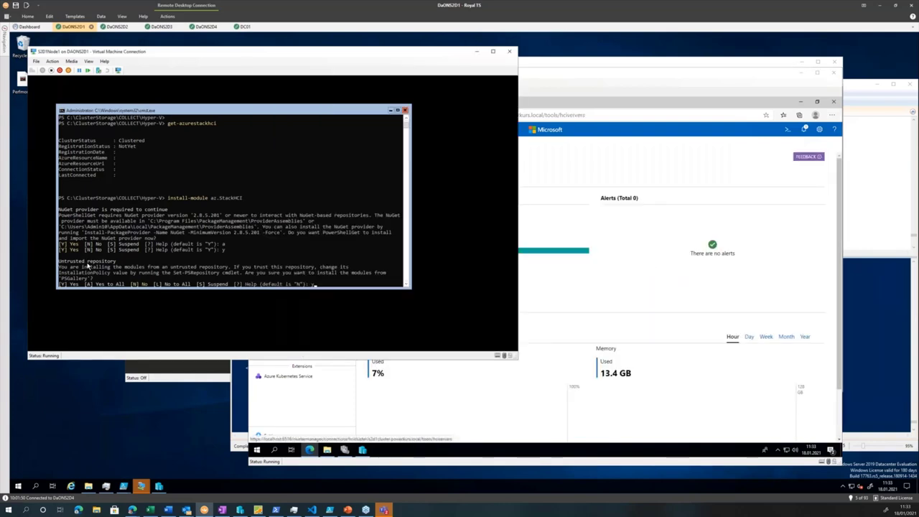
{"action": "type", "text": "y"}
{"action": "key", "text": "Return"}
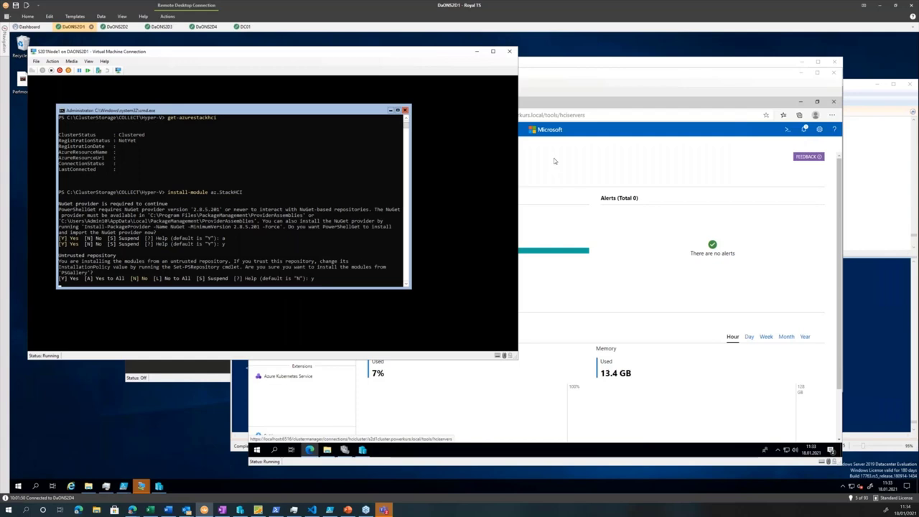
{"action": "left_click", "coordinate": [553, 159]}
{"action": "left_click", "coordinate": [424, 181]}
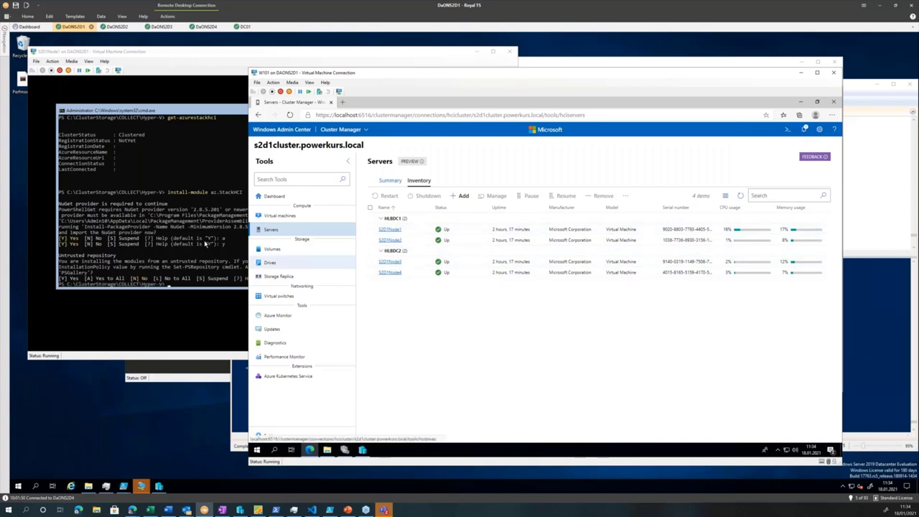
{"action": "left_click", "coordinate": [205, 245]}
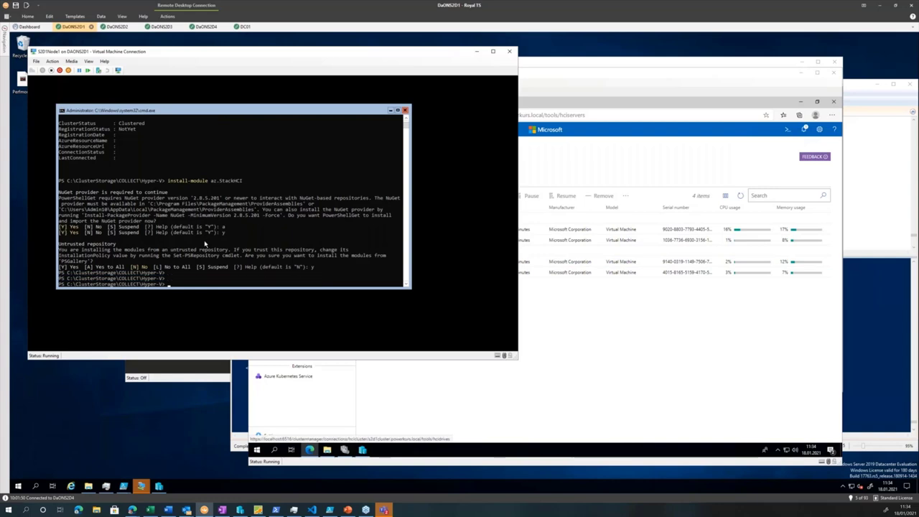
List the az.stackhci functions, then start a Register-AzStackHCI -SubscriptionId command
{"action": "type", "text": "get-command"}
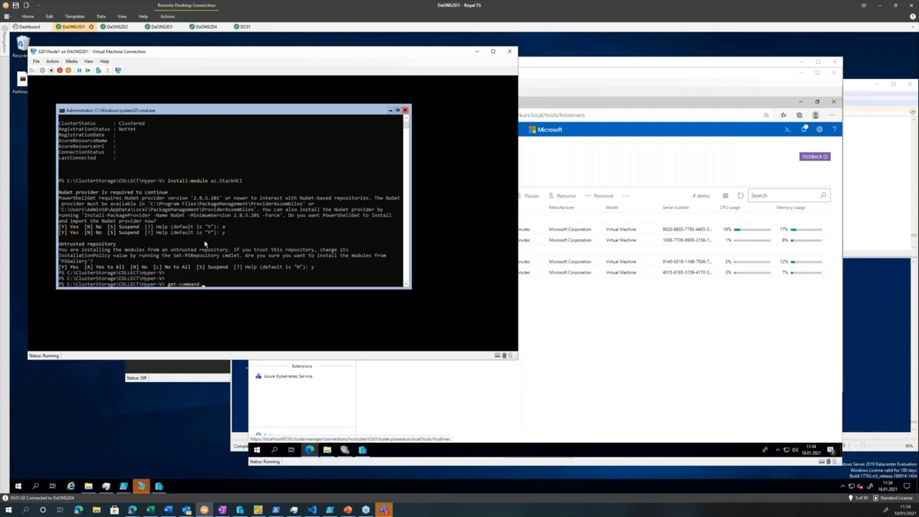
{"action": "type", "text": " -module az.stackhci"}
{"action": "key", "text": "Return"}
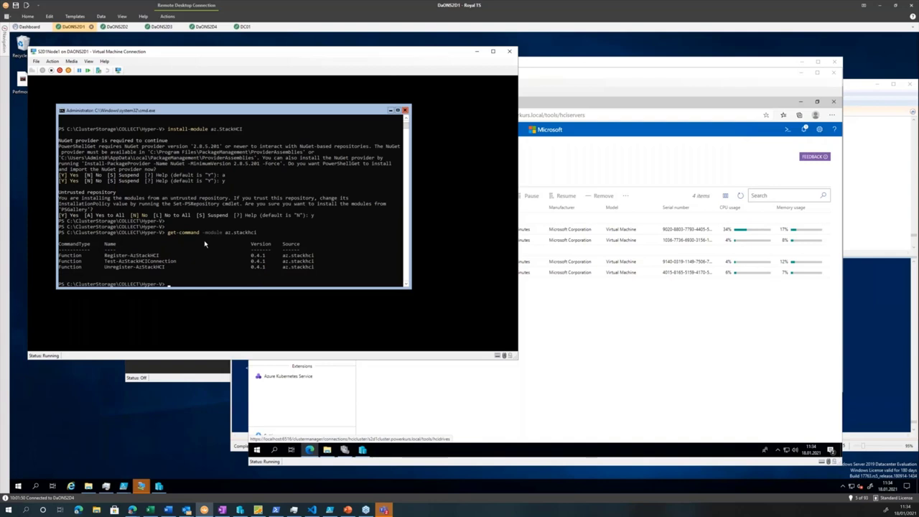
{"action": "type", "text": "register-azs"}
{"action": "key", "text": "Tab"}
{"action": "type", "text": "-s"}
{"action": "key", "text": "Tab"}
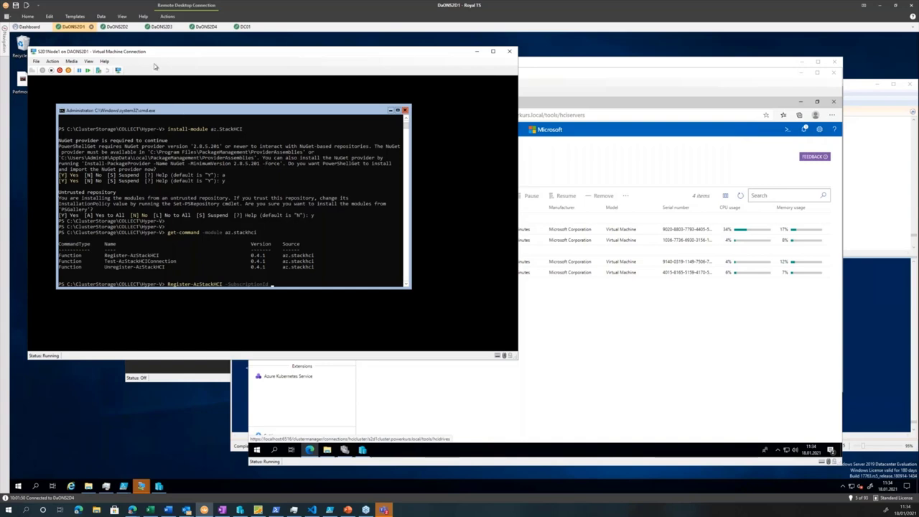
{"action": "mouse_move", "coordinate": [132, 511]}
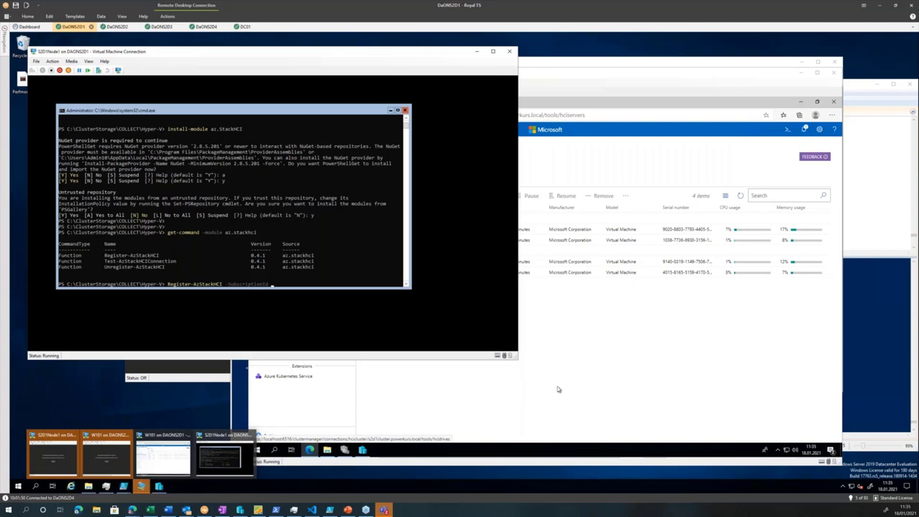
Open a new Edge tab on W101 and go to portal.azure.com
{"action": "left_click", "coordinate": [163, 456]}
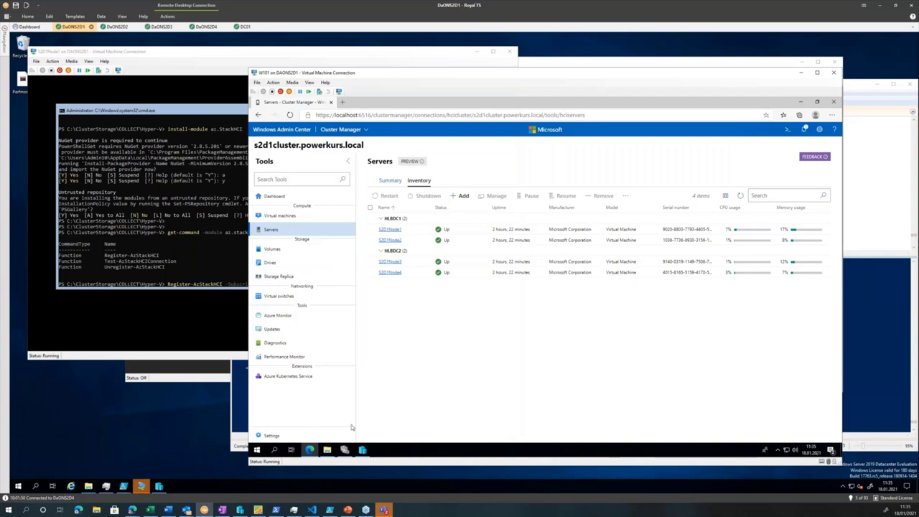
{"action": "right_click", "coordinate": [310, 452]}
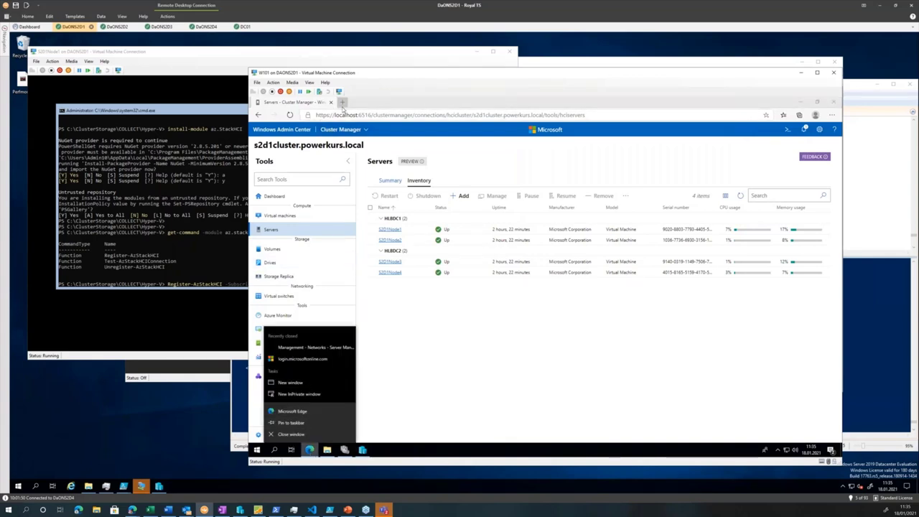
{"action": "left_click", "coordinate": [343, 103]}
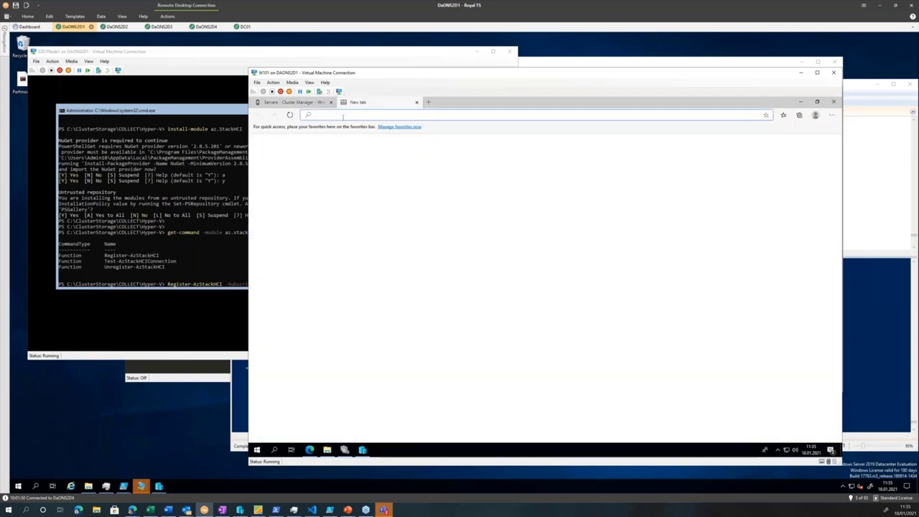
{"action": "type", "text": "p"}
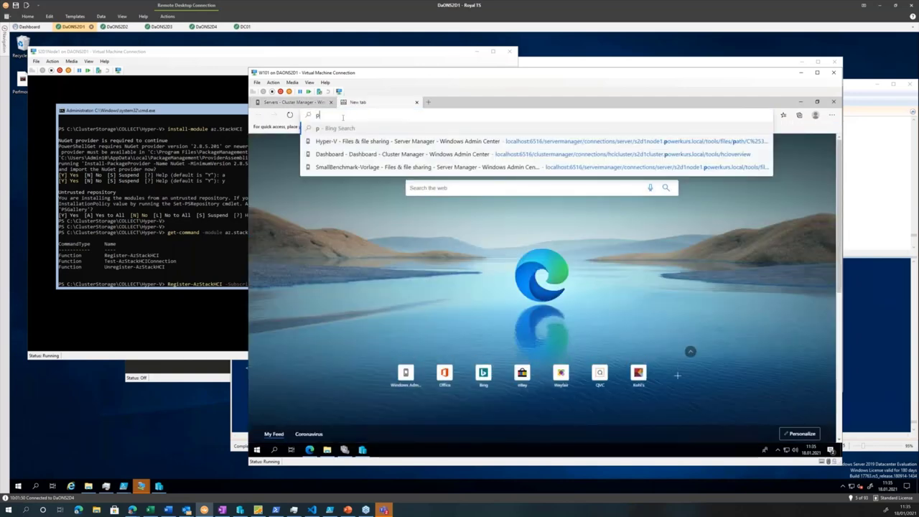
{"action": "type", "text": "ortal.azure.com"}
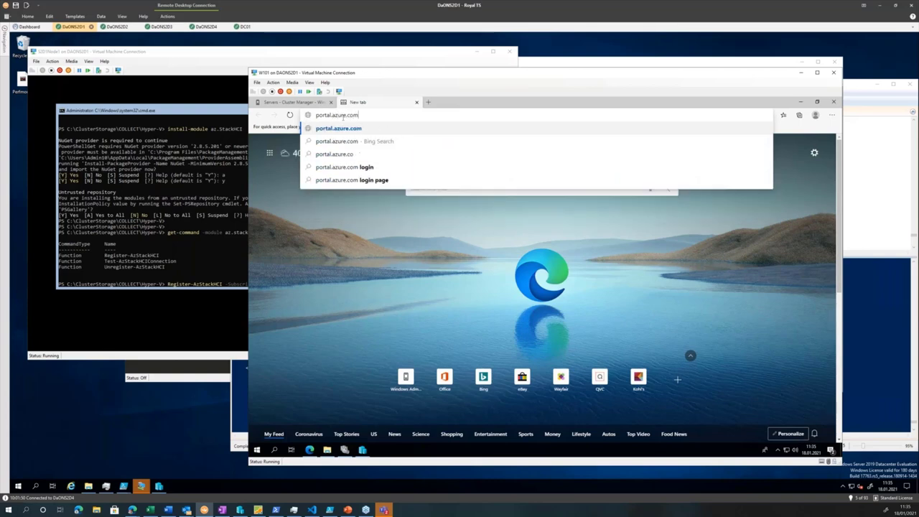
{"action": "key", "text": "Return"}
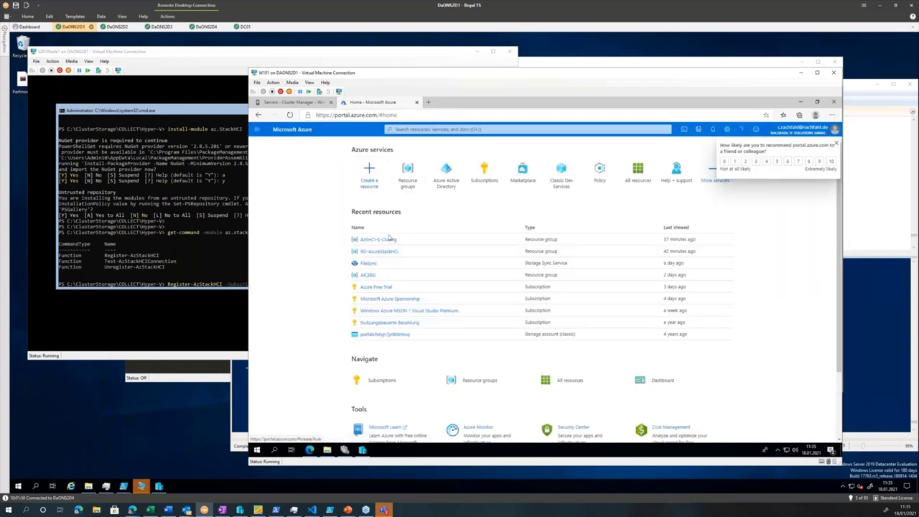
Copy the Azure Free Trial subscription ID from its overview and return to the PowerShell console
{"action": "left_click", "coordinate": [413, 252]}
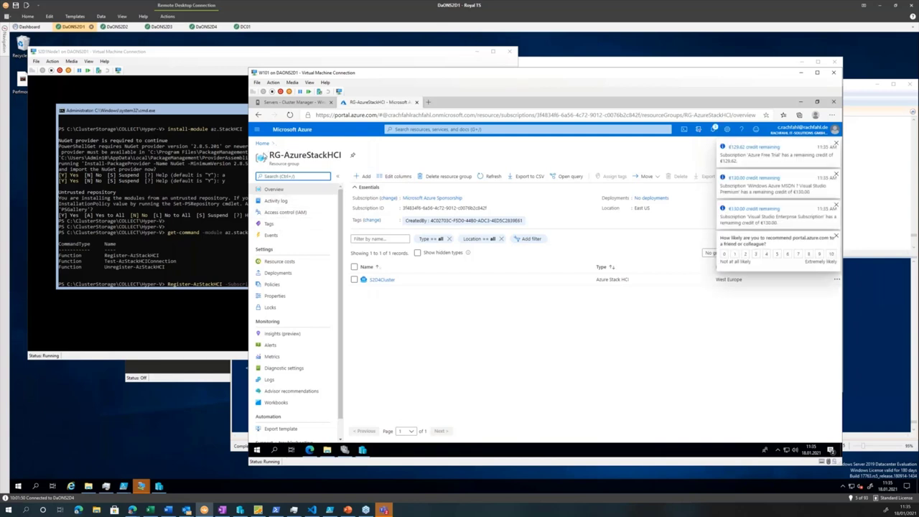
{"action": "left_click", "coordinate": [263, 144]}
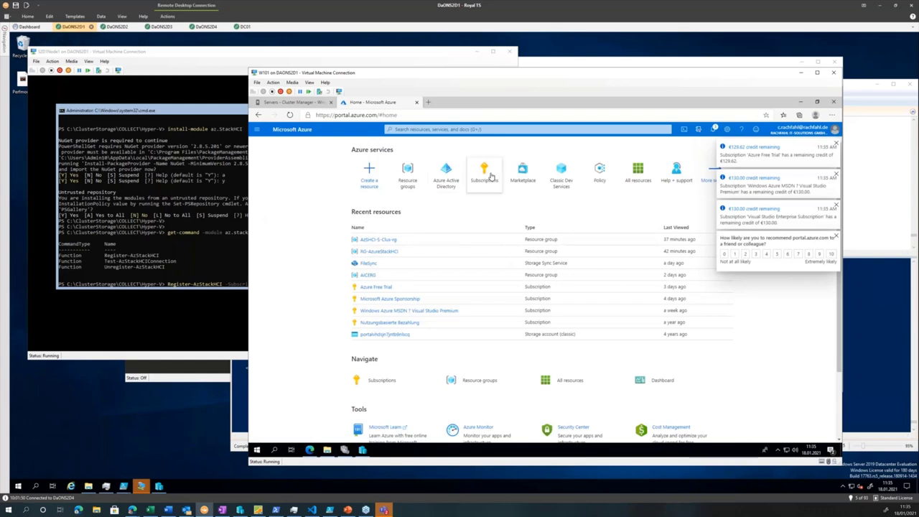
{"action": "left_click", "coordinate": [486, 174]}
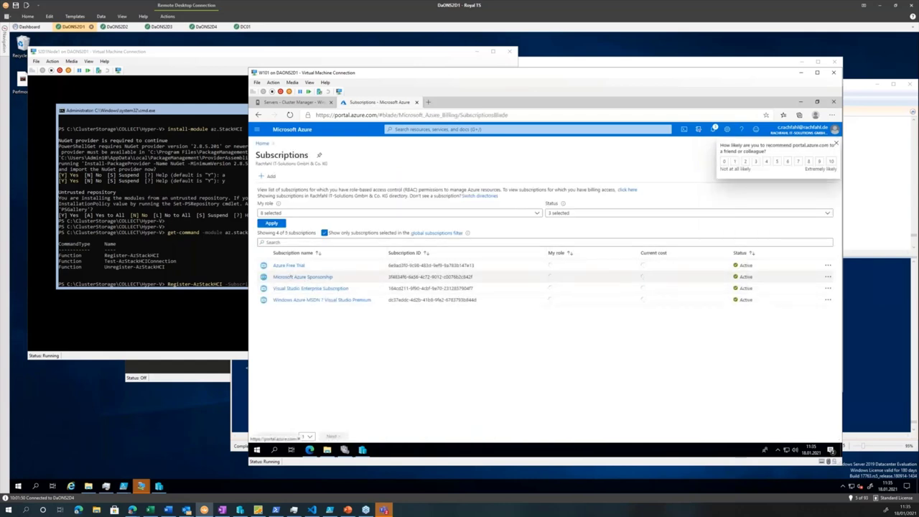
{"action": "double_click", "coordinate": [397, 265]}
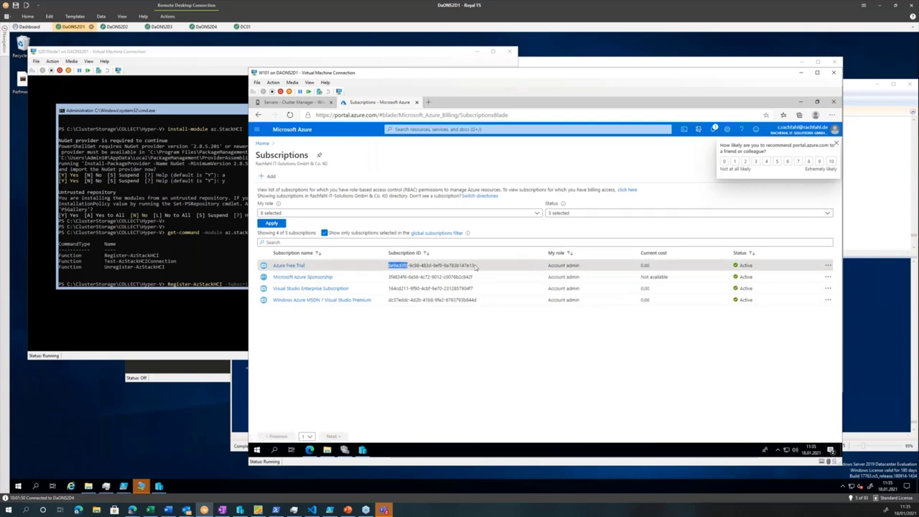
{"action": "left_click_drag", "start_coordinate": [475, 267], "coordinate": [388, 265]}
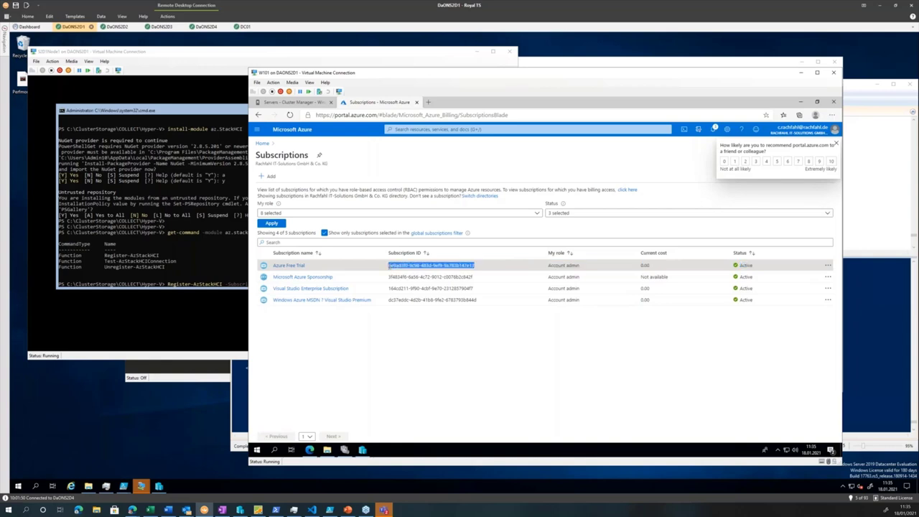
{"action": "left_click", "coordinate": [301, 266]}
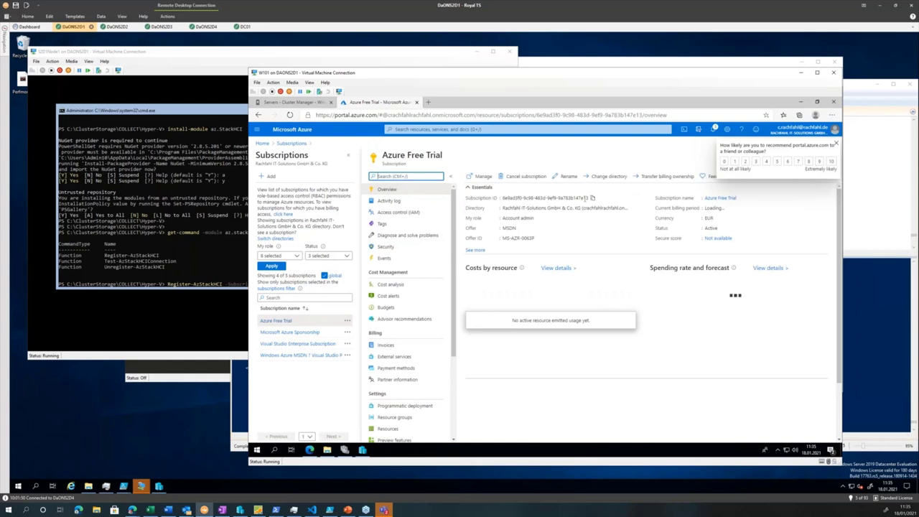
{"action": "left_click", "coordinate": [592, 197]}
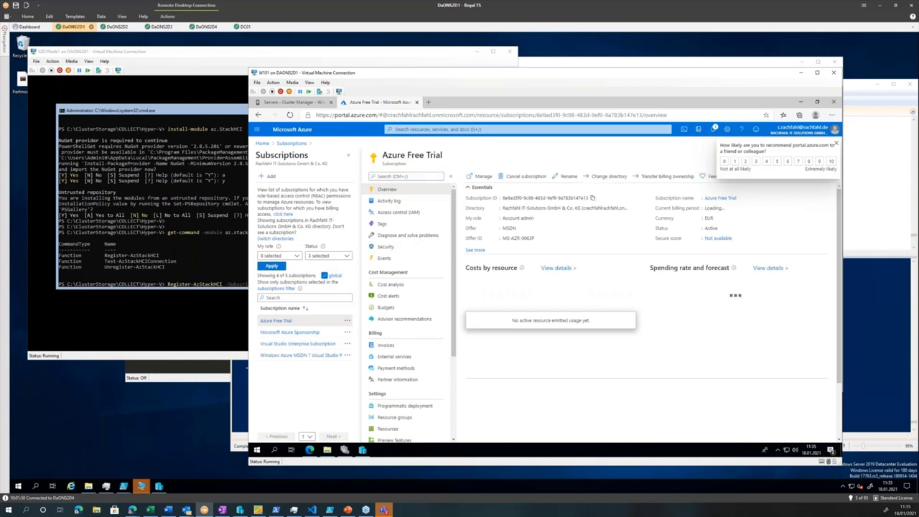
{"action": "left_click", "coordinate": [227, 270]}
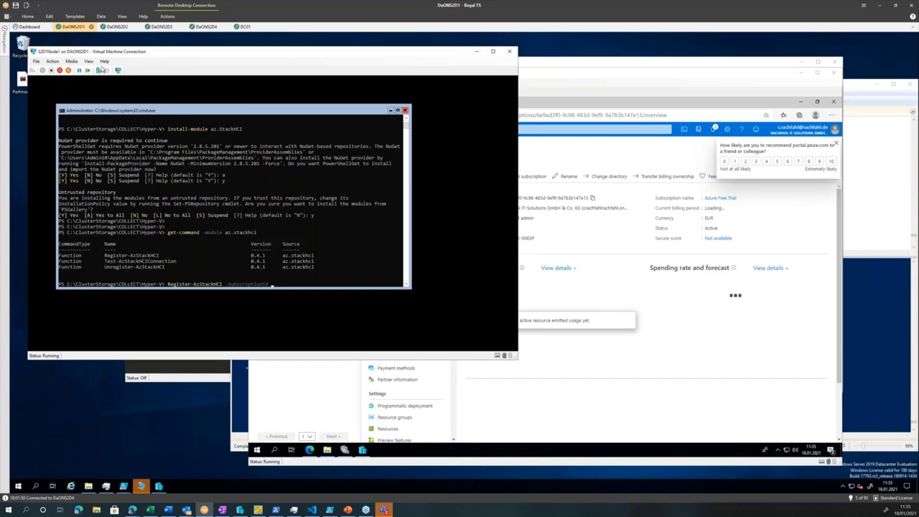
Add -Region westeurope and the -ResourceGroupName parameter to the Register-AzStackHCI command
{"action": "left_click", "coordinate": [641, 221]}
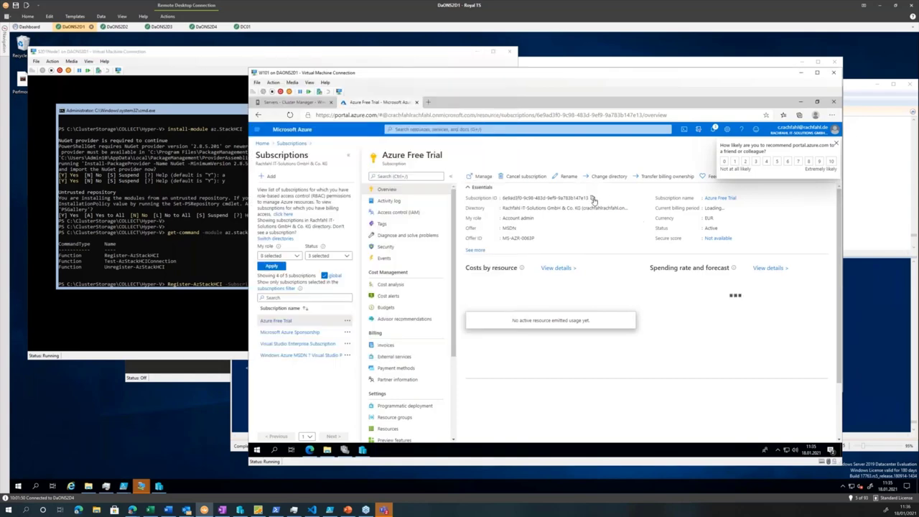
{"action": "left_click", "coordinate": [183, 220]}
{"action": "type", "text": "-Region"}
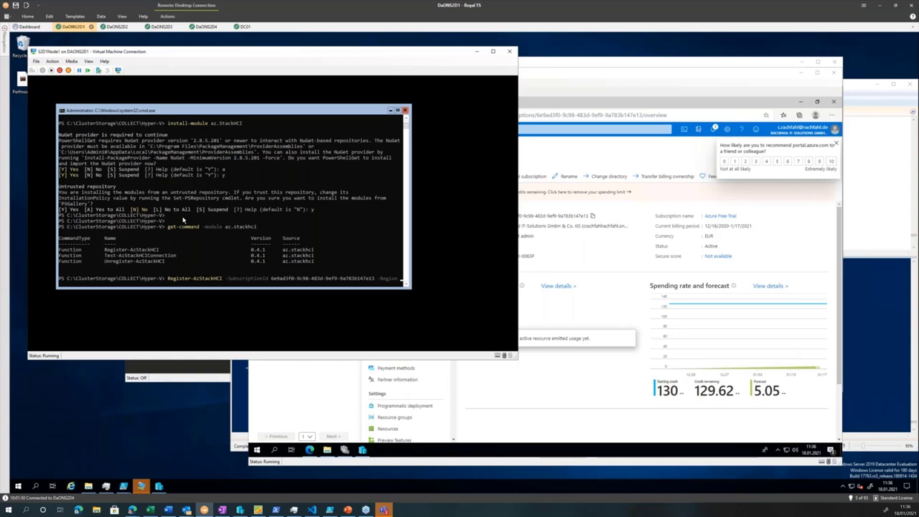
{"action": "type", "text": " westeurope -ResourceName"}
{"action": "key", "text": "BackSpace"}
{"action": "key", "text": "BackSpace"}
{"action": "key", "text": "BackSpace"}
{"action": "key", "text": "BackSpace"}
{"action": "key", "text": "Tab"}
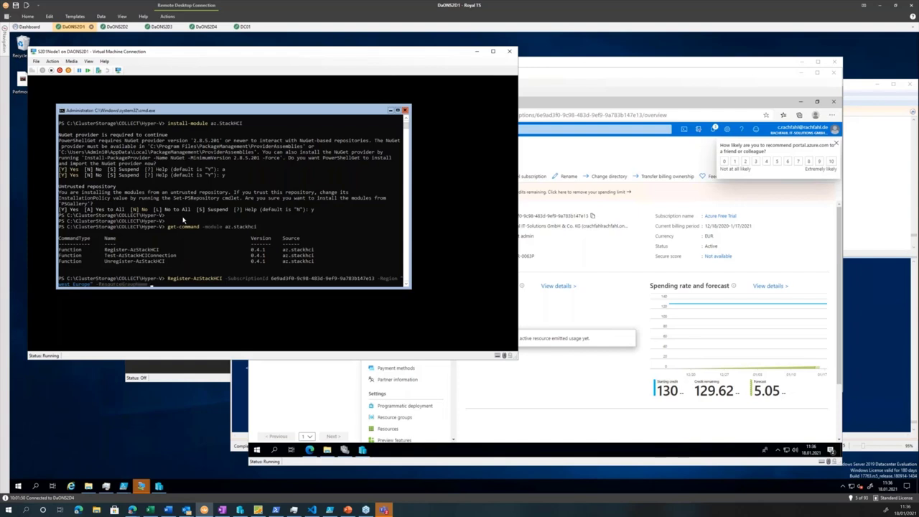
Set resource group RG-AzureStackHCI and computer name S2D1Cluster, then run the registration
{"action": "type", "text": "RG-AzureStackHCI -A"}
{"action": "key", "text": "Tab"}
{"action": "key", "text": "Tab"}
{"action": "key", "text": "BackSpace"}
{"action": "key", "text": "BackSpace"}
{"action": "key", "text": "BackSpace"}
{"action": "key", "text": "BackSpace"}
{"action": "key", "text": "BackSpace"}
{"action": "key", "text": "BackSpace"}
{"action": "key", "text": "BackSpace"}
{"action": "key", "text": "BackSpace"}
{"action": "key", "text": "BackSpace"}
{"action": "key", "text": "BackSpace"}
{"action": "key", "text": "BackSpace"}
{"action": "key", "text": "BackSpace"}
{"action": "key", "text": "BackSpace"}
{"action": "key", "text": "BackSpace"}
{"action": "type", "text": "E"}
{"action": "key", "text": "Tab"}
{"action": "type", "text": "A2D1Cluster"}
{"action": "key", "text": "Return"}
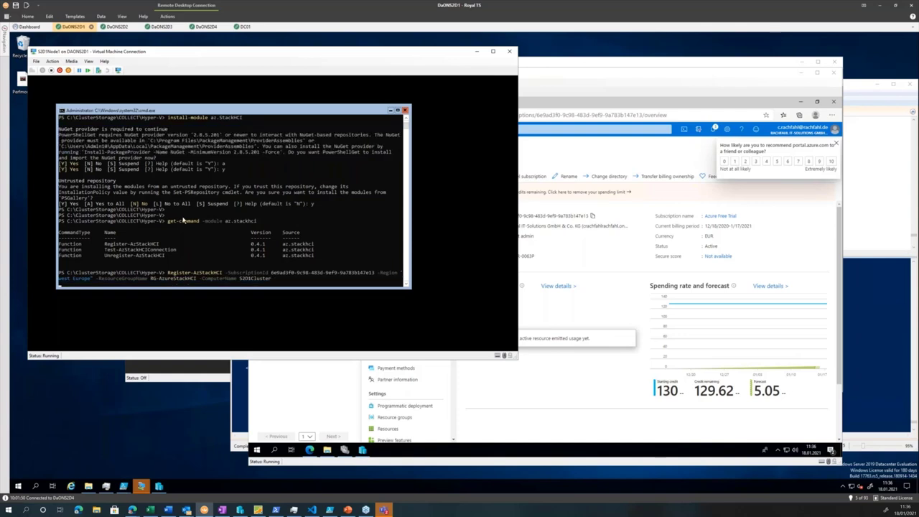
{"action": "left_click", "coordinate": [607, 255]}
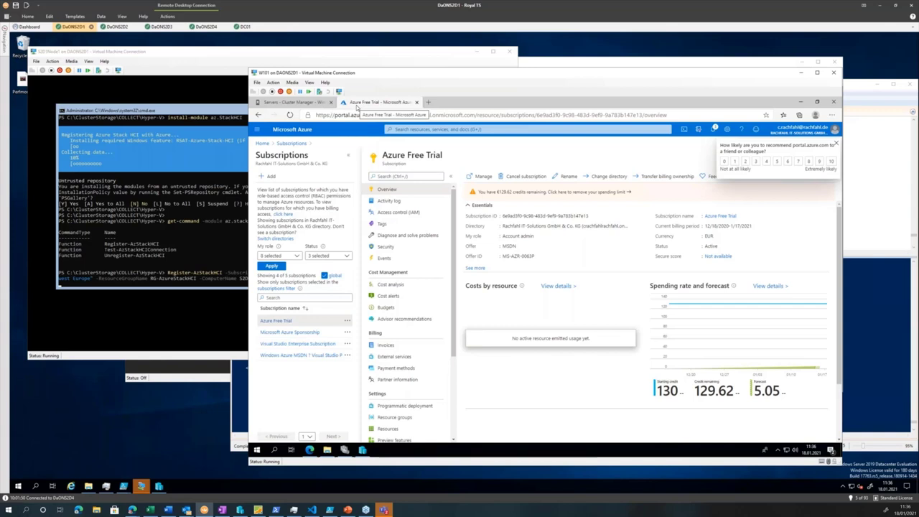
Open S2D4Cluster in RG-AzureStackHCI, showing Azure connection Connected and four nodes
{"action": "left_click", "coordinate": [262, 143]}
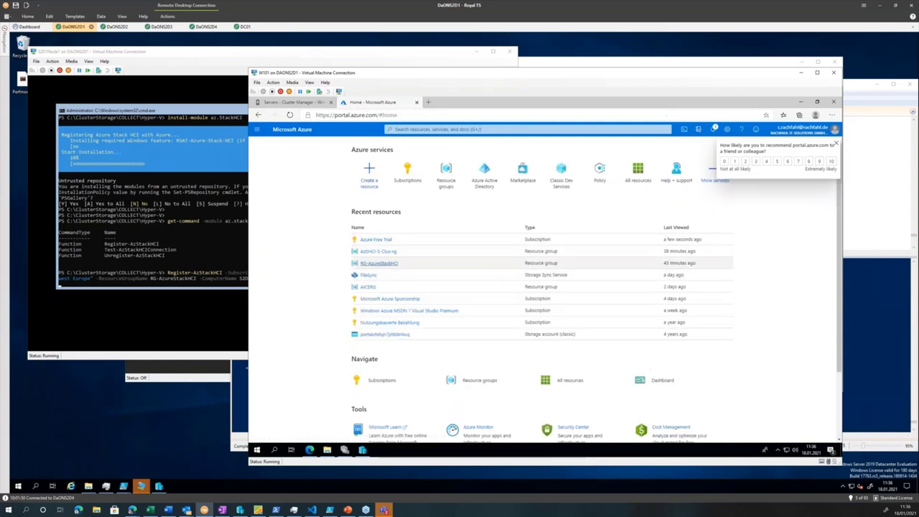
{"action": "left_click", "coordinate": [380, 263]}
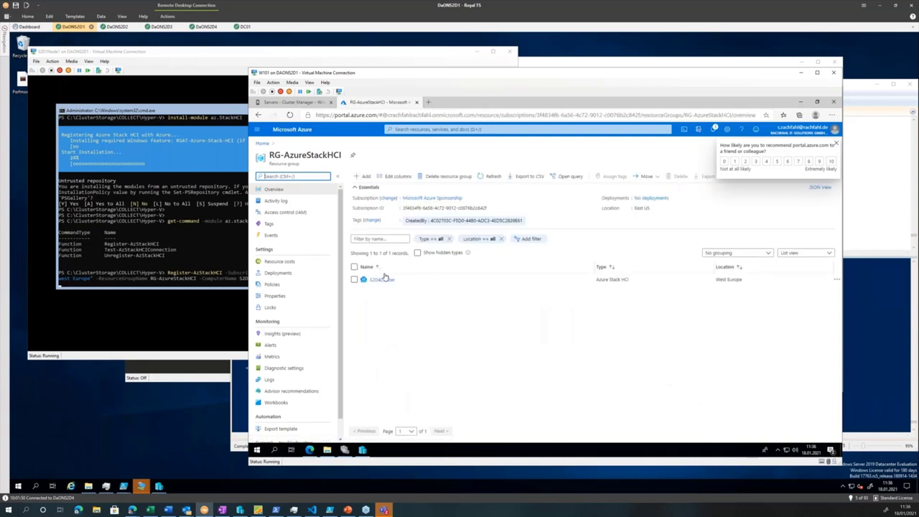
{"action": "left_click", "coordinate": [381, 281]}
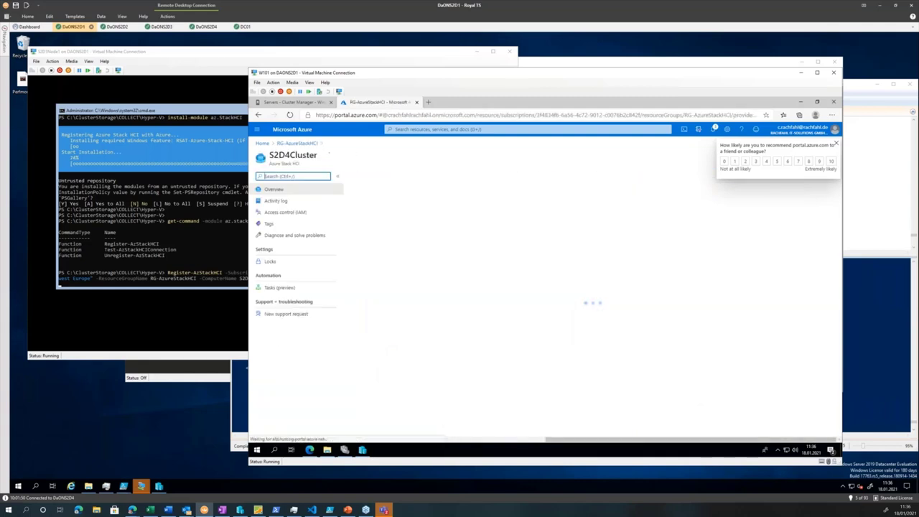
{"action": "left_click", "coordinate": [836, 144]}
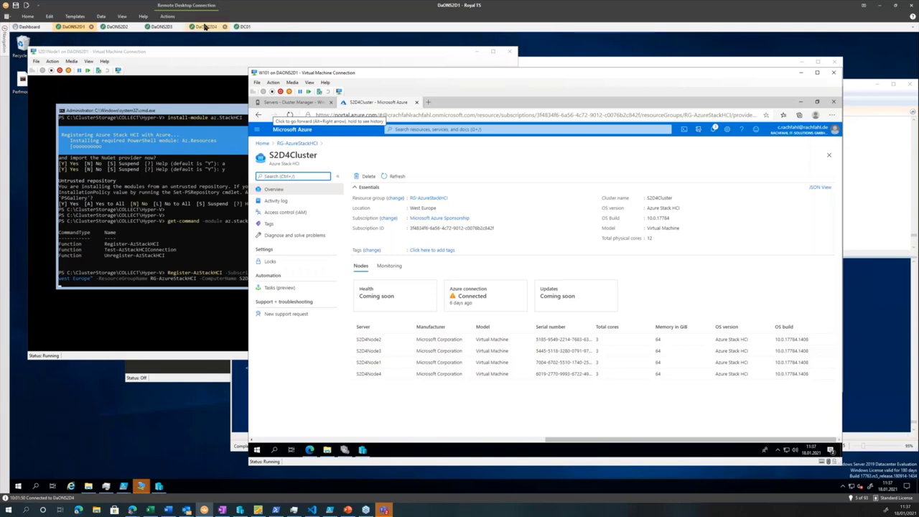
Check the DaONS2D4 remote session, closing its open-file dialog, then return to DaONS2D1
{"action": "left_click", "coordinate": [205, 26]}
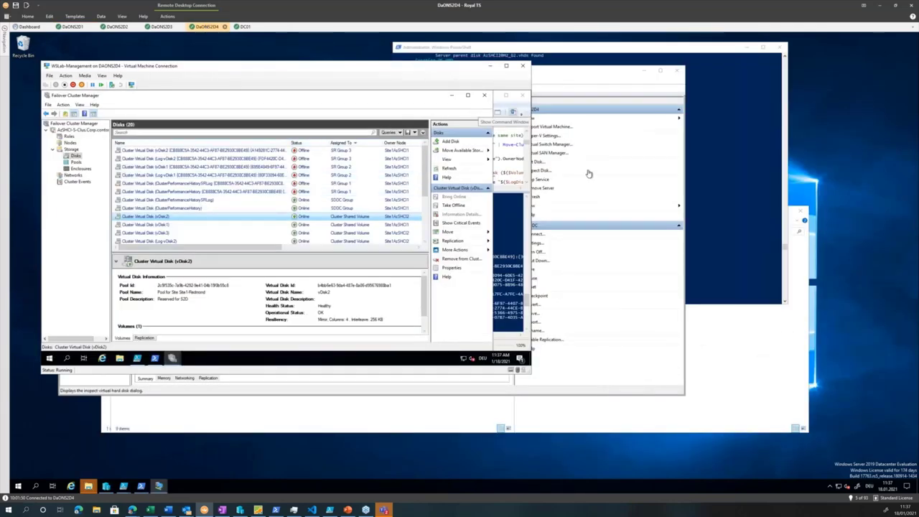
{"action": "left_click", "coordinate": [590, 172]}
{"action": "left_click", "coordinate": [480, 82]}
{"action": "left_click", "coordinate": [354, 429]}
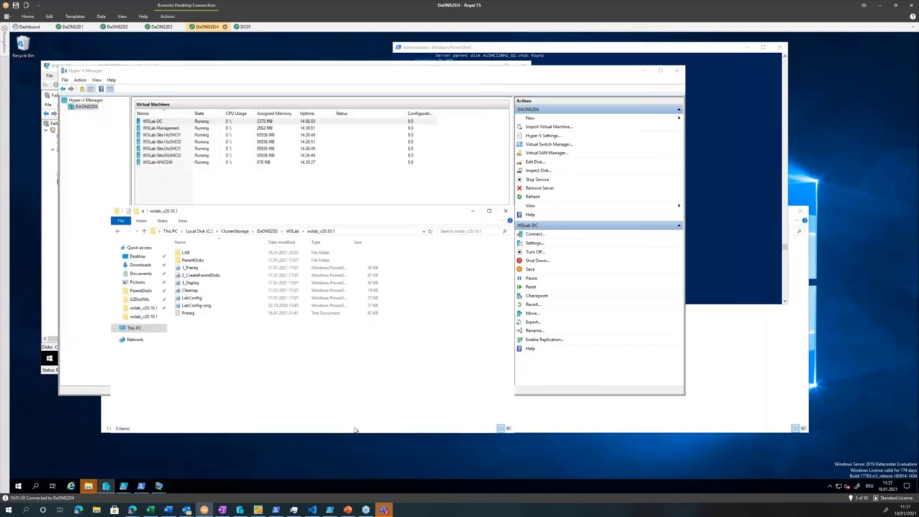
{"action": "left_click", "coordinate": [81, 27]}
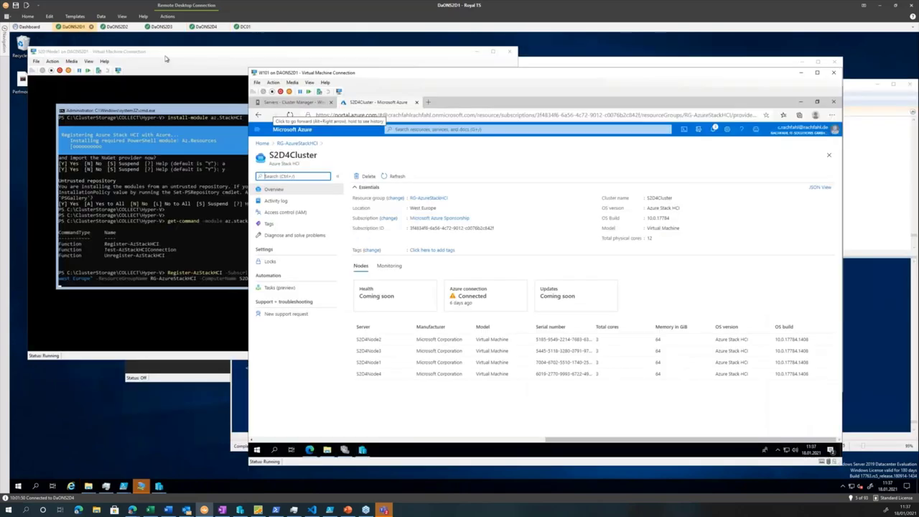
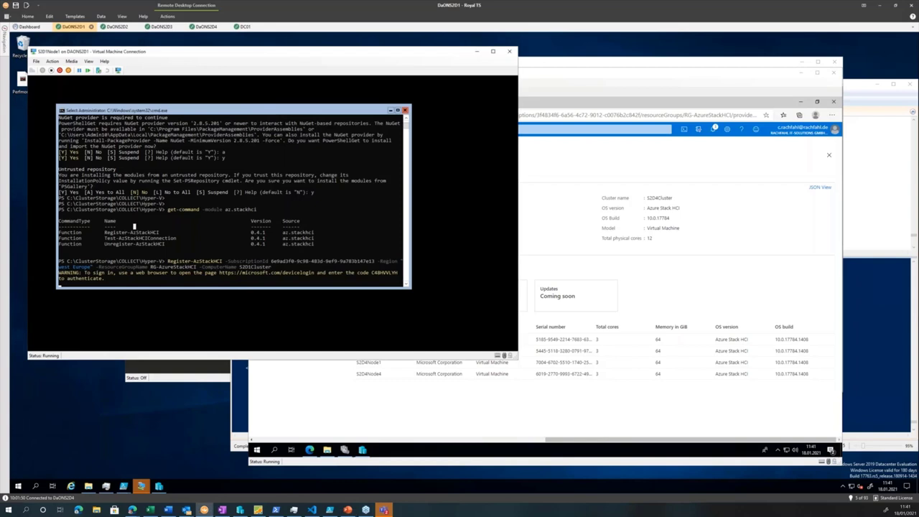
Copy the device-login URL from the console and open it in a new Edge tab
{"action": "left_click_drag", "start_coordinate": [314, 273], "coordinate": [221, 277]}
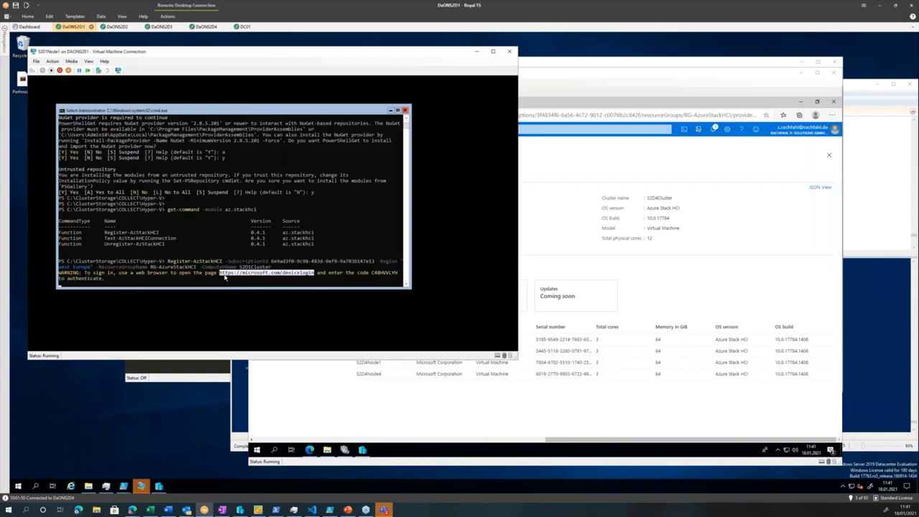
{"action": "key", "text": "ctrl+c"}
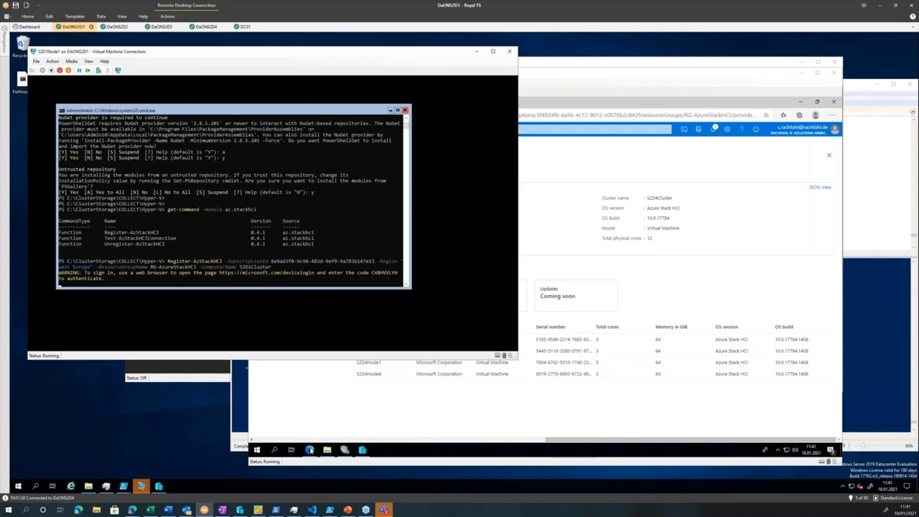
{"action": "left_click", "coordinate": [402, 402]}
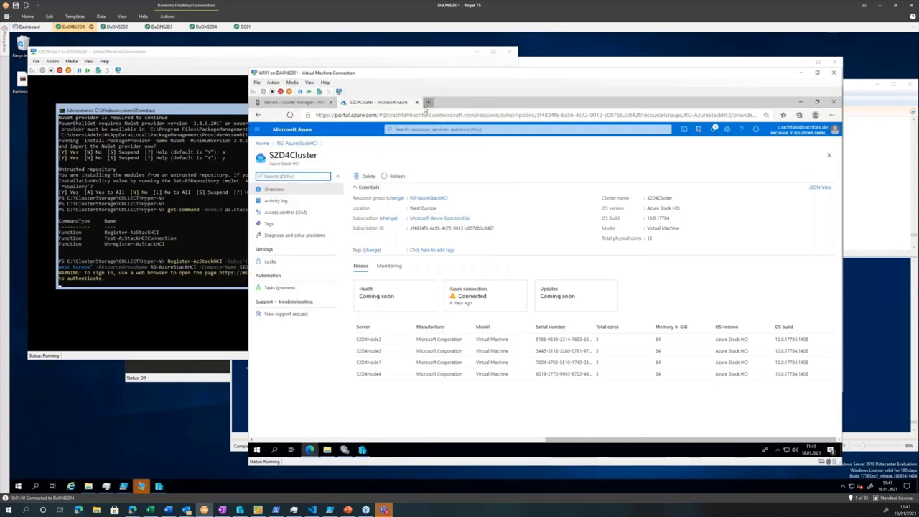
{"action": "left_click", "coordinate": [428, 108]}
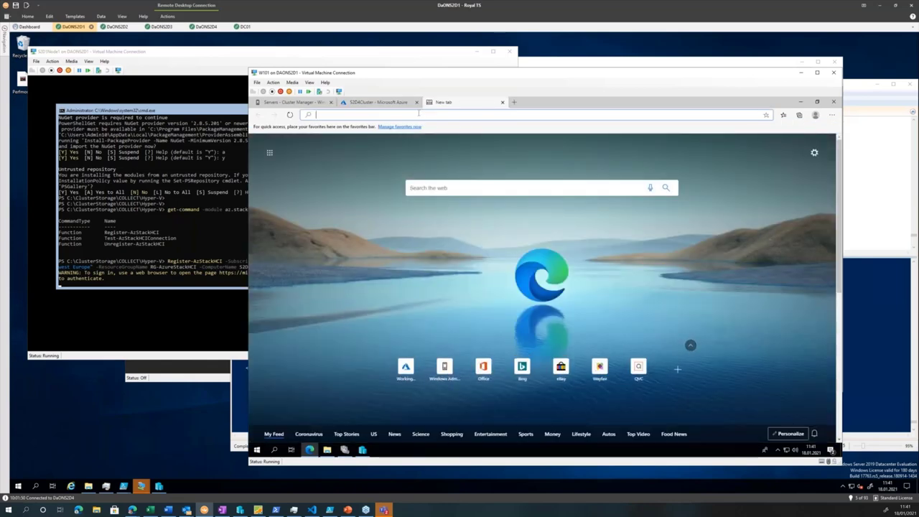
{"action": "key", "text": "ctrl+v"}
{"action": "key", "text": "Return"}
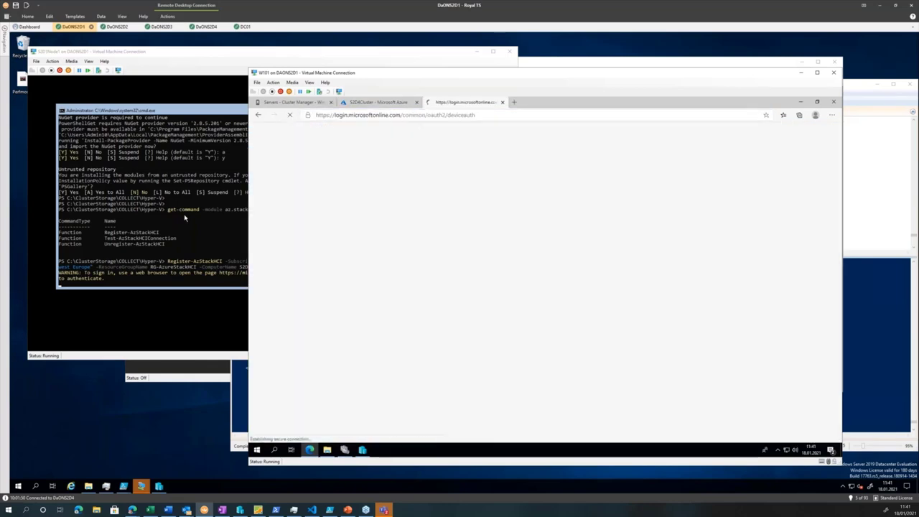
Enter the sign-in code from the console and choose the account for Azure PowerShell
{"action": "left_click", "coordinate": [183, 215]}
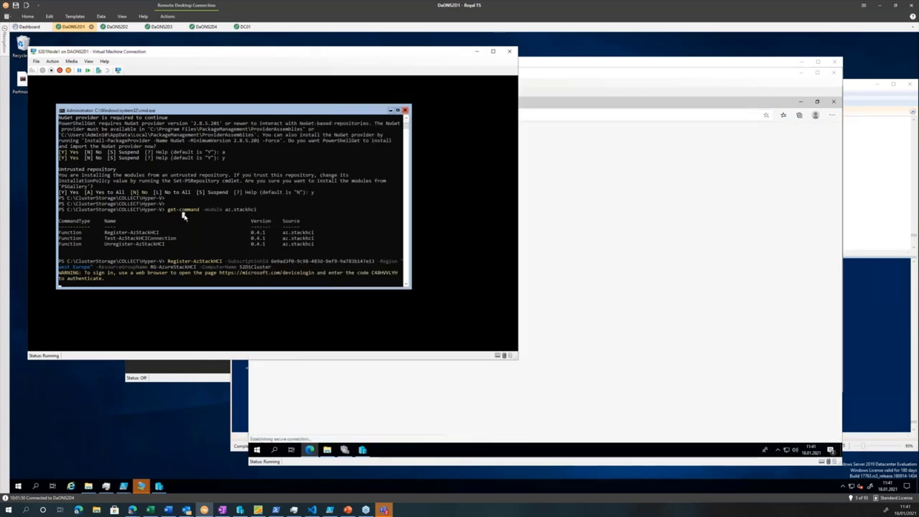
{"action": "double_click", "coordinate": [380, 273]}
{"action": "right_click", "coordinate": [381, 277]}
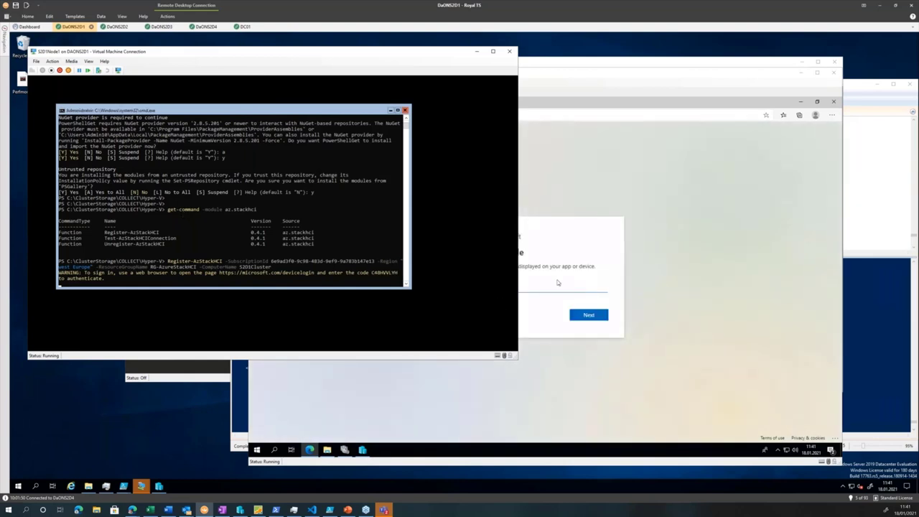
{"action": "left_click", "coordinate": [558, 281]}
{"action": "key", "text": "ctrl+v"}
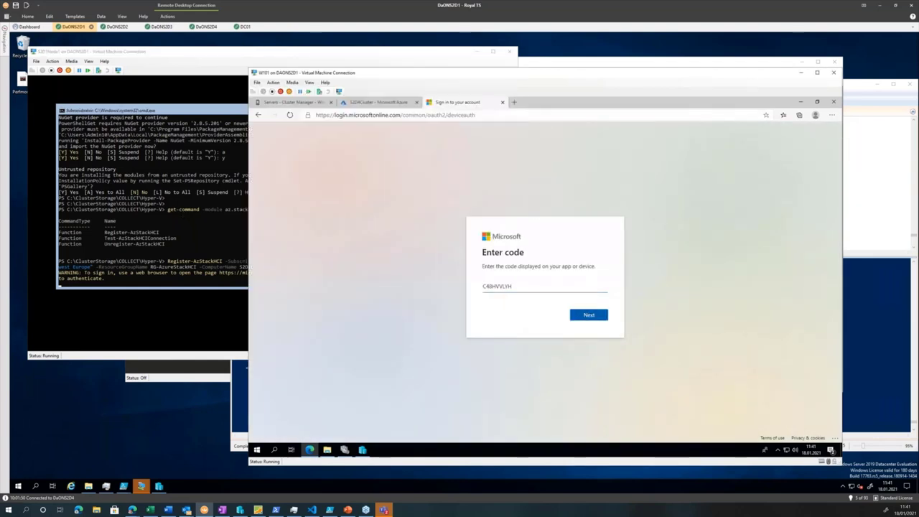
{"action": "left_click", "coordinate": [587, 315]}
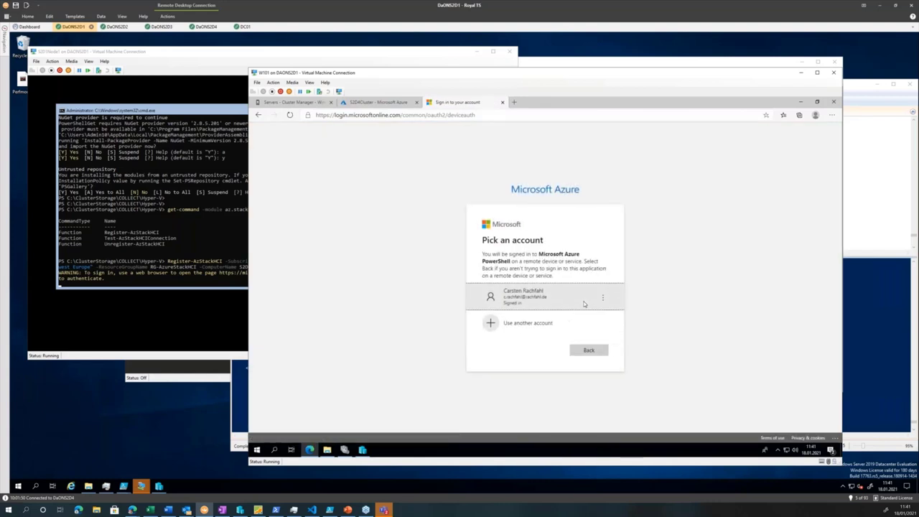
{"action": "left_click", "coordinate": [535, 296]}
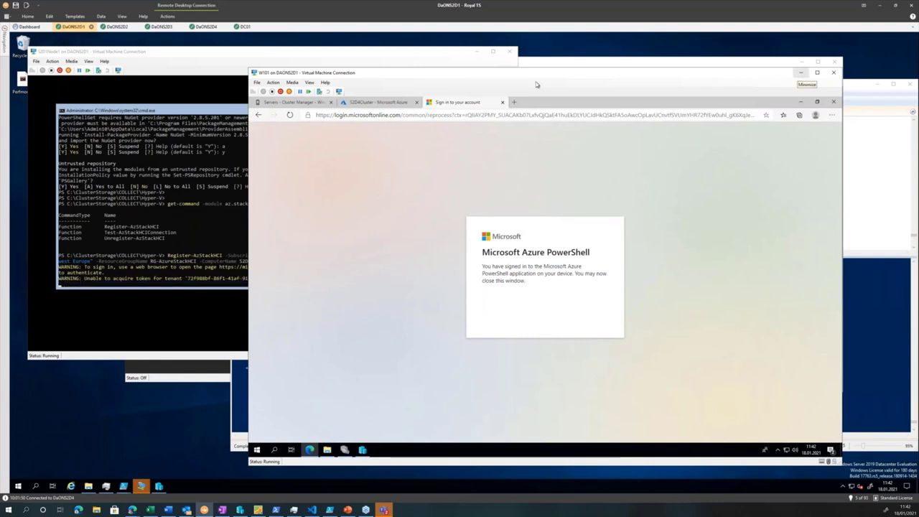
Minimize Hyper-V Manager and the Edge sign-in window, keeping the management VM in view
{"action": "left_click_drag", "start_coordinate": [573, 76], "coordinate": [506, 210]}
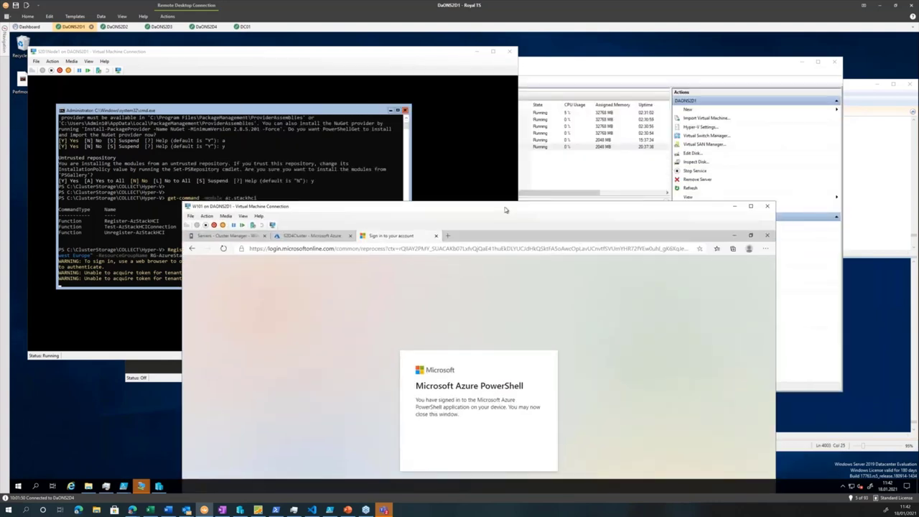
{"action": "left_click", "coordinate": [653, 63]}
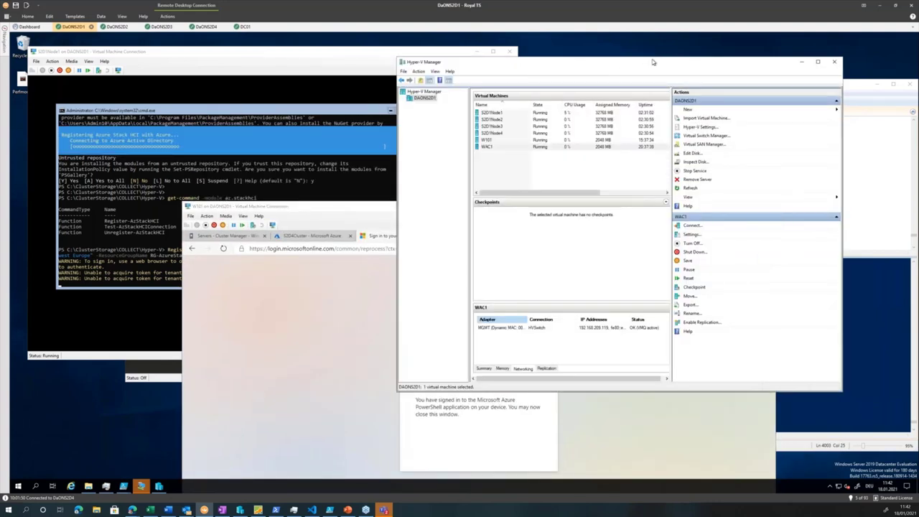
{"action": "left_click", "coordinate": [803, 64]}
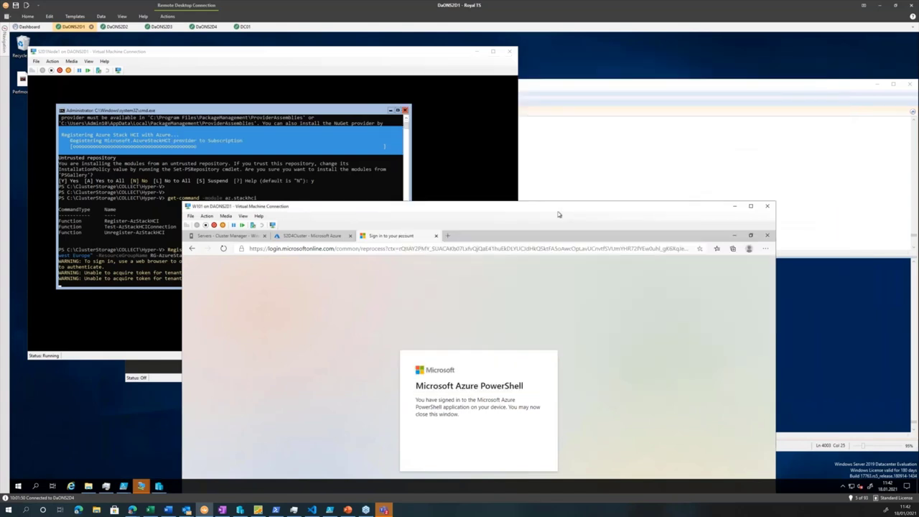
{"action": "left_click_drag", "start_coordinate": [531, 210], "coordinate": [496, 74]}
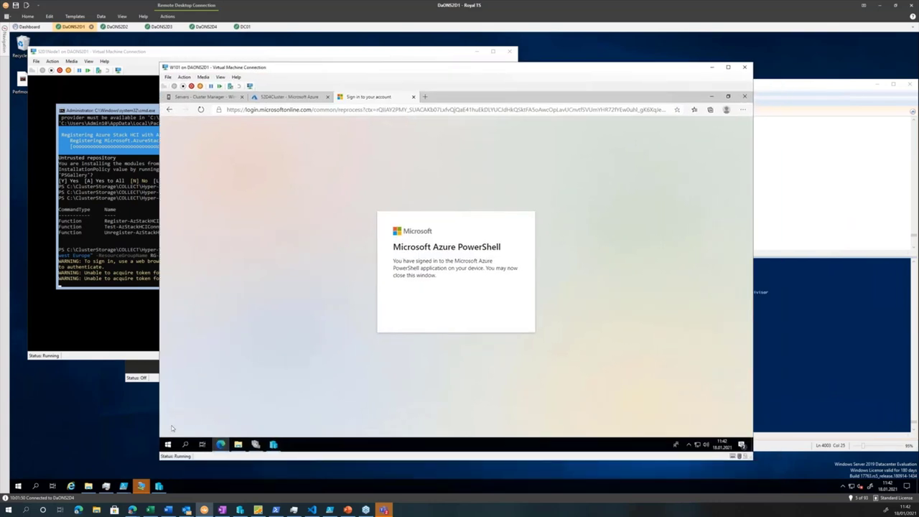
{"action": "left_click", "coordinate": [140, 484]}
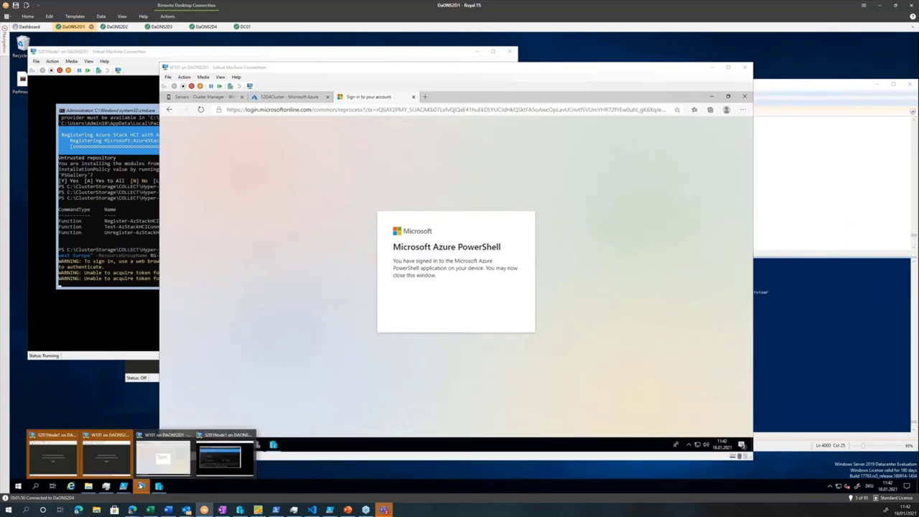
{"action": "left_click", "coordinate": [156, 467]}
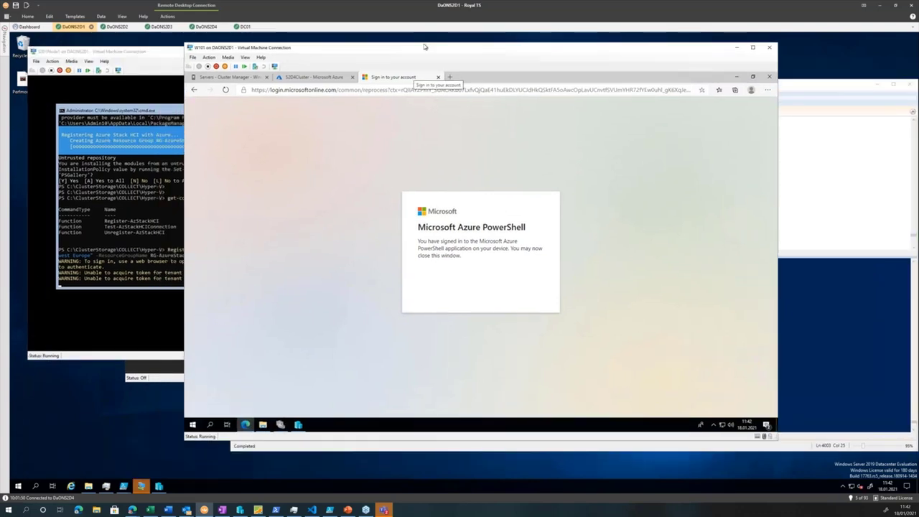
{"action": "left_click", "coordinate": [746, 75]}
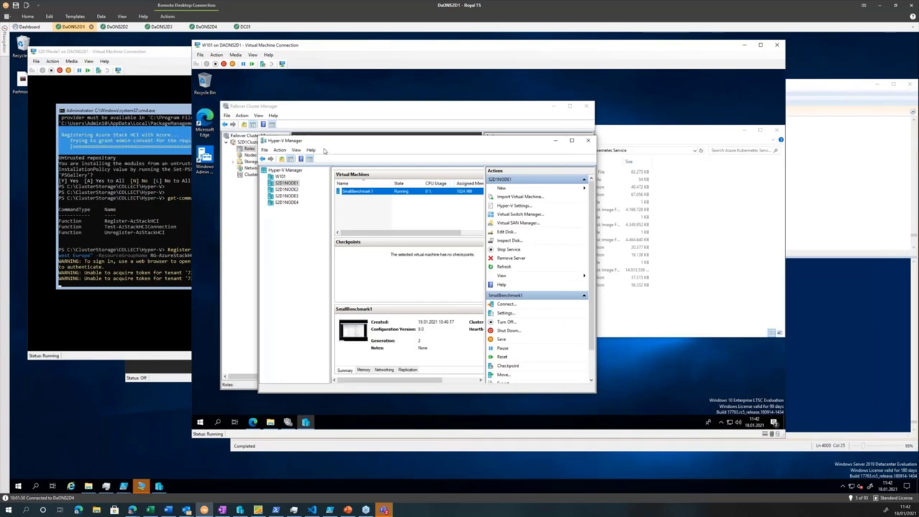
Bring Failover Cluster Manager forward and select S2D1Cluster.powerkurs.local to view its summary
{"action": "left_click_drag", "start_coordinate": [324, 143], "coordinate": [455, 158]}
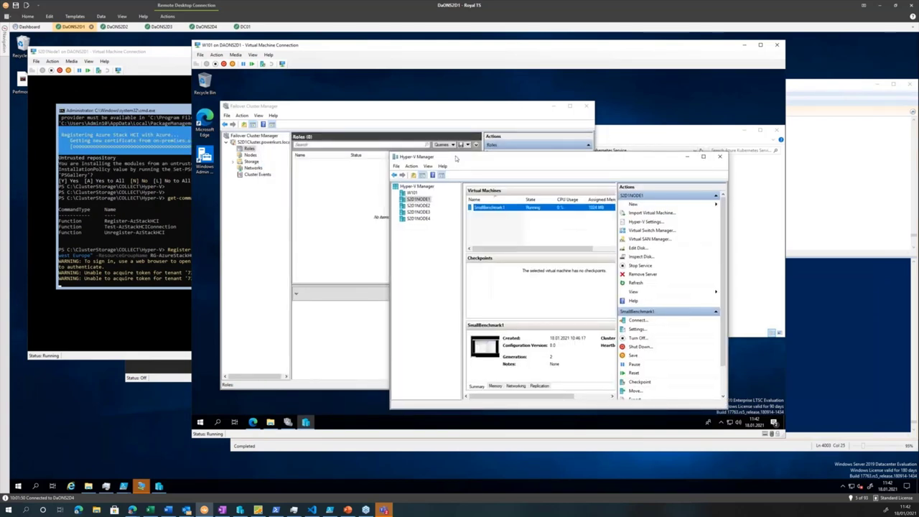
{"action": "left_click", "coordinate": [323, 219]}
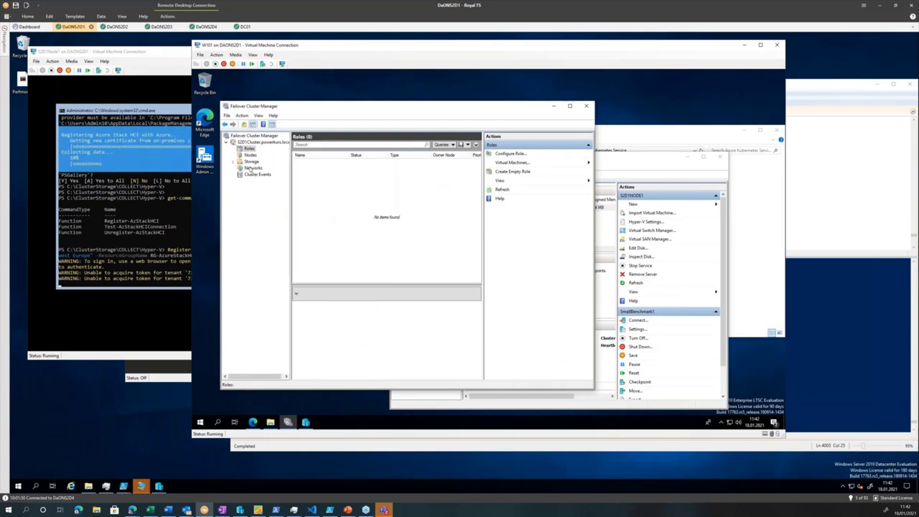
{"action": "left_click", "coordinate": [248, 142]}
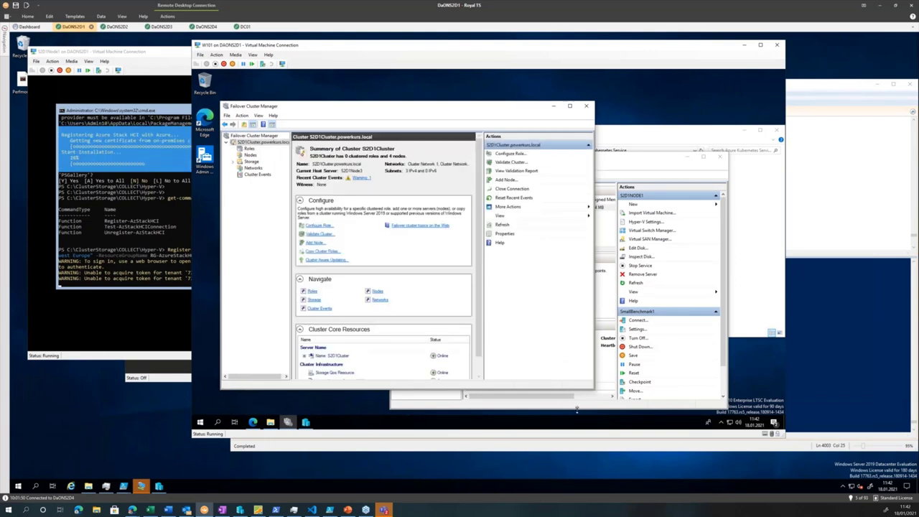
{"action": "left_click", "coordinate": [576, 408]}
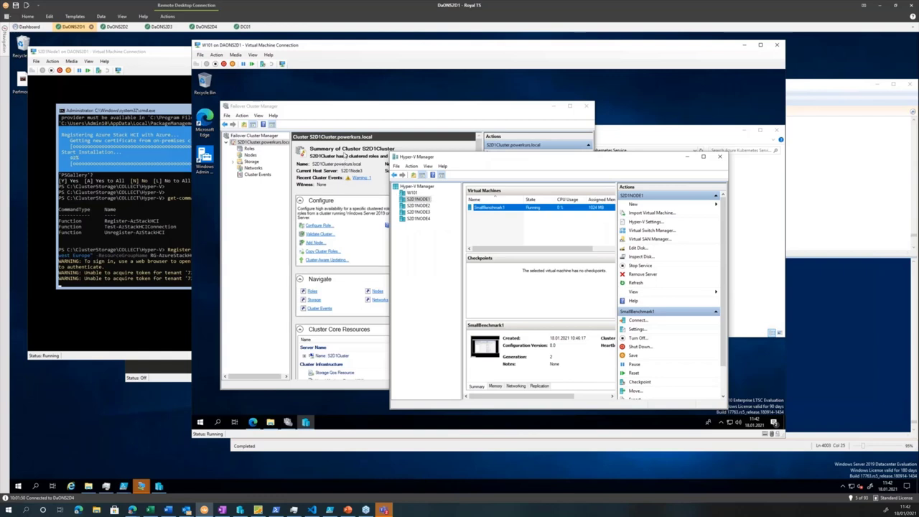
{"action": "left_click", "coordinate": [345, 155]}
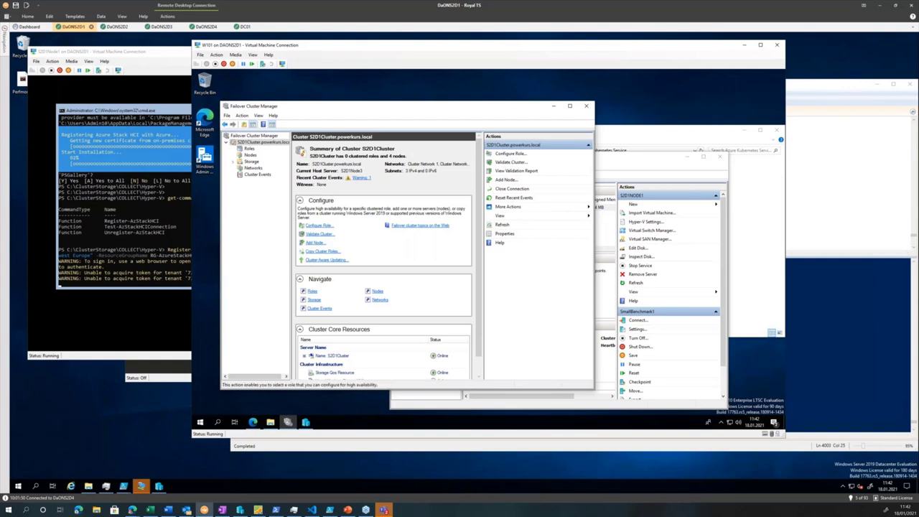
Run the High Availability Wizard for the Virtual Machine role with SmallBenchmark1, closing the failure summary
{"action": "left_click", "coordinate": [510, 153]}
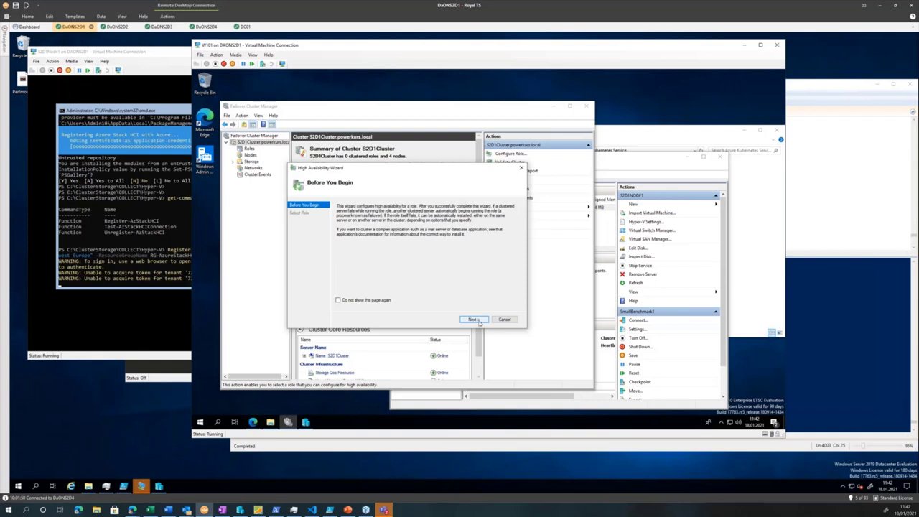
{"action": "left_click", "coordinate": [479, 320]}
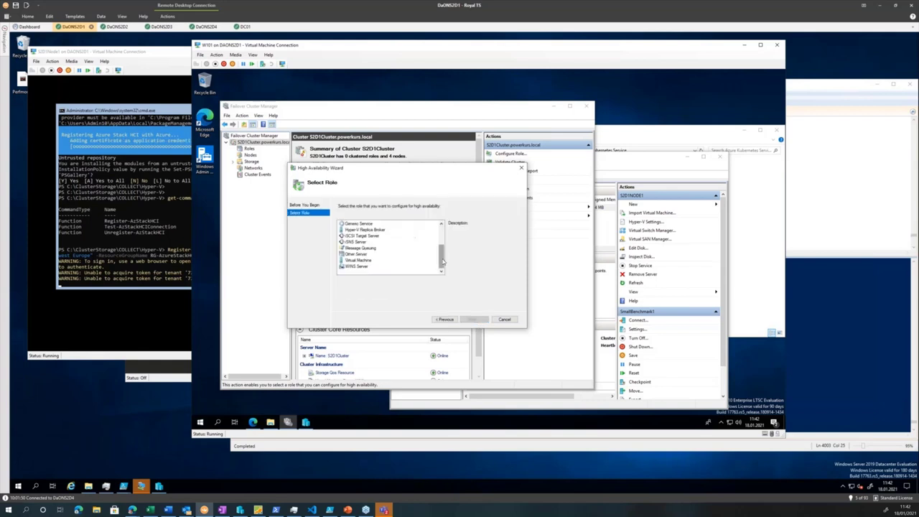
{"action": "left_click", "coordinate": [443, 260]}
{"action": "left_click", "coordinate": [362, 260]}
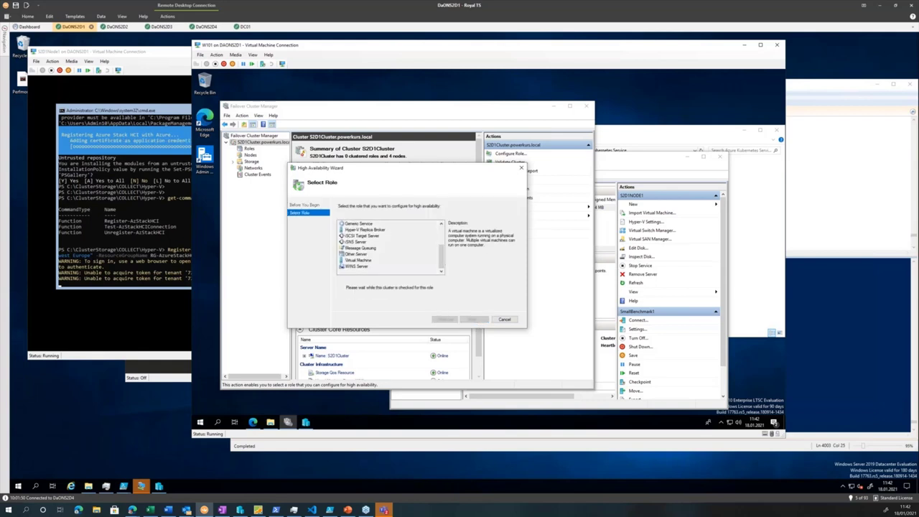
{"action": "left_click", "coordinate": [475, 320]}
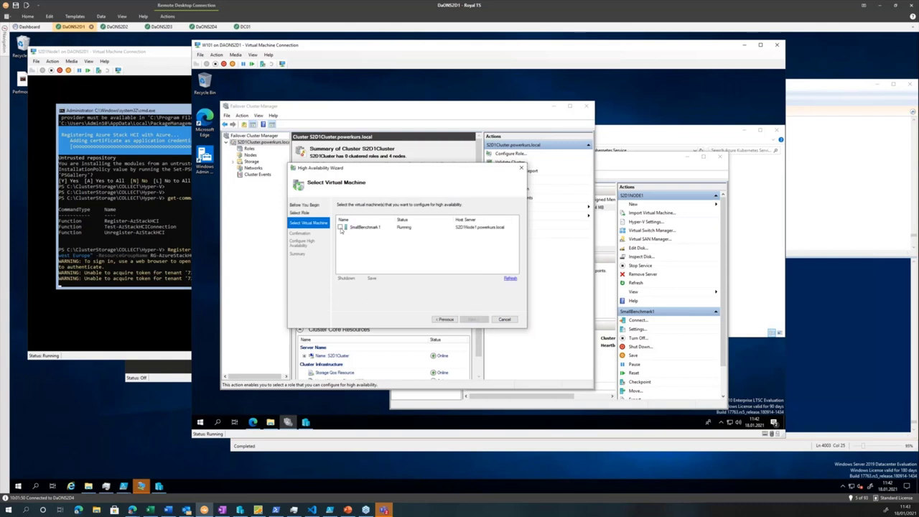
{"action": "left_click", "coordinate": [342, 227]}
{"action": "left_click", "coordinate": [473, 320]}
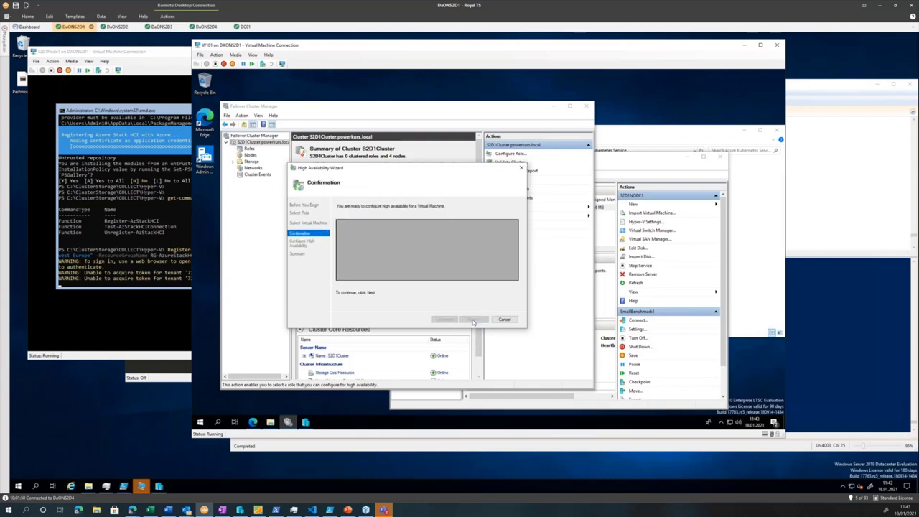
{"action": "left_click", "coordinate": [474, 320]}
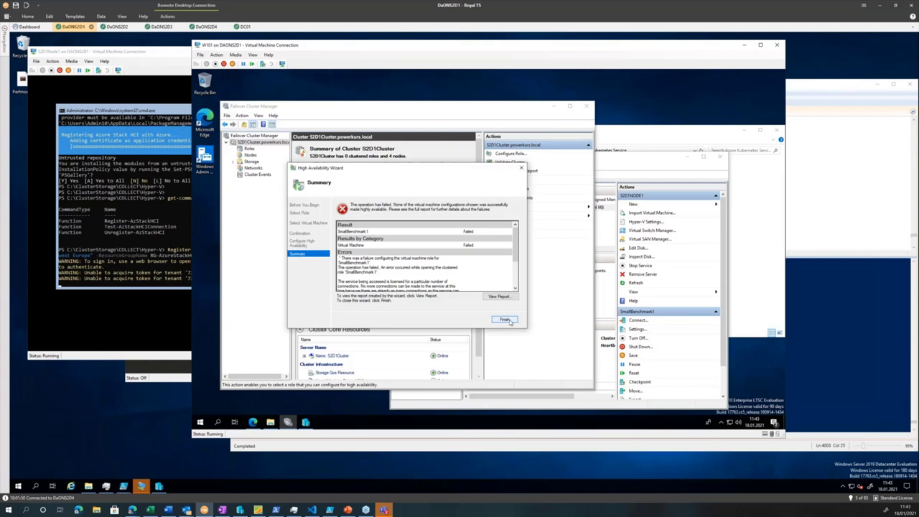
{"action": "left_click", "coordinate": [507, 320]}
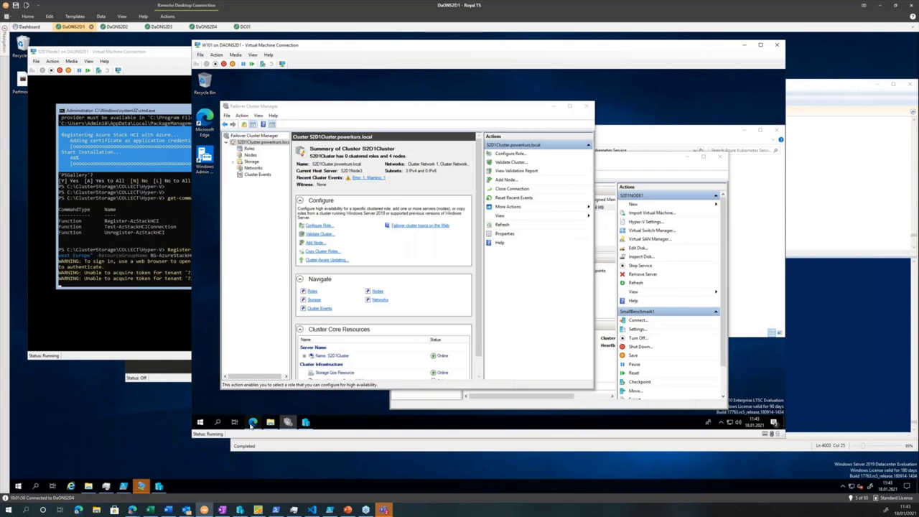
Open the cluster's Drives tool in Windows Admin Center and show the Inventory of 60 drives
{"action": "left_click", "coordinate": [253, 422]}
{"action": "left_click", "coordinate": [233, 76]}
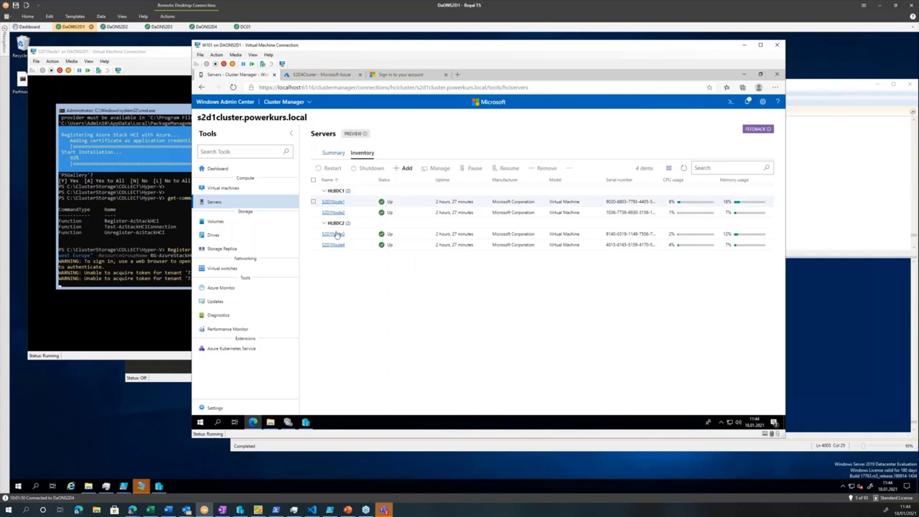
{"action": "left_click", "coordinate": [207, 221]}
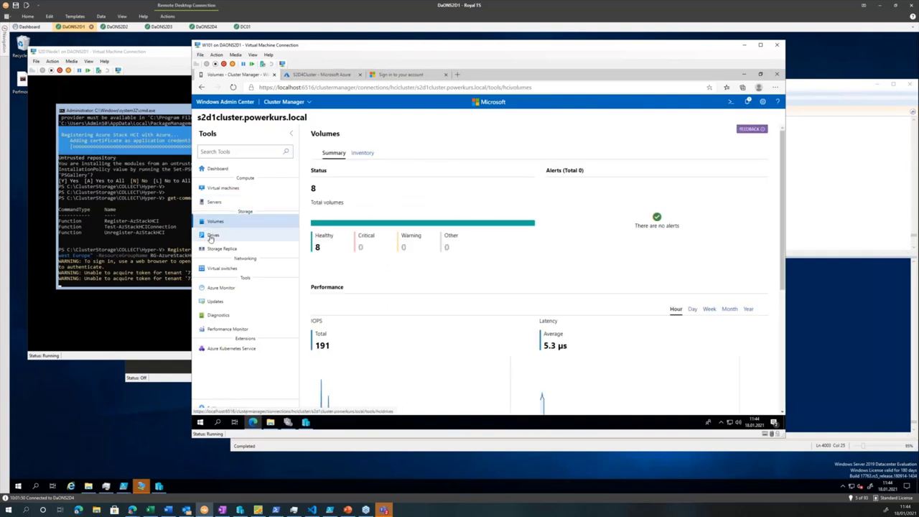
{"action": "left_click", "coordinate": [210, 237]}
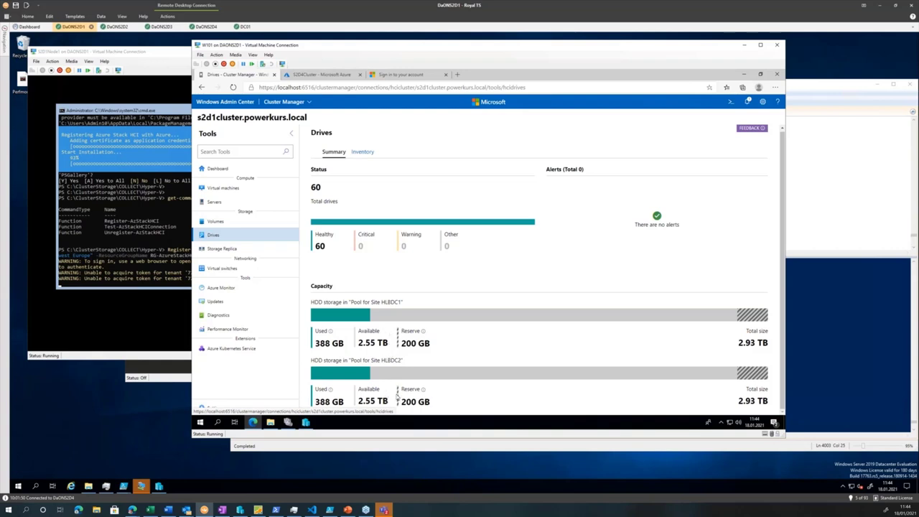
{"action": "left_click", "coordinate": [364, 153]}
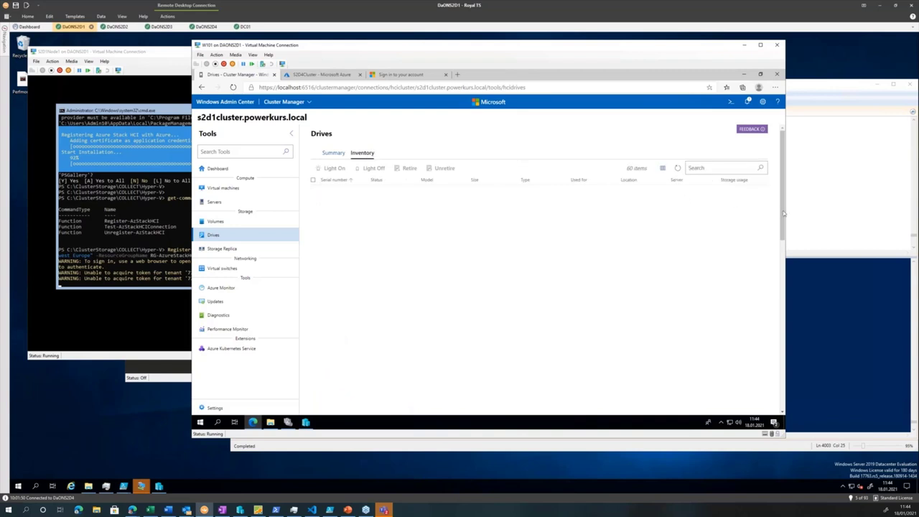
Add an Iops column to the drives table via Customize columns and save it
{"action": "left_click_drag", "start_coordinate": [785, 214], "coordinate": [855, 214]}
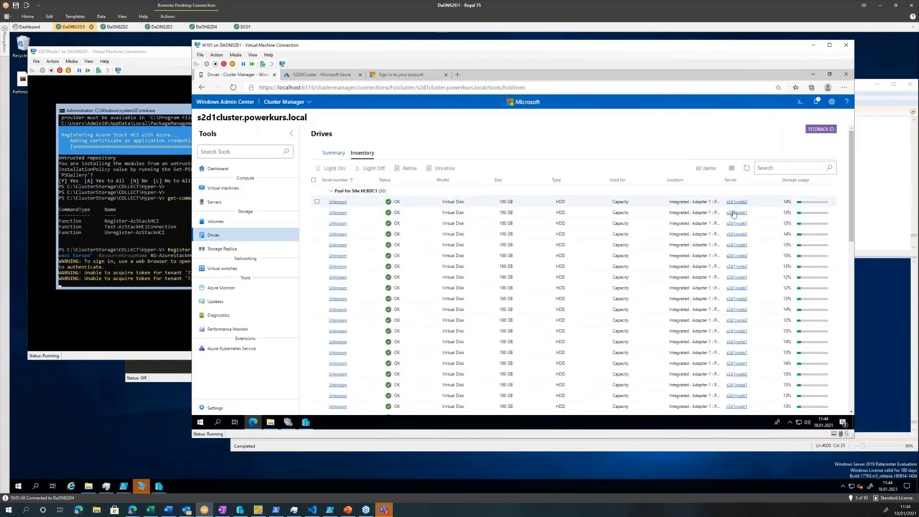
{"action": "left_click", "coordinate": [731, 168]}
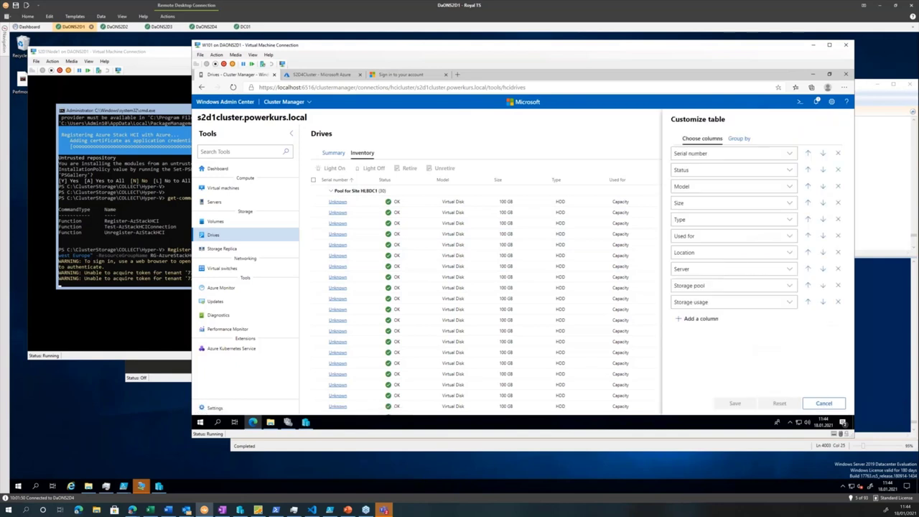
{"action": "left_click", "coordinate": [709, 319]}
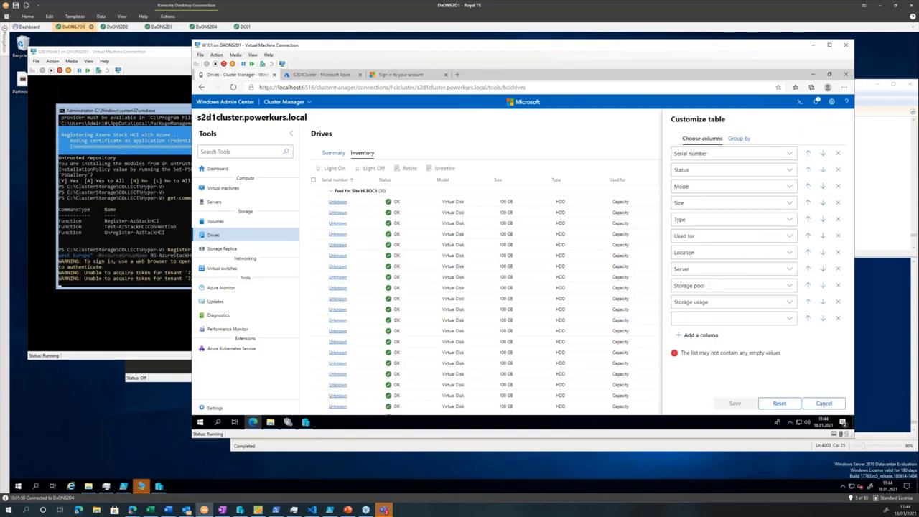
{"action": "left_click", "coordinate": [711, 317]}
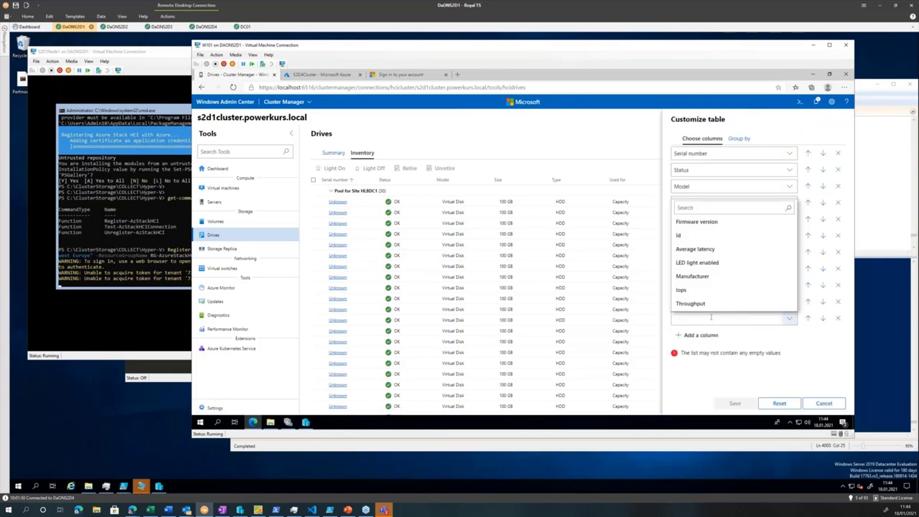
{"action": "left_click", "coordinate": [711, 291]}
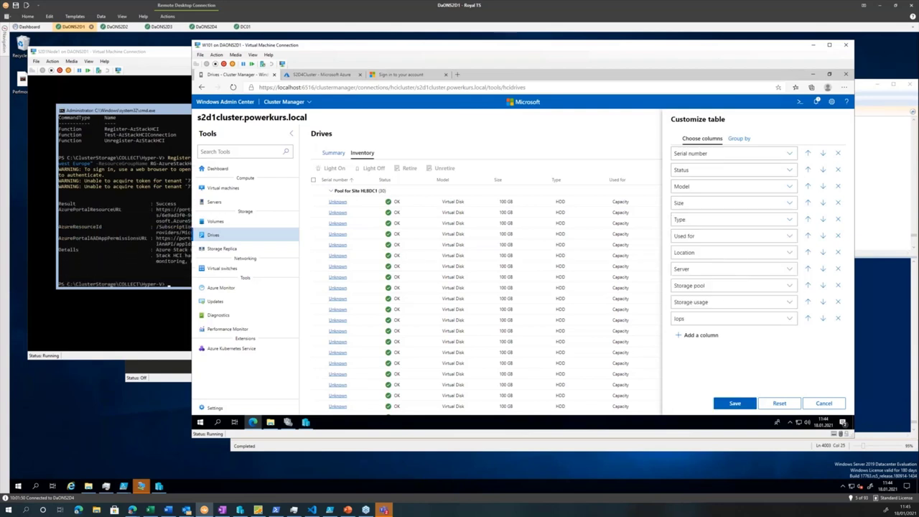
{"action": "left_click", "coordinate": [737, 403]}
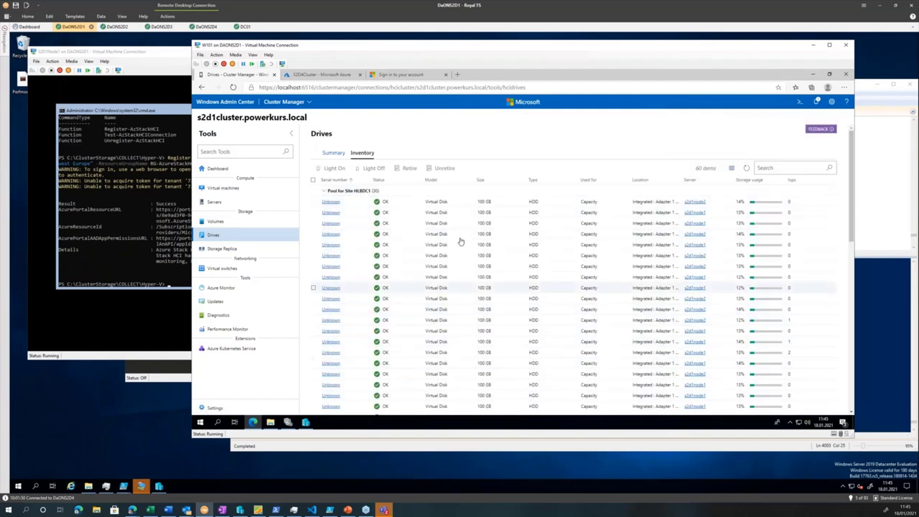
Open the Volumes inventory and widen the Name column to read the 8 volumes
{"action": "left_click", "coordinate": [335, 154]}
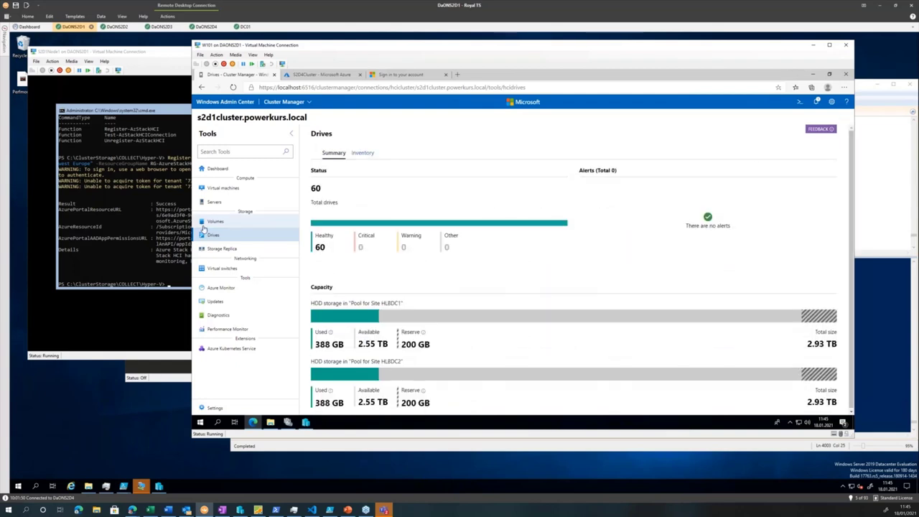
{"action": "left_click", "coordinate": [207, 223]}
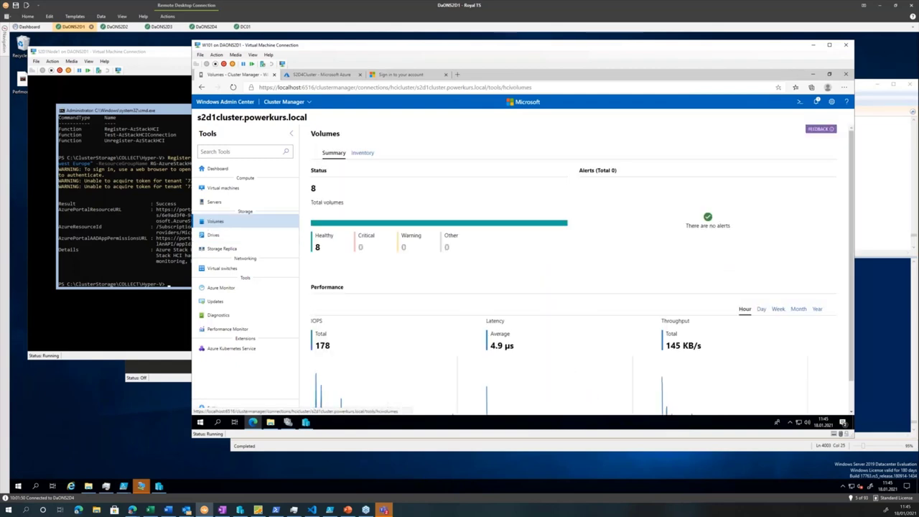
{"action": "left_click", "coordinate": [364, 154]}
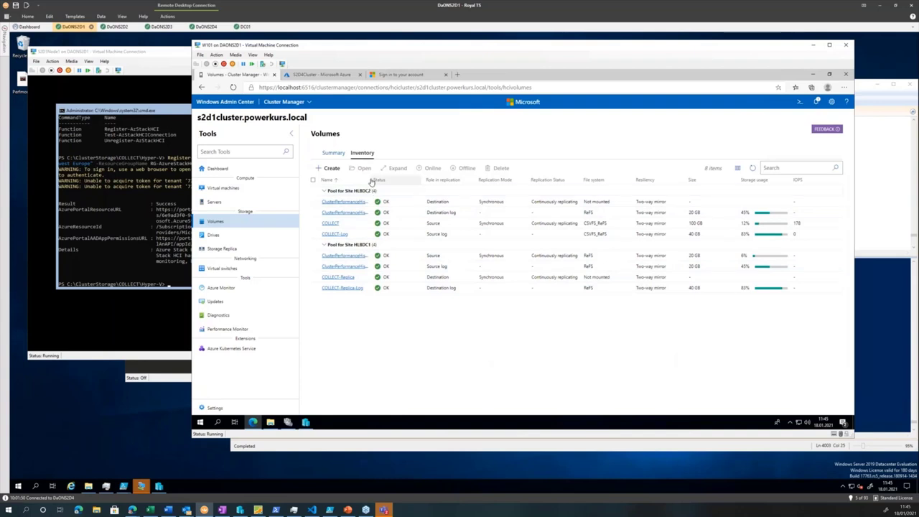
{"action": "left_click_drag", "start_coordinate": [409, 180], "coordinate": [456, 180]}
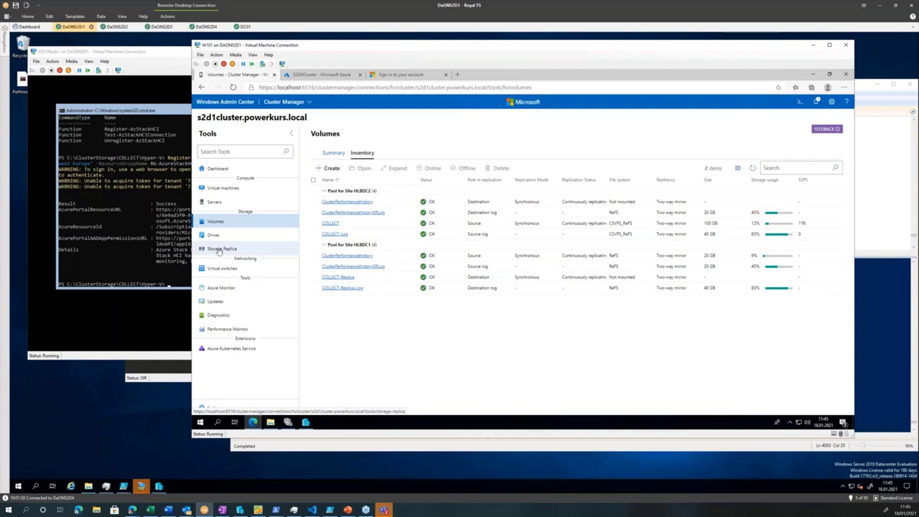
Review Storage Replica partnerships with a wider Source group name column, then reopen the Volumes inventory
{"action": "left_click", "coordinate": [219, 249]}
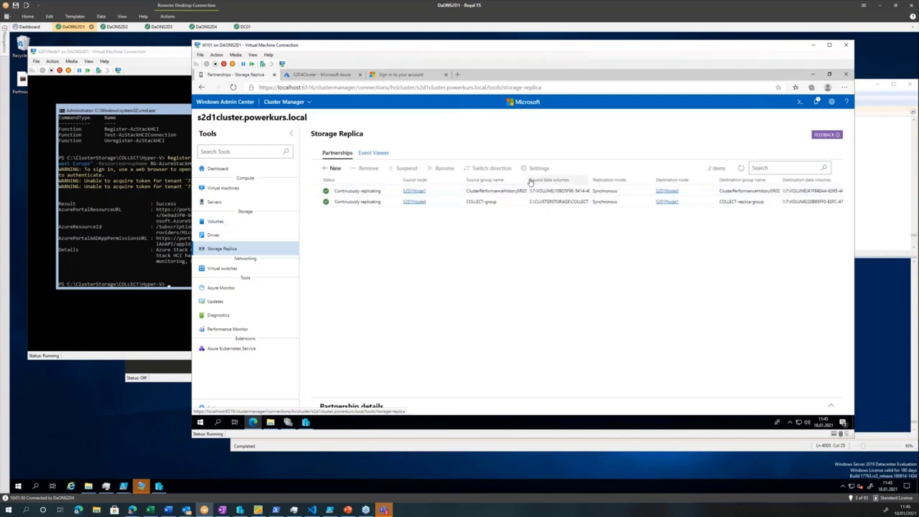
{"action": "left_click_drag", "start_coordinate": [528, 182], "coordinate": [566, 182]}
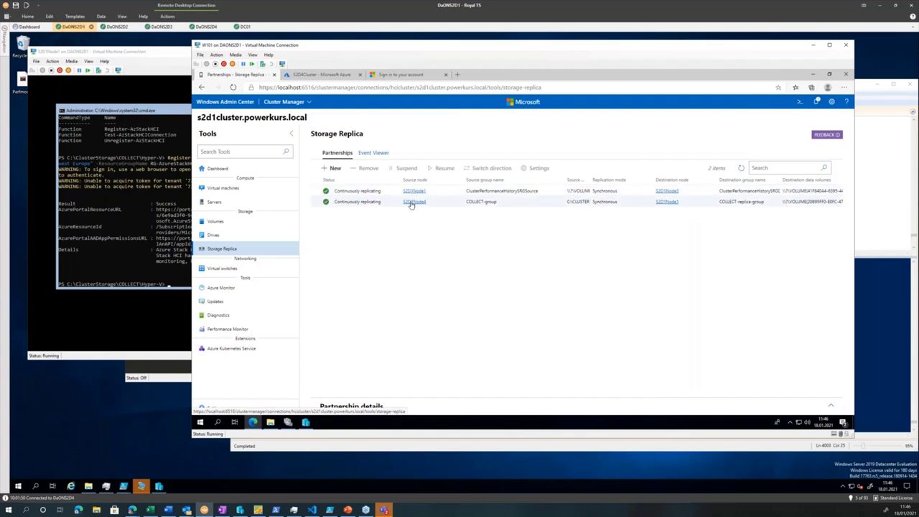
{"action": "left_click", "coordinate": [209, 223]}
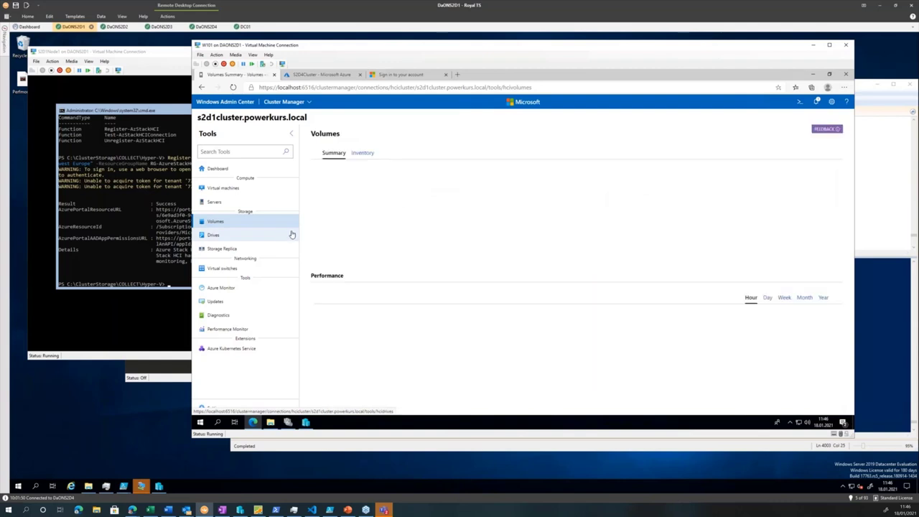
{"action": "left_click", "coordinate": [365, 153]}
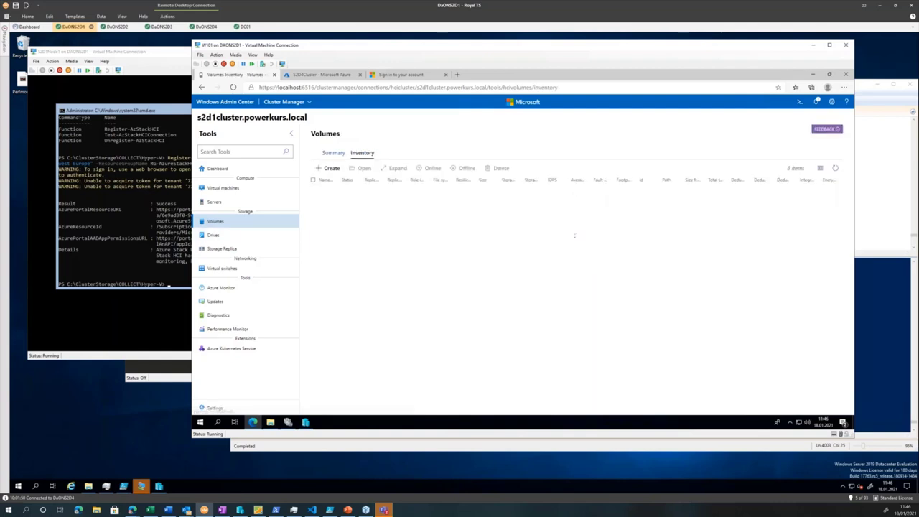
Begin a volume replicated synchronously from HLBDC1 to HLBDC2 and review the advanced replication settings
{"action": "left_click", "coordinate": [329, 168]}
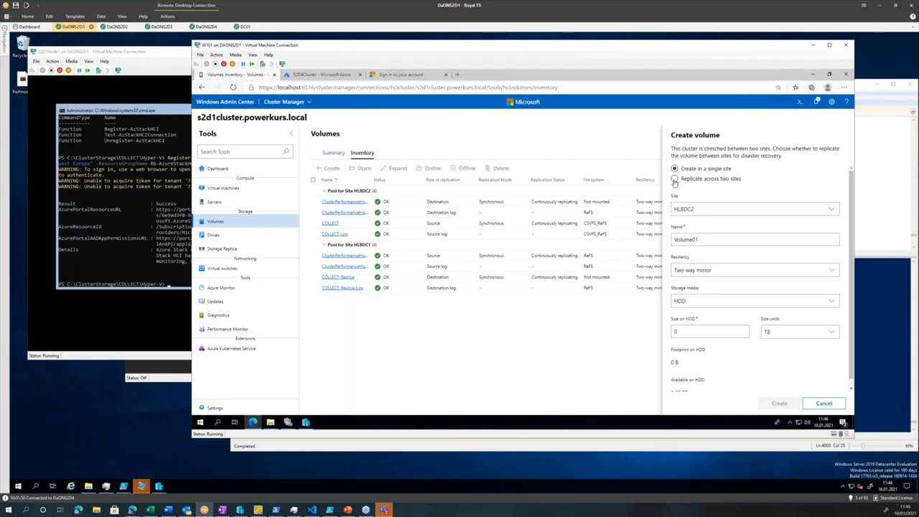
{"action": "left_click", "coordinate": [675, 180]}
{"action": "left_click", "coordinate": [757, 225]}
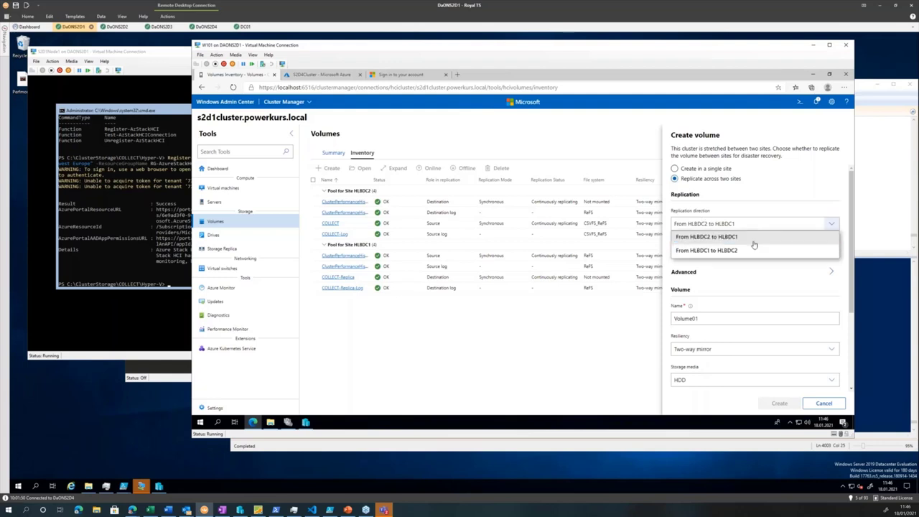
{"action": "left_click", "coordinate": [754, 251]}
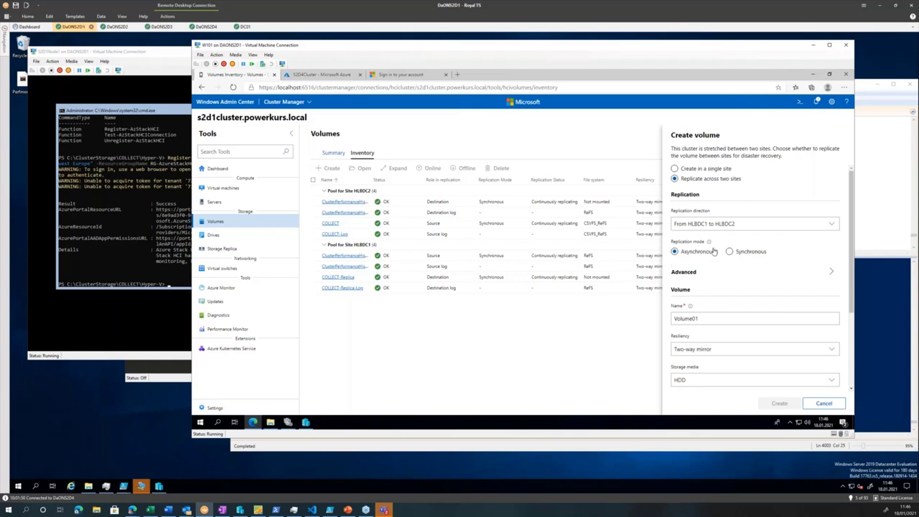
{"action": "left_click", "coordinate": [746, 253]}
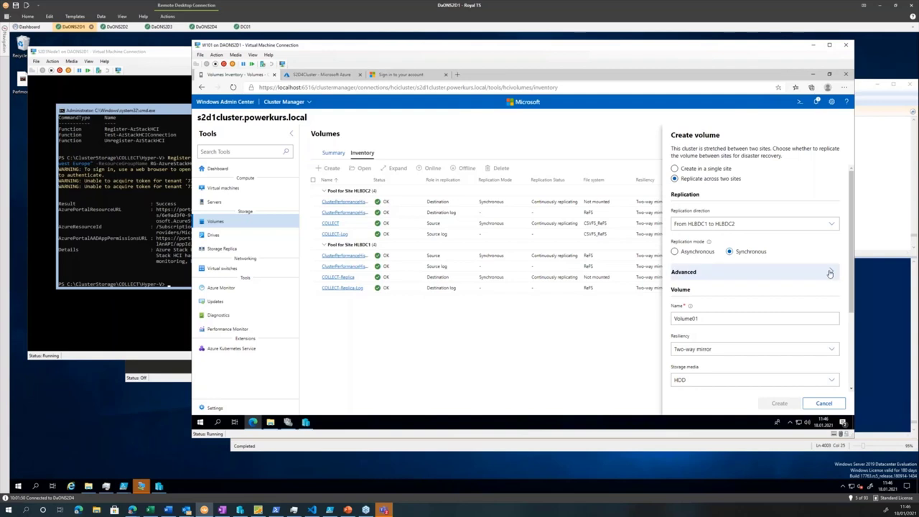
{"action": "left_click", "coordinate": [779, 272]}
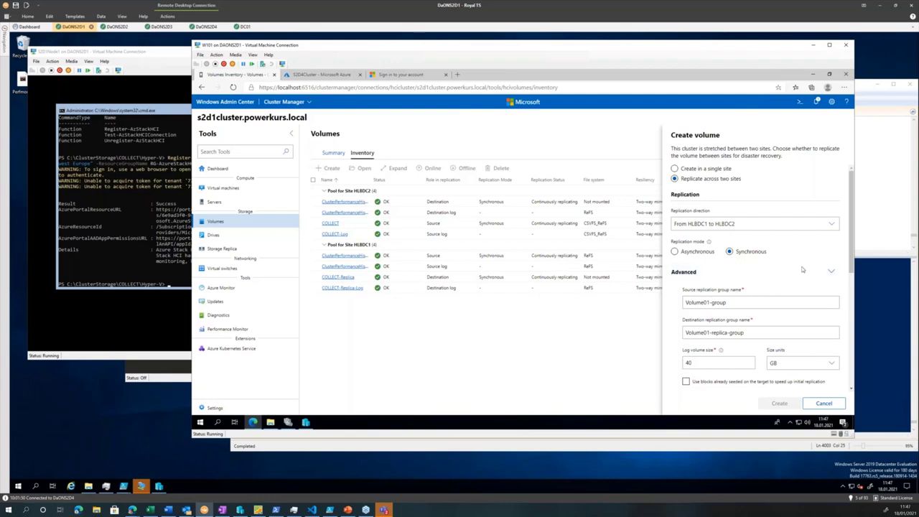
{"action": "scroll", "coordinate": [761, 291], "scroll_direction": "down", "scroll_amount": 1}
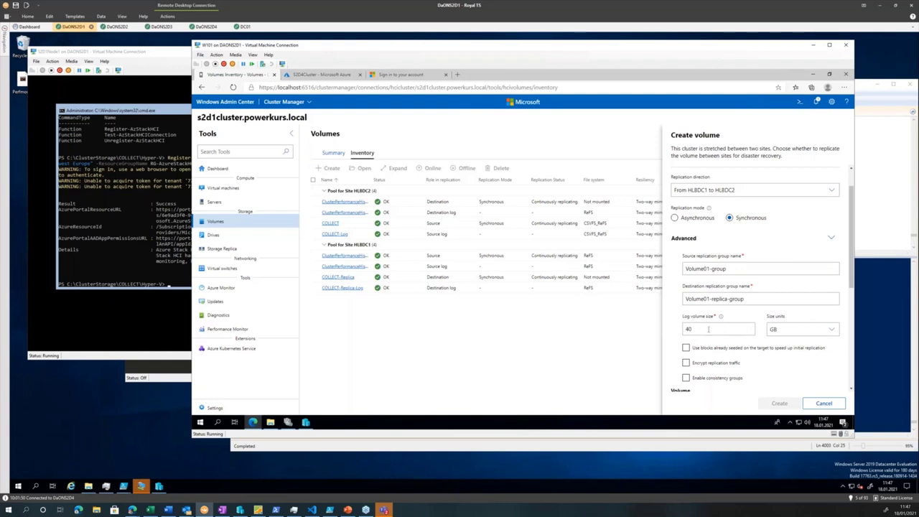
{"action": "scroll", "coordinate": [708, 329], "scroll_direction": "down", "scroll_amount": 2}
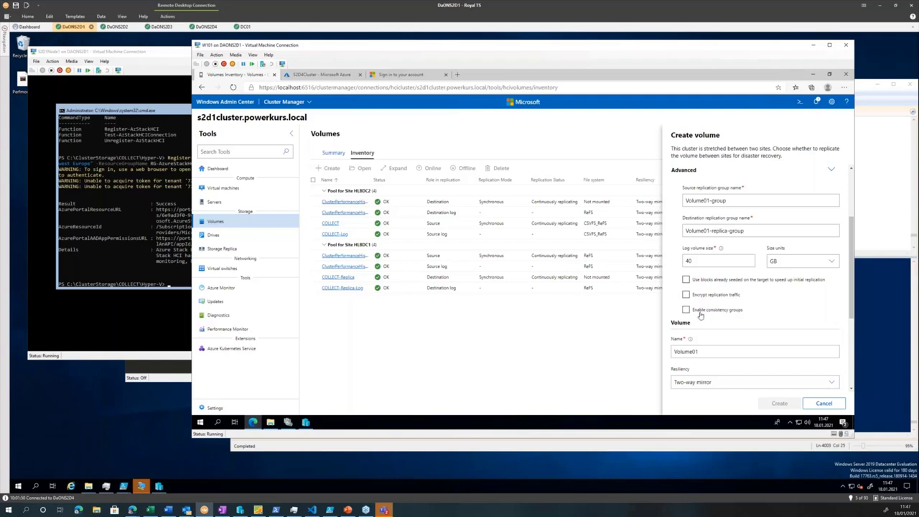
{"action": "scroll", "coordinate": [700, 315], "scroll_direction": "down", "scroll_amount": 2}
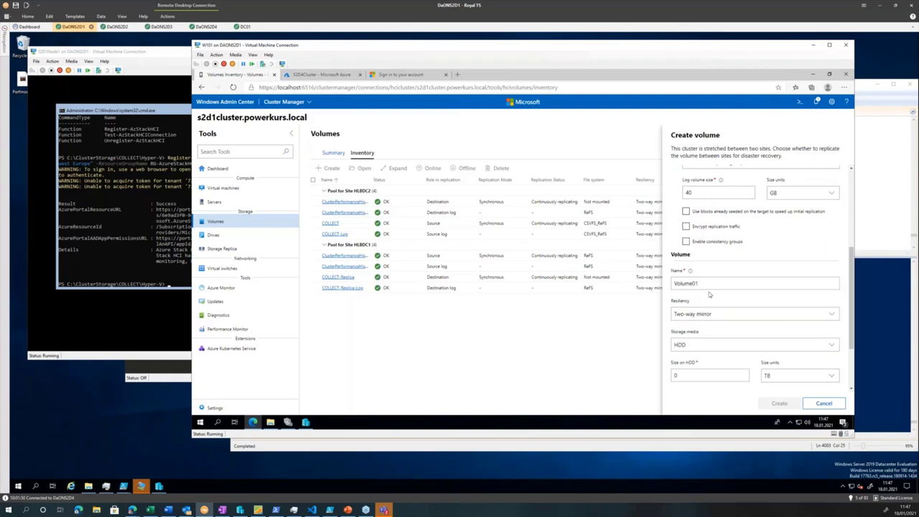
{"action": "scroll", "coordinate": [728, 253], "scroll_direction": "up", "scroll_amount": 3}
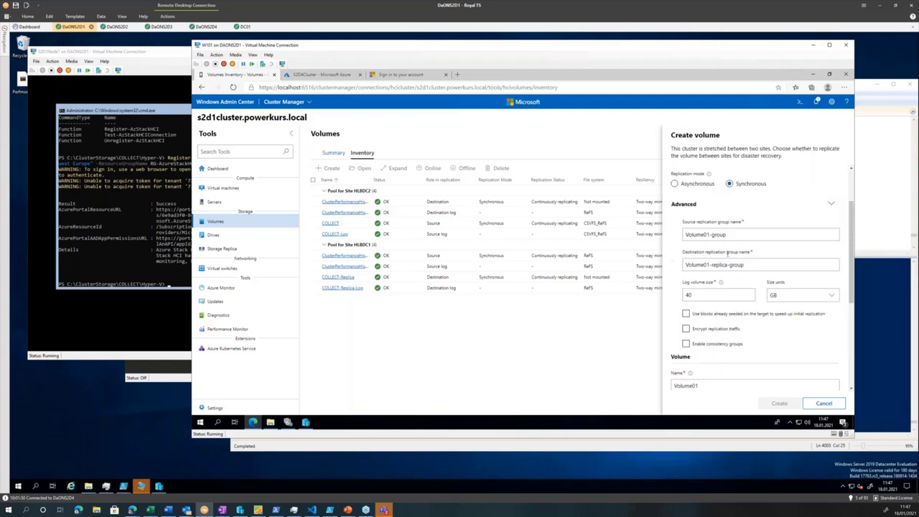
Name the new volume S2D1Node1 and keep two-way mirror resiliency
{"action": "left_click", "coordinate": [831, 205]}
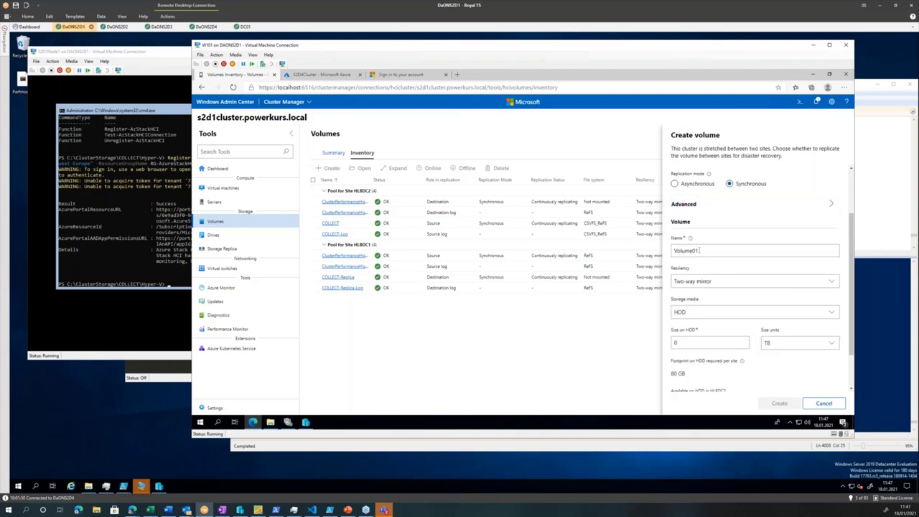
{"action": "left_click_drag", "start_coordinate": [698, 250], "coordinate": [669, 255]}
{"action": "type", "text": "S2D1Node1"}
{"action": "scroll", "coordinate": [735, 245], "scroll_direction": "down", "scroll_amount": 1}
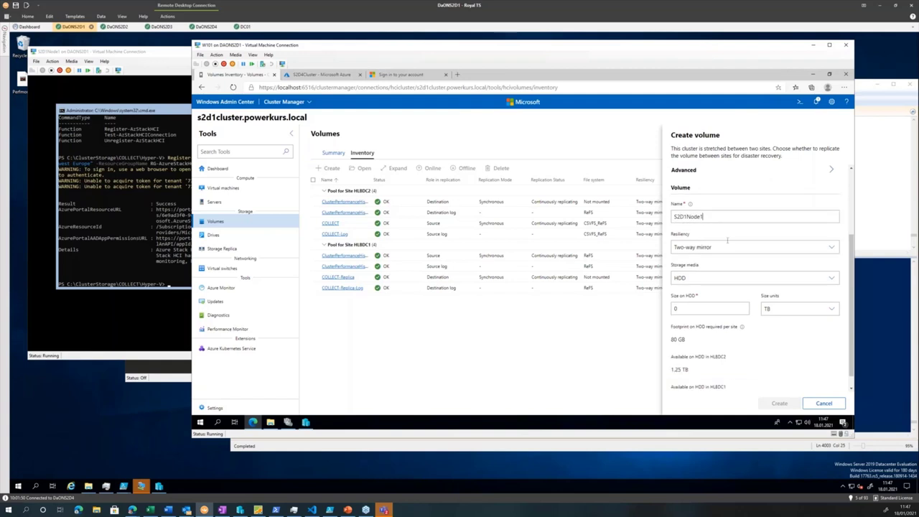
{"action": "left_click", "coordinate": [710, 247]}
{"action": "left_click", "coordinate": [710, 246]}
Set the HDD size to 100 GB, create the volume, and bring up the node's console
{"action": "double_click", "coordinate": [675, 309]}
{"action": "type", "text": "100"}
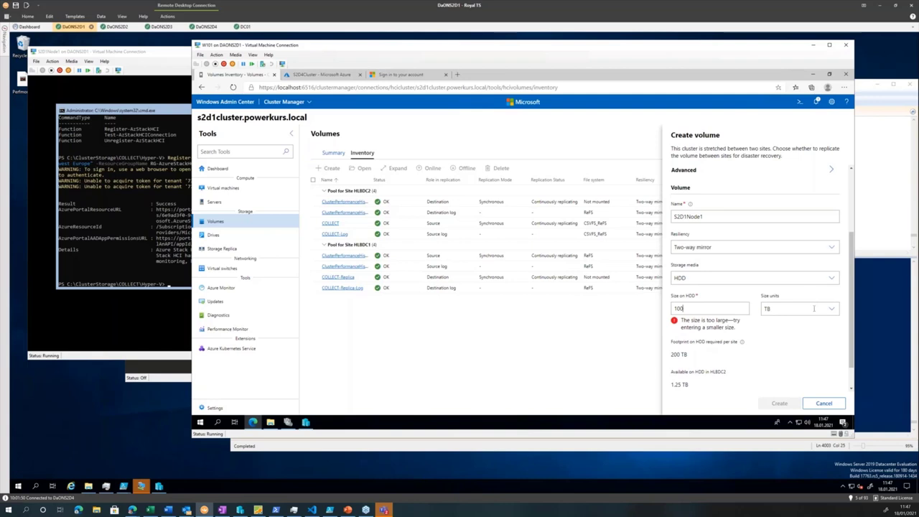
{"action": "left_click", "coordinate": [814, 309]}
{"action": "left_click", "coordinate": [780, 322]}
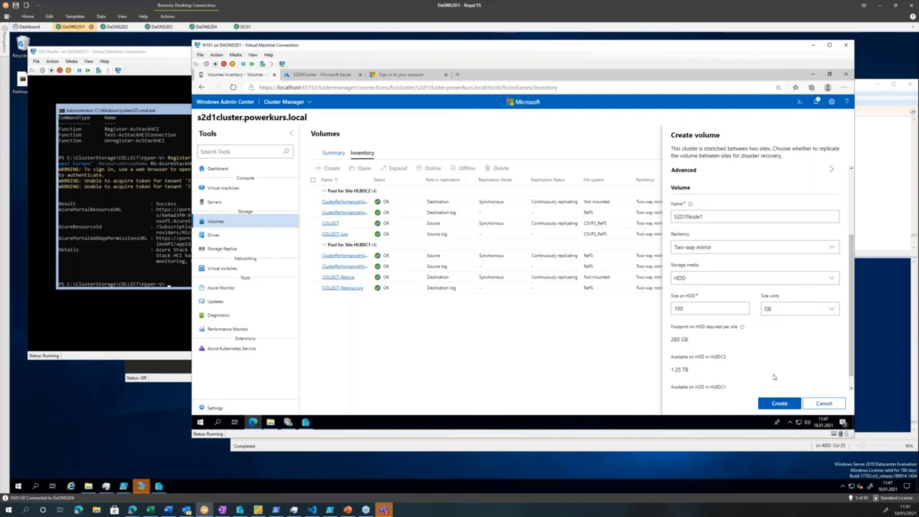
{"action": "left_click", "coordinate": [780, 403]}
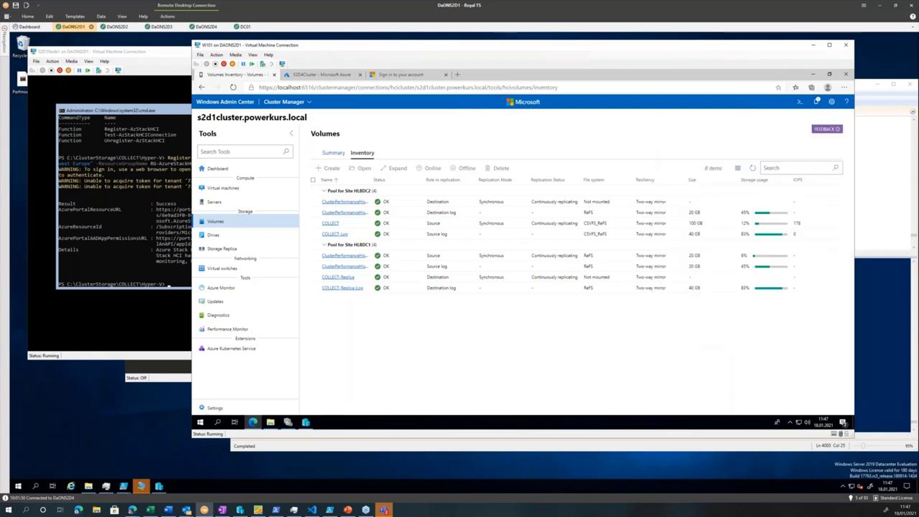
{"action": "left_click", "coordinate": [118, 245]}
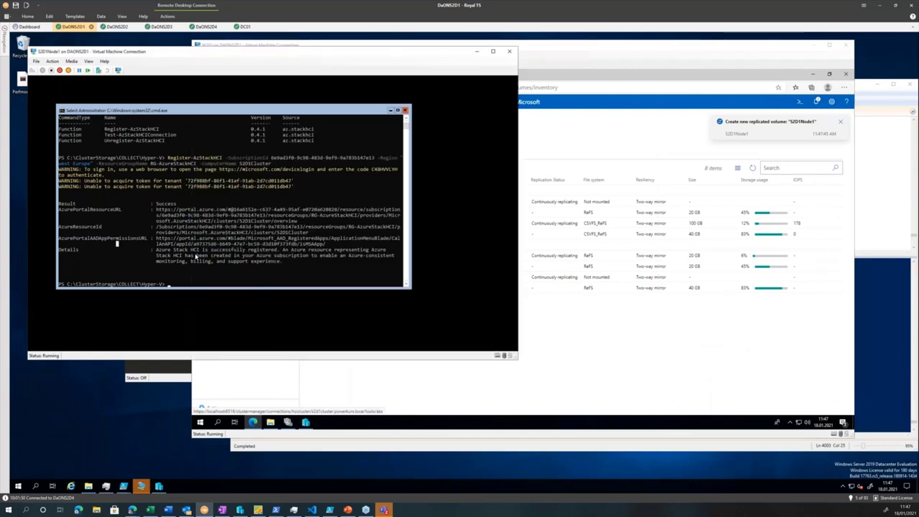
Rerun Get-AzureStackHCI to confirm Registered and Connected, then return to Windows Admin Center's Volumes inventory
{"action": "key", "text": "Up"}
{"action": "key", "text": "Up"}
{"action": "key", "text": "Up"}
{"action": "key", "text": "Up"}
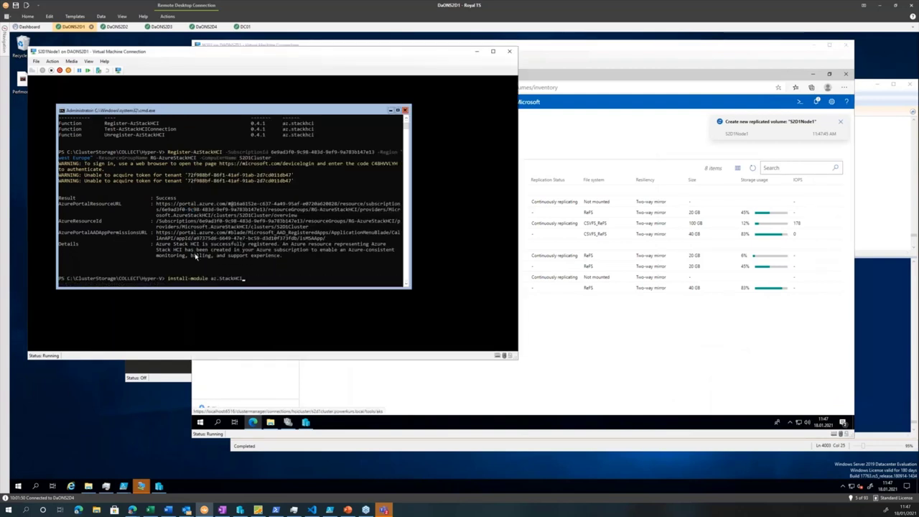
{"action": "key", "text": "Return"}
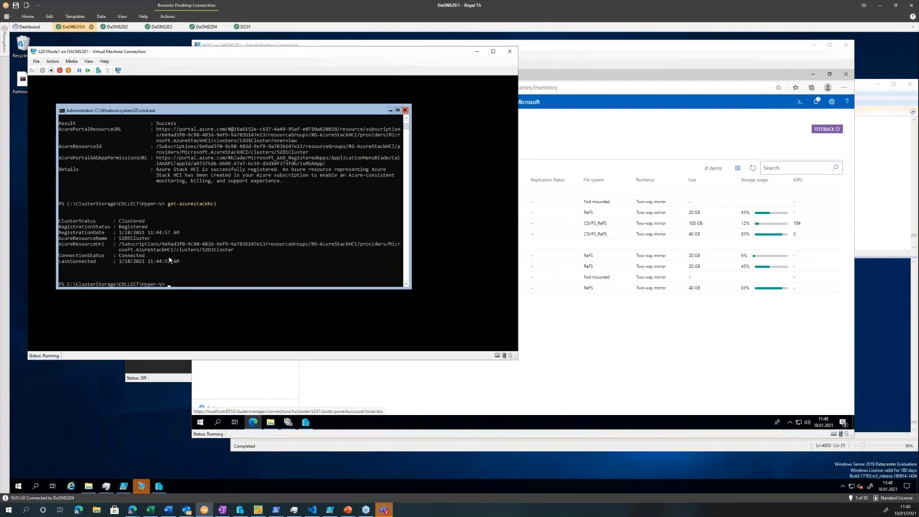
{"action": "left_click", "coordinate": [554, 395]}
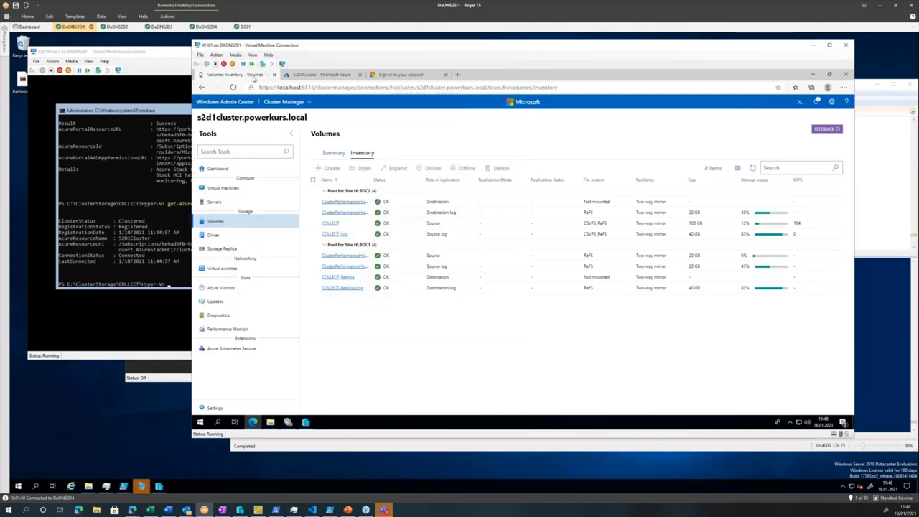
Open the S2D1Cluster resource in RG-AzureStackHCI, showing Connected with four nodes, then bring up Hyper-V Manager
{"action": "left_click", "coordinate": [308, 76]}
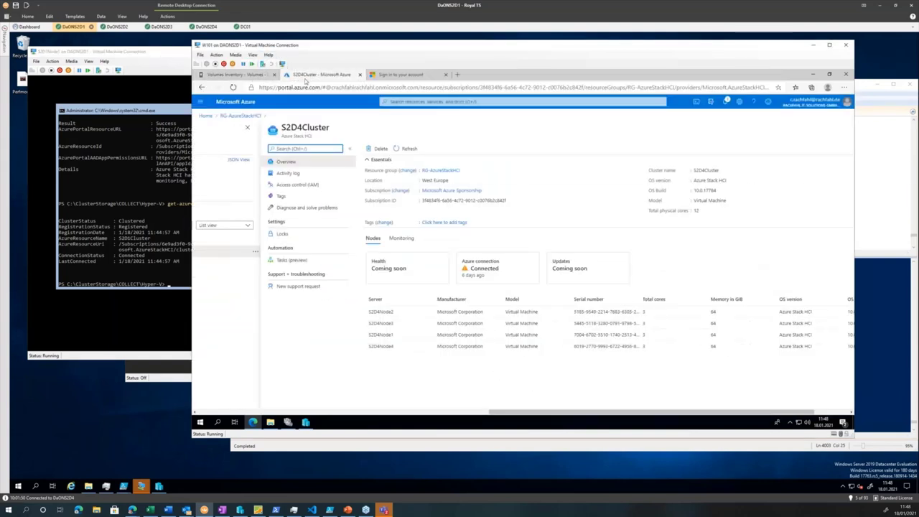
{"action": "left_click", "coordinate": [240, 116]}
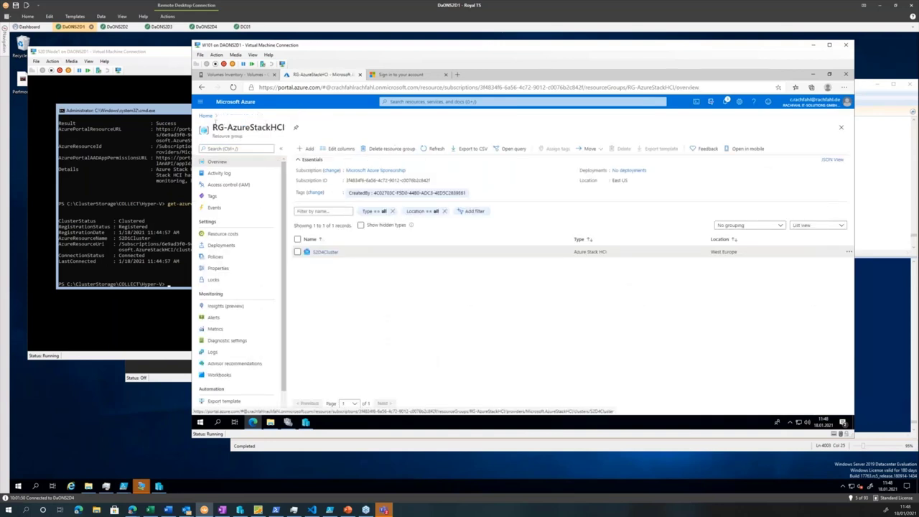
{"action": "left_click", "coordinate": [206, 116]}
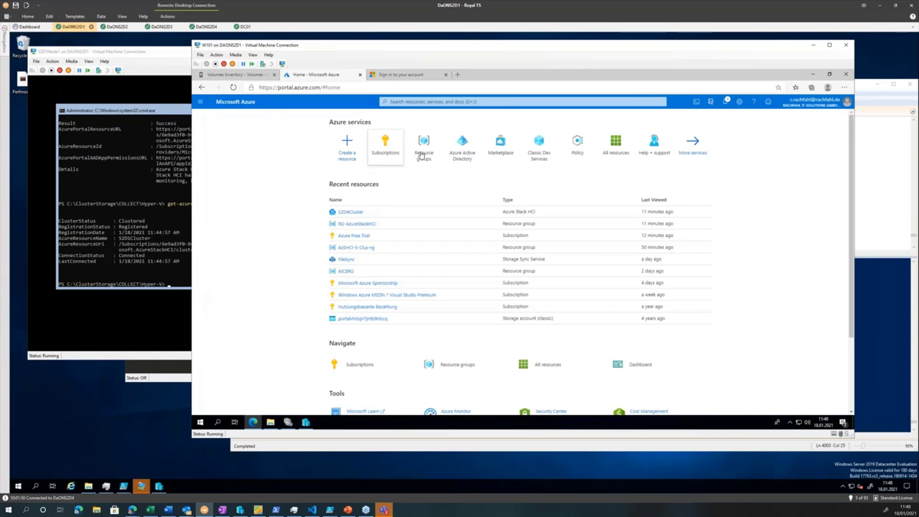
{"action": "left_click", "coordinate": [424, 144]}
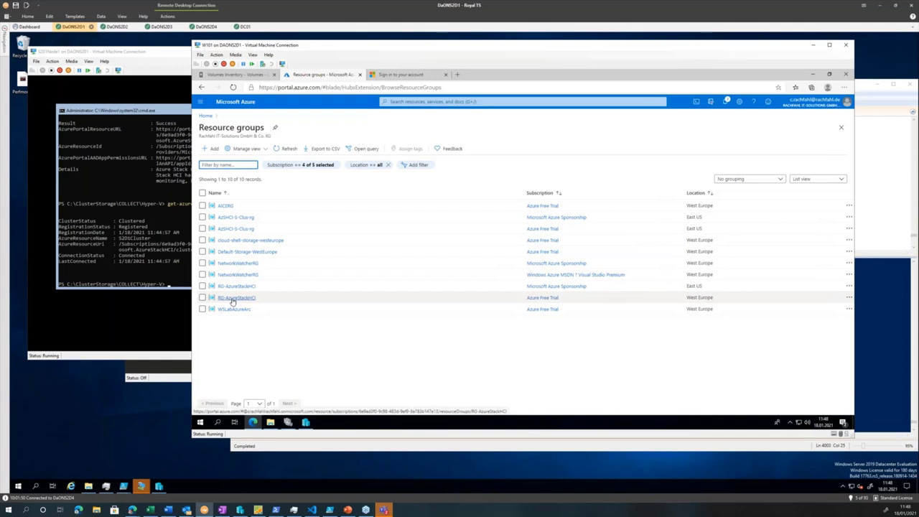
{"action": "left_click", "coordinate": [232, 298]}
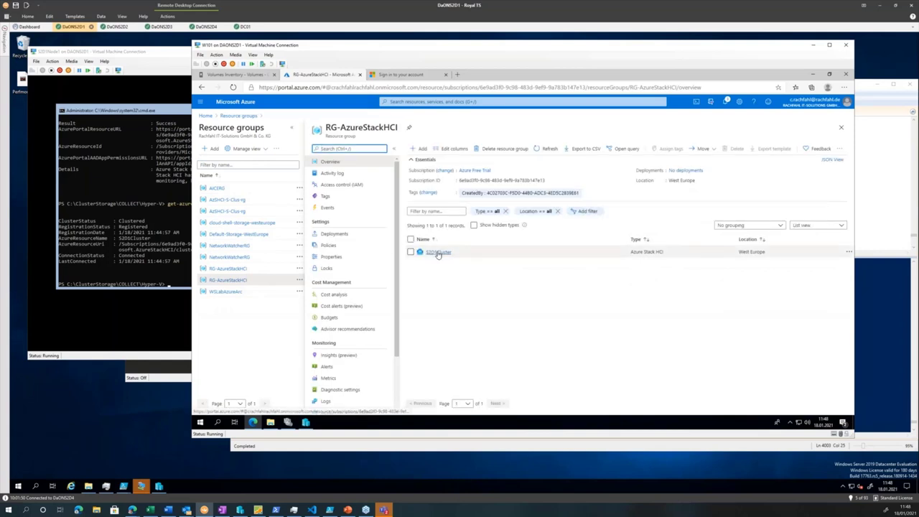
{"action": "left_click", "coordinate": [436, 254]}
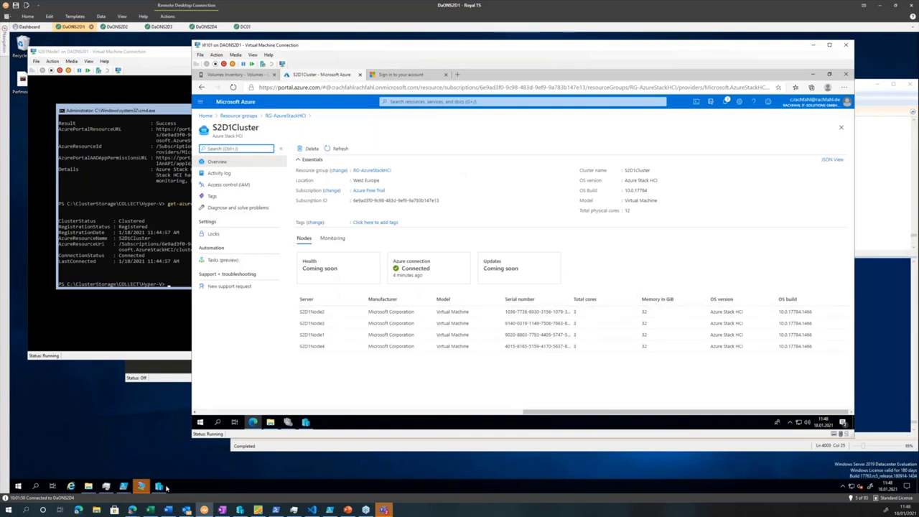
{"action": "left_click", "coordinate": [158, 486]}
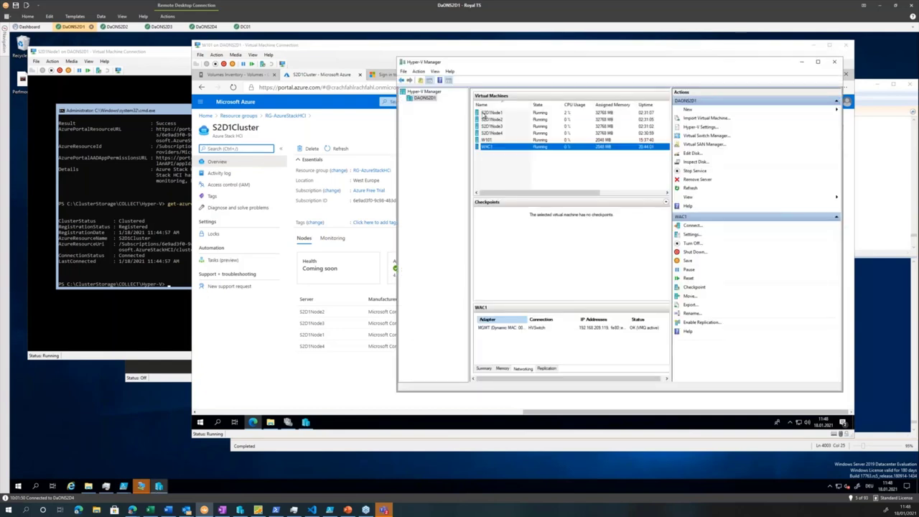
Review the S2D1Node1 virtual machine settings and cancel without changes
{"action": "right_click", "coordinate": [486, 114]}
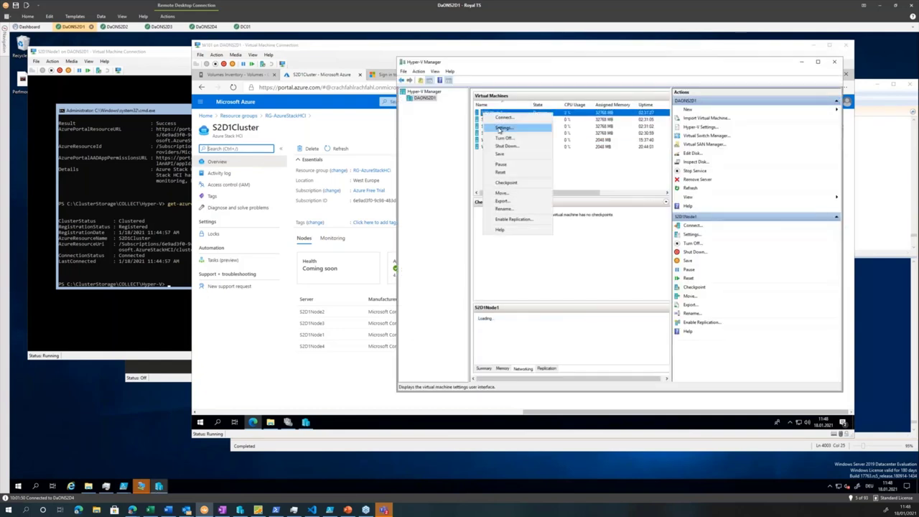
{"action": "left_click", "coordinate": [501, 128]}
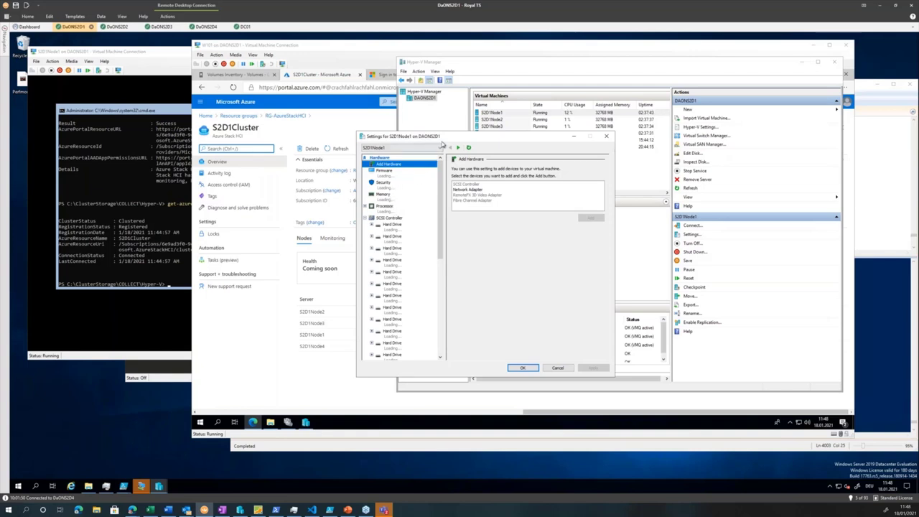
{"action": "left_click_drag", "start_coordinate": [466, 141], "coordinate": [643, 144]}
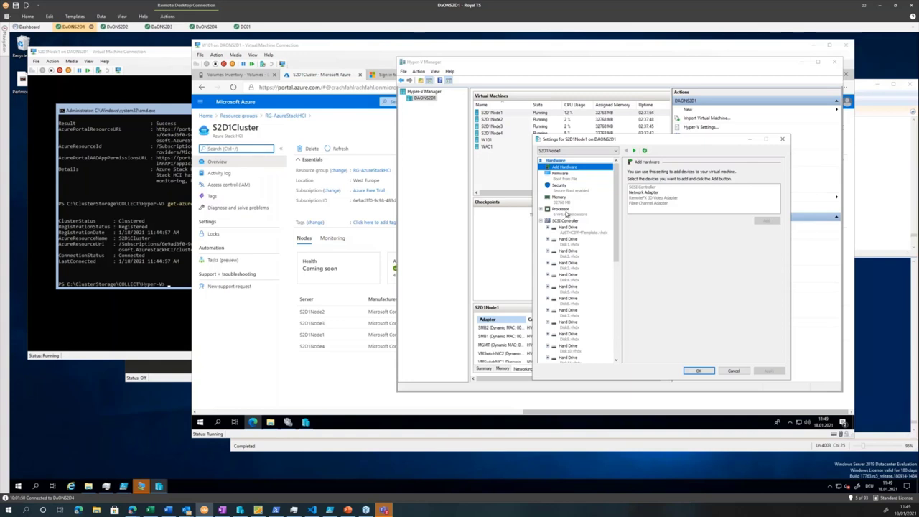
{"action": "left_click", "coordinate": [734, 372]}
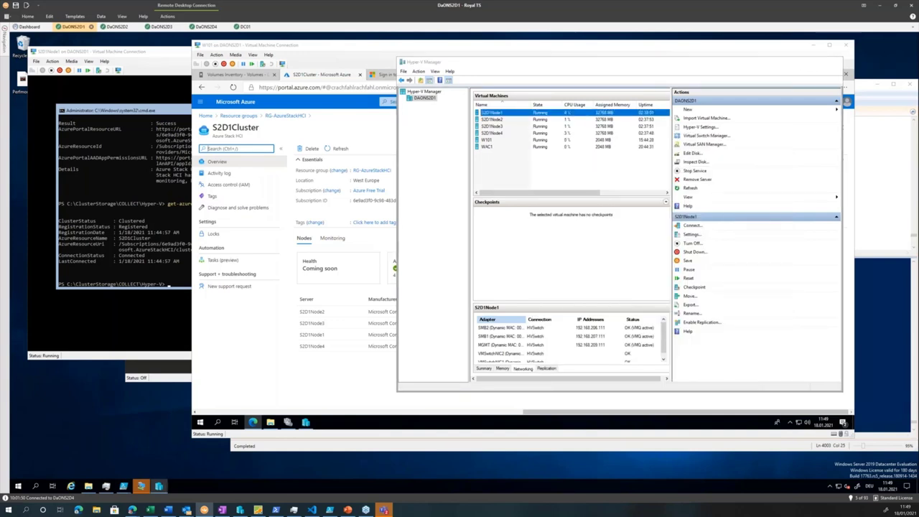
Minimize Hyper-V Manager and the S2D1Node1 console, then bring up Failover Cluster Manager
{"action": "left_click", "coordinate": [801, 63]}
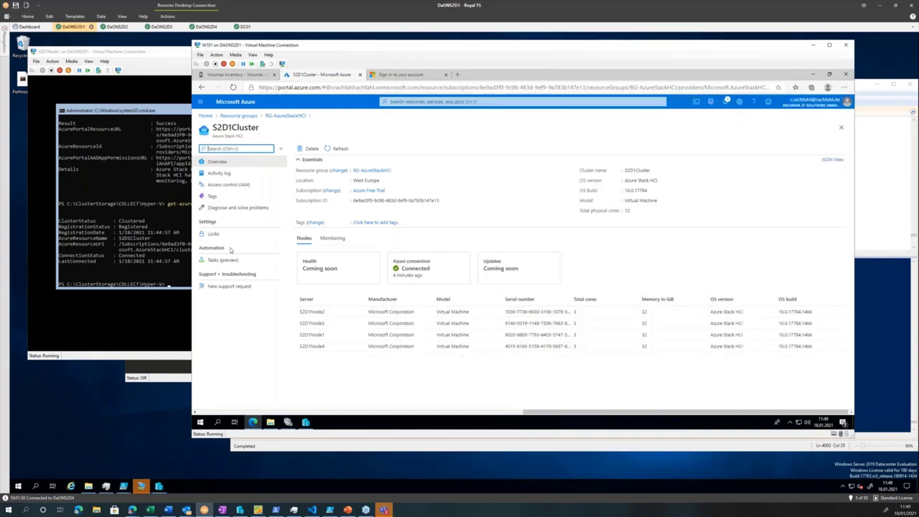
{"action": "left_click", "coordinate": [125, 233]}
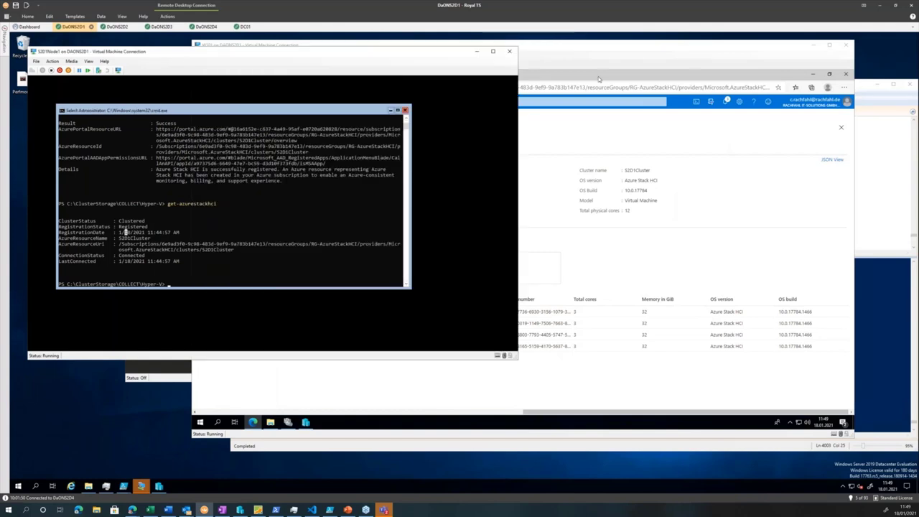
{"action": "left_click", "coordinate": [476, 51]}
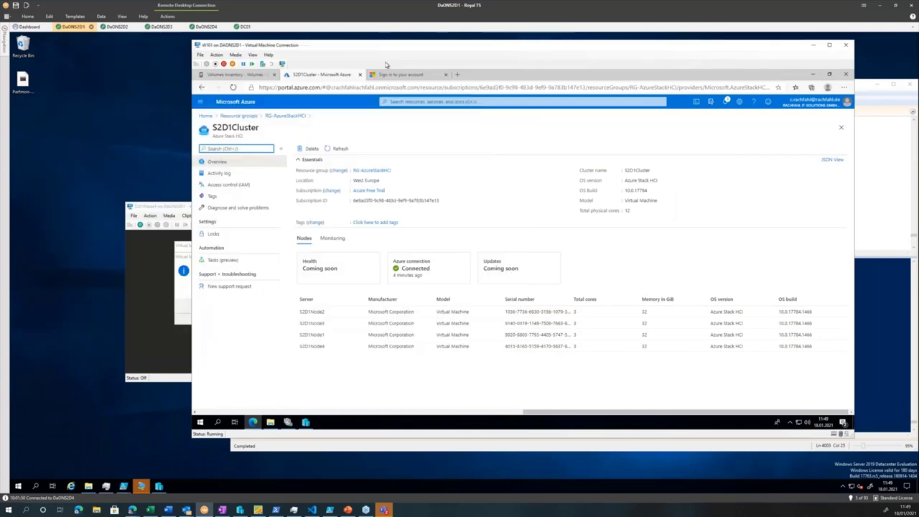
{"action": "left_click", "coordinate": [287, 423]}
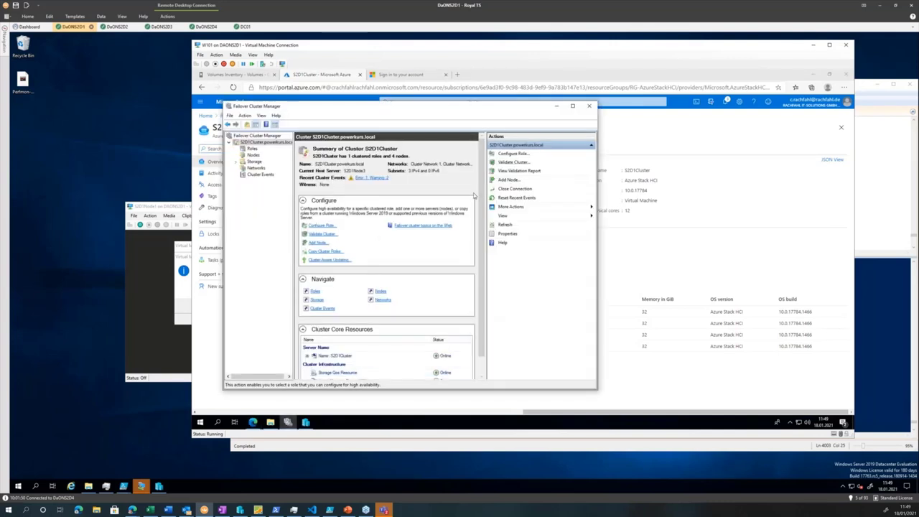
Use the Configure Role wizard to add SmallBenchmark1 as a highly available Virtual Machine role
{"action": "left_click", "coordinate": [513, 157]}
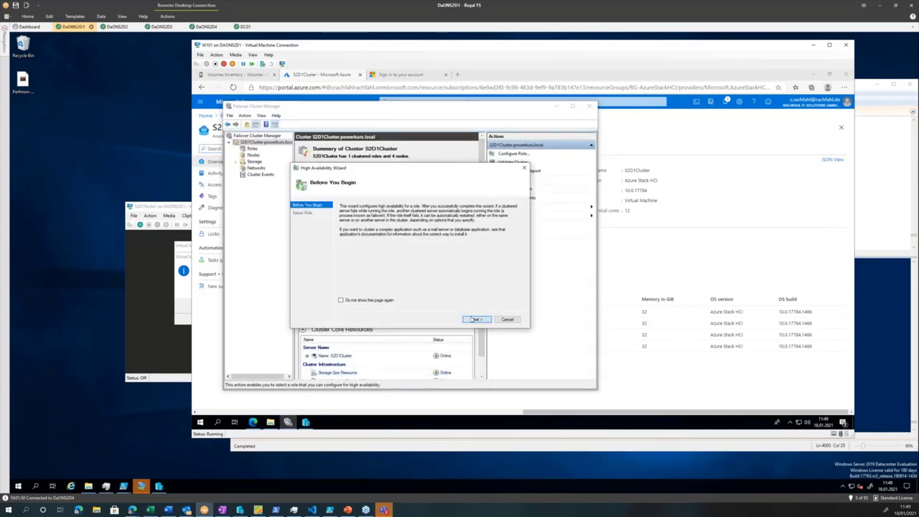
{"action": "left_click", "coordinate": [477, 319]}
{"action": "scroll", "coordinate": [398, 245], "scroll_direction": "down", "scroll_amount": 3}
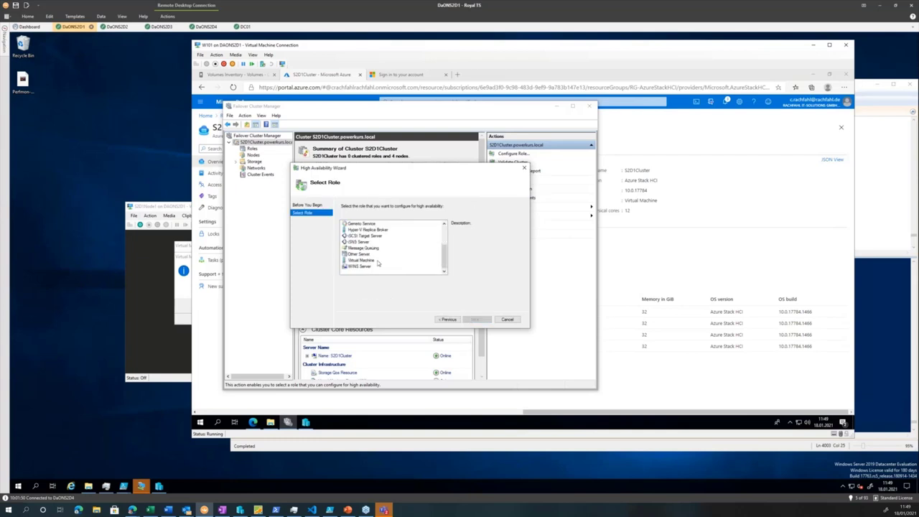
{"action": "left_click", "coordinate": [360, 260]}
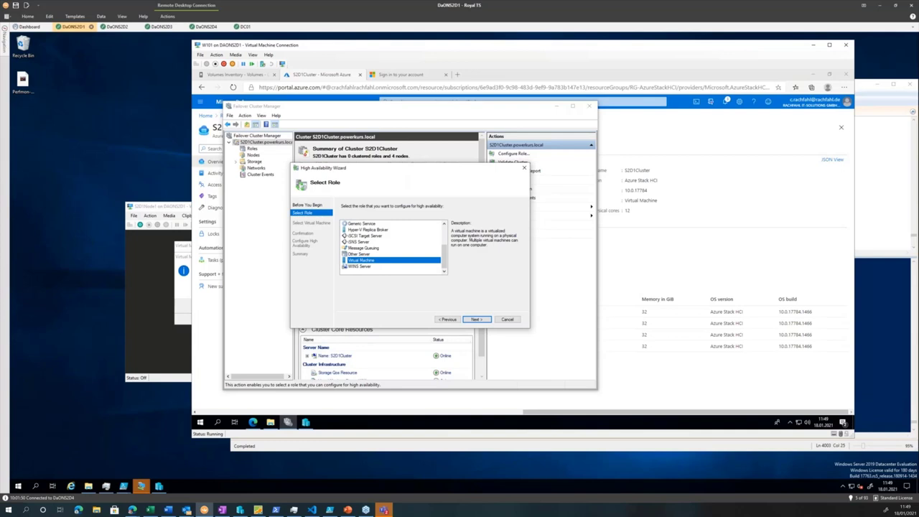
{"action": "left_click", "coordinate": [471, 318]}
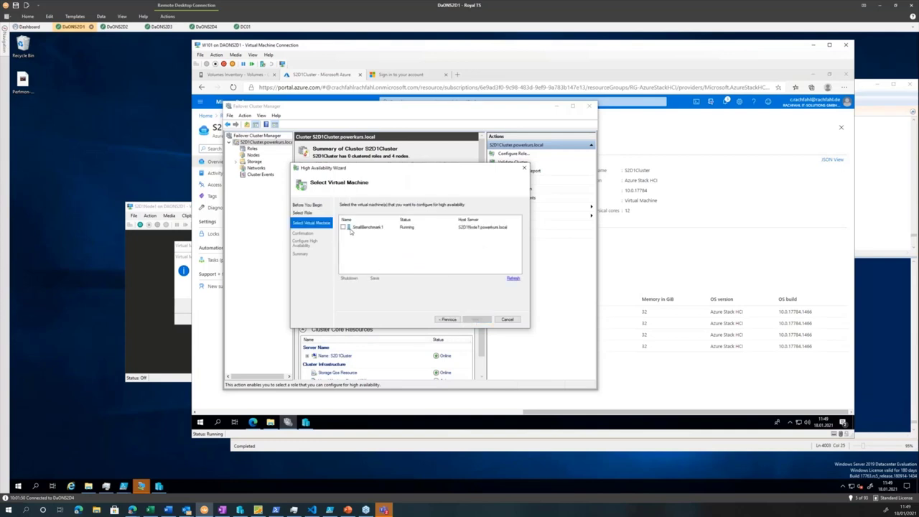
{"action": "left_click", "coordinate": [344, 228]}
{"action": "left_click", "coordinate": [483, 321]}
{"action": "left_click", "coordinate": [482, 321]}
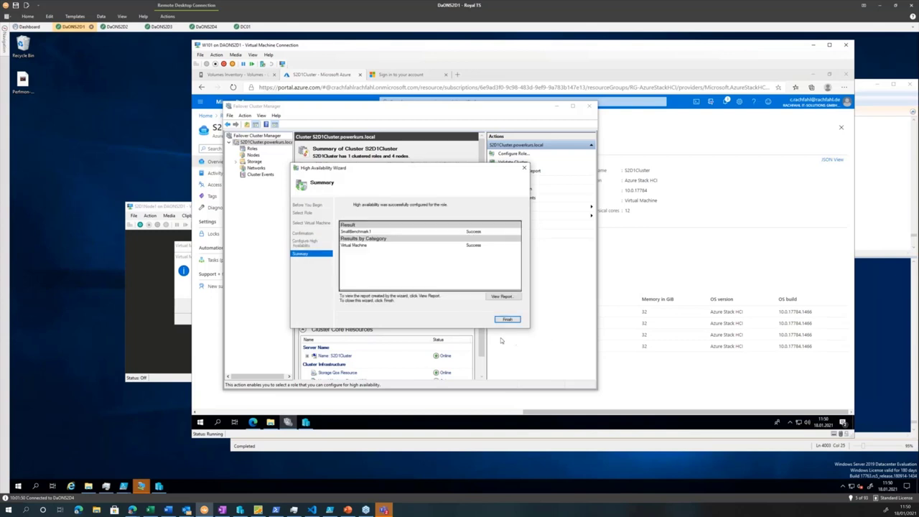
{"action": "left_click", "coordinate": [507, 319]}
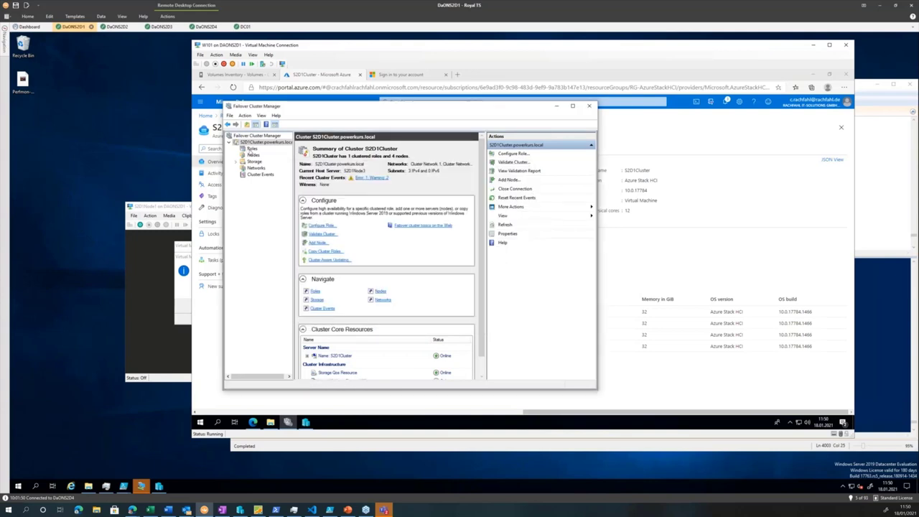
Show the cluster's Roles and select SmallBenchmark1 to view its details
{"action": "left_click", "coordinate": [252, 149]}
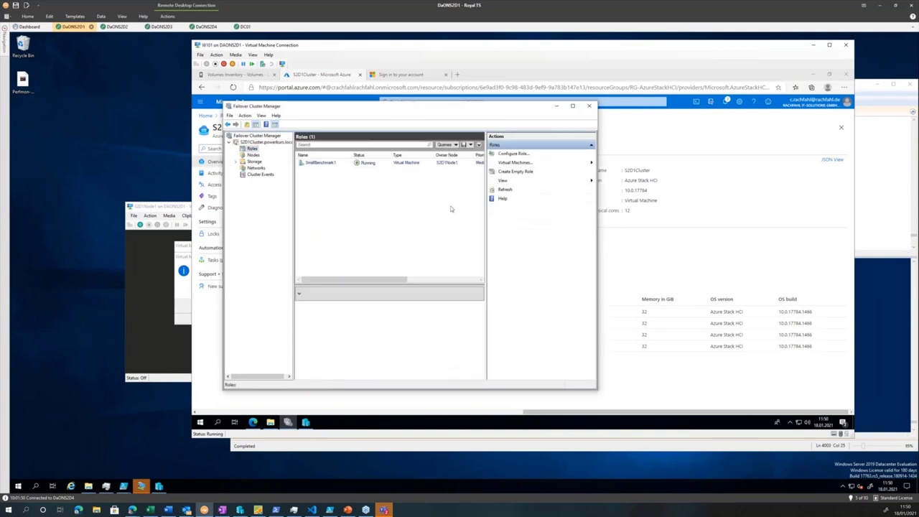
{"action": "left_click_drag", "start_coordinate": [598, 232], "coordinate": [679, 235]}
{"action": "left_click", "coordinate": [335, 164]}
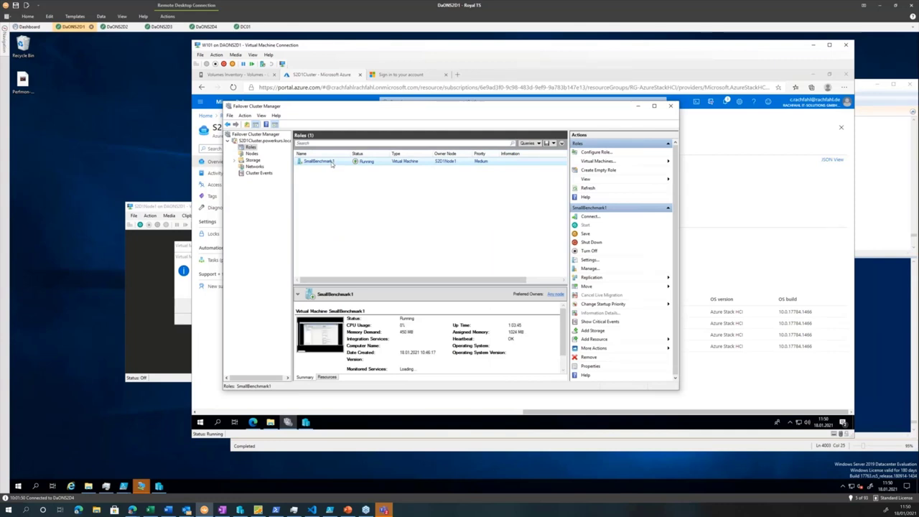
Live-migrate SmallBenchmark1 to S2D1Node4 via Move > Live Migration > Select Node
{"action": "right_click", "coordinate": [332, 163]}
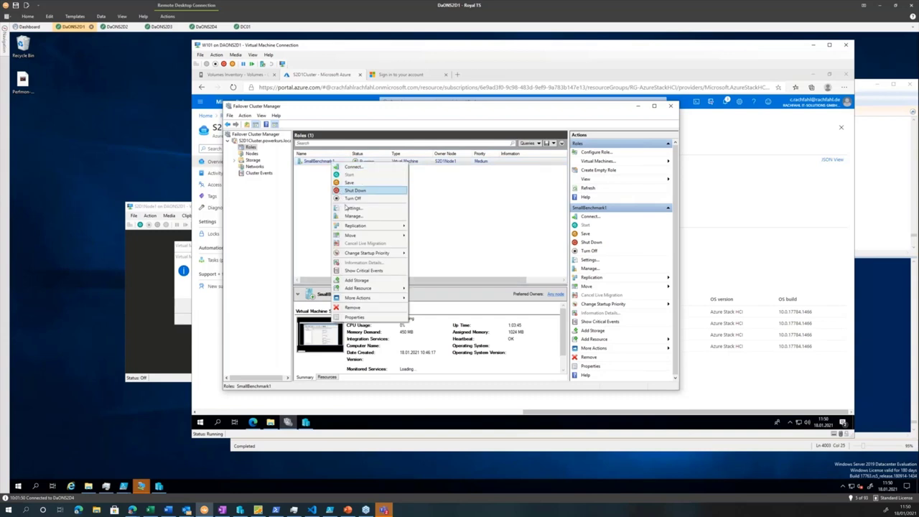
{"action": "mouse_move", "coordinate": [366, 238]}
{"action": "mouse_move", "coordinate": [450, 237]}
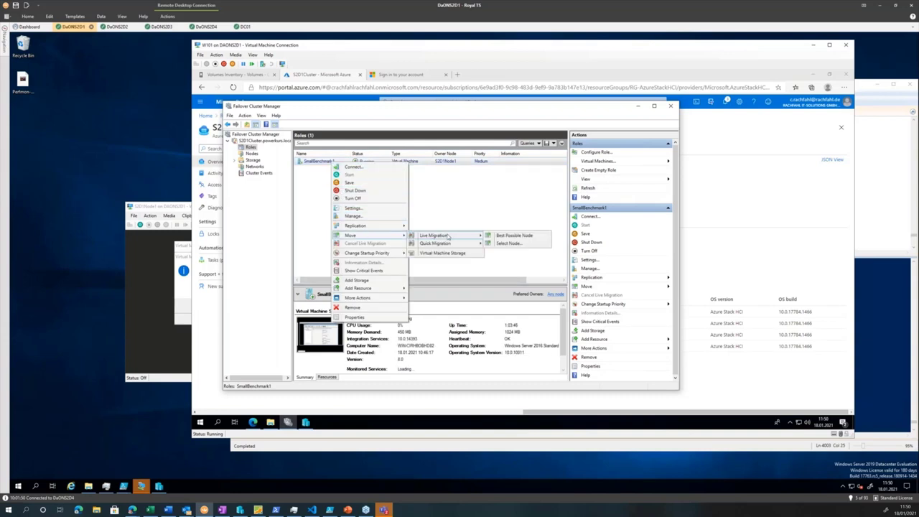
{"action": "left_click", "coordinate": [509, 244]}
{"action": "left_click", "coordinate": [496, 233]}
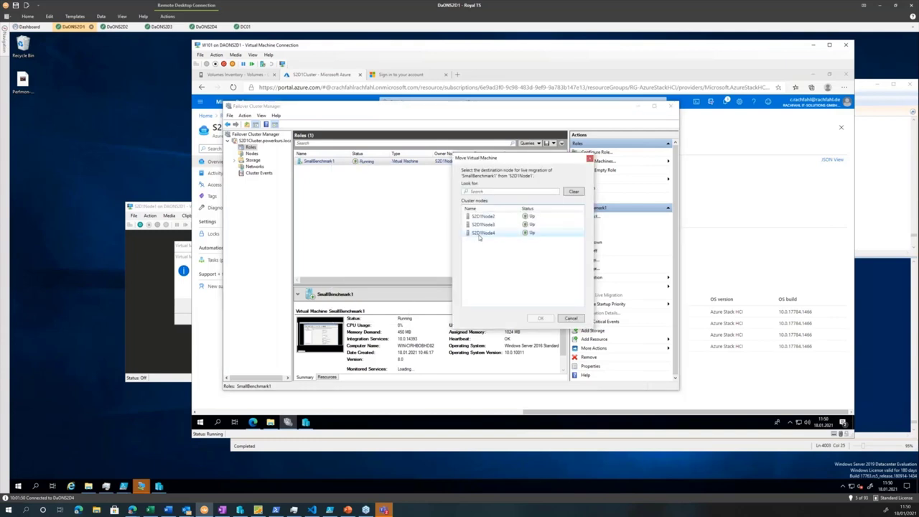
{"action": "left_click", "coordinate": [541, 319]}
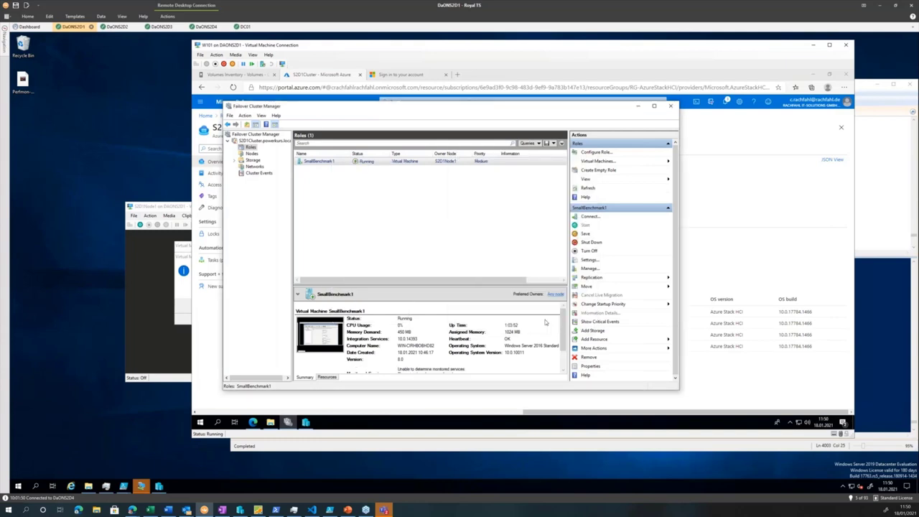
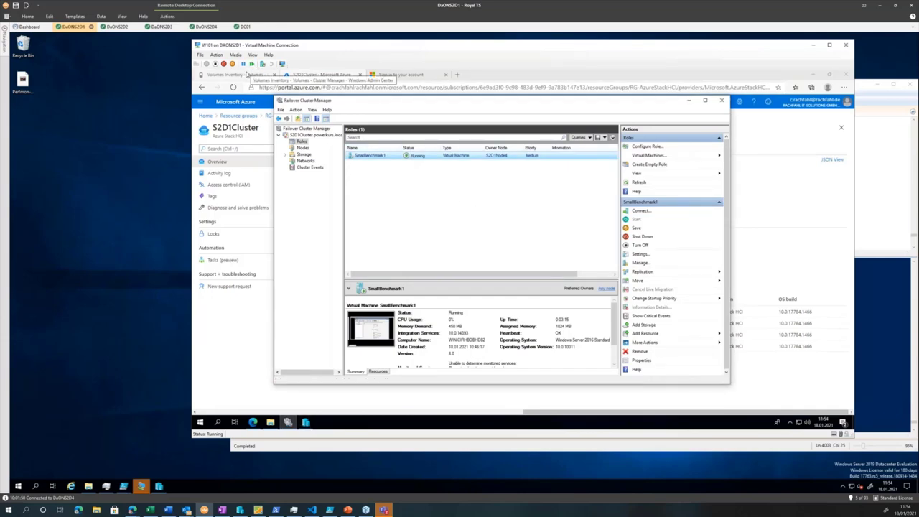
Check the Define networks step on DaONS2D2, where all adapters show Error, then switch to DaONS2D3
{"action": "left_click", "coordinate": [117, 26]}
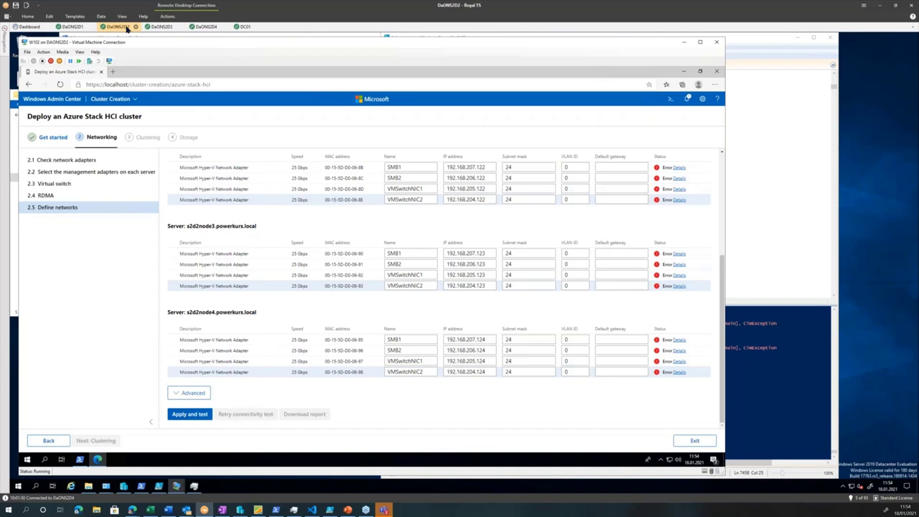
{"action": "left_click", "coordinate": [168, 16]}
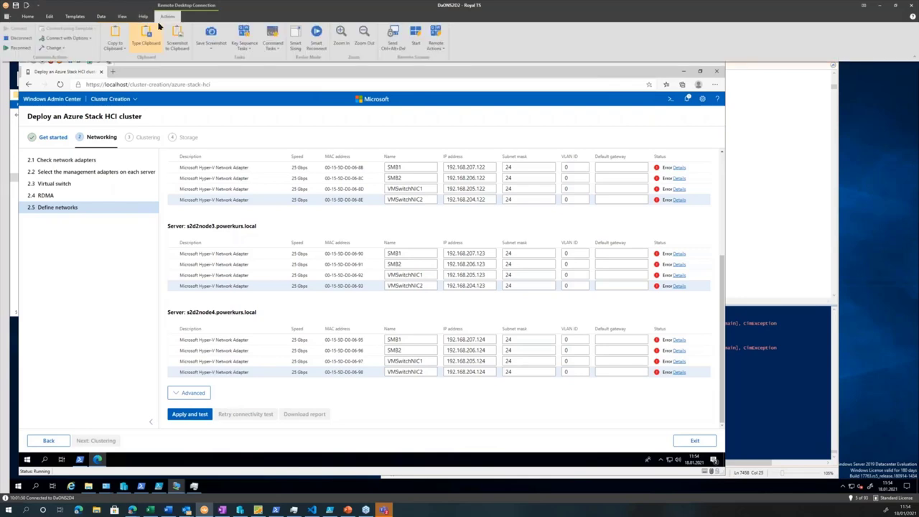
{"action": "left_click", "coordinate": [159, 27]}
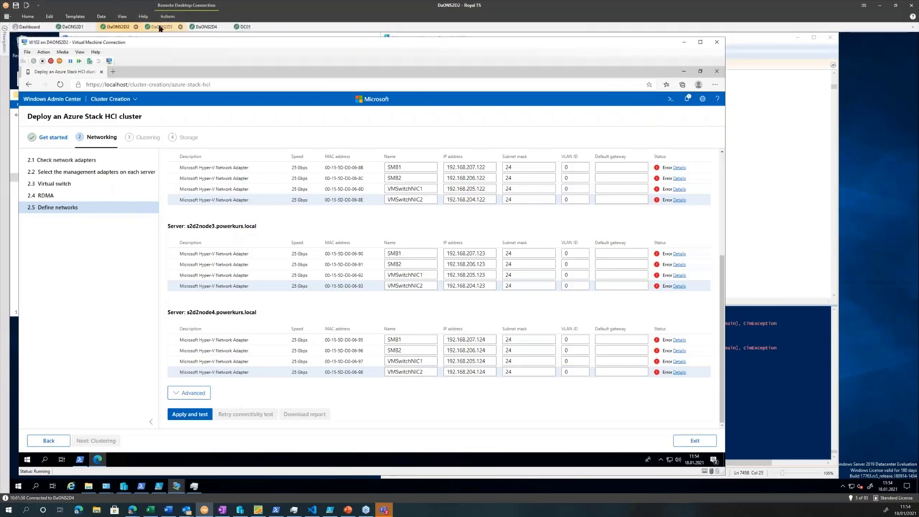
{"action": "left_click", "coordinate": [159, 27]}
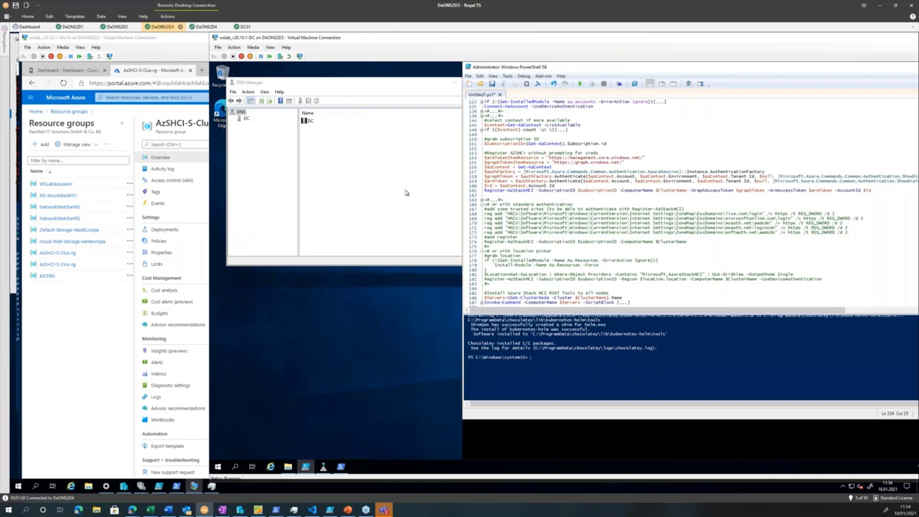
Set the PowerShell ISE script aside and minimize the Win10 VM's Azure portal window
{"action": "left_click", "coordinate": [495, 200]}
{"action": "left_click", "coordinate": [92, 374]}
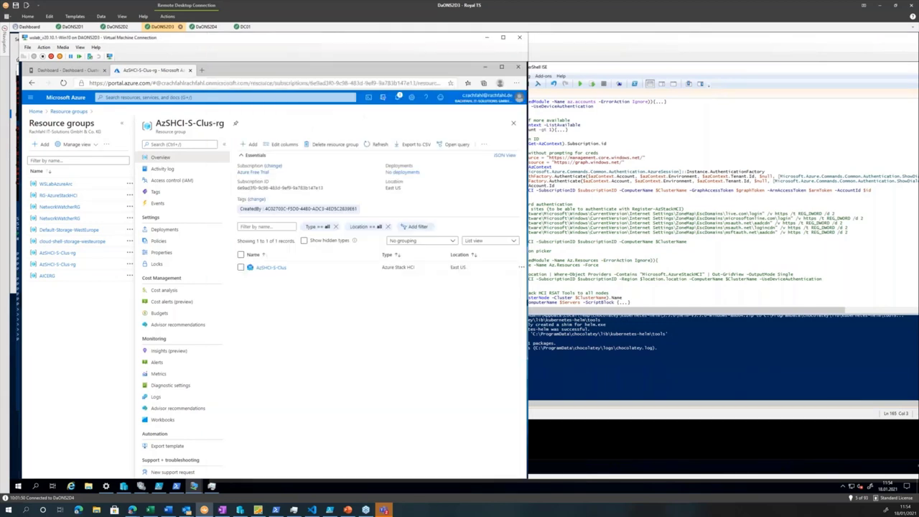
{"action": "left_click", "coordinate": [492, 42]}
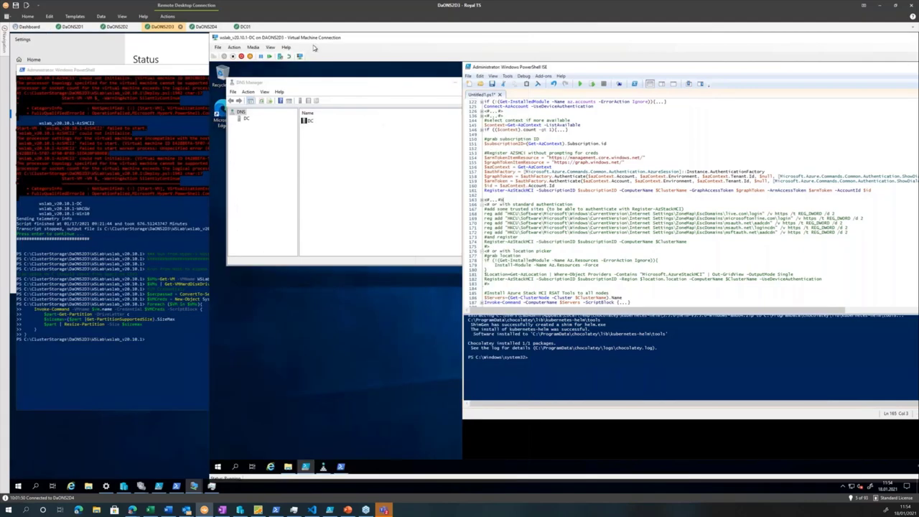
Make the domain controller session full screen and launch Edge with a blank tab
{"action": "double_click", "coordinate": [313, 40]}
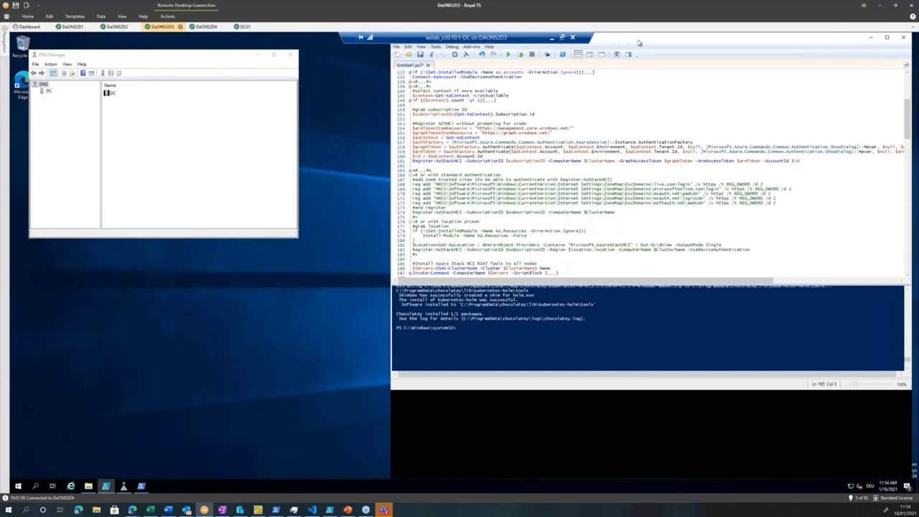
{"action": "left_click_drag", "start_coordinate": [638, 43], "coordinate": [648, 43]}
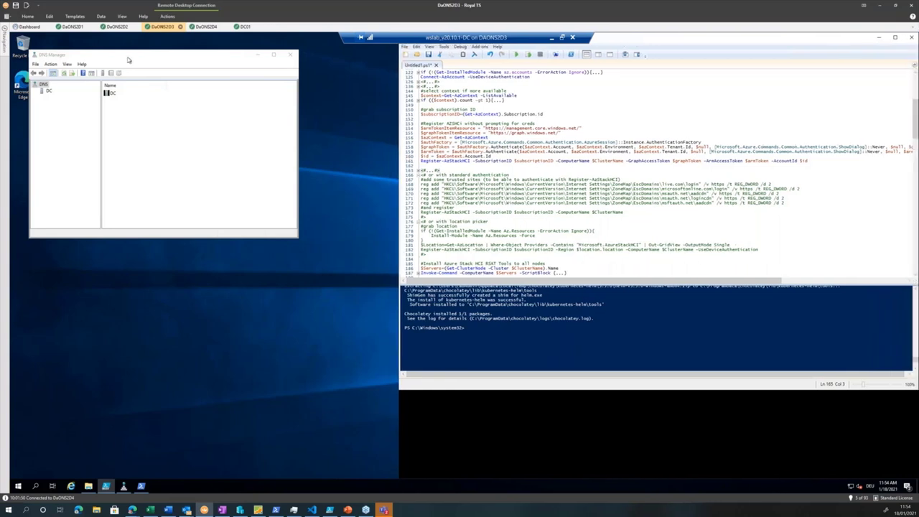
{"action": "left_click_drag", "start_coordinate": [131, 60], "coordinate": [160, 59]}
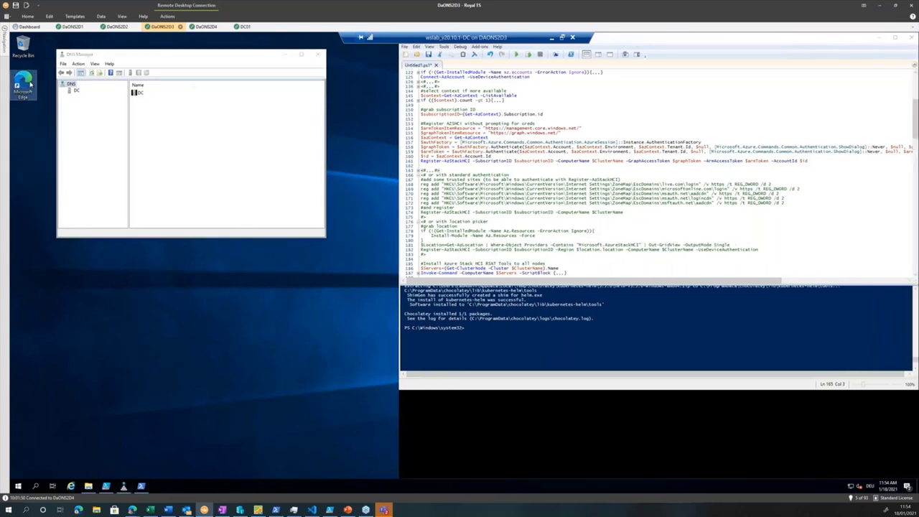
{"action": "double_click", "coordinate": [23, 82]}
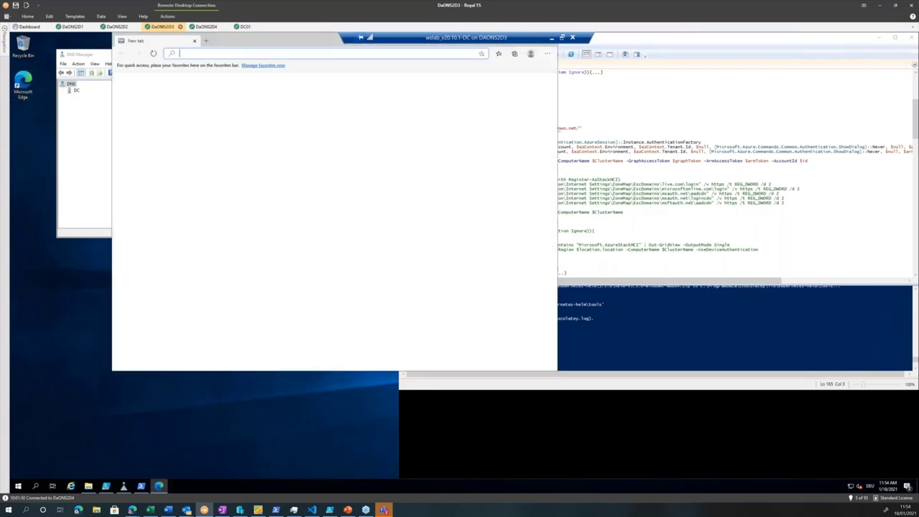
Search Bing for 'wslab' and open the GitHub WSLab result in a new tab
{"action": "type", "text": "wslab"}
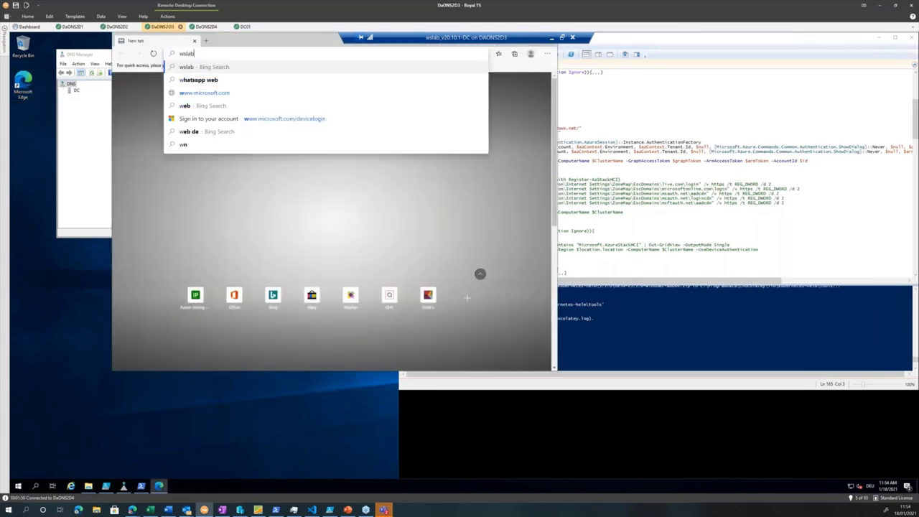
{"action": "key", "text": "Return"}
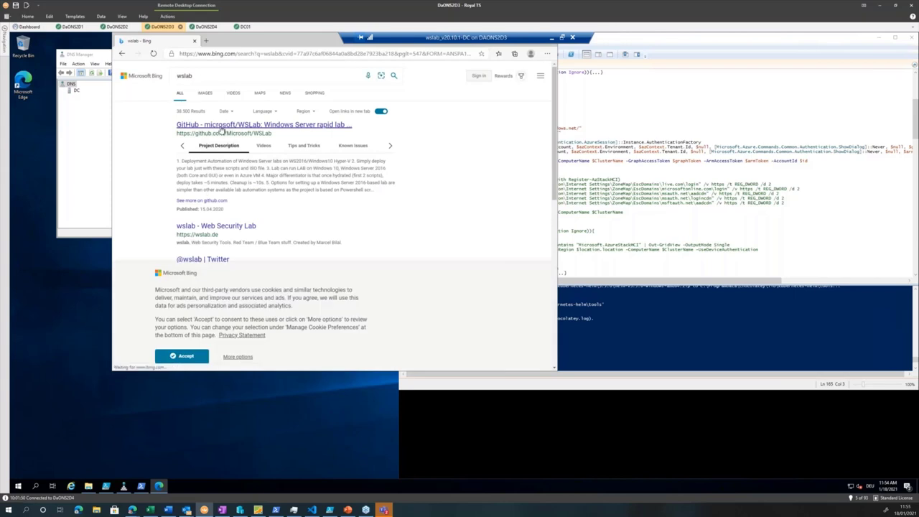
{"action": "left_click", "coordinate": [266, 125]}
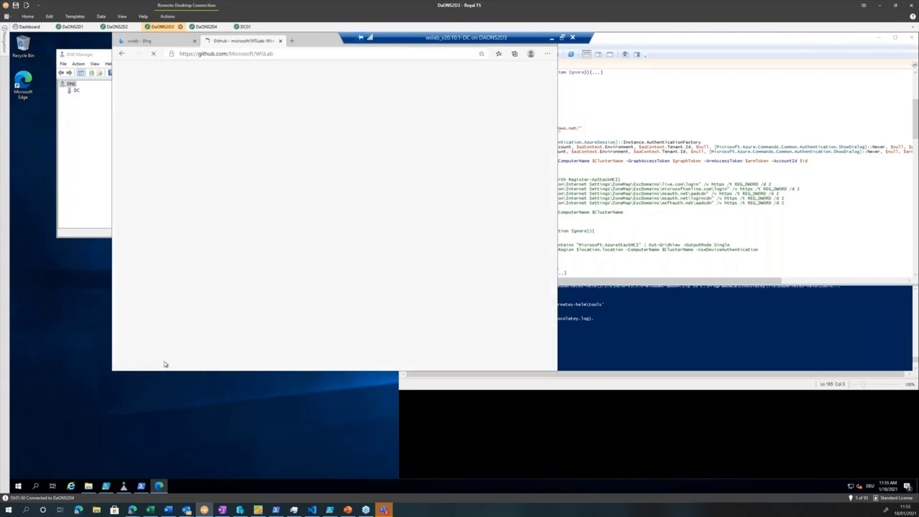
{"action": "left_click_drag", "start_coordinate": [162, 372], "coordinate": [162, 454]}
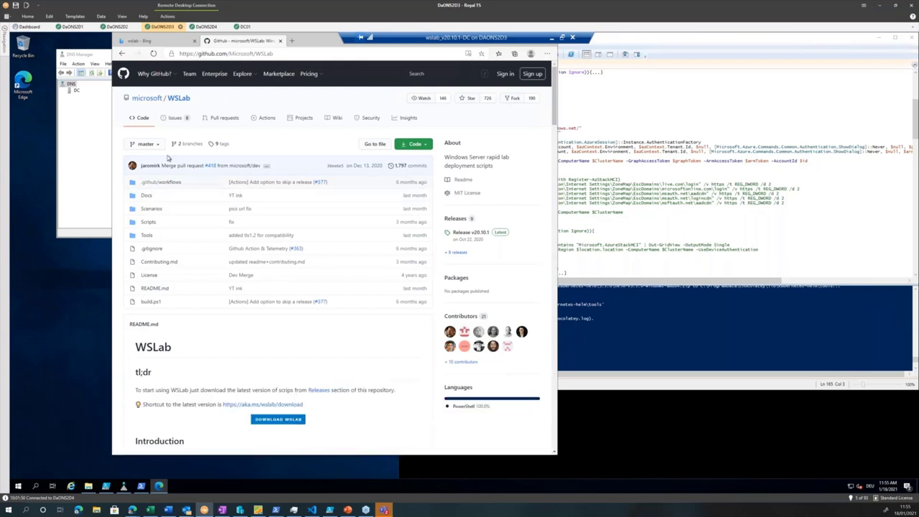
On the dev branch, open Scenarios > AzSHCI and Kubernetes and its Scenario.ps1
{"action": "left_click", "coordinate": [151, 210]}
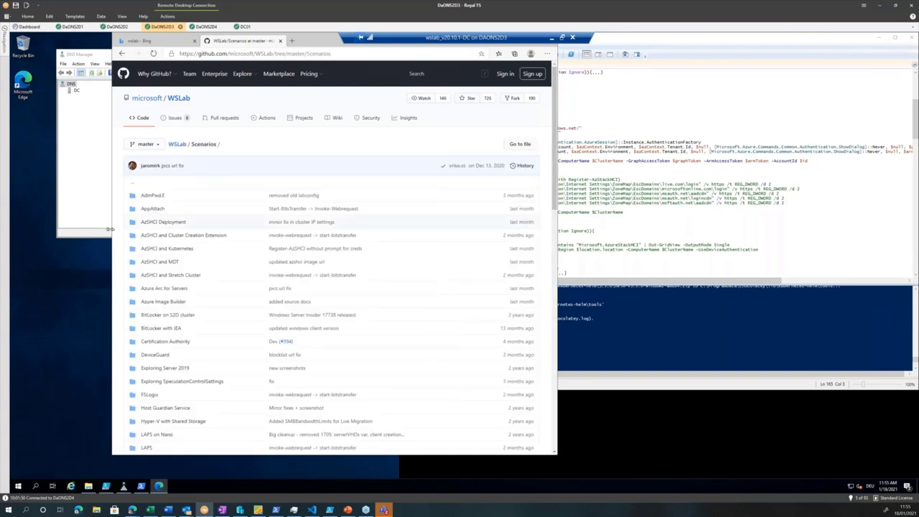
{"action": "left_click_drag", "start_coordinate": [111, 229], "coordinate": [36, 230]}
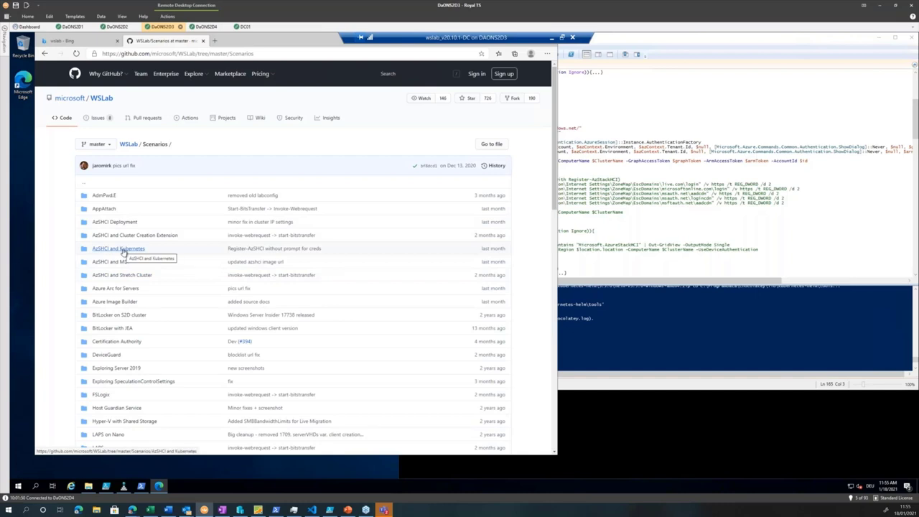
{"action": "left_click", "coordinate": [99, 145]}
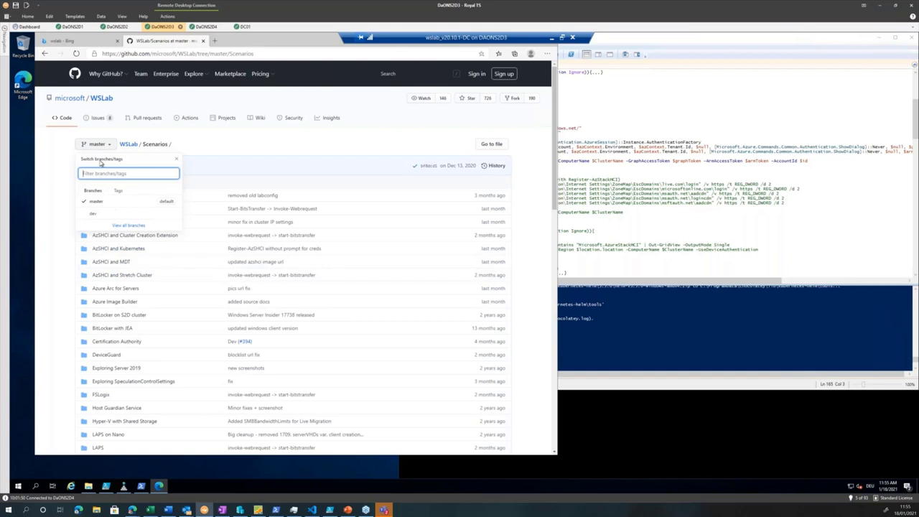
{"action": "left_click", "coordinate": [94, 214]}
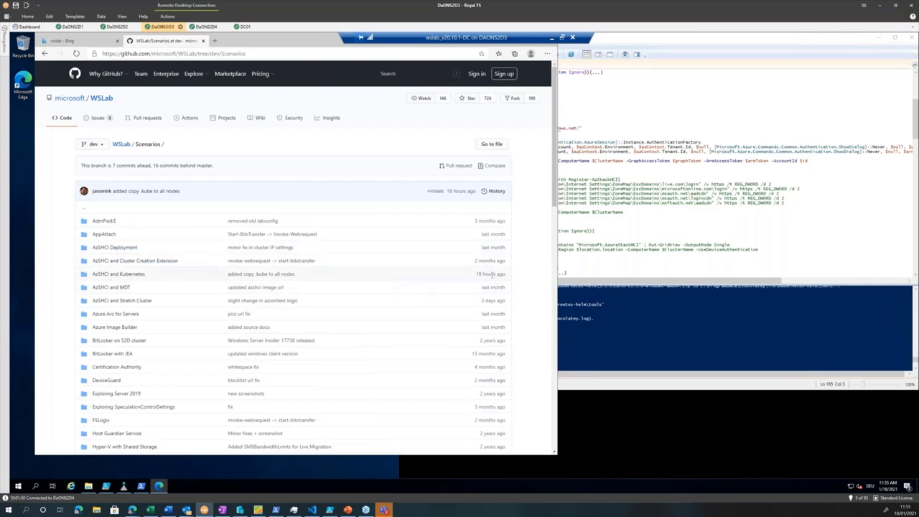
{"action": "mouse_move", "coordinate": [492, 275]}
{"action": "left_click", "coordinate": [102, 276]}
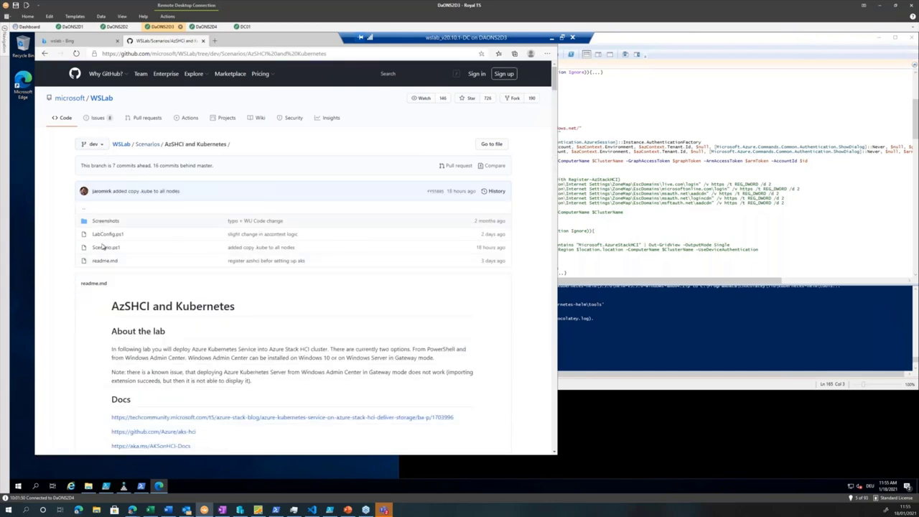
{"action": "left_click", "coordinate": [104, 248]}
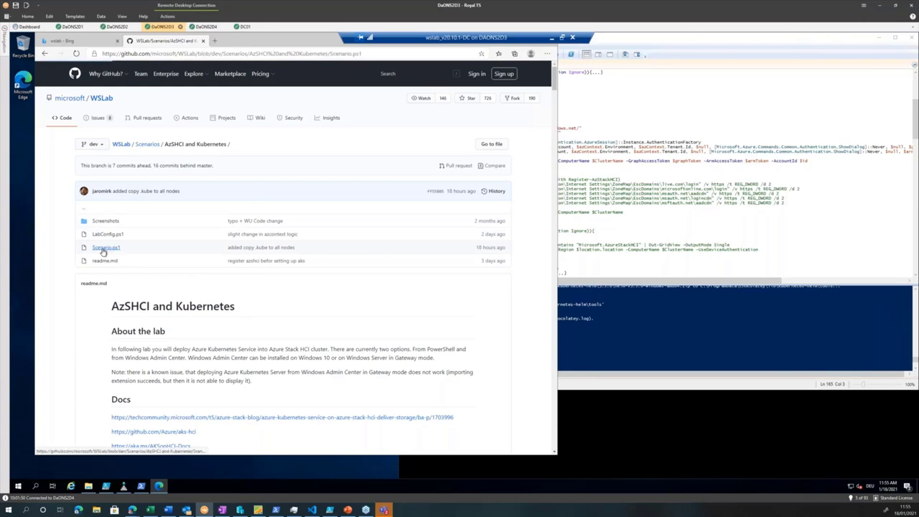
Scroll through Scenario.ps1, compare it with the PowerShell ISE script, and maximize the browser
{"action": "scroll", "coordinate": [178, 254], "scroll_direction": "down", "scroll_amount": 8}
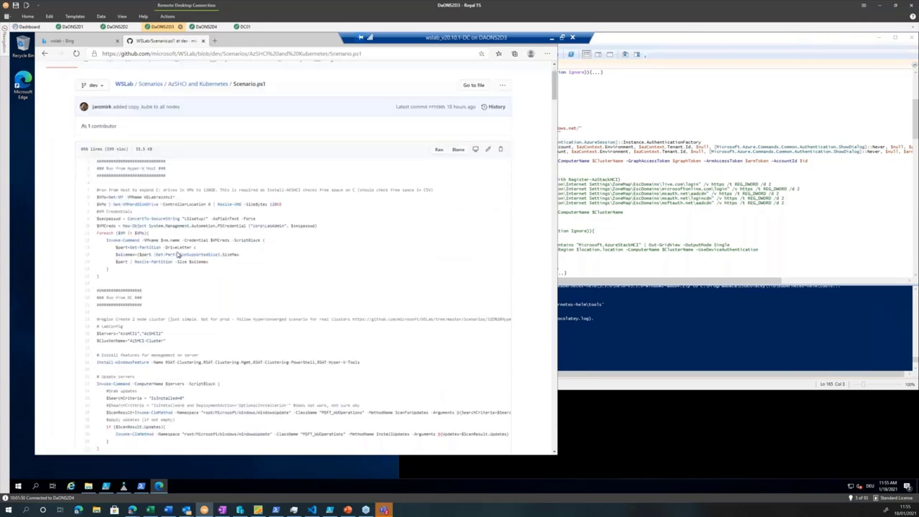
{"action": "scroll", "coordinate": [178, 254], "scroll_direction": "down", "scroll_amount": 12}
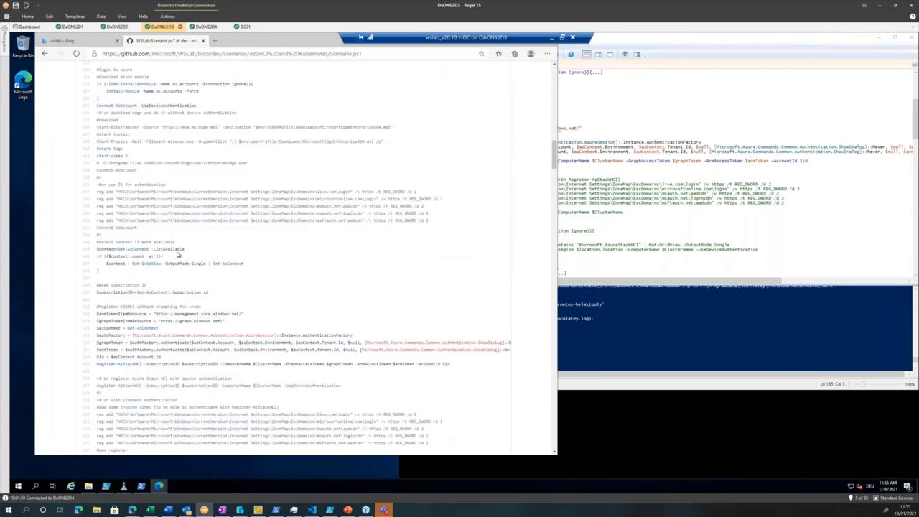
{"action": "scroll", "coordinate": [178, 255], "scroll_direction": "down", "scroll_amount": 12}
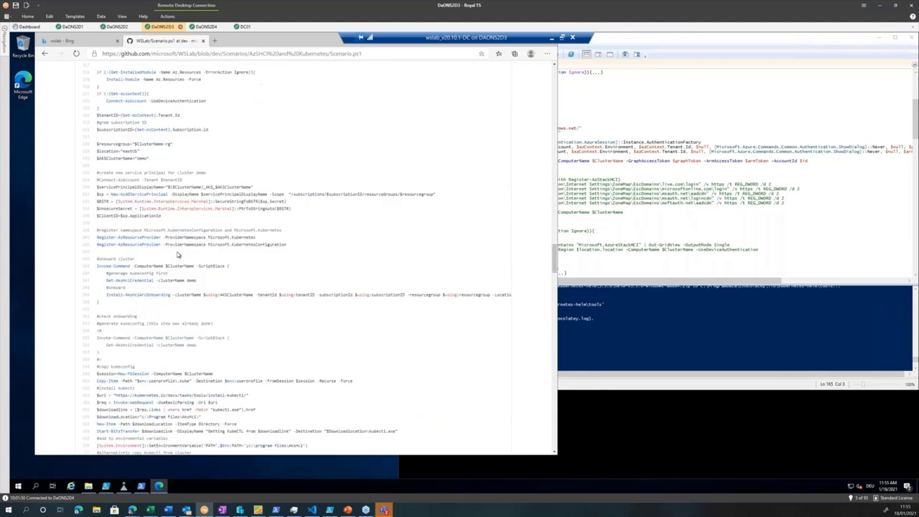
{"action": "scroll", "coordinate": [178, 254], "scroll_direction": "down", "scroll_amount": 10}
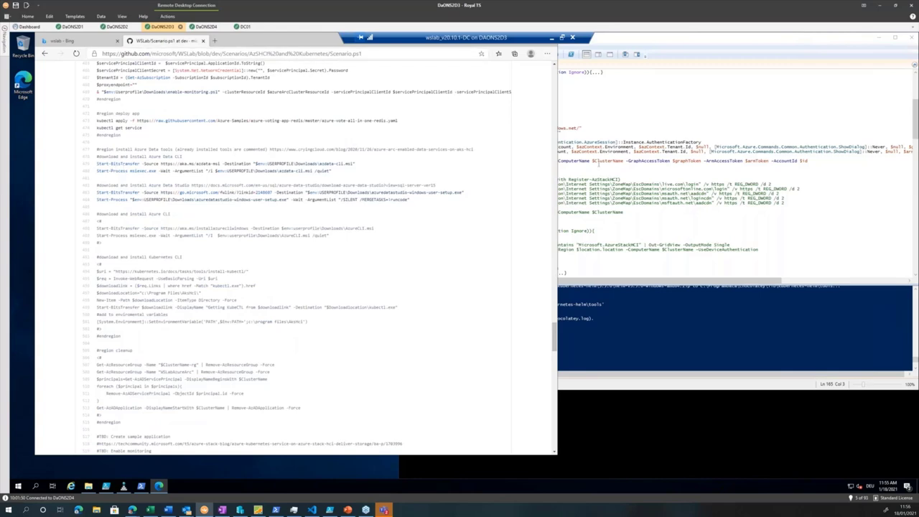
{"action": "left_click", "coordinate": [599, 164]}
{"action": "scroll", "coordinate": [550, 184], "scroll_direction": "up", "scroll_amount": 5}
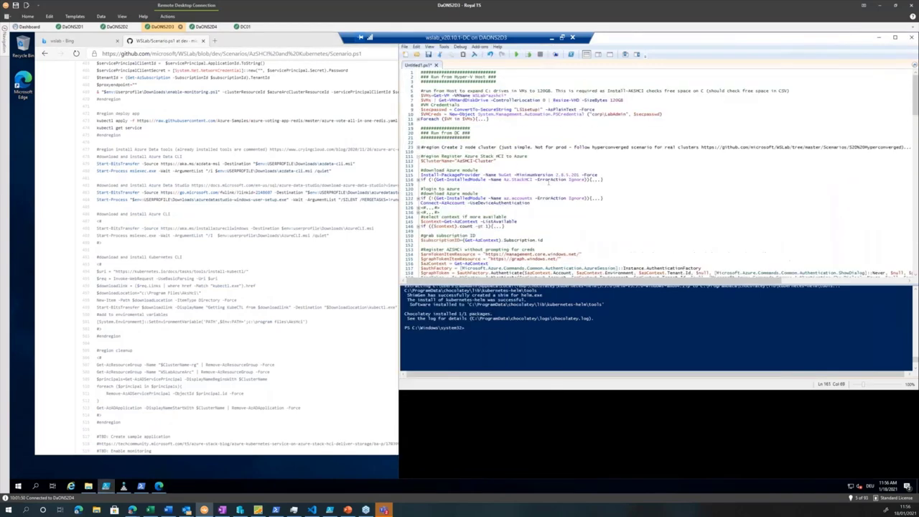
{"action": "scroll", "coordinate": [533, 166], "scroll_direction": "down", "scroll_amount": 9}
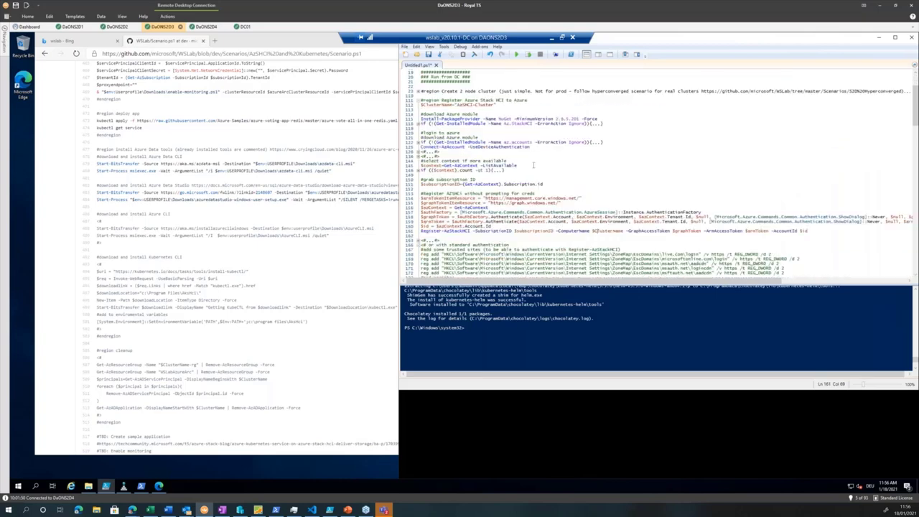
{"action": "scroll", "coordinate": [533, 165], "scroll_direction": "down", "scroll_amount": 7}
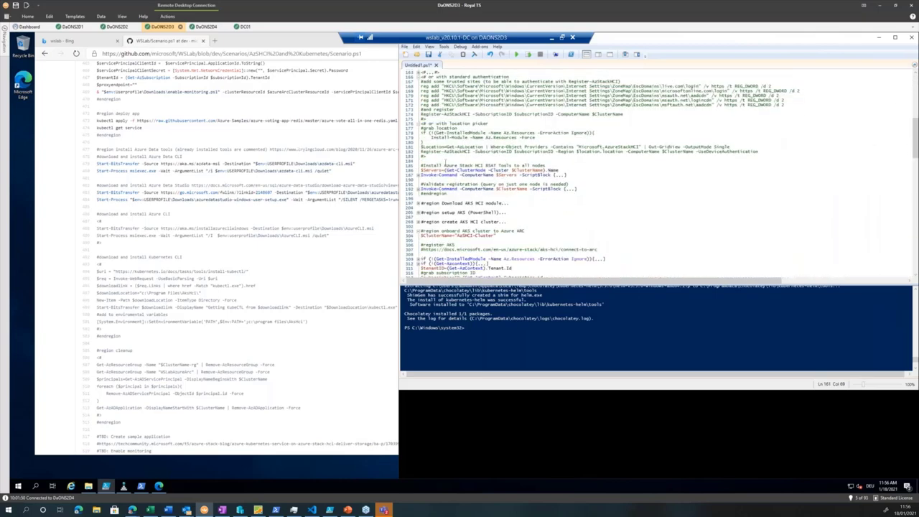
{"action": "left_click", "coordinate": [238, 42]}
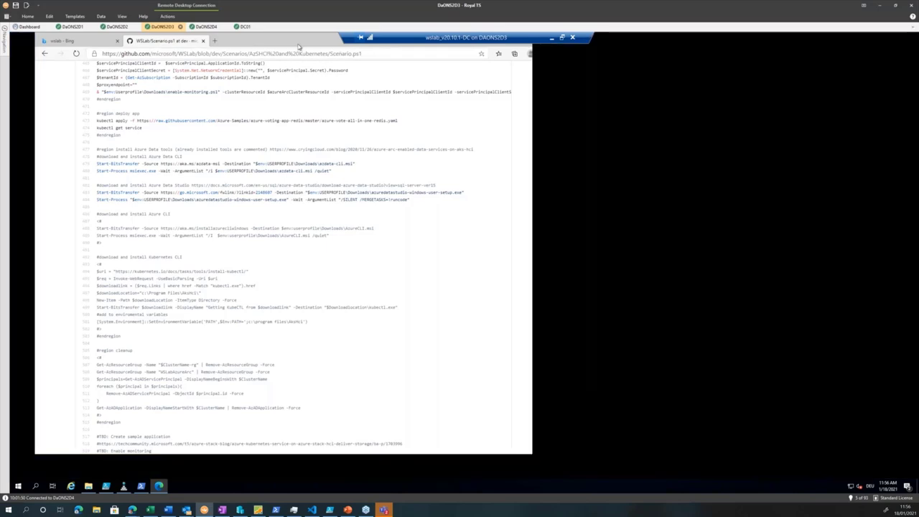
{"action": "double_click", "coordinate": [298, 46]}
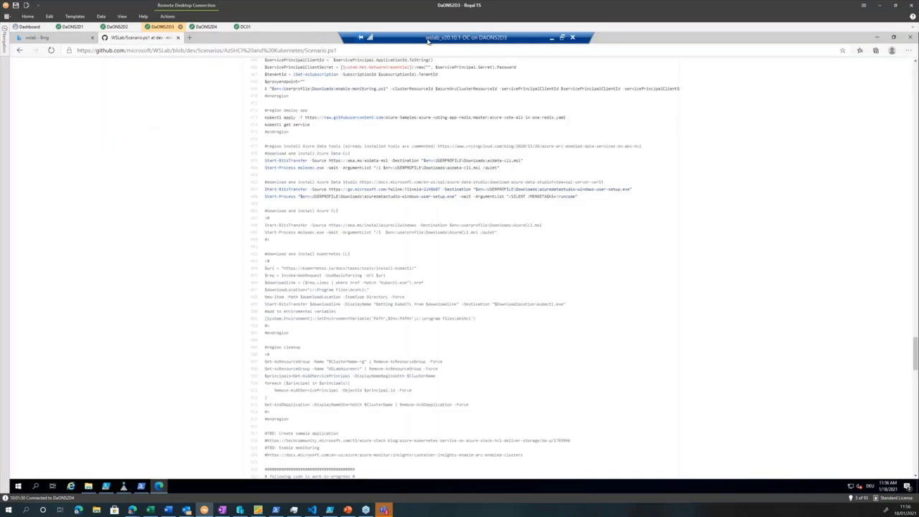
In the host's Hyper-V Manager, check the wslab_v20.10.1-AzSHCI2 VM, then minimize it
{"action": "double_click", "coordinate": [429, 38]}
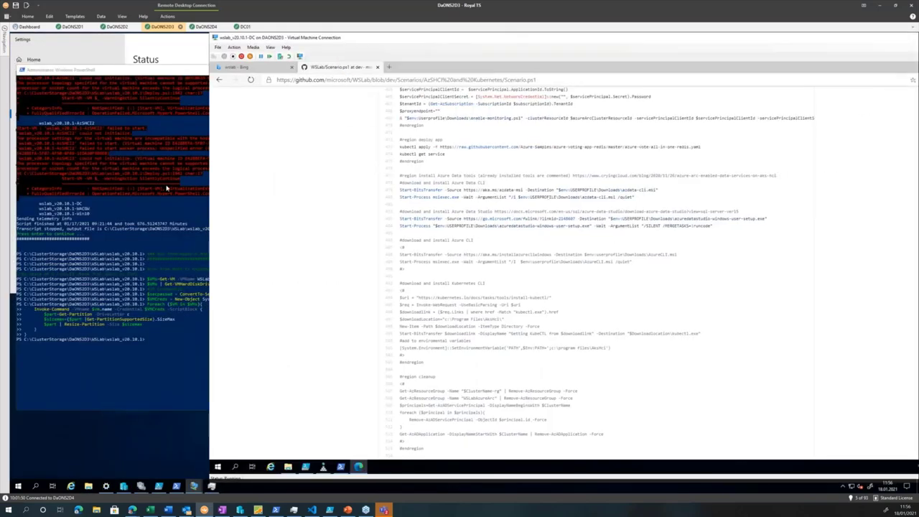
{"action": "left_click", "coordinate": [167, 189]}
{"action": "mouse_move", "coordinate": [194, 486]}
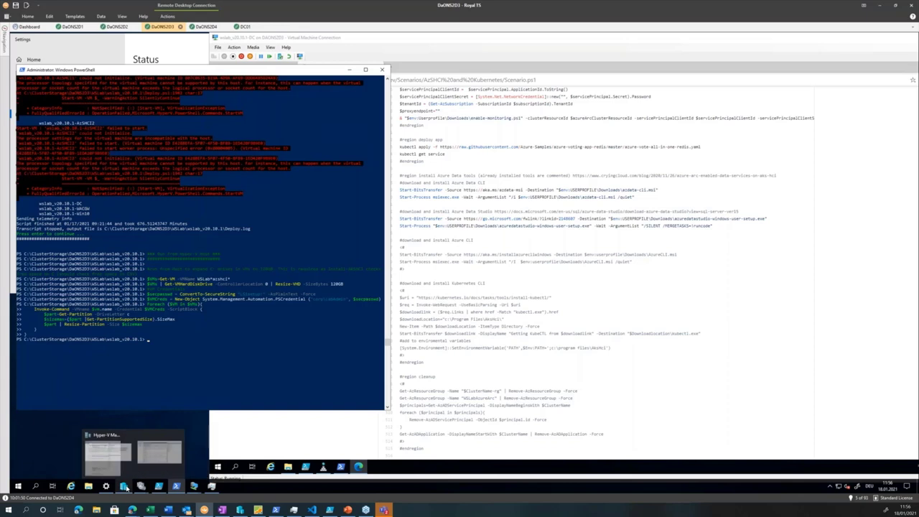
{"action": "left_click", "coordinate": [124, 487]}
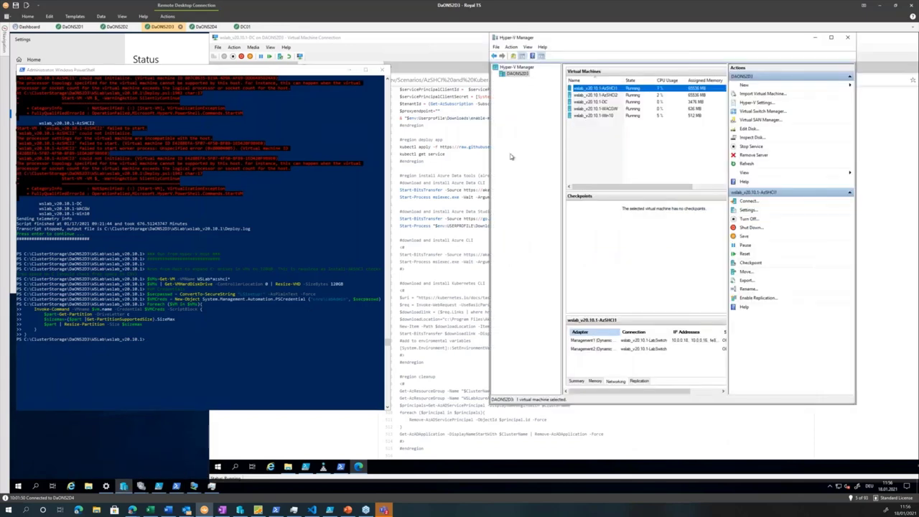
{"action": "left_click", "coordinate": [596, 95]}
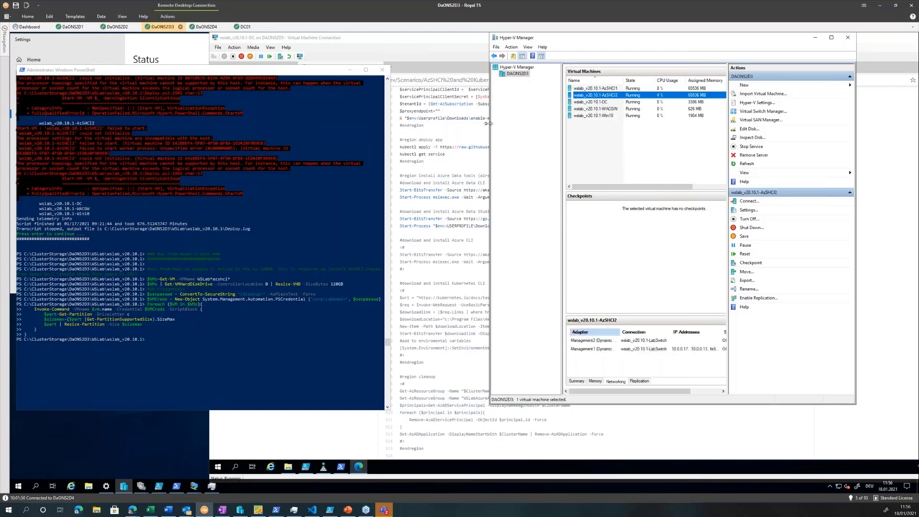
{"action": "left_click_drag", "start_coordinate": [491, 126], "coordinate": [399, 132]}
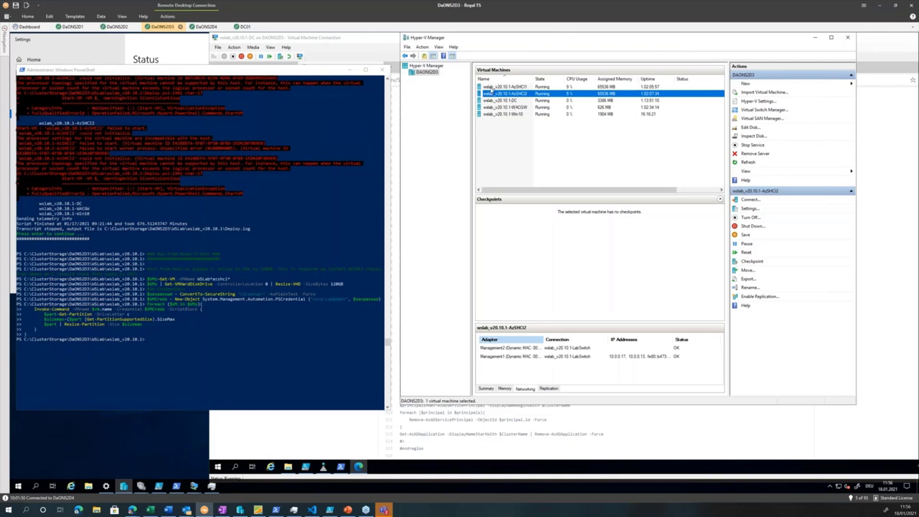
{"action": "left_click", "coordinate": [810, 41]}
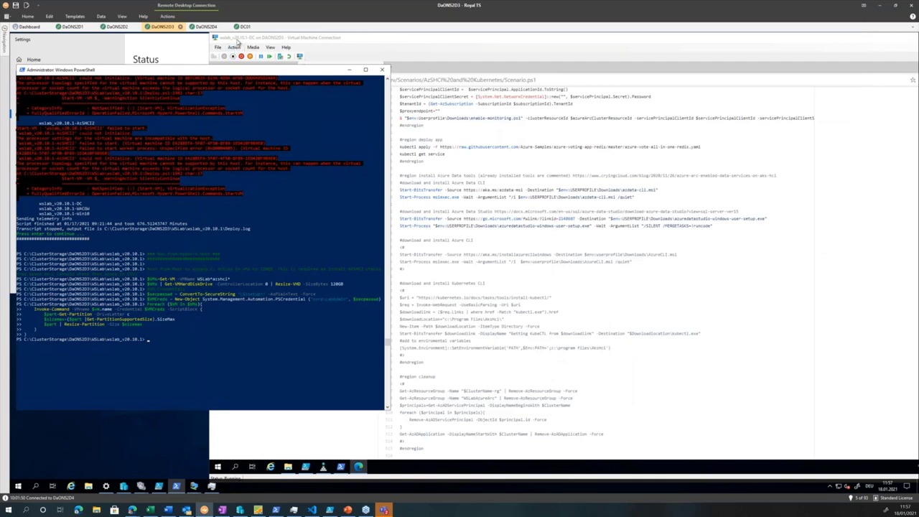
In the domain controller VM, expand Start > Windows Administrative Tools
{"action": "left_click", "coordinate": [238, 41]}
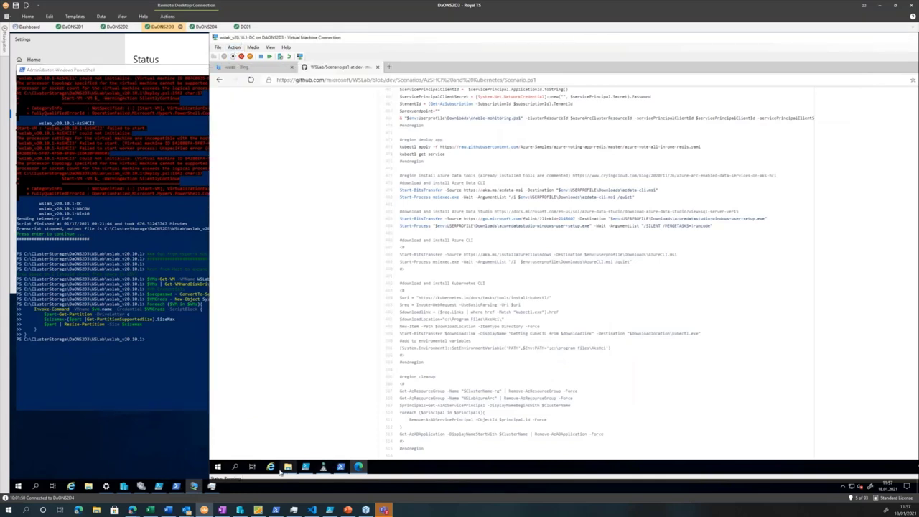
{"action": "left_click", "coordinate": [217, 468]}
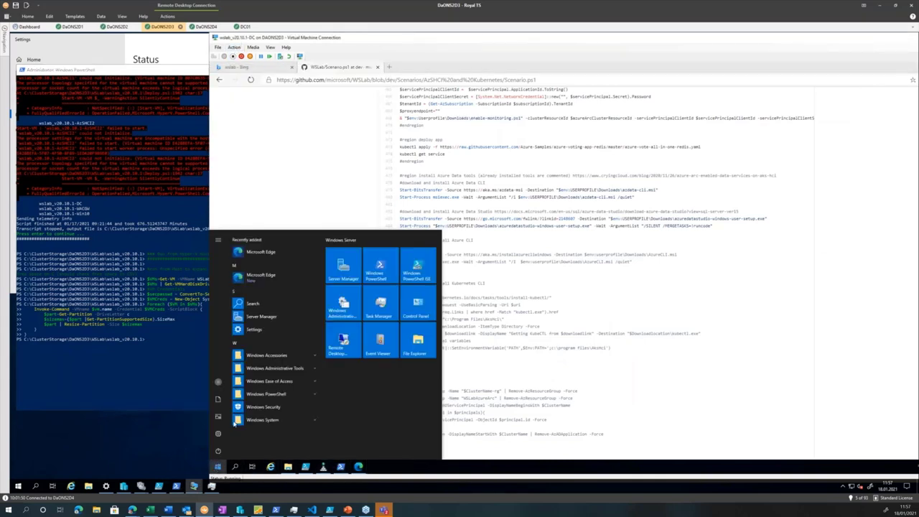
{"action": "left_click", "coordinate": [273, 369]}
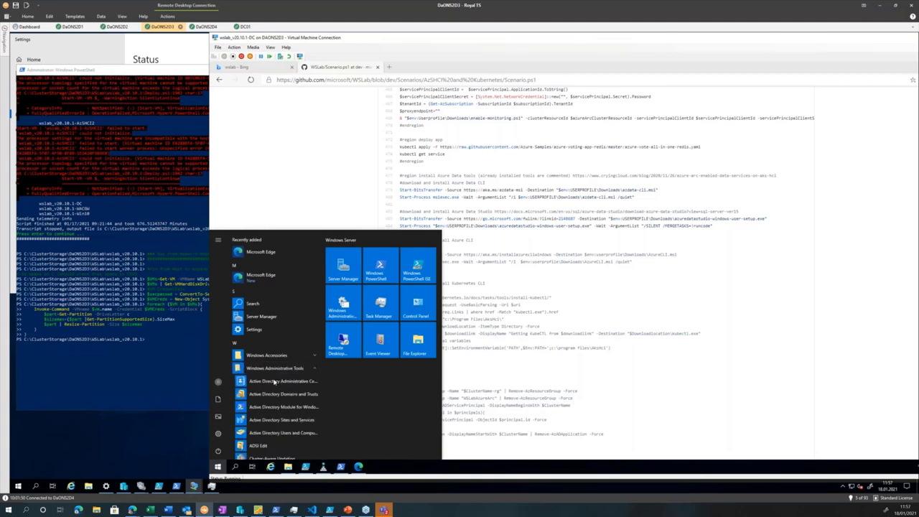
{"action": "scroll", "coordinate": [276, 395], "scroll_direction": "down", "scroll_amount": 5}
Launch Hyper-V Manager in the lab VM and connect to server AzSHCI
{"action": "scroll", "coordinate": [275, 399], "scroll_direction": "down", "scroll_amount": 3}
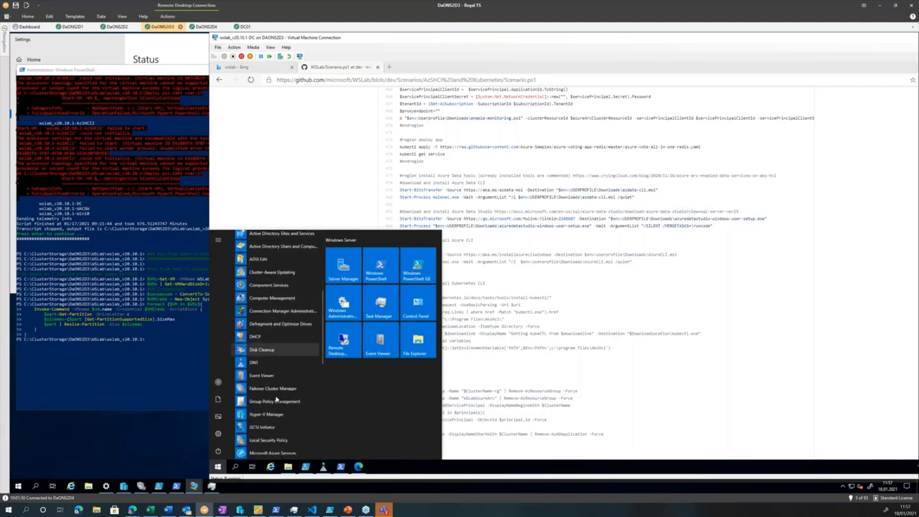
{"action": "left_click", "coordinate": [265, 361]}
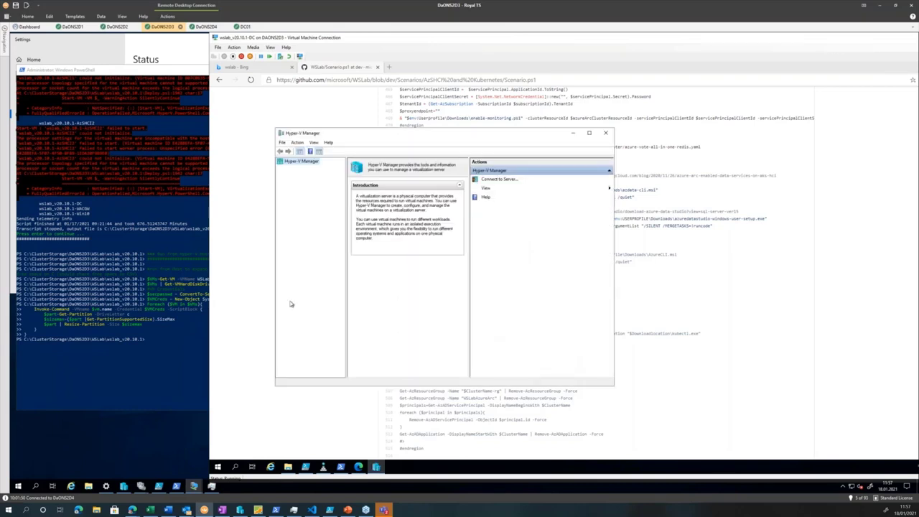
{"action": "left_click", "coordinate": [489, 179]}
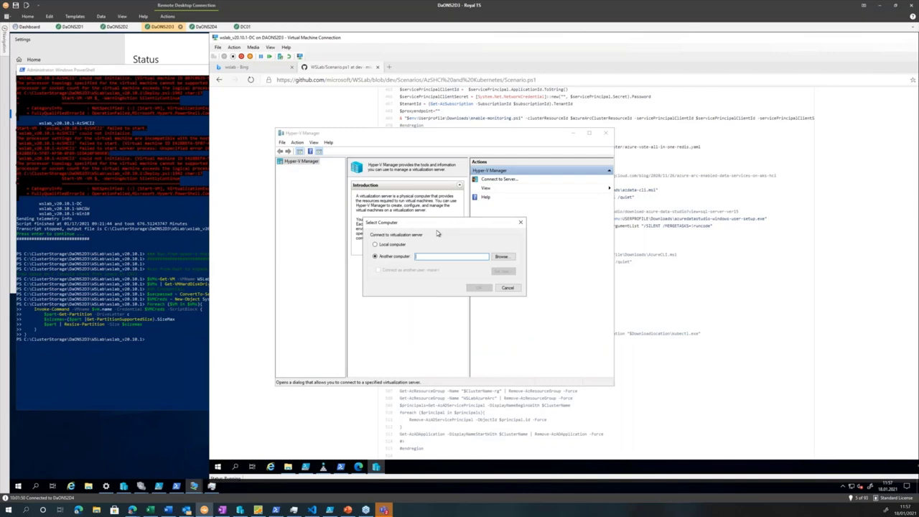
{"action": "type", "text": "Az"}
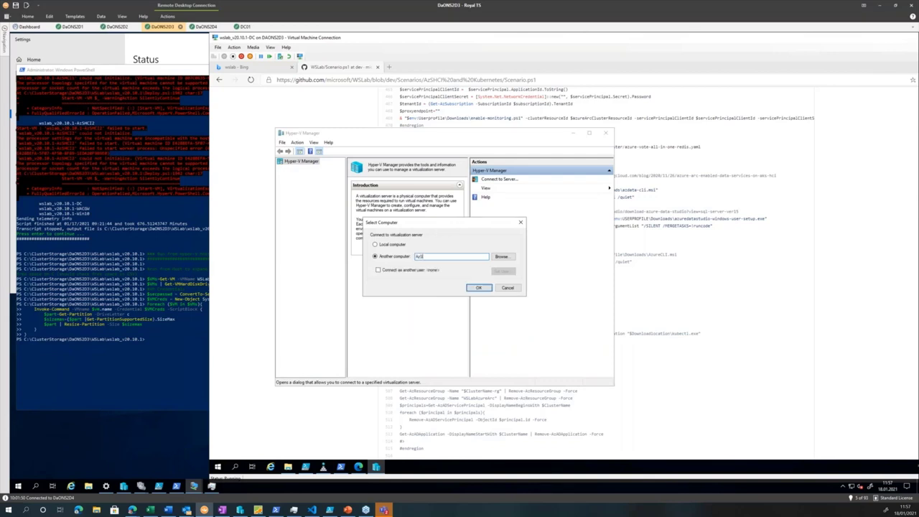
{"action": "type", "text": "SHCI"}
{"action": "key", "text": "Return"}
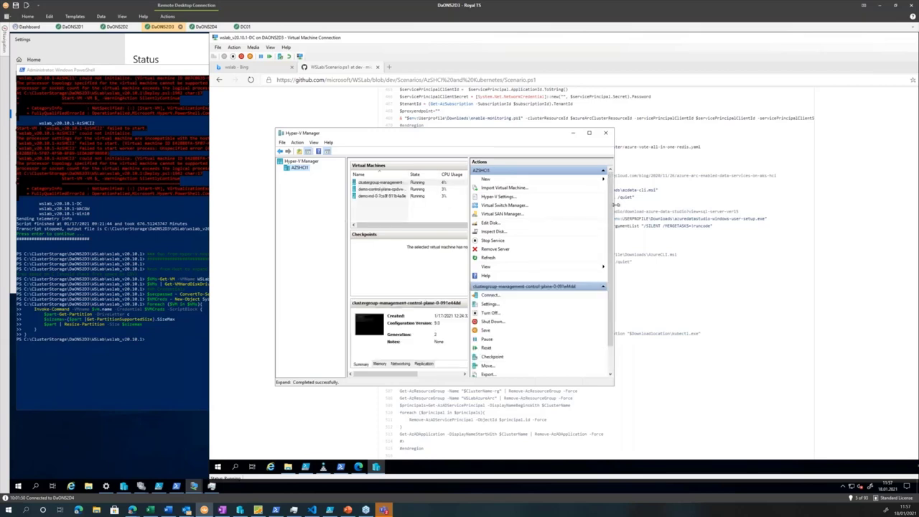
Widen the VM list and also connect to server azSHCI2
{"action": "left_click_drag", "start_coordinate": [615, 204], "coordinate": [752, 224]}
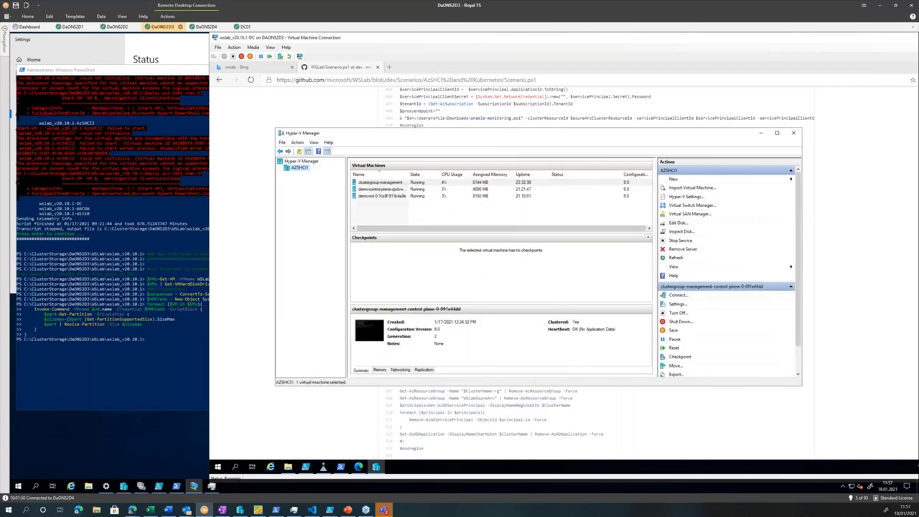
{"action": "left_click", "coordinate": [407, 182]}
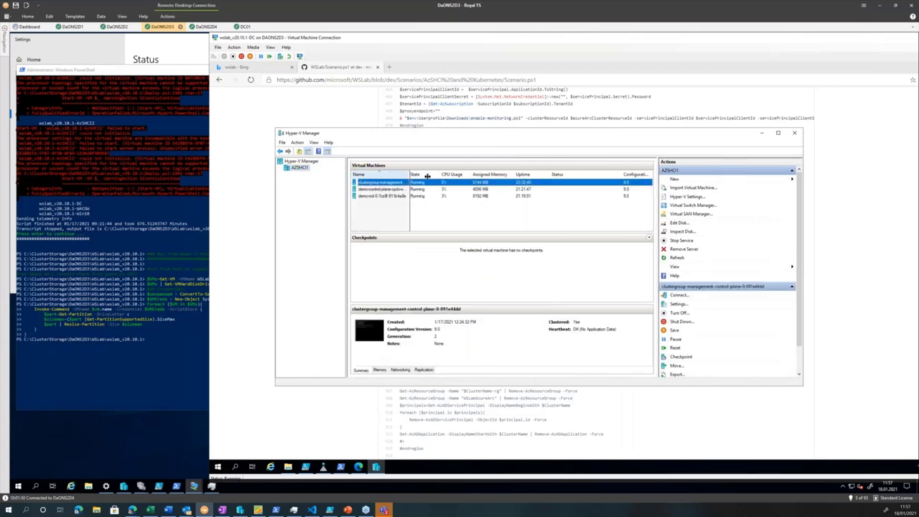
{"action": "left_click", "coordinate": [298, 167]}
{"action": "left_click", "coordinate": [321, 167]}
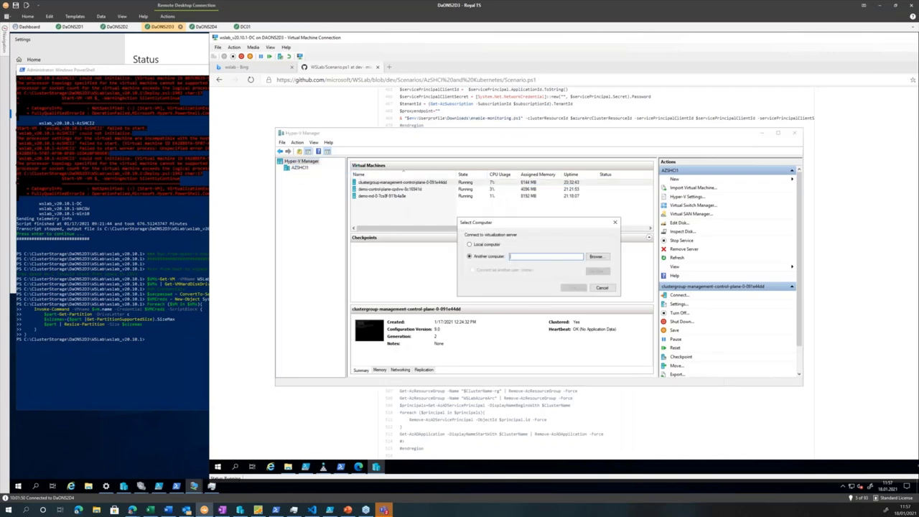
{"action": "type", "text": "azSHCI2"}
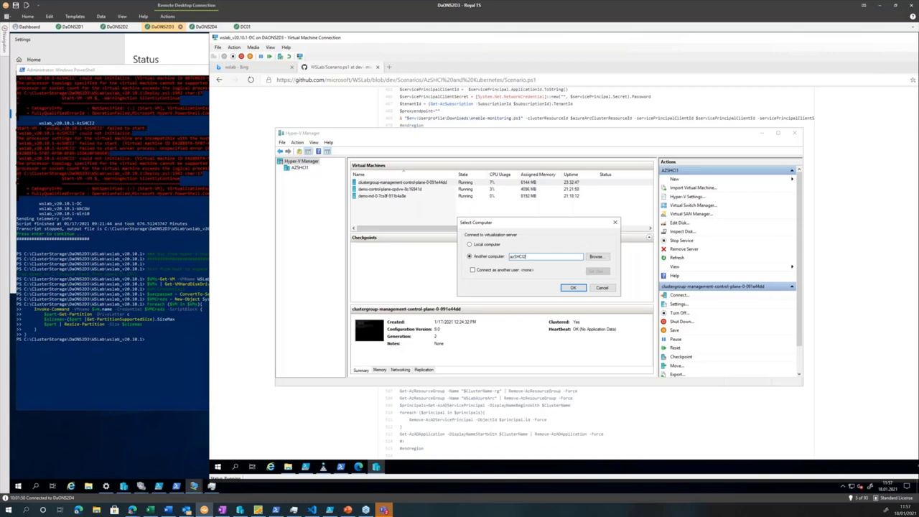
{"action": "key", "text": "Return"}
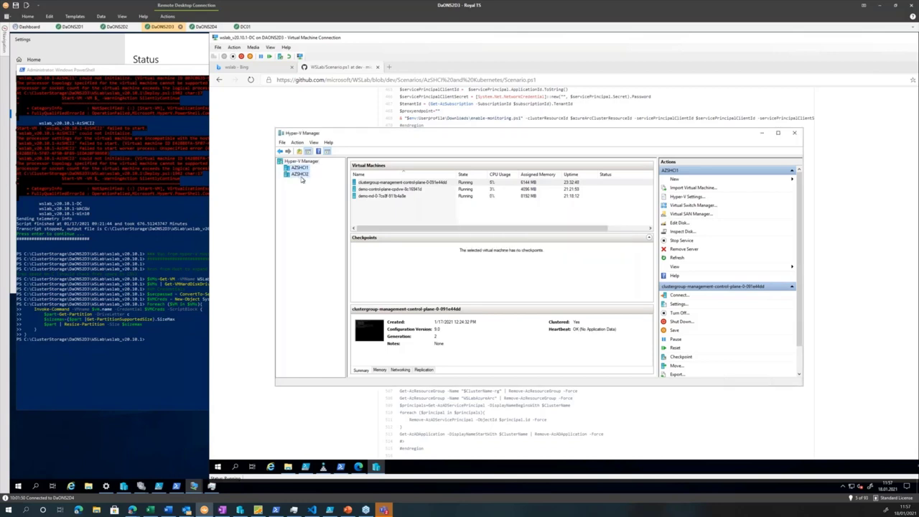
Review AZSHCI2's load-balancer and demo-md-0 worker VMs
{"action": "left_click", "coordinate": [299, 175]}
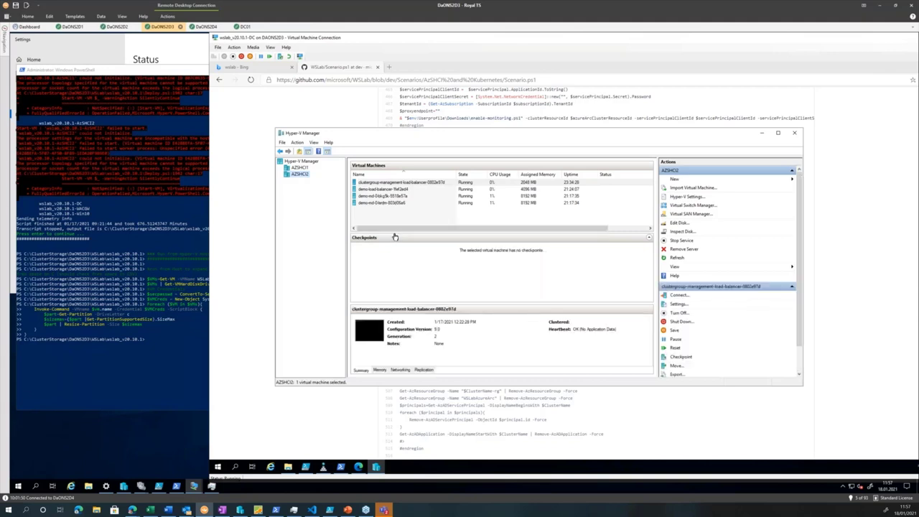
{"action": "left_click_drag", "start_coordinate": [393, 234], "coordinate": [397, 283]}
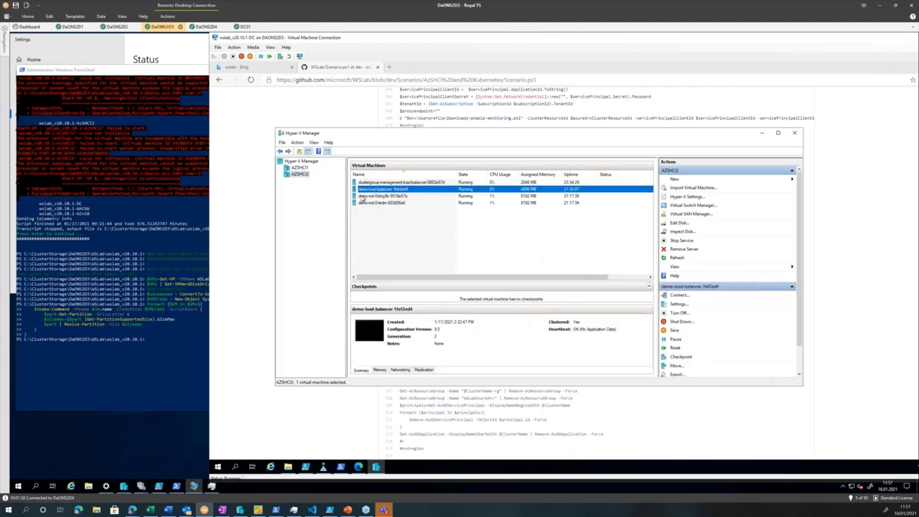
{"action": "left_click", "coordinate": [363, 195]}
{"action": "left_click", "coordinate": [362, 188]}
{"action": "left_click", "coordinate": [361, 184]}
{"action": "left_click", "coordinate": [362, 195]}
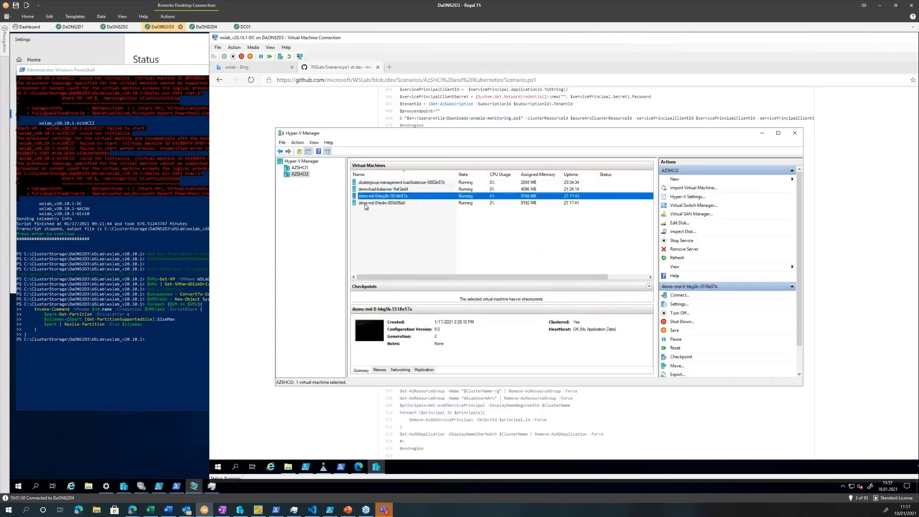
{"action": "left_click", "coordinate": [364, 203]}
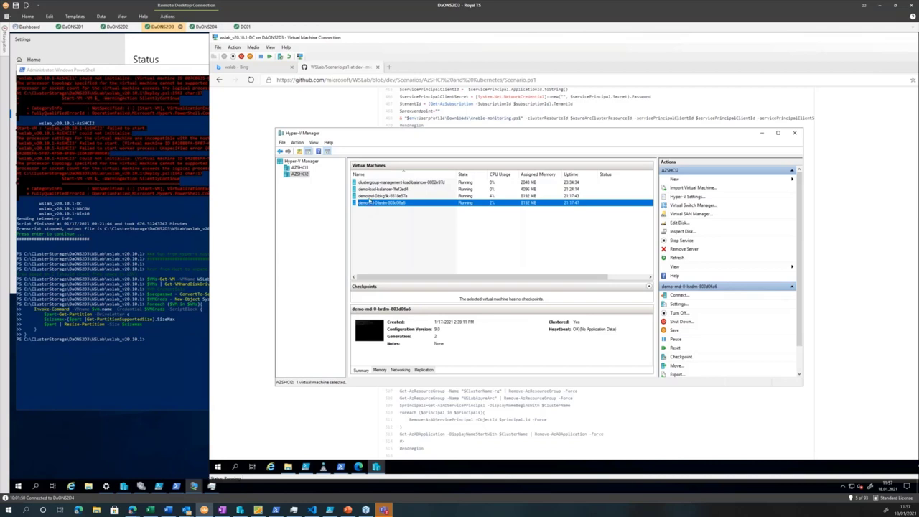
Review a demo-md-0 worker VM on AZSHCI1, then minimize Hyper-V Manager
{"action": "left_click", "coordinate": [299, 167]}
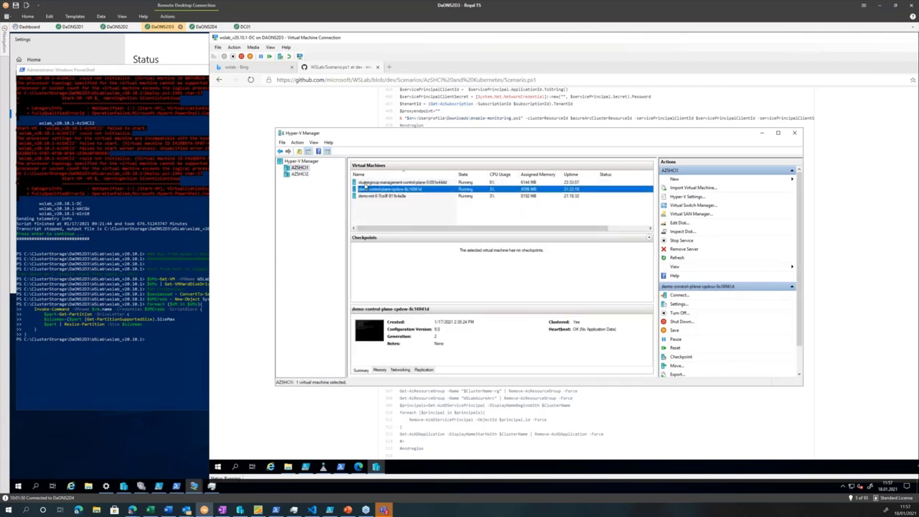
{"action": "left_click", "coordinate": [369, 196]}
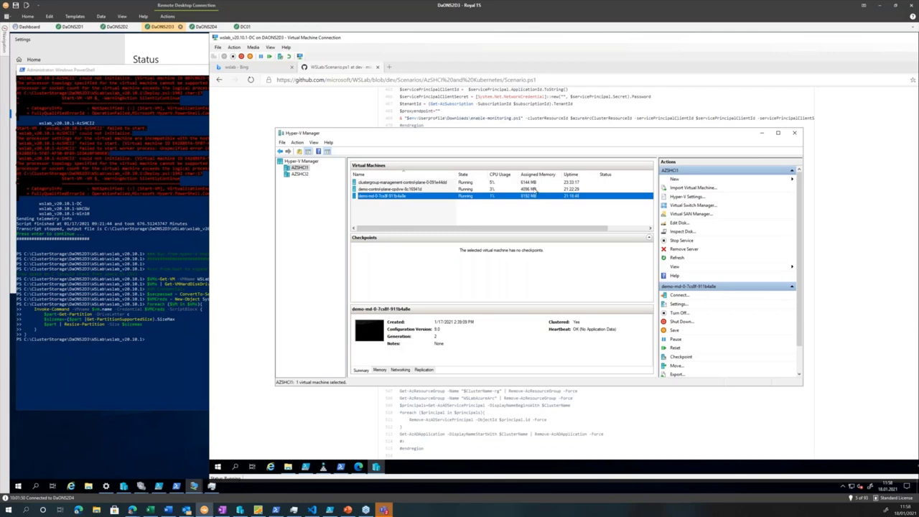
{"action": "left_click", "coordinate": [762, 134]}
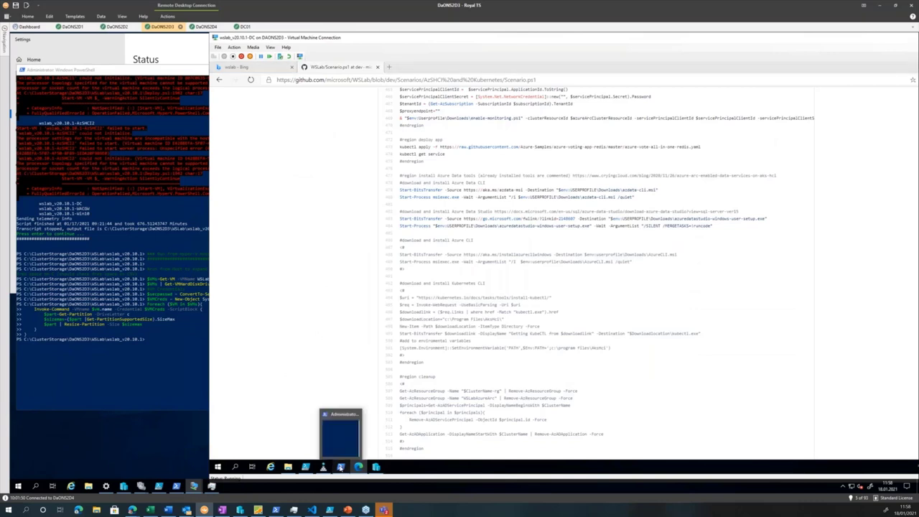
Restore the lab VM's PowerShell console and run kubectl to show its command help
{"action": "left_click", "coordinate": [340, 467]}
{"action": "left_click_drag", "start_coordinate": [580, 67], "coordinate": [277, 70]}
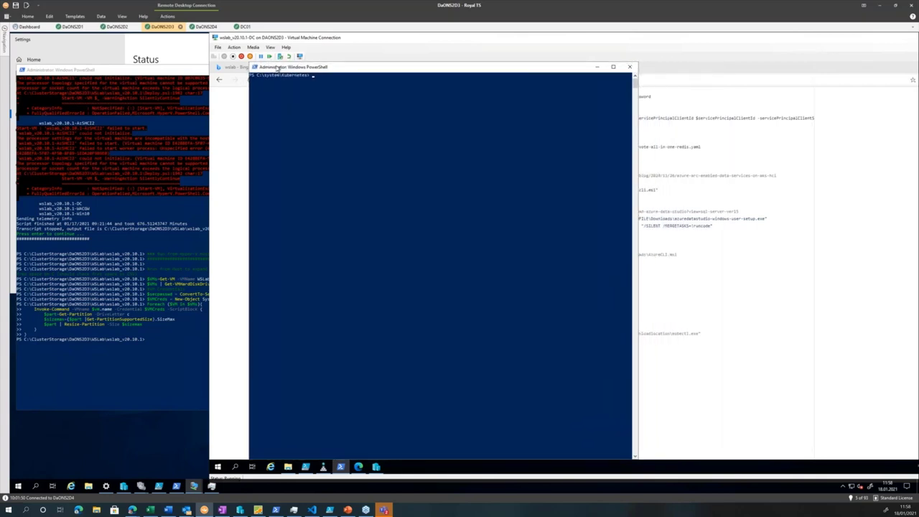
{"action": "left_click", "coordinate": [280, 127]}
{"action": "key", "text": "Return"}
{"action": "key", "text": "Return"}
{"action": "type", "text": "kubectl"}
{"action": "key", "text": "Return"}
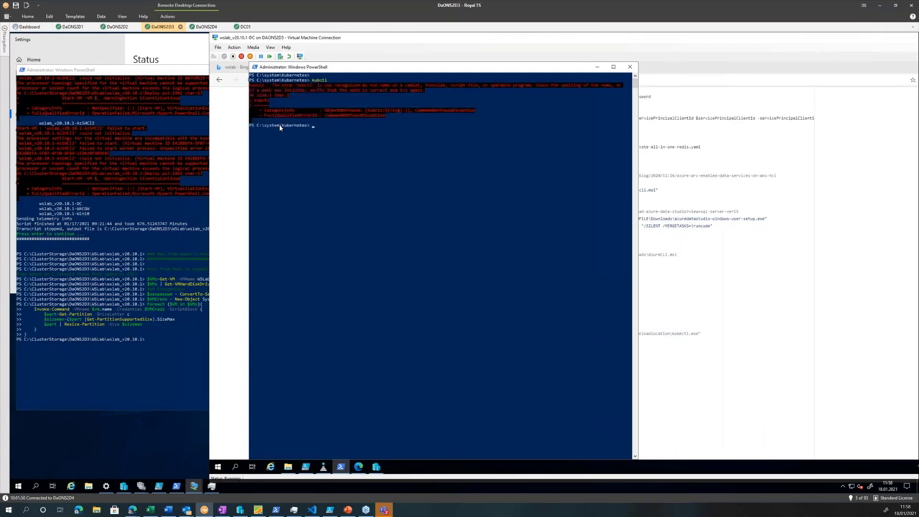
{"action": "key", "text": "Up"}
{"action": "key", "text": "Return"}
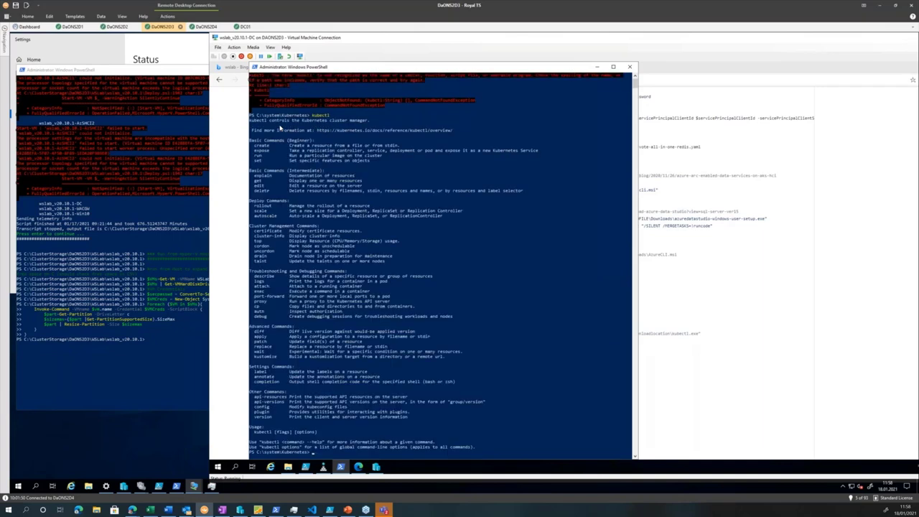
{"action": "key", "text": "Return"}
{"action": "key", "text": "Return"}
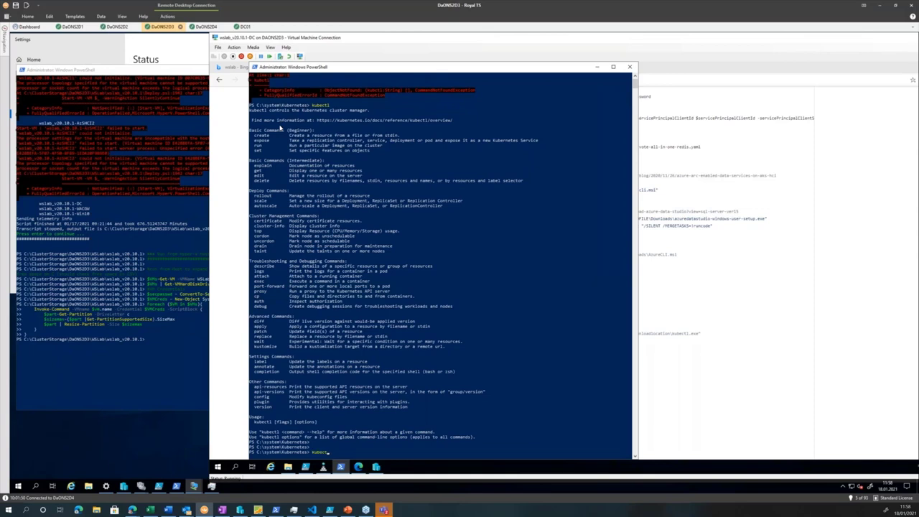
Try listing all cluster resources; the mistyped 'gat' command errors and is recalled for fixing
{"action": "type", "text": "kubectl get all"}
{"action": "key", "text": "Return"}
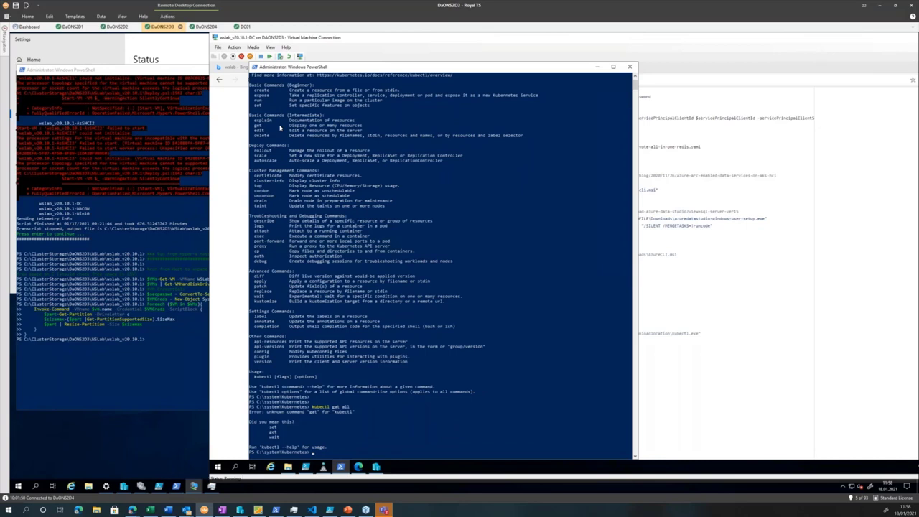
{"action": "key", "text": "Up"}
Set the PowerShell console font size to 28 and dismiss the shortcut update error
{"action": "double_click", "coordinate": [275, 40]}
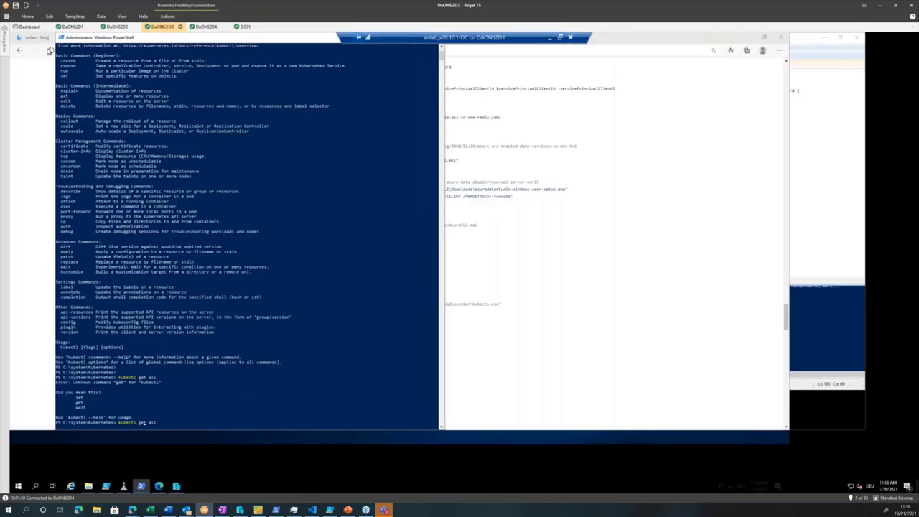
{"action": "left_click", "coordinate": [60, 37]}
{"action": "left_click", "coordinate": [75, 108]}
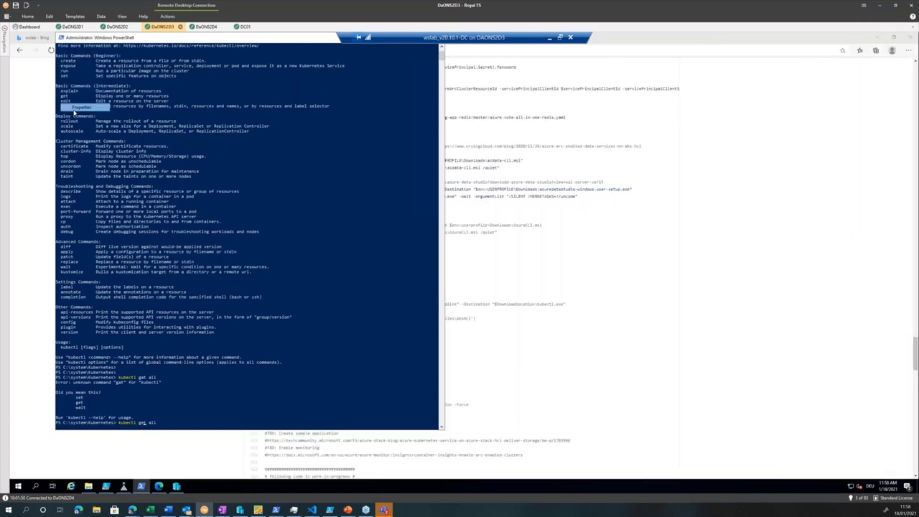
{"action": "left_click", "coordinate": [90, 55]}
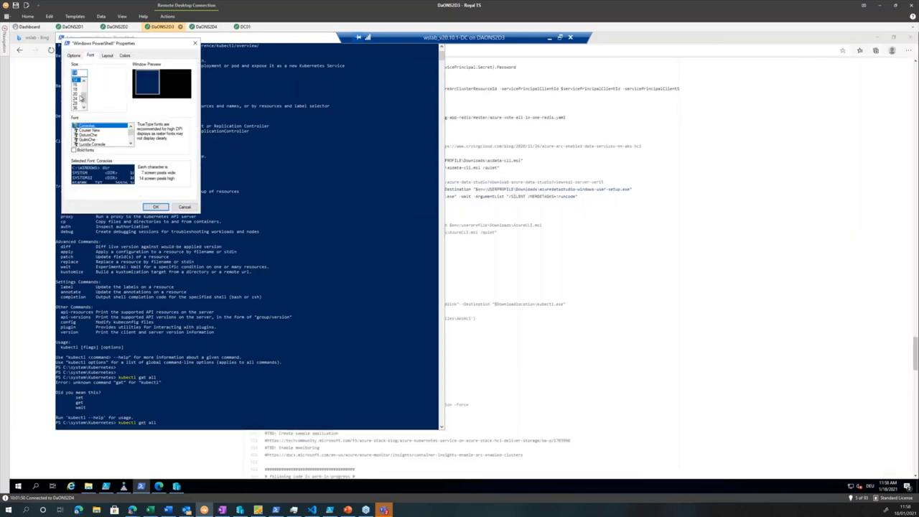
{"action": "left_click", "coordinate": [81, 98]}
{"action": "left_click", "coordinate": [79, 104]}
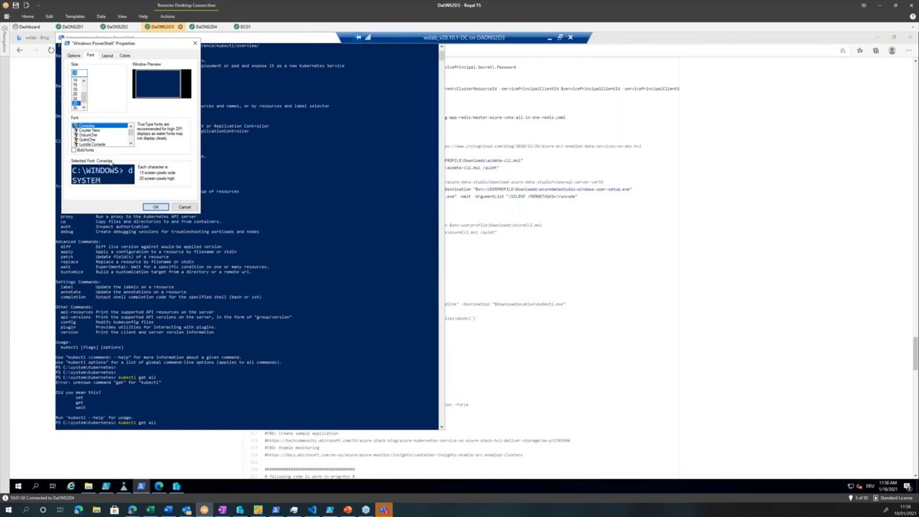
{"action": "left_click", "coordinate": [155, 207]}
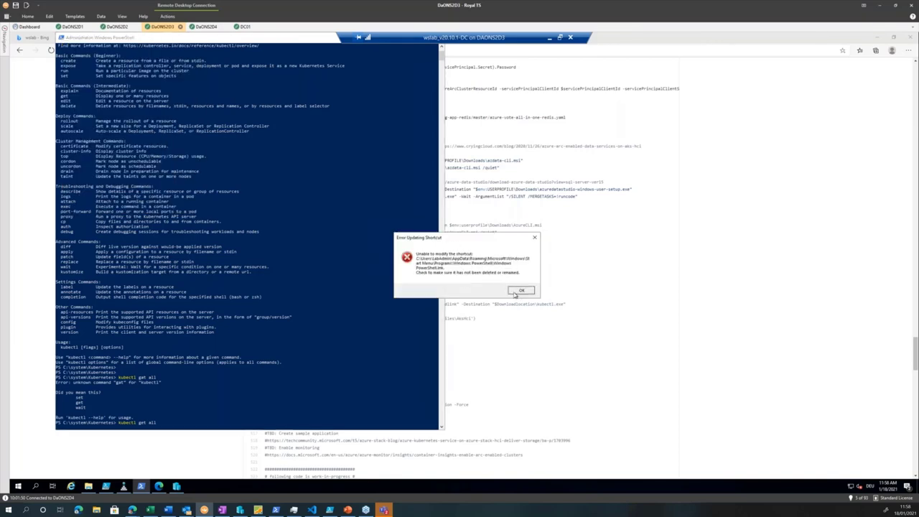
{"action": "left_click", "coordinate": [517, 291]}
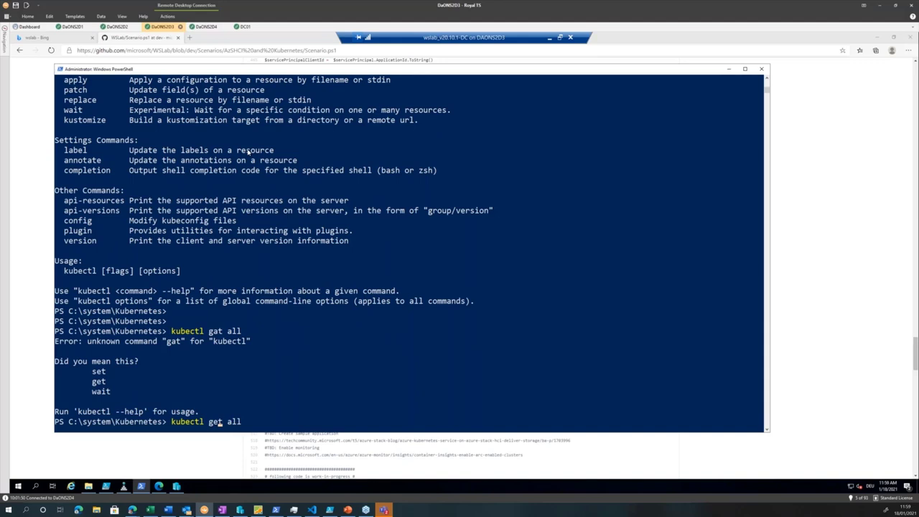
Run kubectl get all, showing only the kubernetes ClusterIP service, then list the folder's YAML files
{"action": "key", "text": "Return"}
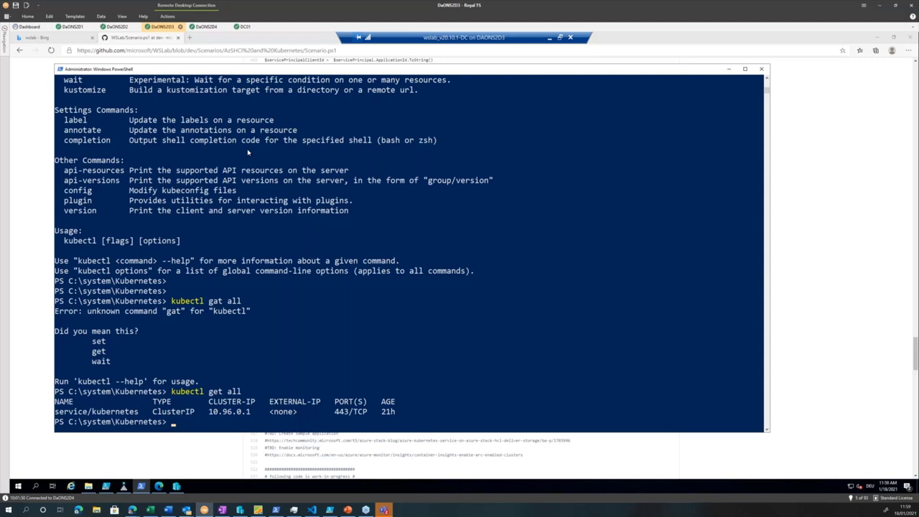
{"action": "type", "text": "dir"}
{"action": "key", "text": "Return"}
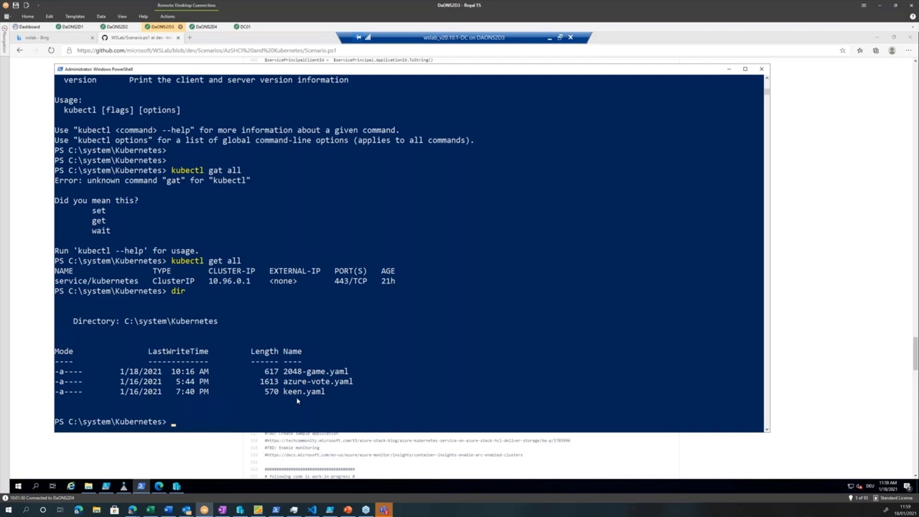
Review the Service and Deployment definitions of 2048-game.yaml in Notepad, then close it
{"action": "type", "text": "note .\\"}
{"action": "type", "text": "20"}
{"action": "type", "text": "48"}
{"action": "key", "text": "Tab"}
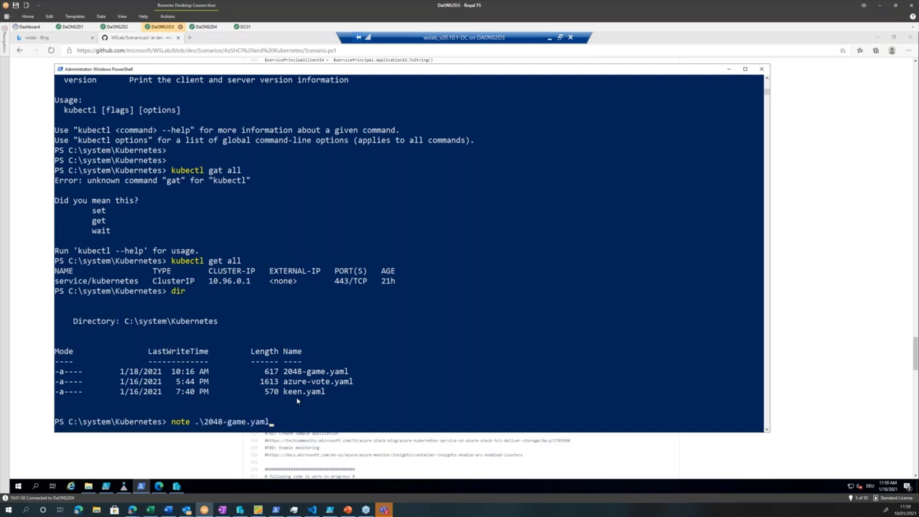
{"action": "key", "text": "Return"}
{"action": "key", "text": "Up"}
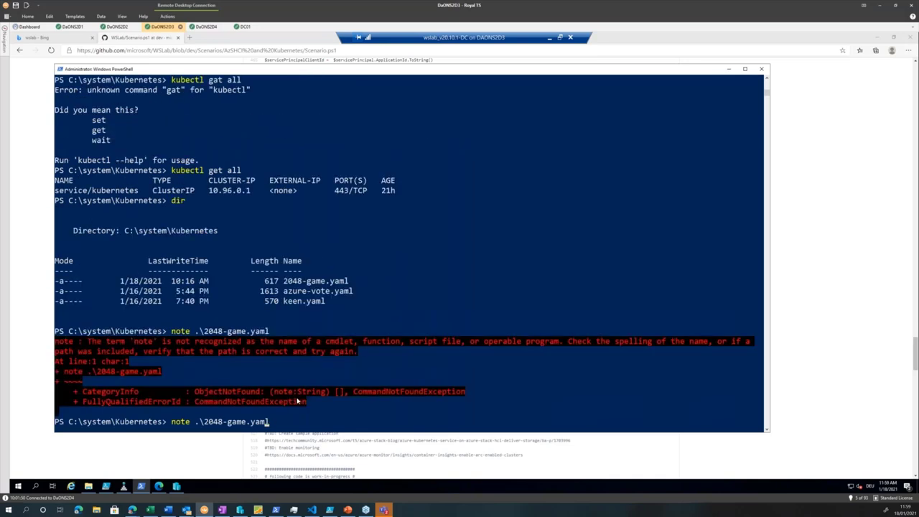
{"action": "type", "text": "pad"}
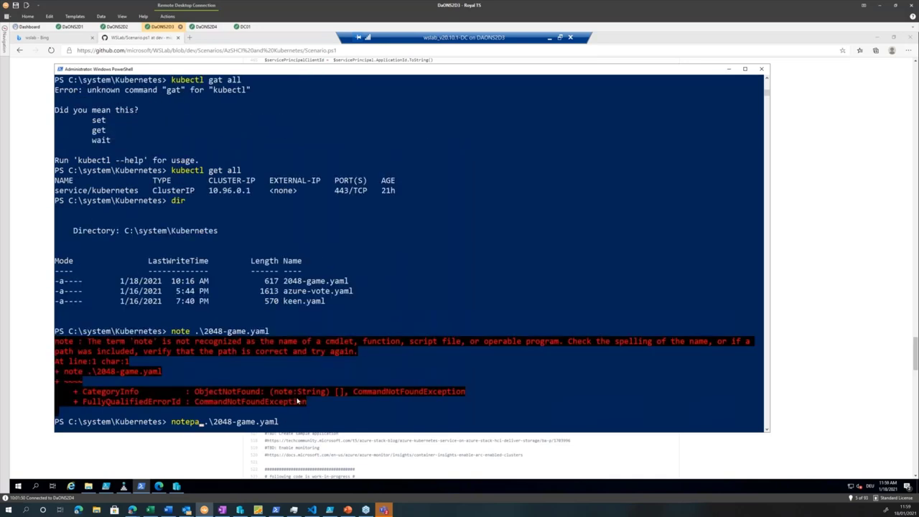
{"action": "key", "text": "Return"}
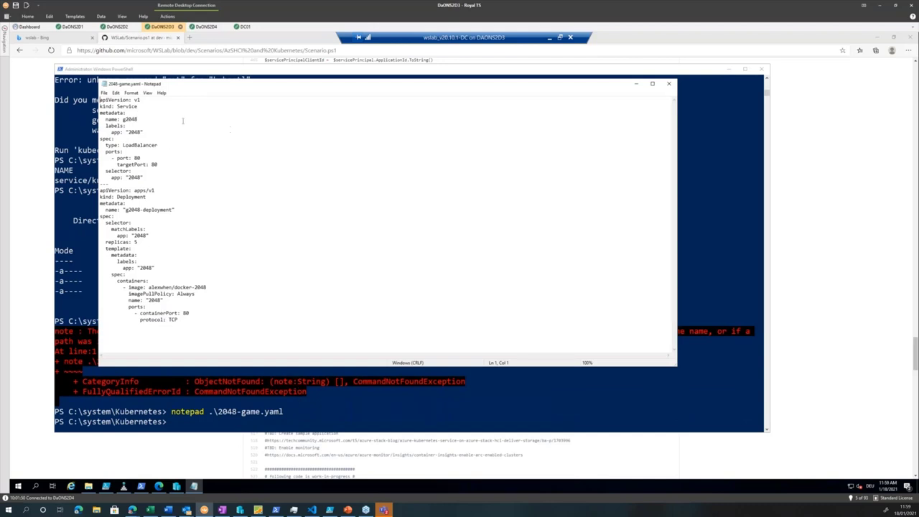
{"action": "left_click_drag", "start_coordinate": [113, 106], "coordinate": [159, 177]}
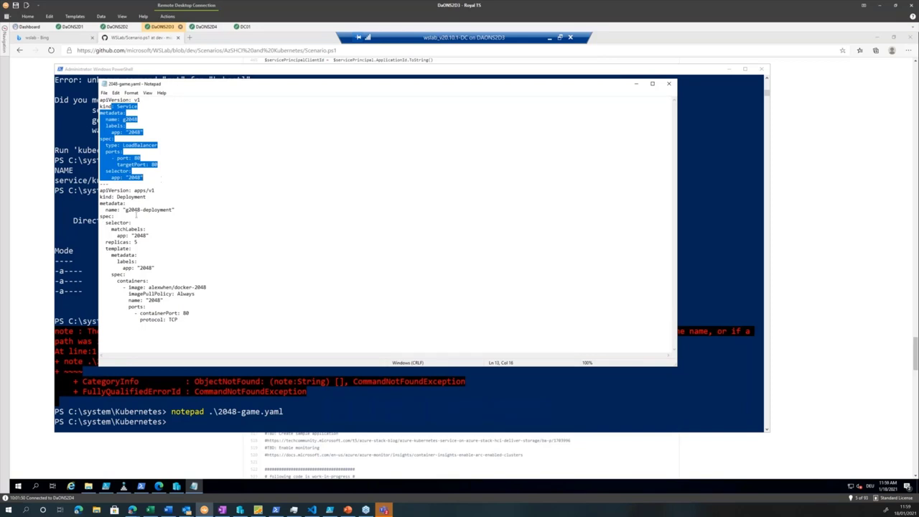
{"action": "left_click_drag", "start_coordinate": [113, 197], "coordinate": [178, 319]}
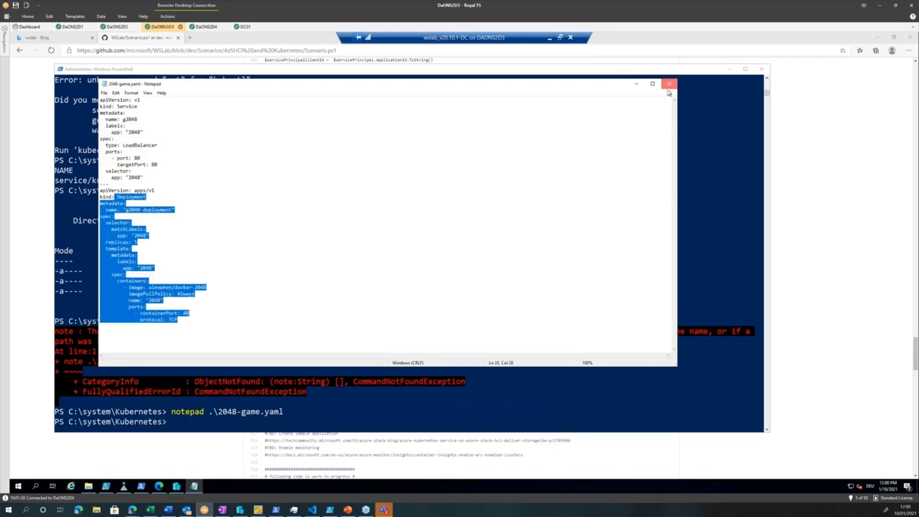
{"action": "left_click", "coordinate": [668, 84]}
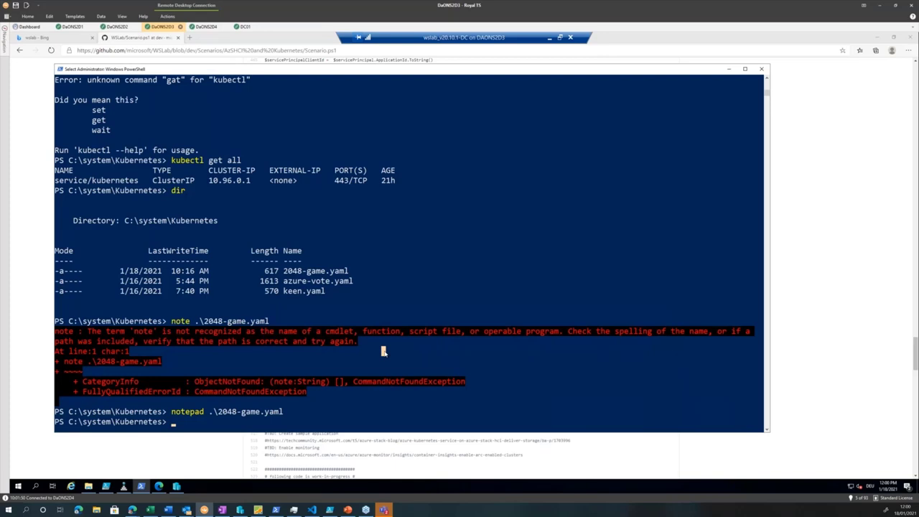
Deploy the game with kubectl apply -f .\2048-game.yaml
{"action": "type", "text": "kubectl -"}
{"action": "key", "text": "BackSpace"}
{"action": "type", "text": "apply -f"}
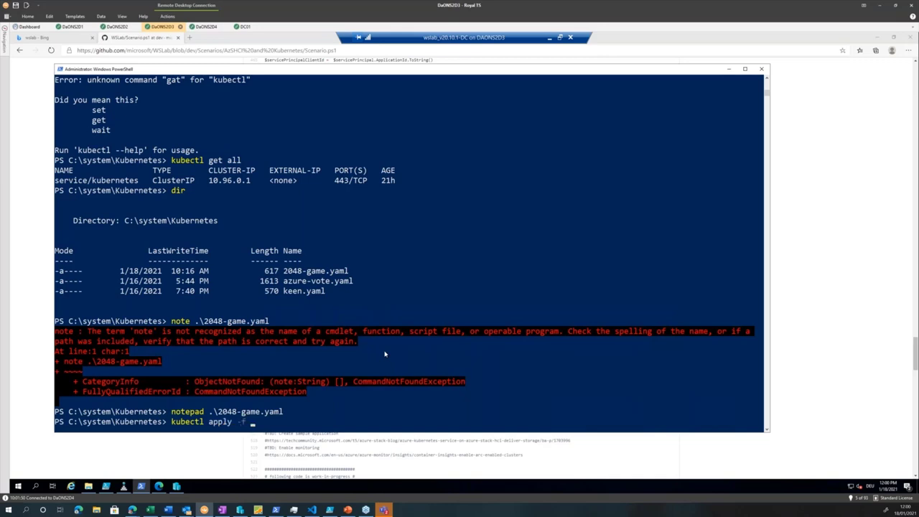
{"action": "type", "text": " .\\2"}
{"action": "key", "text": "Tab"}
{"action": "key", "text": "Return"}
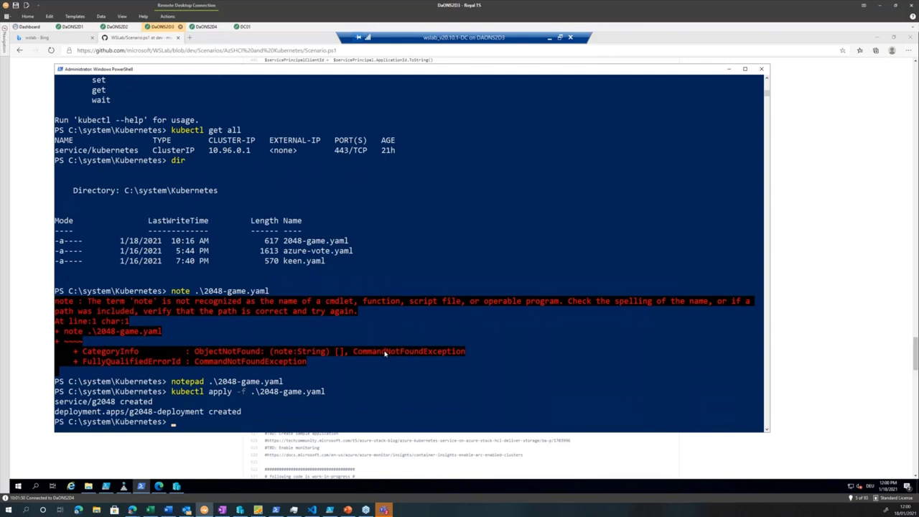
List resources twice until all five g2048 pods run and the service has external IP 10.0.0.14
{"action": "key", "text": "Up"}
{"action": "key", "text": "Up"}
{"action": "key", "text": "Up"}
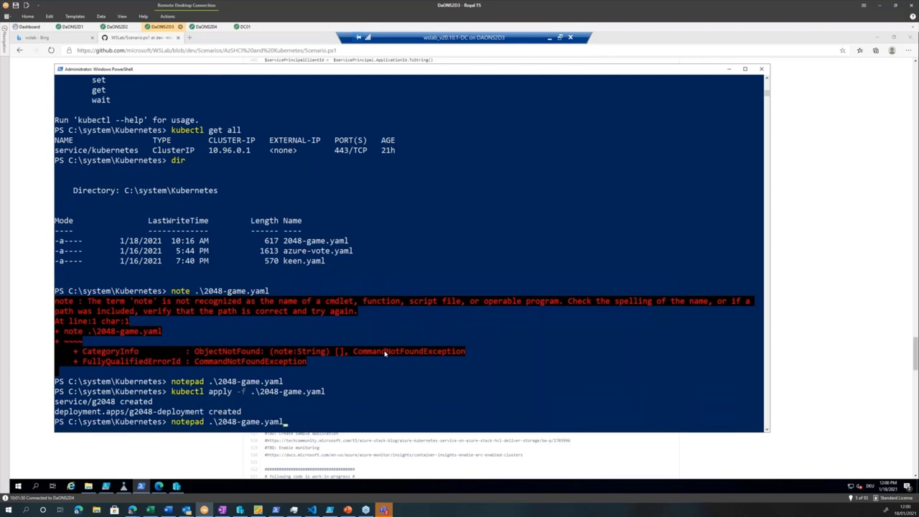
{"action": "key", "text": "Up"}
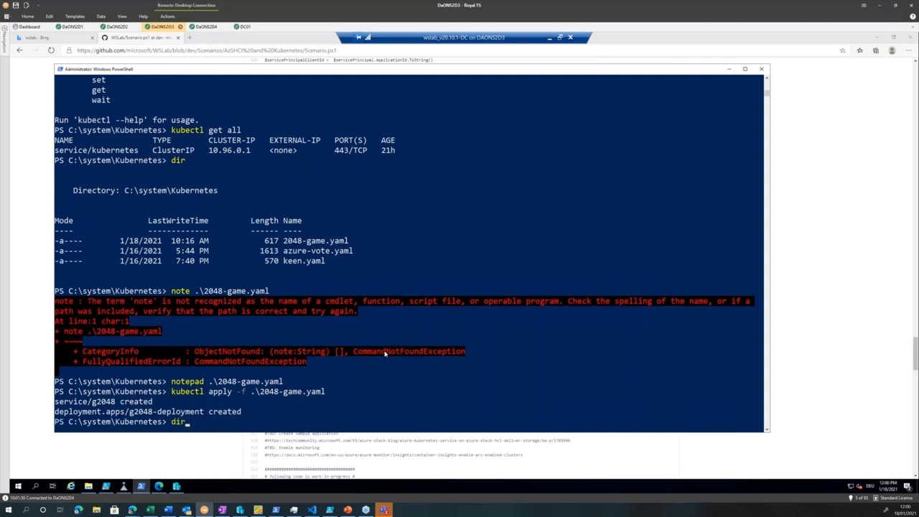
{"action": "key", "text": "Up"}
{"action": "key", "text": "Return"}
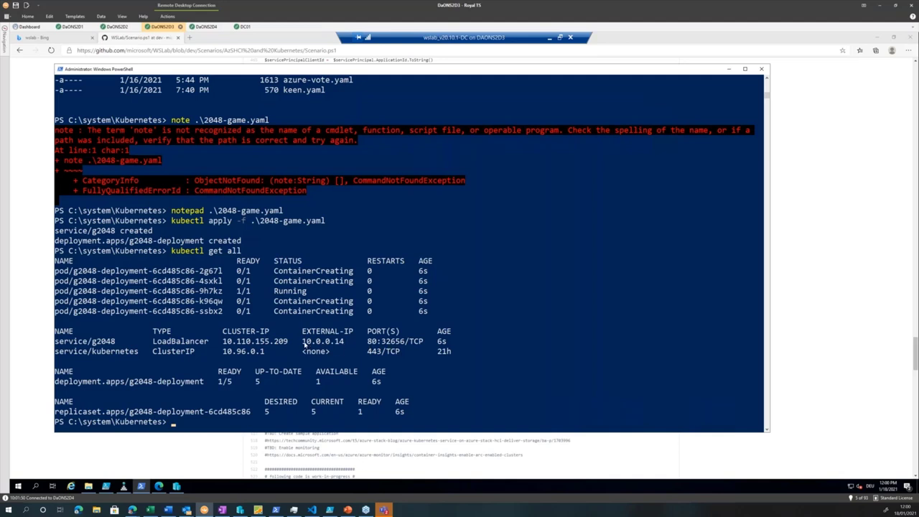
{"action": "left_click_drag", "start_coordinate": [303, 342], "coordinate": [343, 343]}
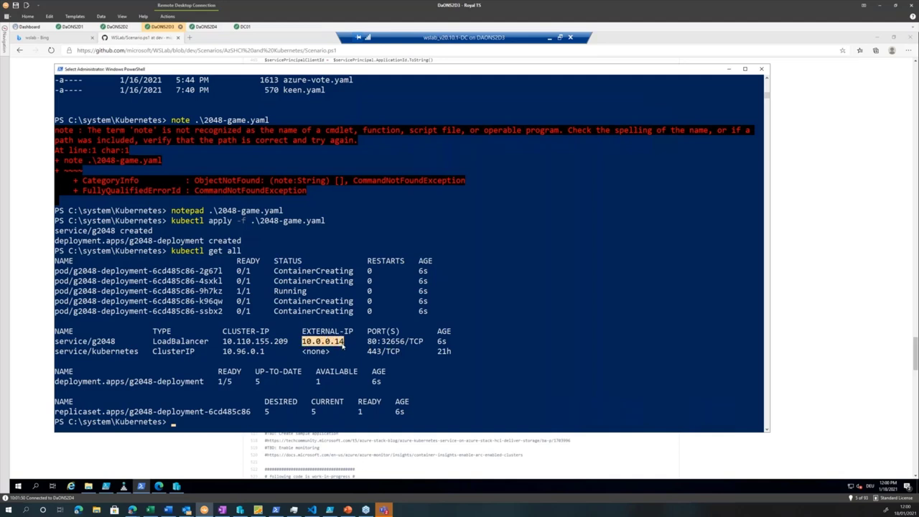
{"action": "key", "text": "Up"}
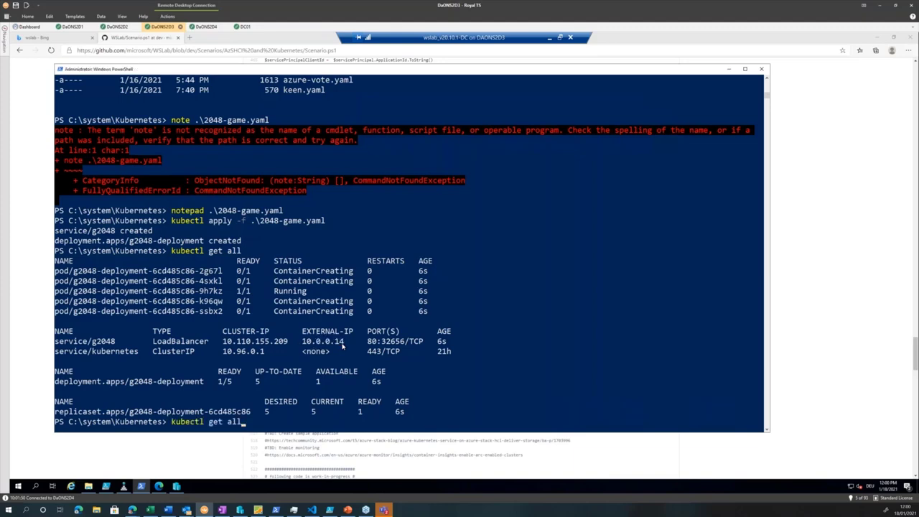
{"action": "key", "text": "Return"}
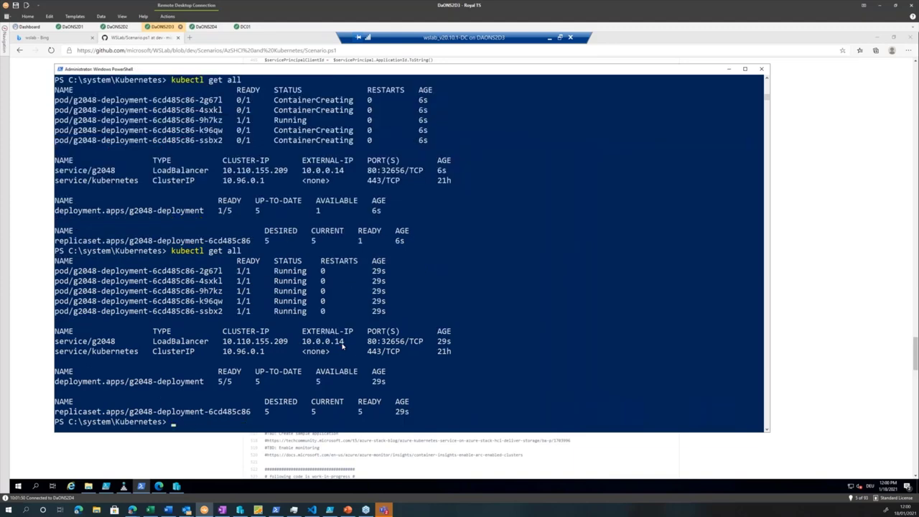
Recall the apply command and erase its 2048-game file name for reuse
{"action": "key", "text": "Up"}
{"action": "key", "text": "Up"}
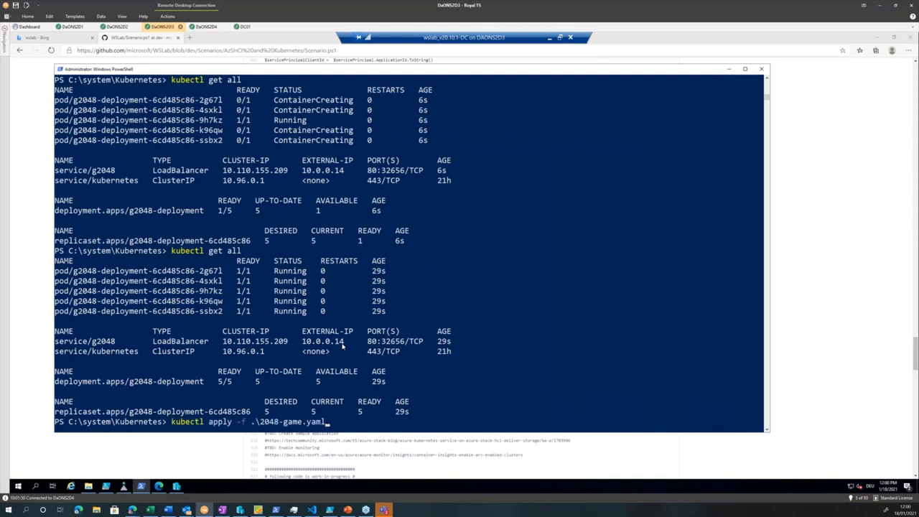
{"action": "key", "text": "Left"}
{"action": "key", "text": "Left"}
{"action": "key", "text": "Left"}
{"action": "key", "text": "BackSpace"}
{"action": "key", "text": "BackSpace"}
{"action": "key", "text": "BackSpace"}
{"action": "key", "text": "BackSpace"}
{"action": "key", "text": "BackSpace"}
{"action": "key", "text": "BackSpace"}
{"action": "key", "text": "BackSpace"}
{"action": "key", "text": "BackSpace"}
{"action": "key", "text": "BackSpace"}
Apply keen.yaml with kubectl apply -f, fixing the misspelled file name
{"action": "type", "text": "kenn"}
{"action": "key", "text": "Return"}
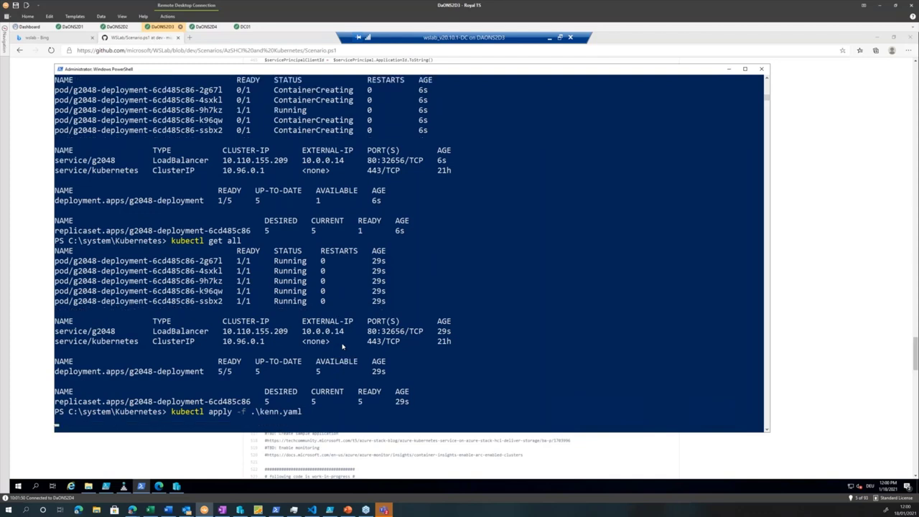
{"action": "key", "text": "Up"}
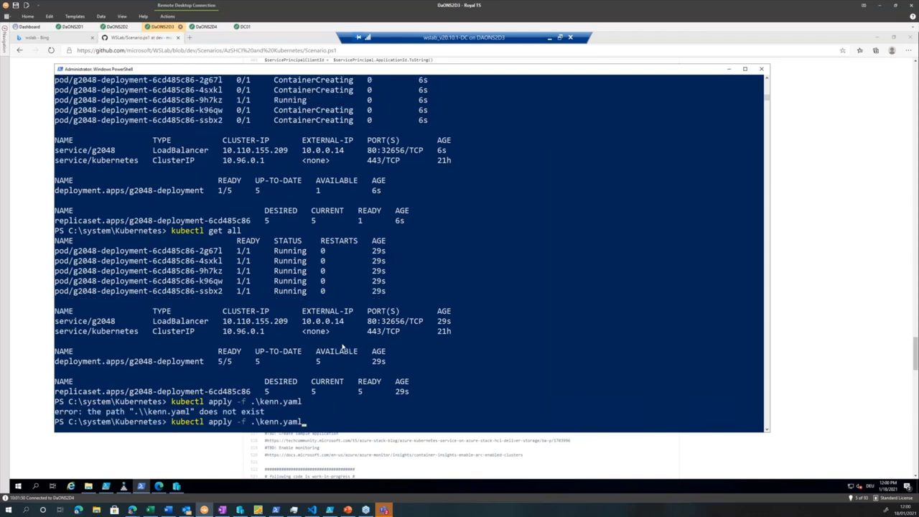
{"action": "key", "text": "BackSpace"}
{"action": "key", "text": "BackSpace"}
{"action": "key", "text": "BackSpace"}
{"action": "key", "text": "BackSpace"}
{"action": "key", "text": "BackSpace"}
{"action": "key", "text": "BackSpace"}
{"action": "key", "text": "BackSpace"}
{"action": "key", "text": "BackSpace"}
{"action": "key", "text": "BackSpace"}
{"action": "key", "text": "BackSpace"}
{"action": "key", "text": "BackSpace"}
{"action": "type", "text": "k"}
{"action": "key", "text": "Tab"}
{"action": "key", "text": "Return"}
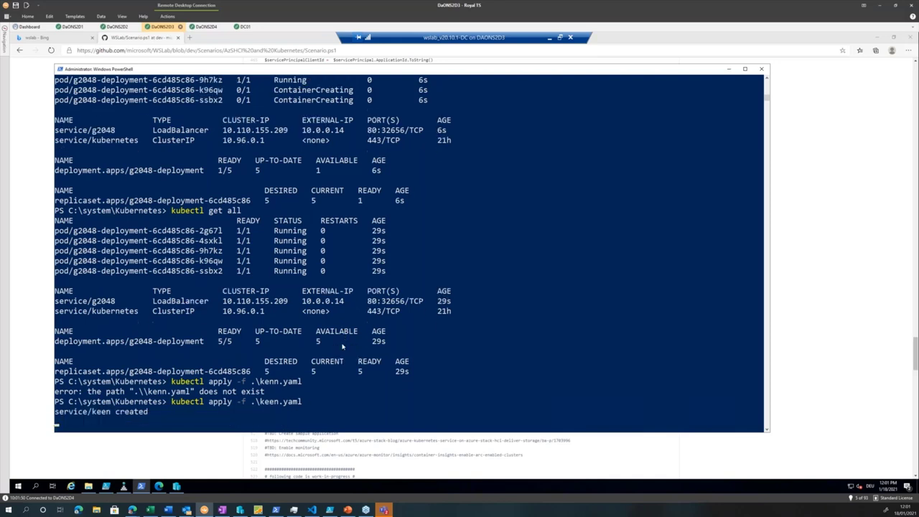
List all cluster resources with kubectl get all and copy g2048's external IP 10.0.0.14
{"action": "key", "text": "Up"}
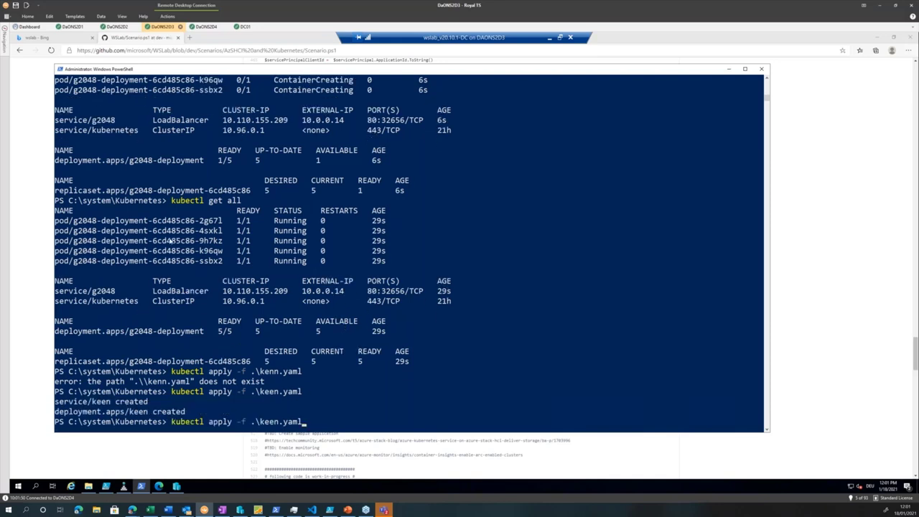
{"action": "key", "text": "Up"}
{"action": "key", "text": "Return"}
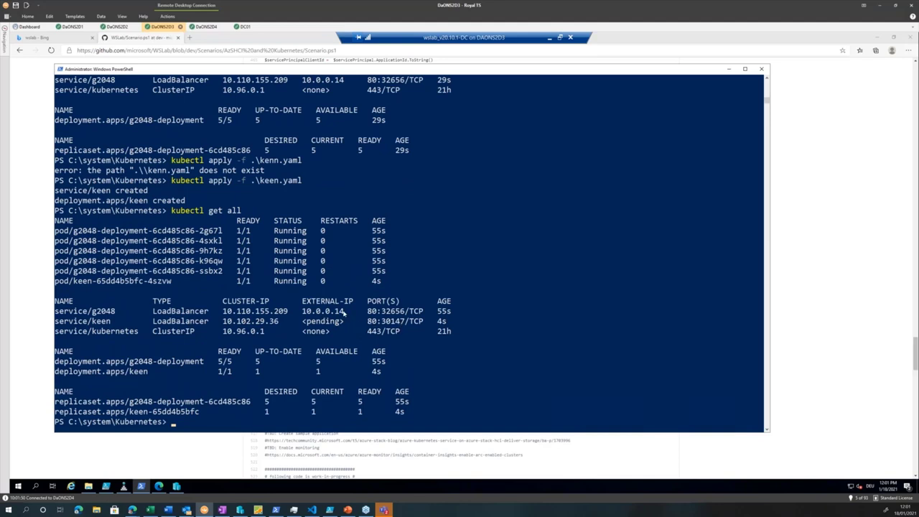
{"action": "left_click_drag", "start_coordinate": [345, 312], "coordinate": [301, 314]}
{"action": "right_click", "coordinate": [306, 316]}
Load the 2048 game at 10.0.0.14 in a new Edge tab
{"action": "left_click", "coordinate": [37, 116]}
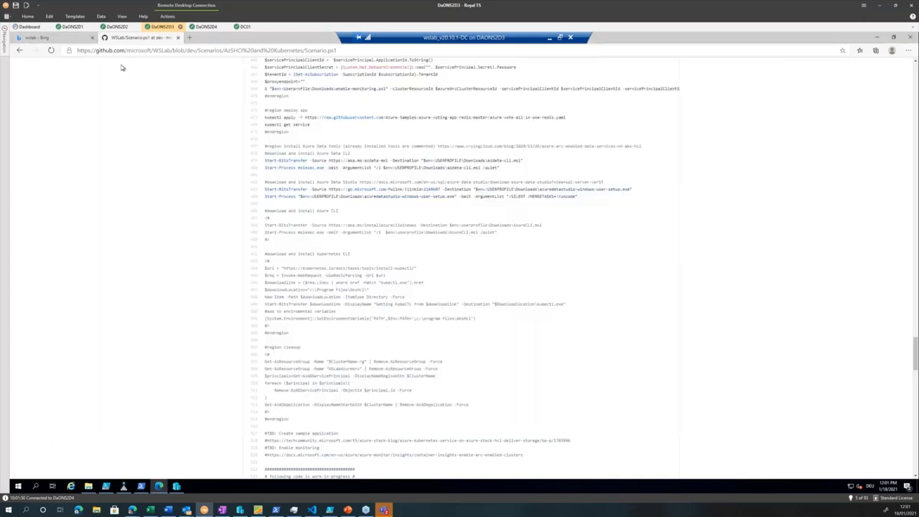
{"action": "left_click", "coordinate": [192, 37]}
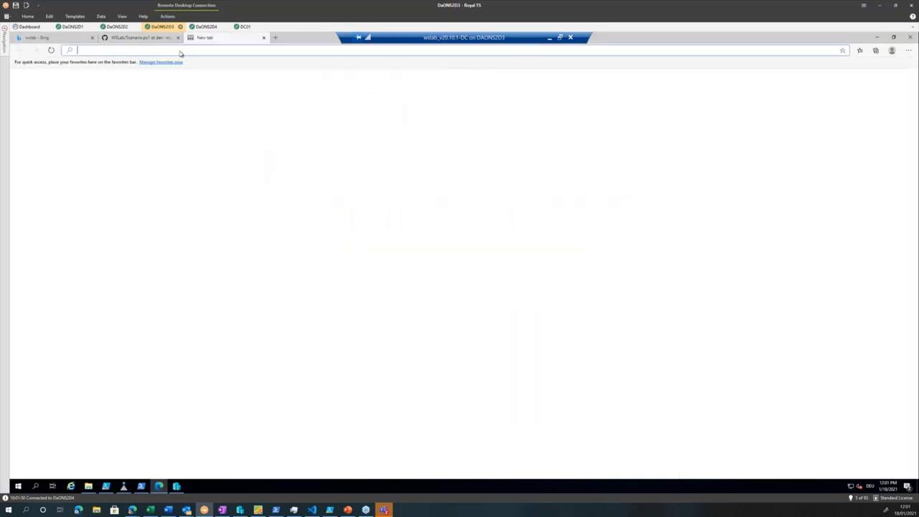
{"action": "type", "text": "10.0.0.14"}
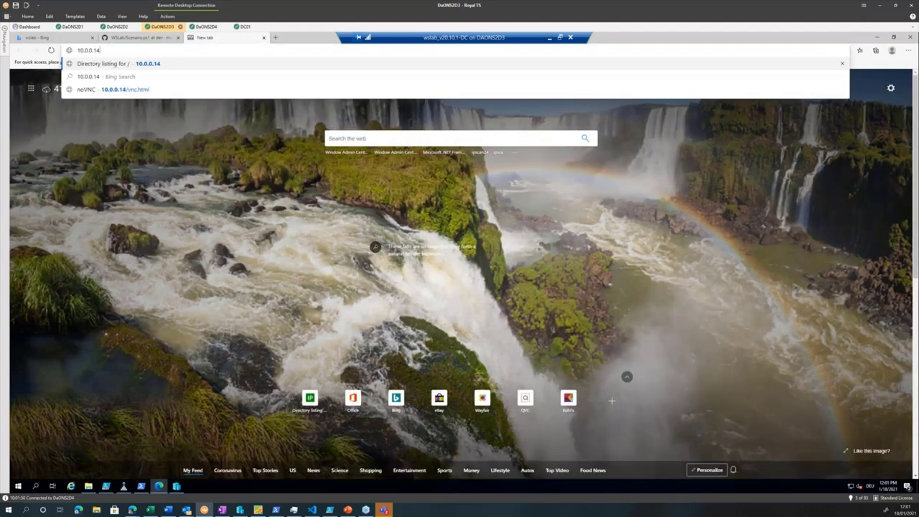
{"action": "key", "text": "Return"}
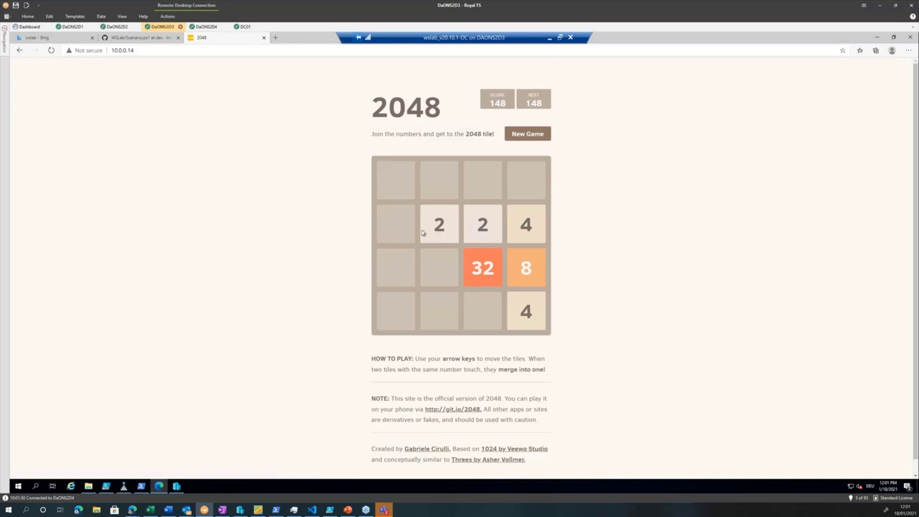
Play 2048 with the arrow keys, starting a New Game partway and merging tiles up to 8
{"action": "key", "text": "Left"}
{"action": "key", "text": "Left"}
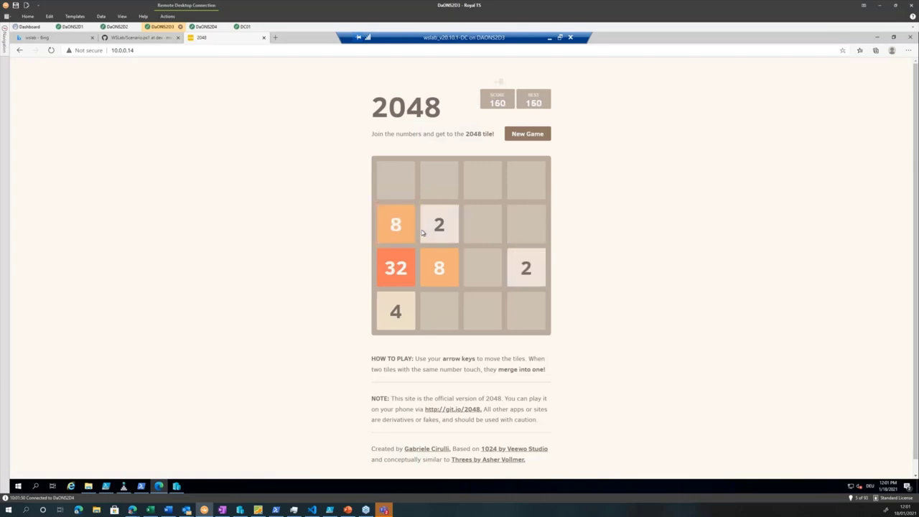
{"action": "key", "text": "Up"}
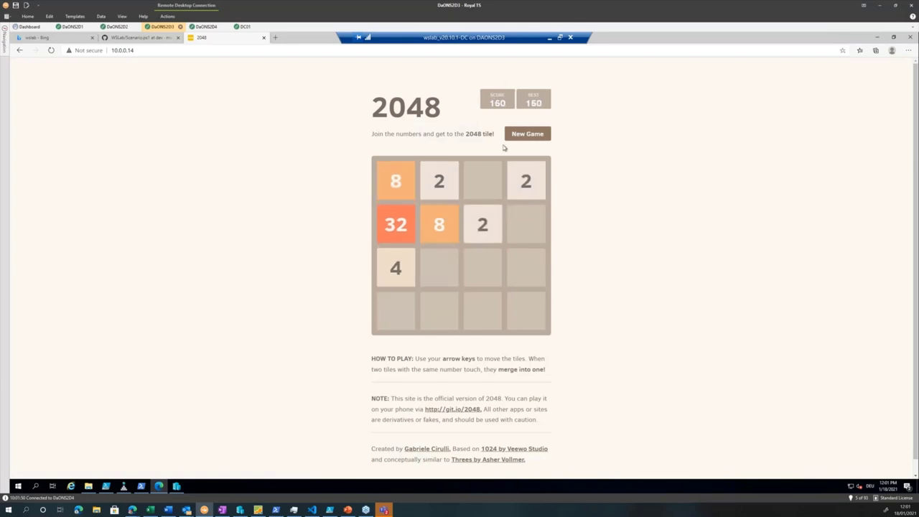
{"action": "left_click", "coordinate": [521, 137]}
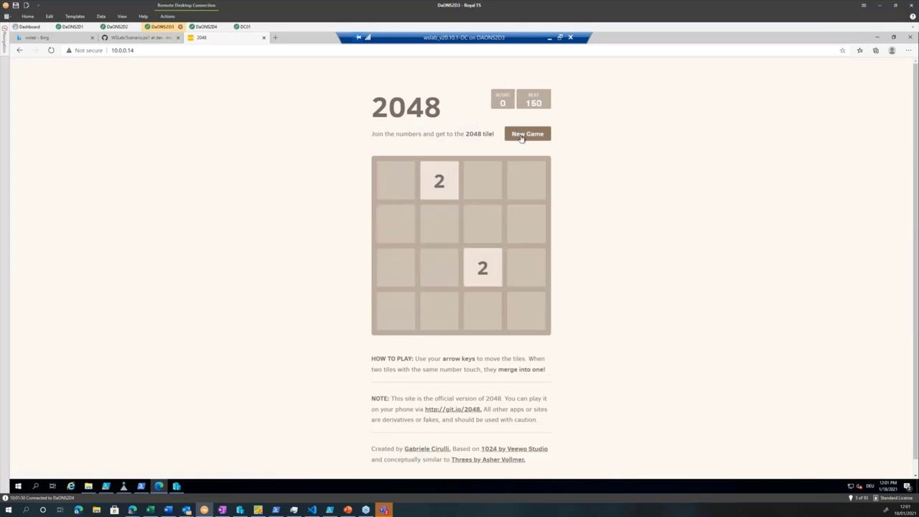
{"action": "key", "text": "Right"}
{"action": "key", "text": "Down"}
{"action": "key", "text": "Right"}
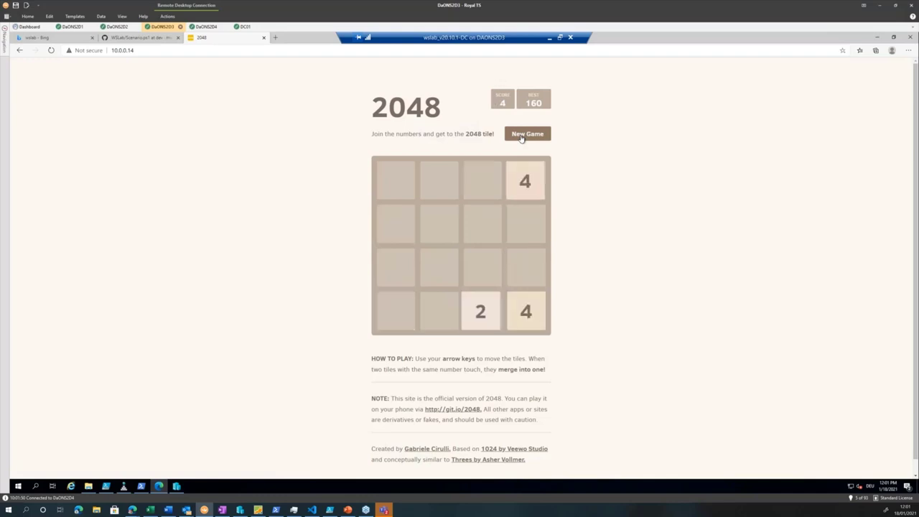
{"action": "key", "text": "Up"}
{"action": "key", "text": "Left"}
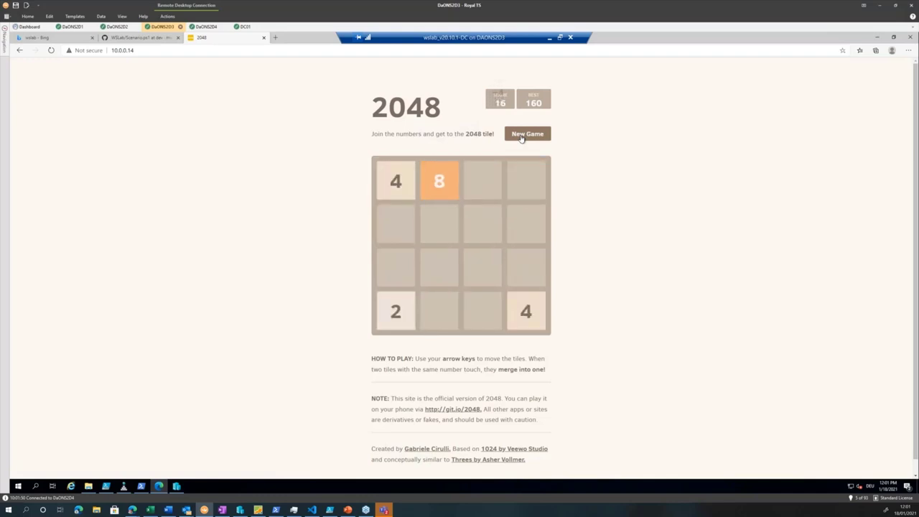
{"action": "key", "text": "Down"}
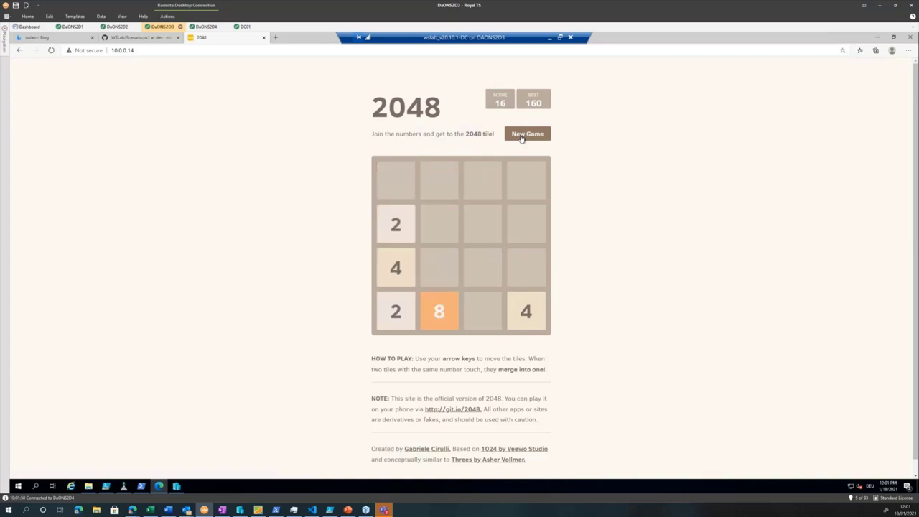
{"action": "key", "text": "Right"}
{"action": "key", "text": "Down"}
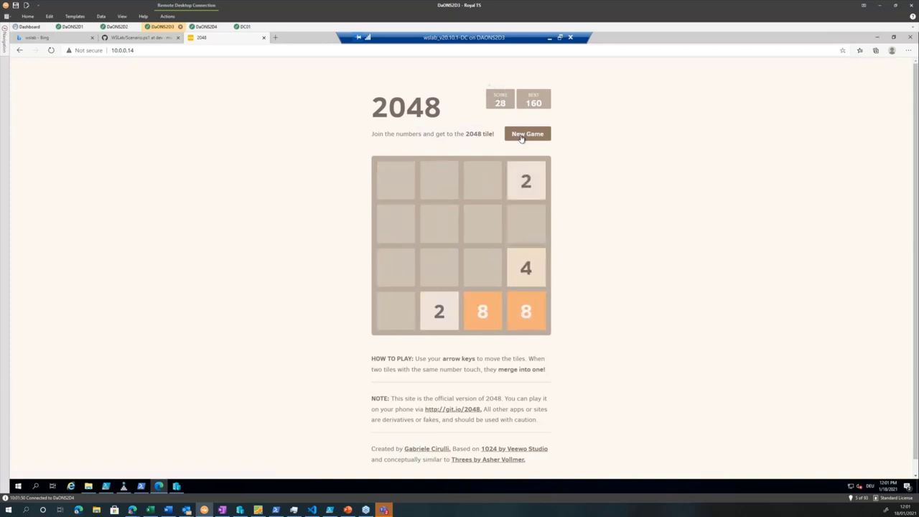
{"action": "key", "text": "Left"}
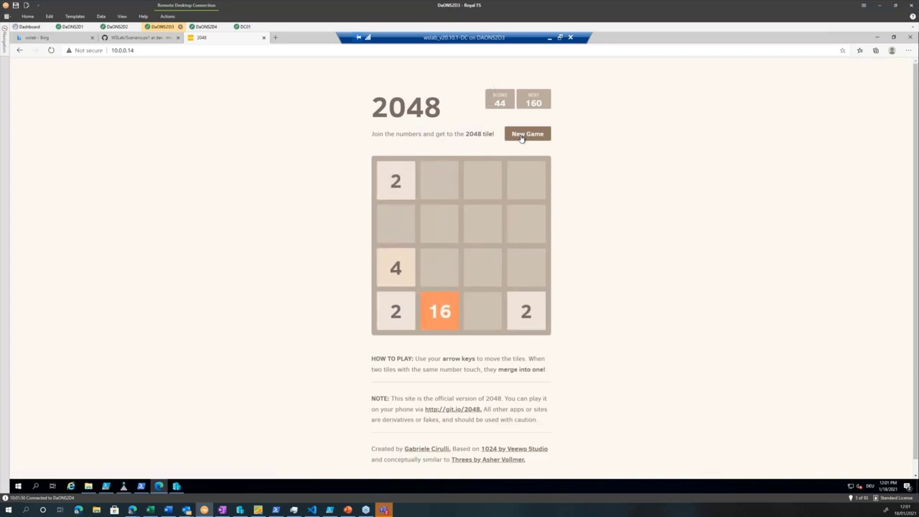
{"action": "key", "text": "Up"}
{"action": "key", "text": "Right"}
{"action": "key", "text": "Down"}
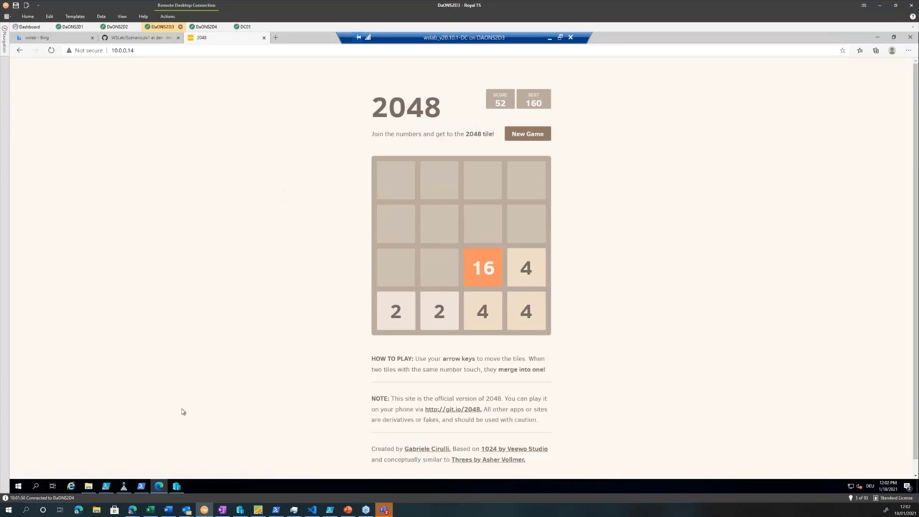
{"action": "left_click", "coordinate": [141, 487]}
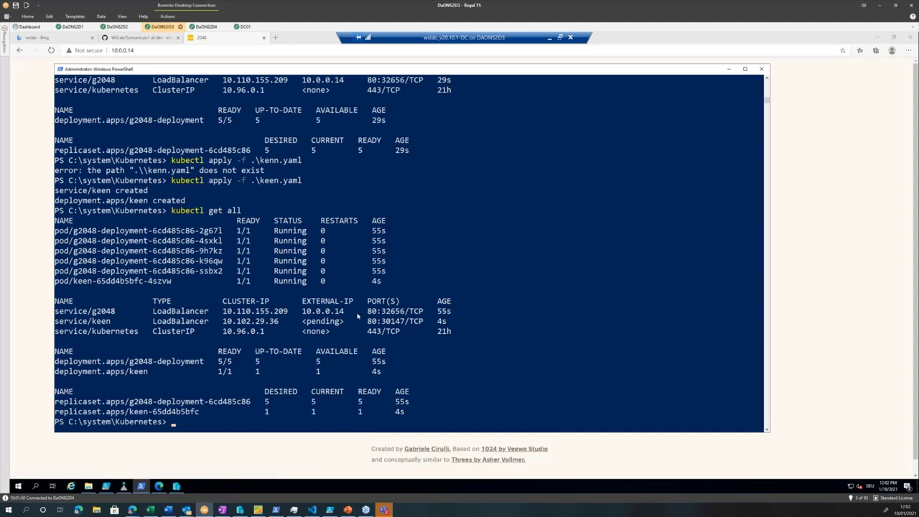
Remove the 2048 game with kubectl delete -f .\2048-game.yaml, correcting the 'delelte' typo
{"action": "key", "text": "Up"}
{"action": "key", "text": "Return"}
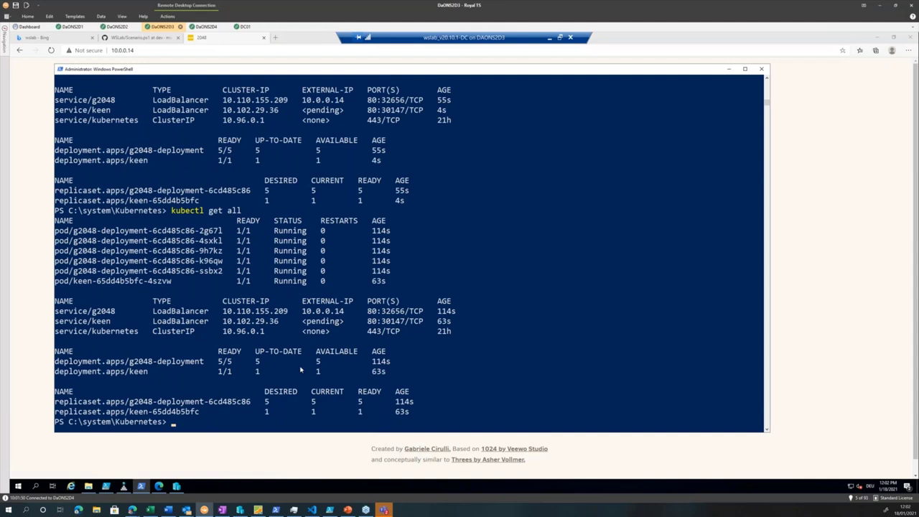
{"action": "key", "text": "Up"}
{"action": "key", "text": "Up"}
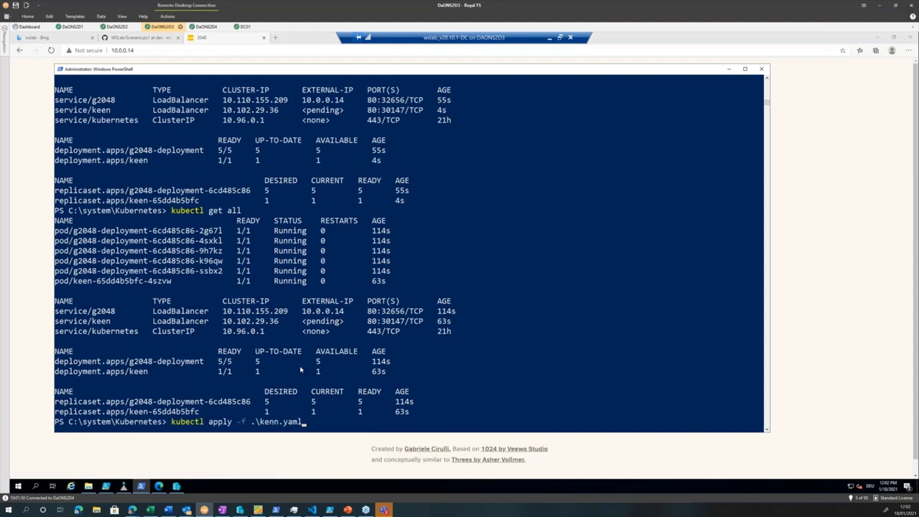
{"action": "key", "text": "Up"}
{"action": "key", "text": "BackSpace"}
{"action": "key", "text": "BackSpace"}
{"action": "key", "text": "BackSpace"}
{"action": "key", "text": "BackSpace"}
{"action": "key", "text": "BackSpace"}
{"action": "type", "text": "de"}
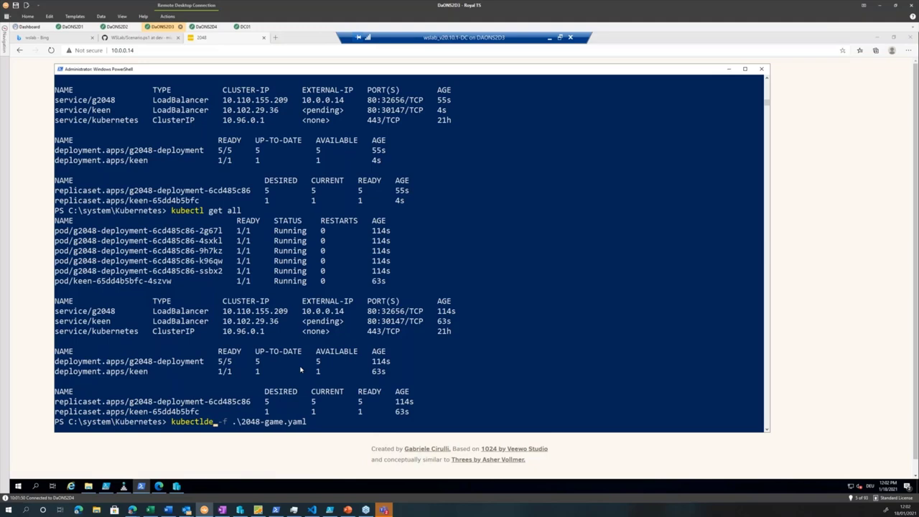
{"action": "type", "text": "lelte"}
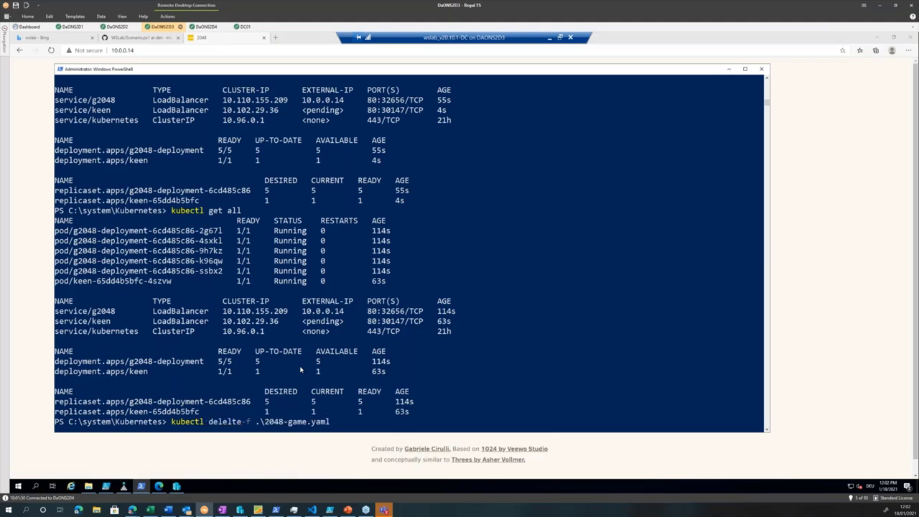
{"action": "key", "text": "Return"}
{"action": "key", "text": "Up"}
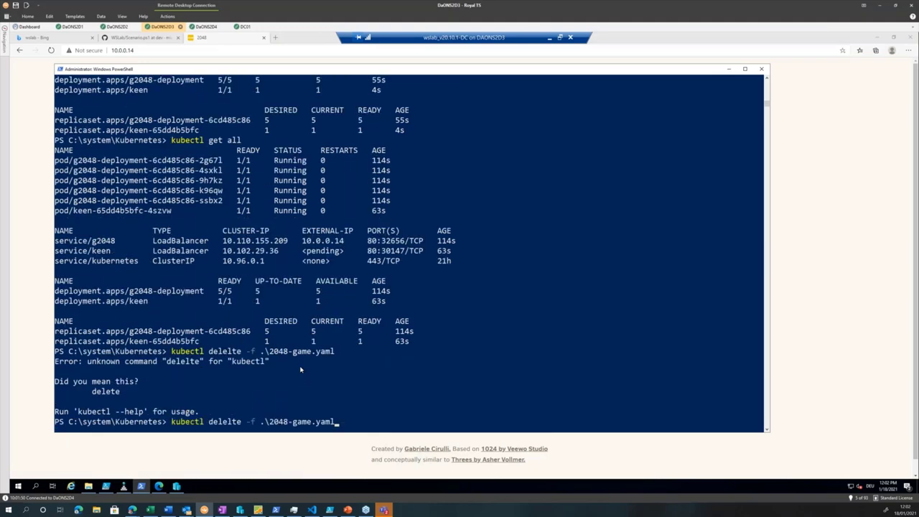
{"action": "key", "text": "Left"}
{"action": "key", "text": "Left"}
{"action": "key", "text": "Left"}
{"action": "key", "text": "Left"}
{"action": "key", "text": "Left"}
{"action": "key", "text": "Left"}
{"action": "key", "text": "Left"}
{"action": "key", "text": "Left"}
{"action": "key", "text": "Left"}
{"action": "key", "text": "Left"}
{"action": "key", "text": "Left"}
{"action": "key", "text": "Left"}
{"action": "key", "text": "Left"}
{"action": "key", "text": "Left"}
{"action": "key", "text": "Left"}
{"action": "key", "text": "BackSpace"}
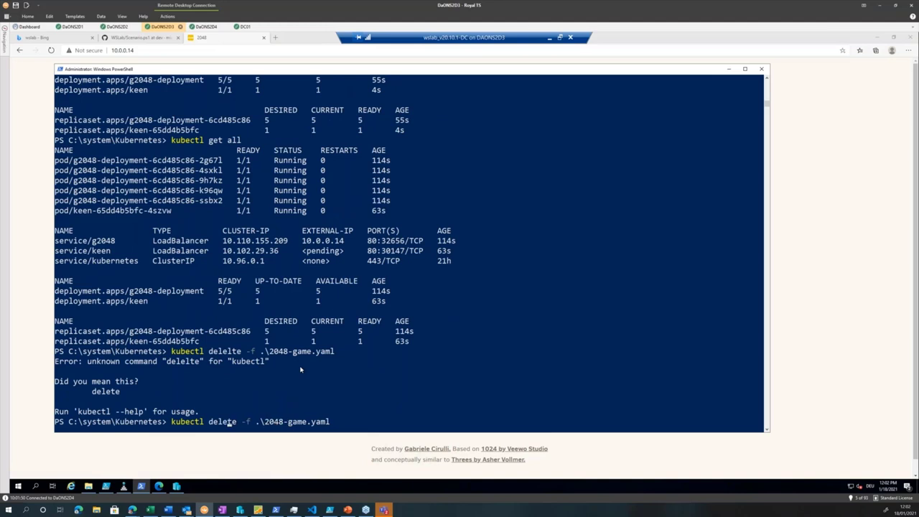
{"action": "key", "text": "Return"}
Rerun kubectl get all until only the keen and kubernetes resources remain
{"action": "key", "text": "Up"}
{"action": "key", "text": "Up"}
{"action": "key", "text": "Up"}
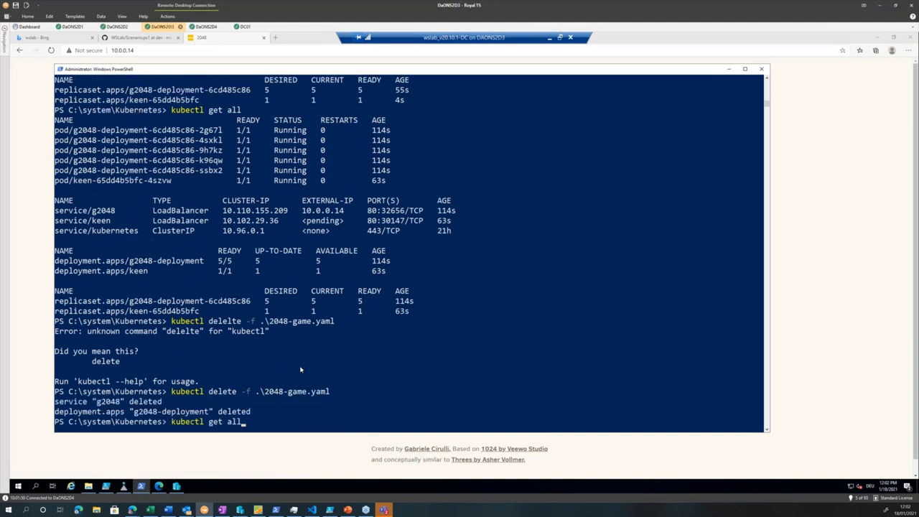
{"action": "key", "text": "Up"}
{"action": "key", "text": "Down"}
{"action": "key", "text": "Return"}
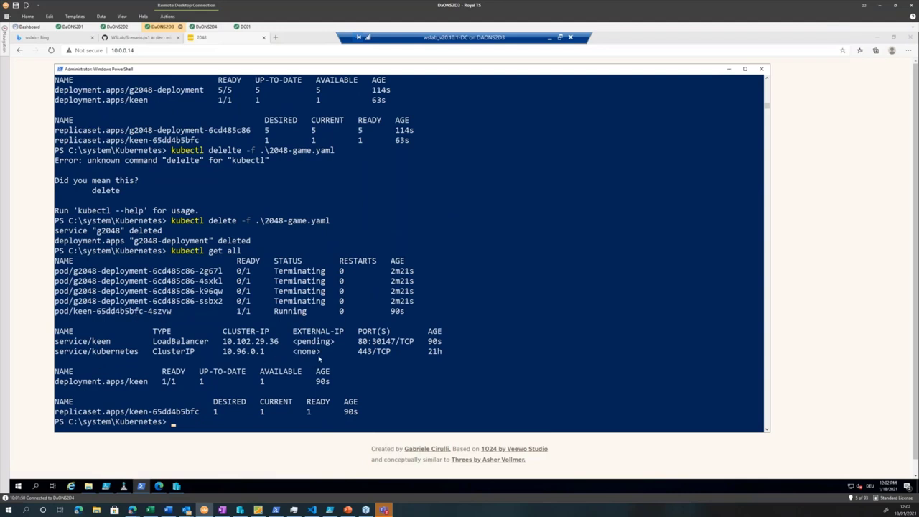
{"action": "key", "text": "Up"}
{"action": "key", "text": "Return"}
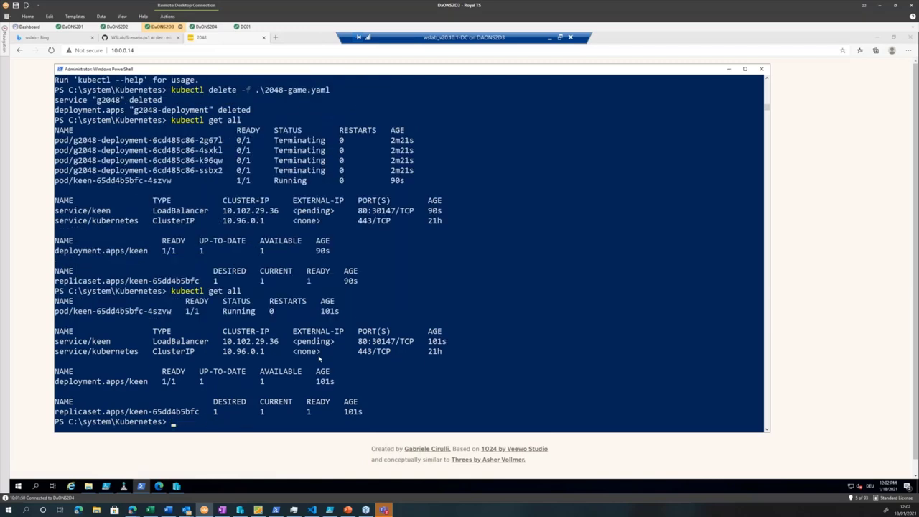
{"action": "key", "text": "Up"}
{"action": "key", "text": "Return"}
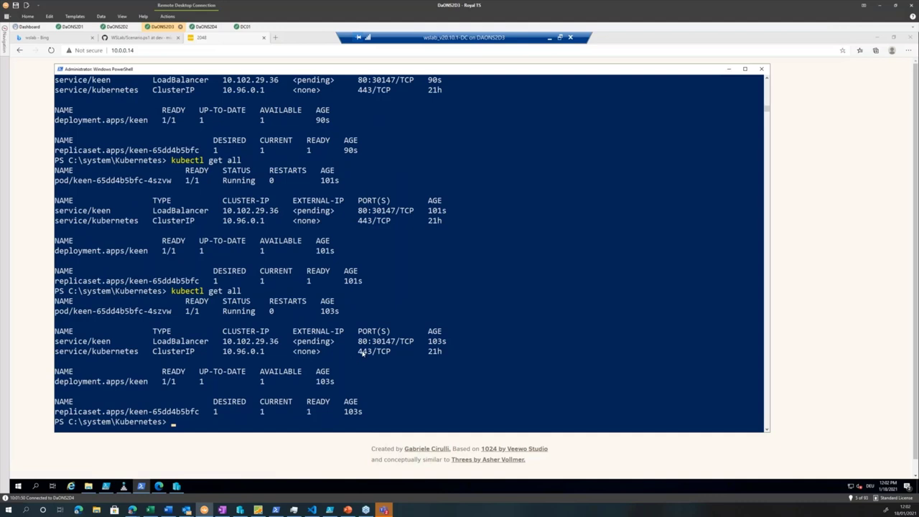
{"action": "key", "text": "Up"}
{"action": "key", "text": "Return"}
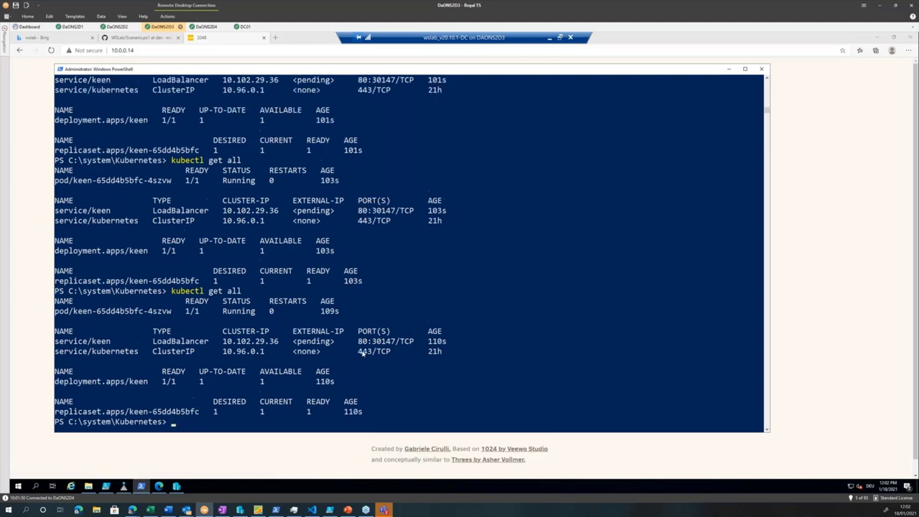
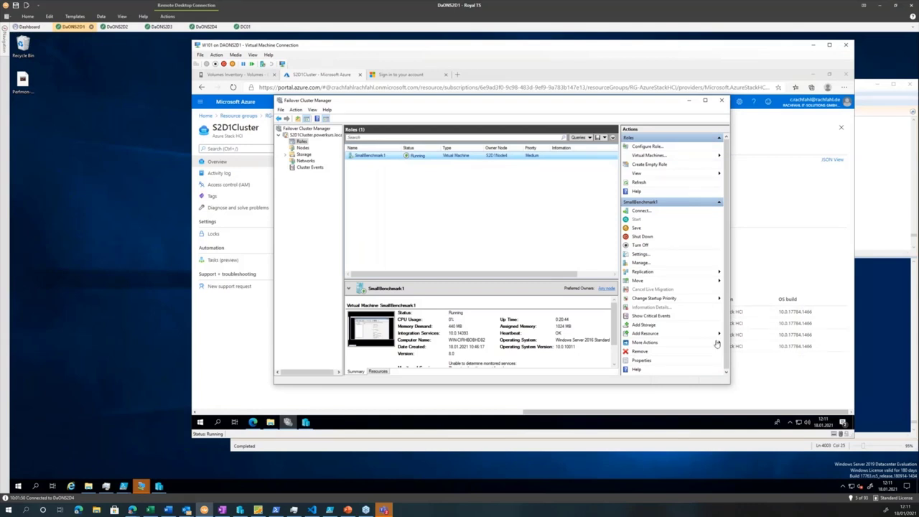
Bring the Azure portal's cluster overview window to the front
{"action": "left_click", "coordinate": [226, 352]}
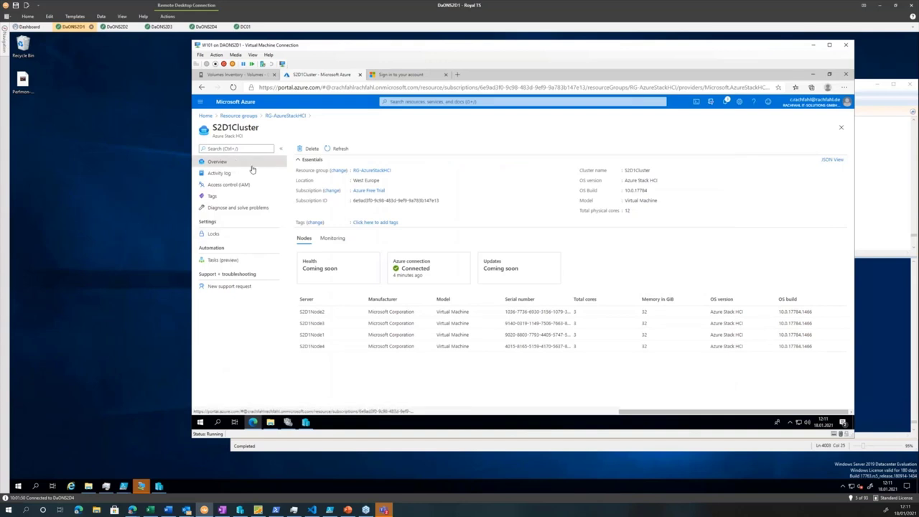
{"action": "left_click_drag", "start_coordinate": [209, 48], "coordinate": [147, 46]}
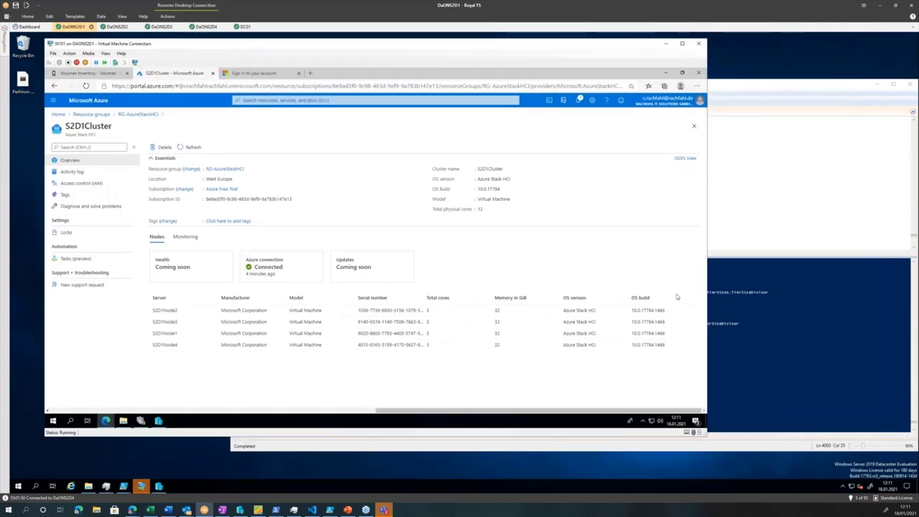
{"action": "left_click", "coordinate": [141, 421]}
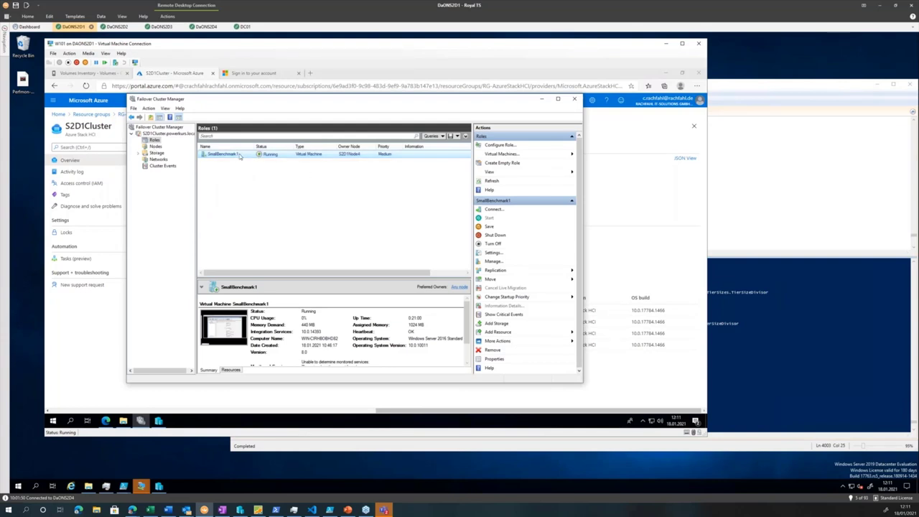
{"action": "right_click", "coordinate": [240, 158]}
{"action": "key", "text": "Escape"}
{"action": "left_click", "coordinate": [155, 147]}
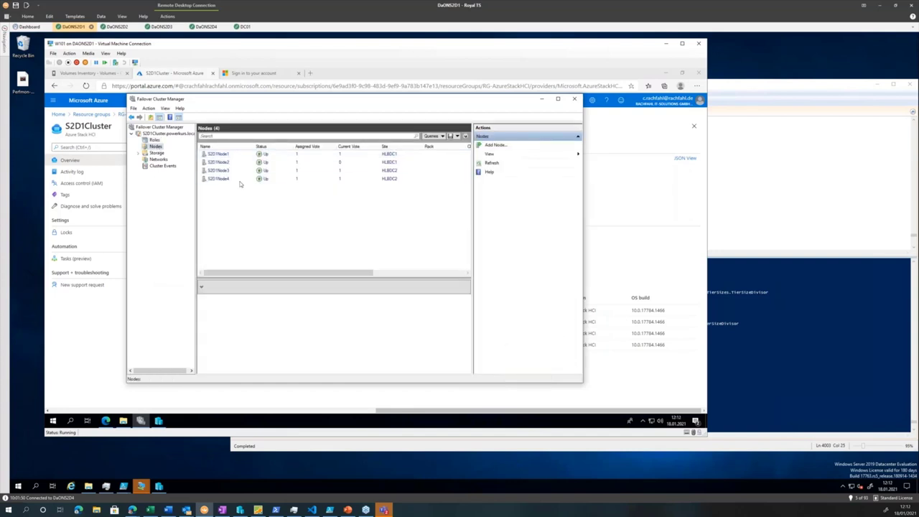
{"action": "left_click", "coordinate": [314, 166]}
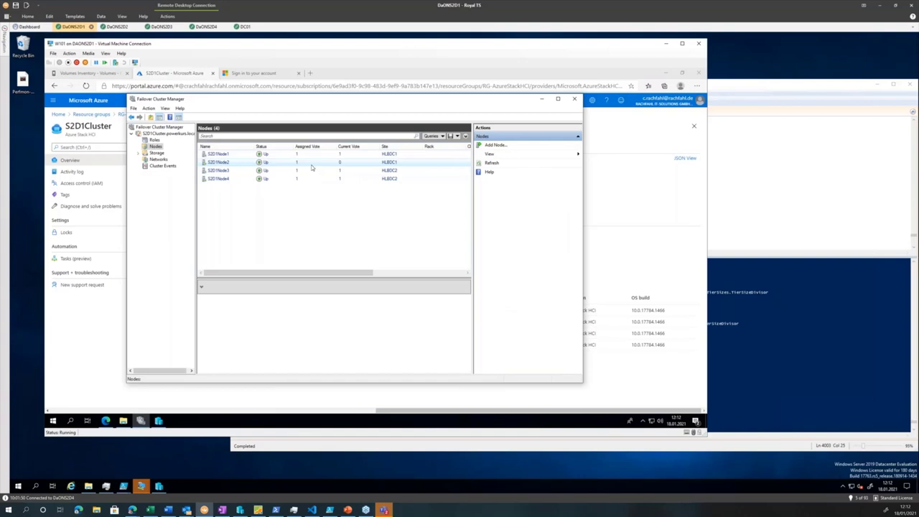
{"action": "left_click", "coordinate": [154, 140]}
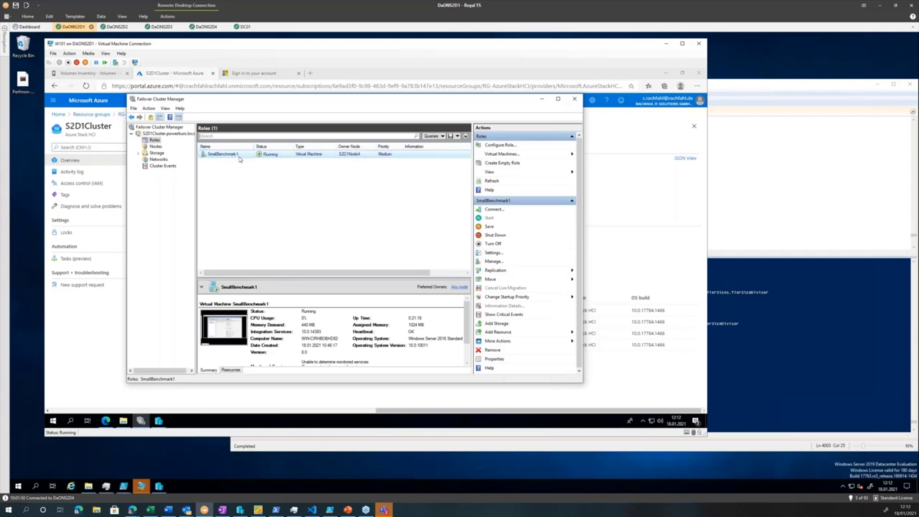
Live-migrate the SmallBenchmark1 role to node S2D1Node1
{"action": "right_click", "coordinate": [241, 155]}
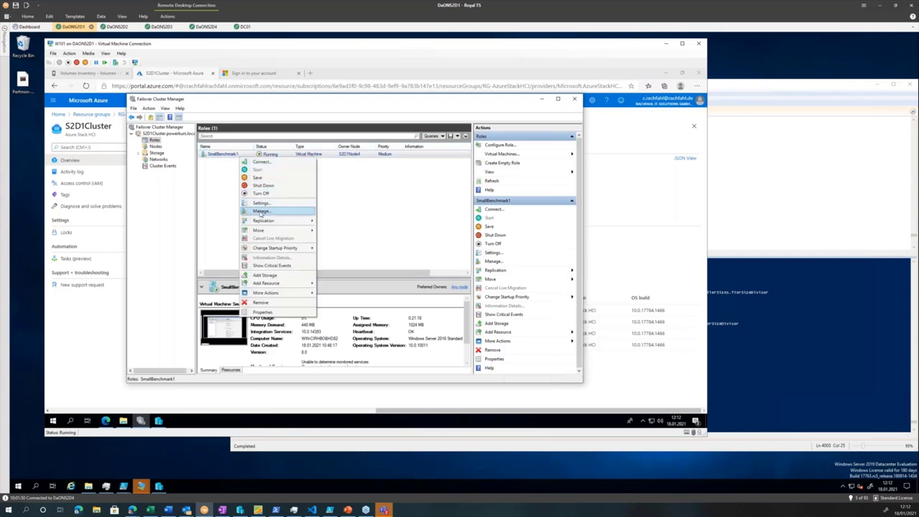
{"action": "mouse_move", "coordinate": [265, 232]}
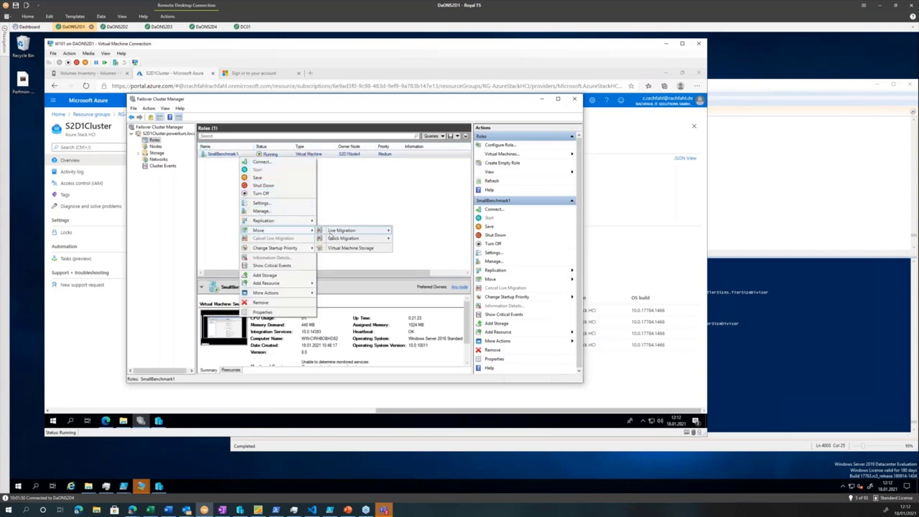
{"action": "mouse_move", "coordinate": [343, 231]}
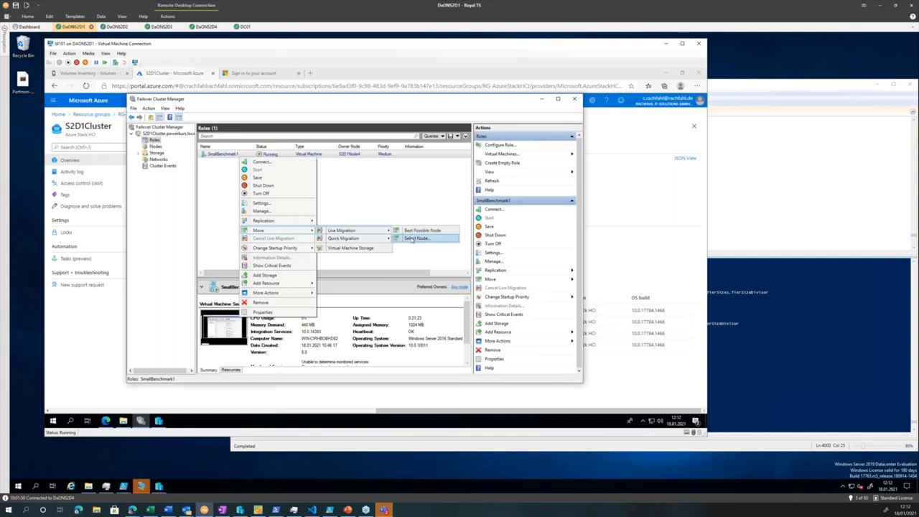
{"action": "left_click", "coordinate": [412, 238]}
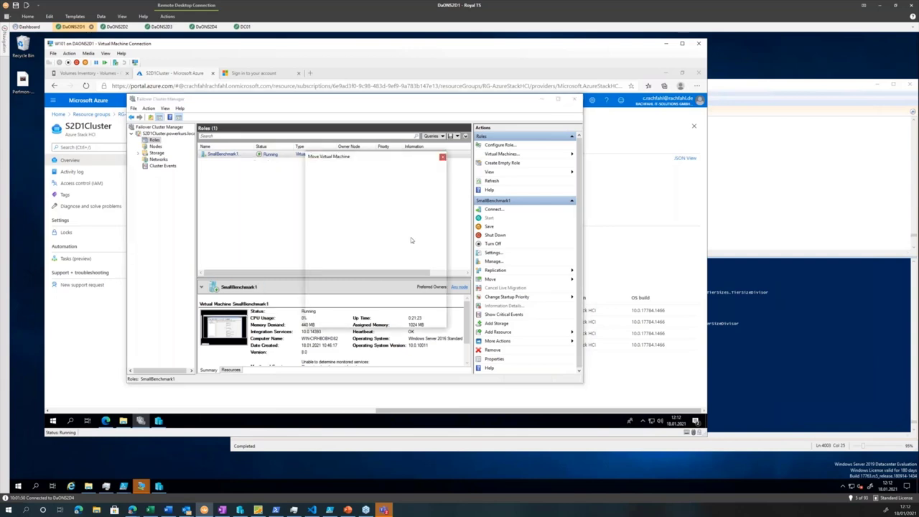
{"action": "left_click", "coordinate": [391, 318]}
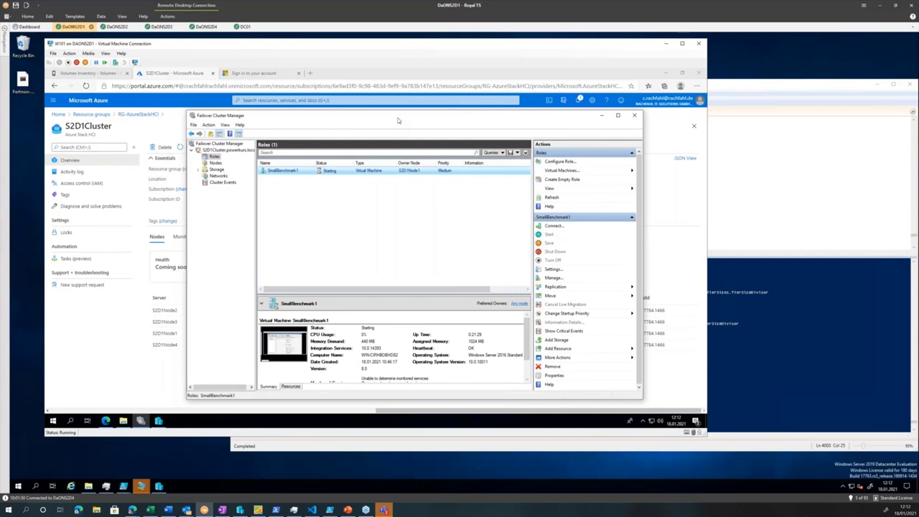
Connect to SmallBenchmark1's console, list C:\IOMeter with dir, then bring up Hyper-V Manager
{"action": "double_click", "coordinate": [283, 352]}
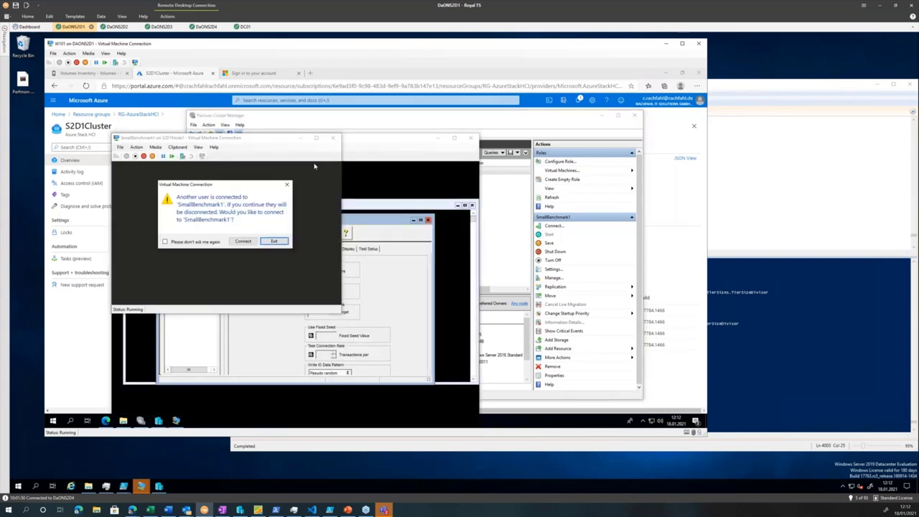
{"action": "left_click", "coordinate": [243, 241]}
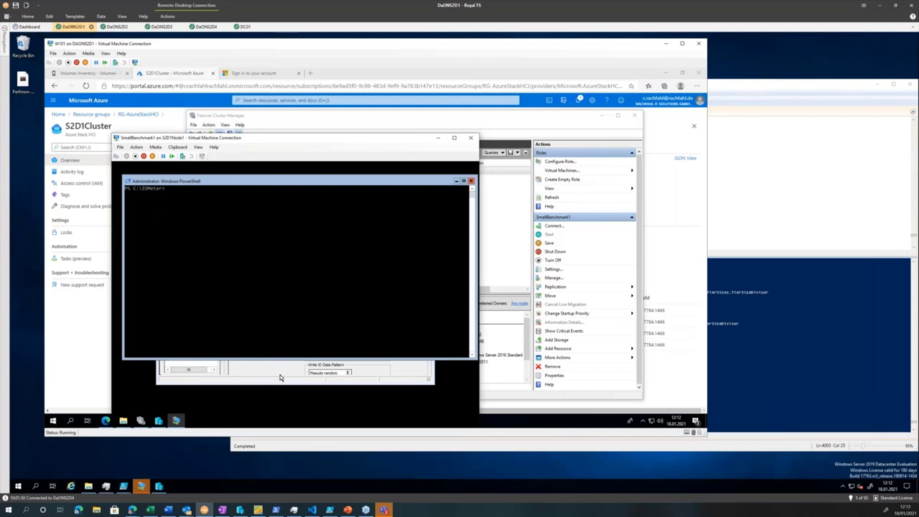
{"action": "type", "text": "dir"}
{"action": "key", "text": "Return"}
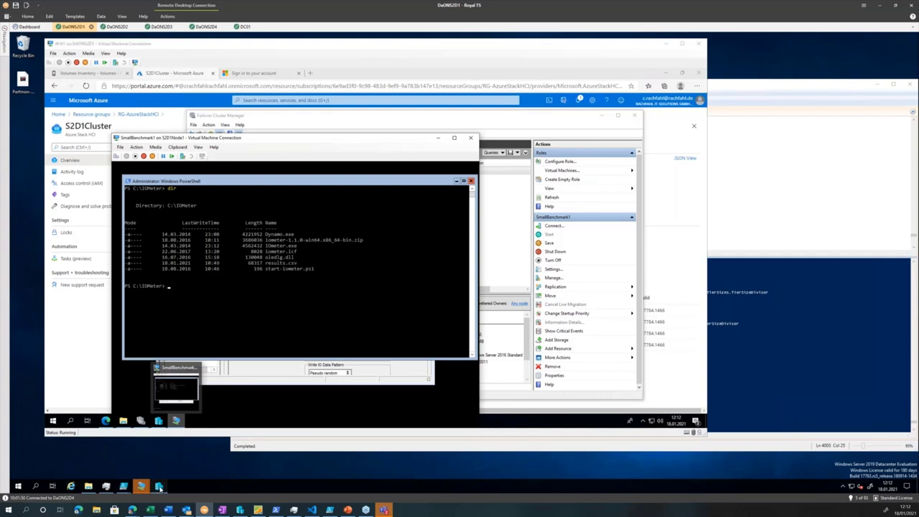
{"action": "left_click", "coordinate": [159, 487]}
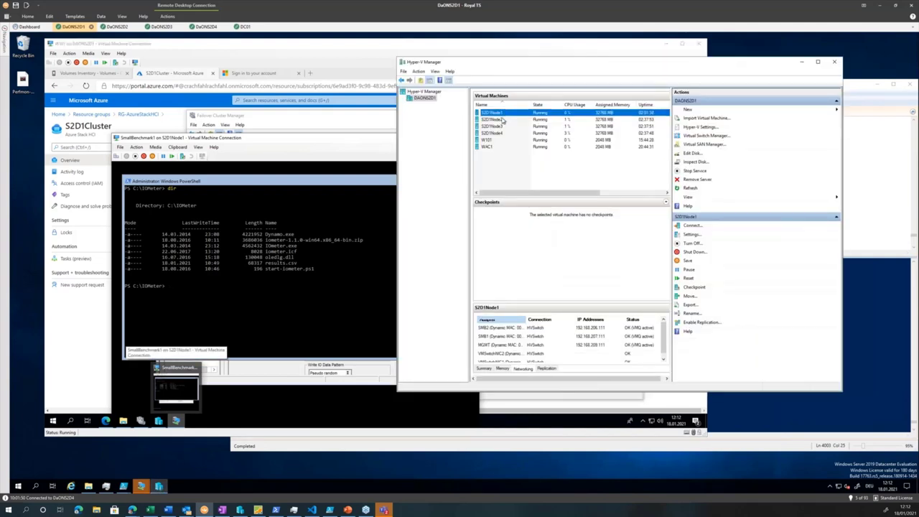
Turn off both the S2D1Node1 and S2D1Node2 virtual machines together
{"action": "left_click", "coordinate": [503, 120], "text": "ctrl"}
{"action": "right_click", "coordinate": [486, 118]}
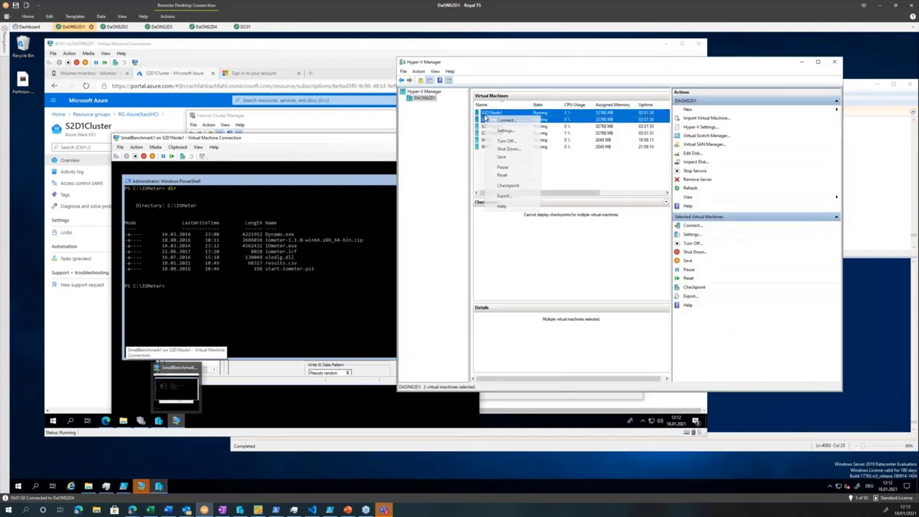
{"action": "left_click", "coordinate": [501, 140]}
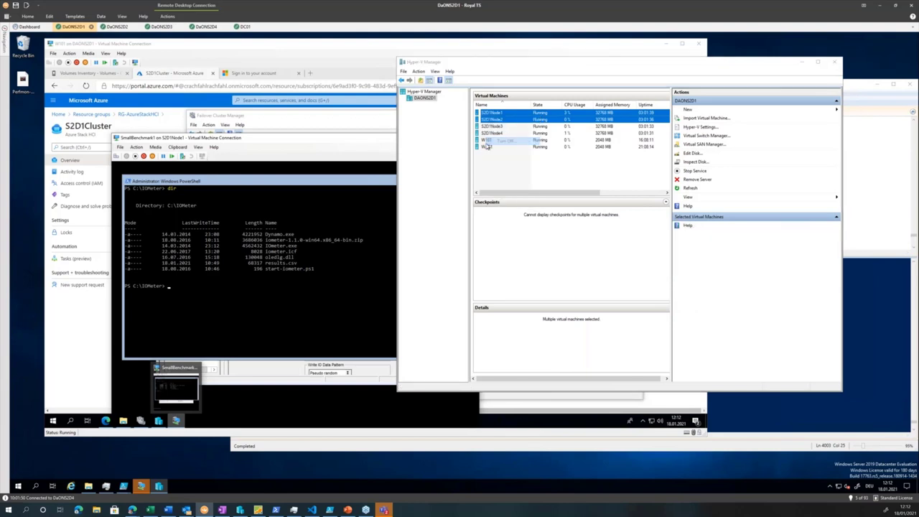
{"action": "left_click", "coordinate": [631, 238]}
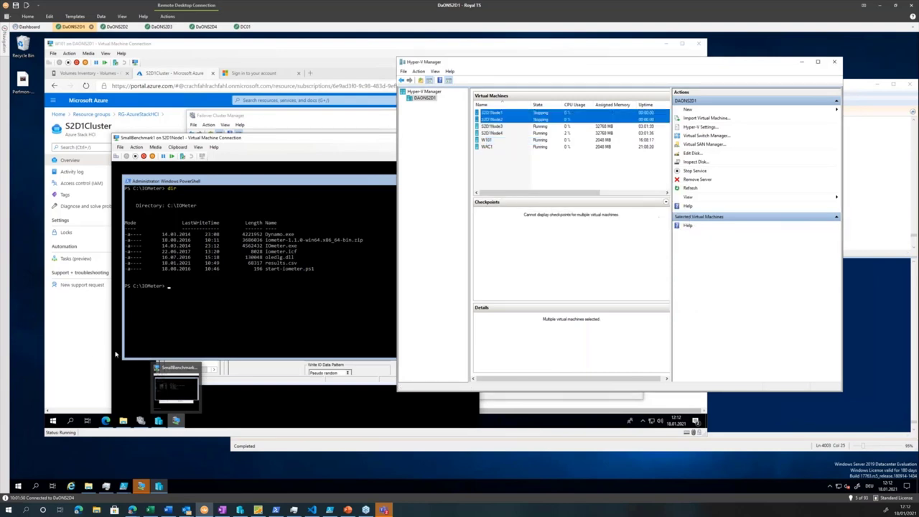
{"action": "left_click", "coordinate": [88, 353]}
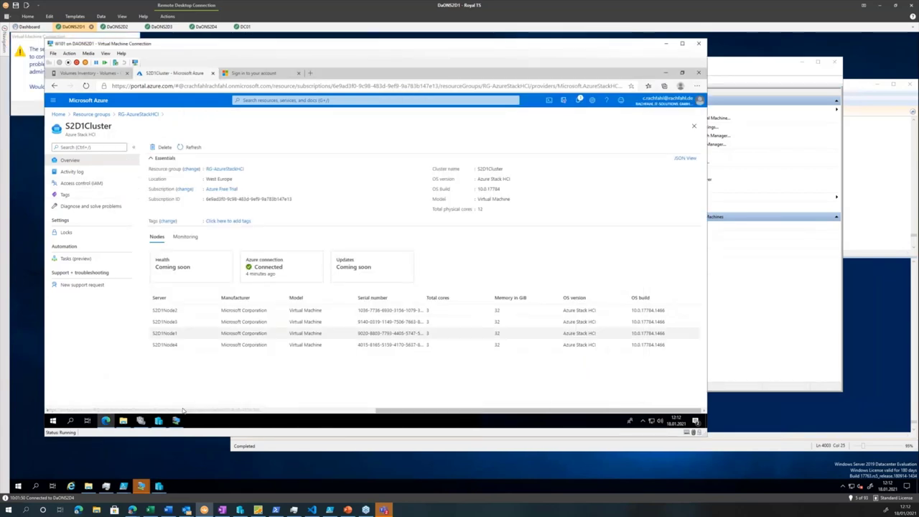
Back in Failover Cluster Manager, show the cluster disks under Storage > Disks
{"action": "left_click", "coordinate": [143, 422]}
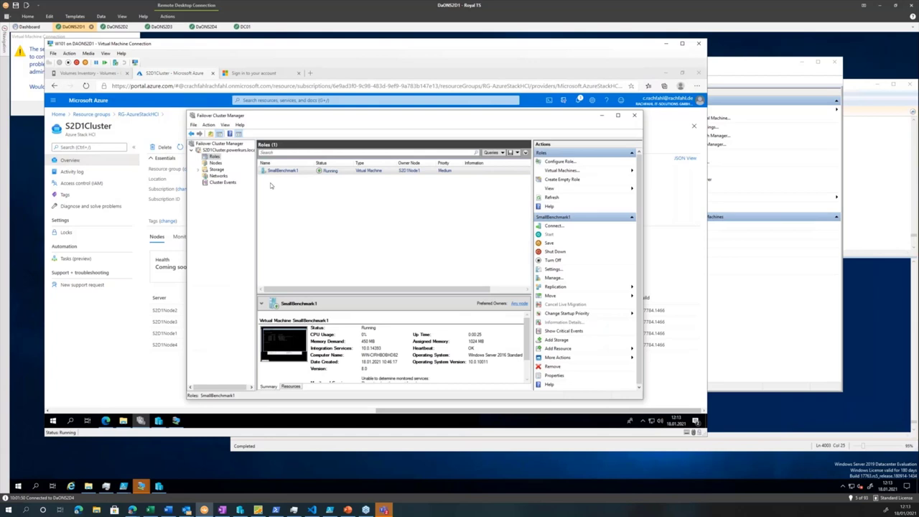
{"action": "left_click", "coordinate": [216, 170]}
{"action": "left_click", "coordinate": [218, 176]}
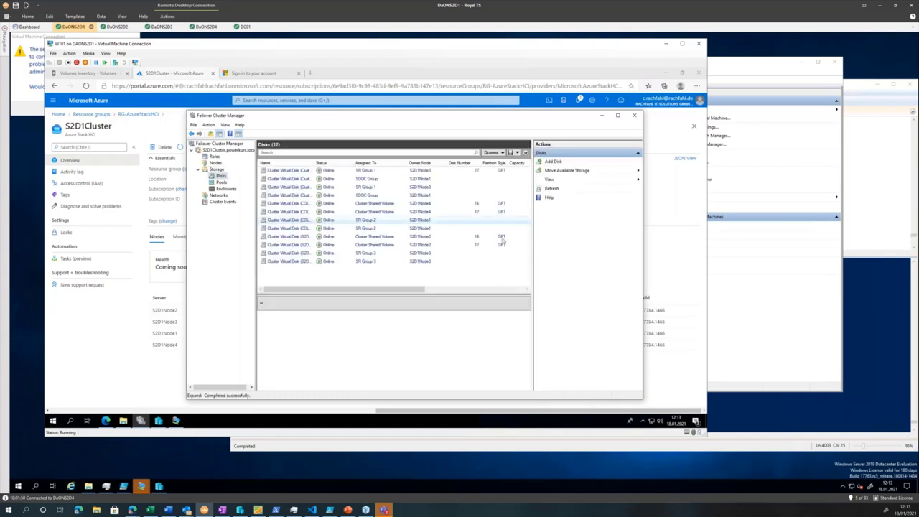
Enlarge the window and widen the Name column to show full disk names, then return to Roles
{"action": "left_click_drag", "start_coordinate": [643, 266], "coordinate": [705, 275]}
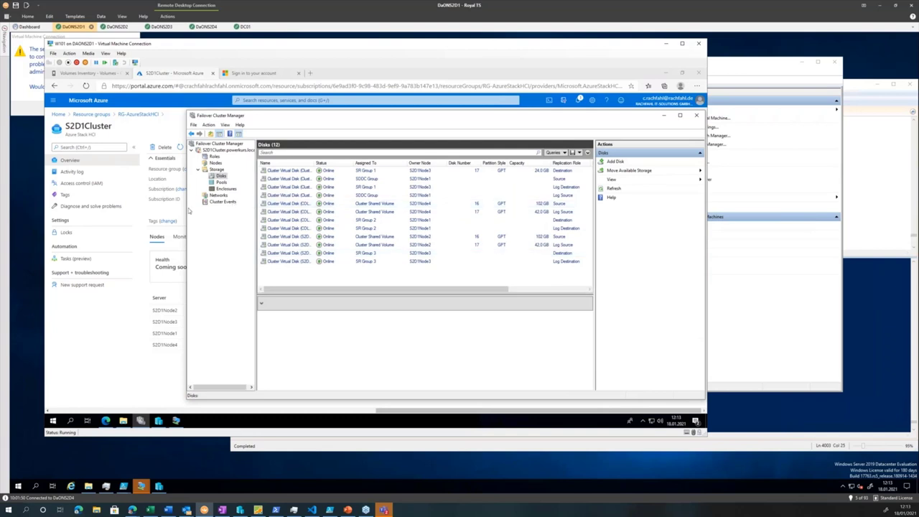
{"action": "left_click_drag", "start_coordinate": [189, 210], "coordinate": [121, 212]}
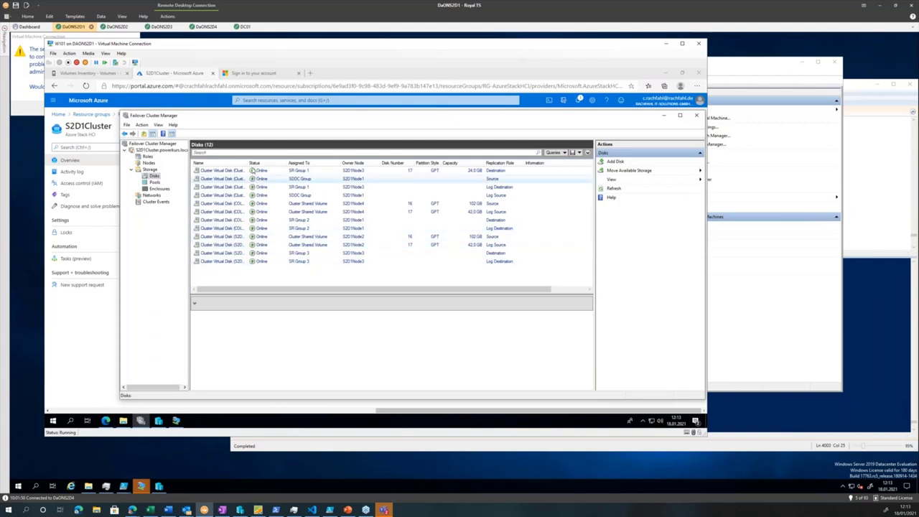
{"action": "left_click_drag", "start_coordinate": [249, 163], "coordinate": [295, 163]}
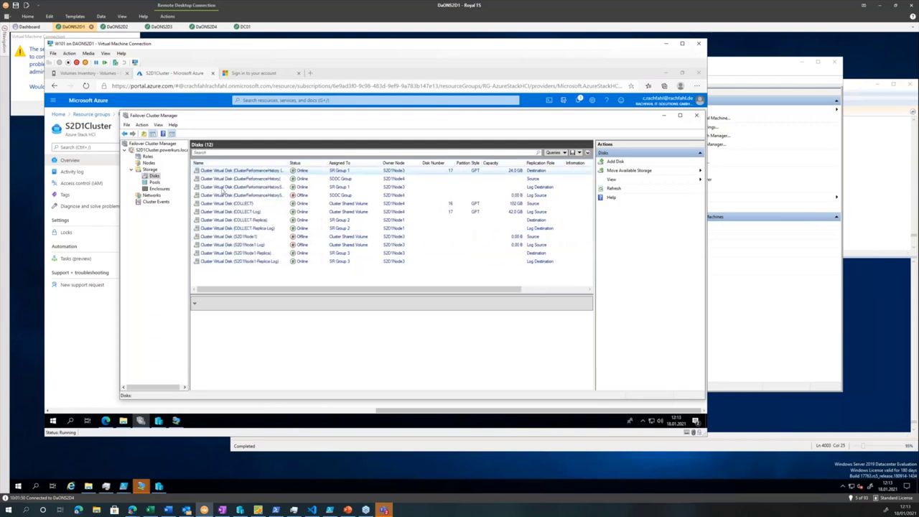
{"action": "left_click", "coordinate": [217, 204]}
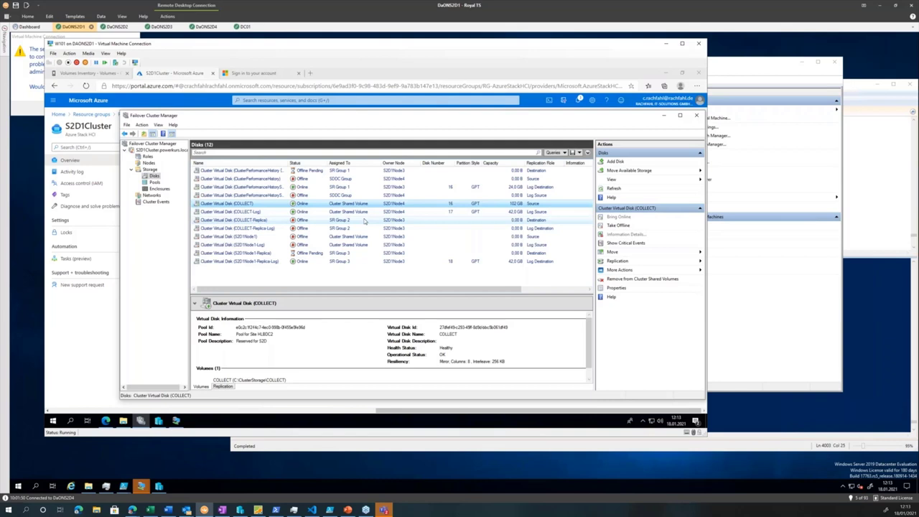
{"action": "left_click", "coordinate": [148, 156]}
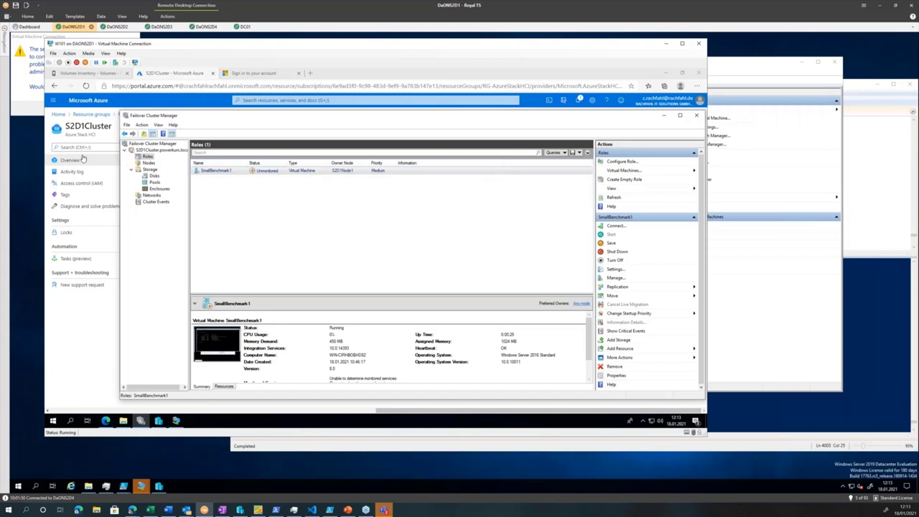
{"action": "right_click", "coordinate": [210, 173]}
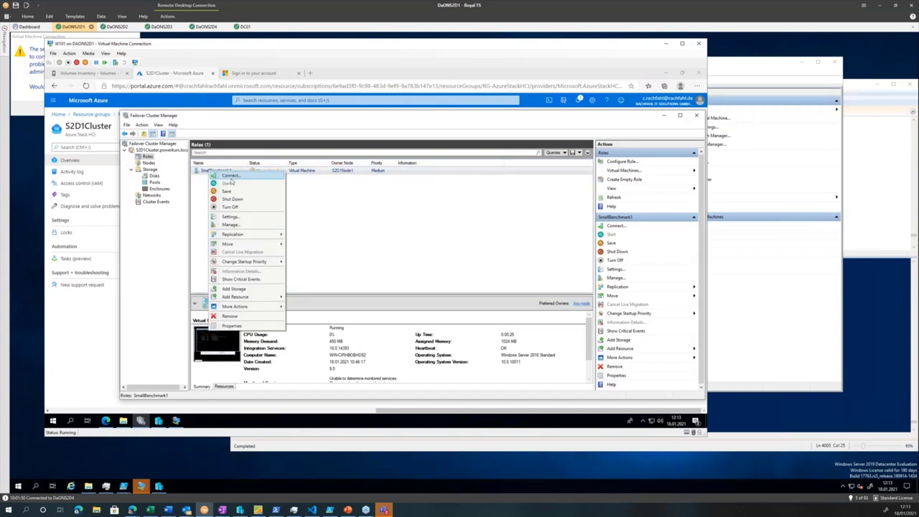
{"action": "left_click", "coordinate": [443, 261]}
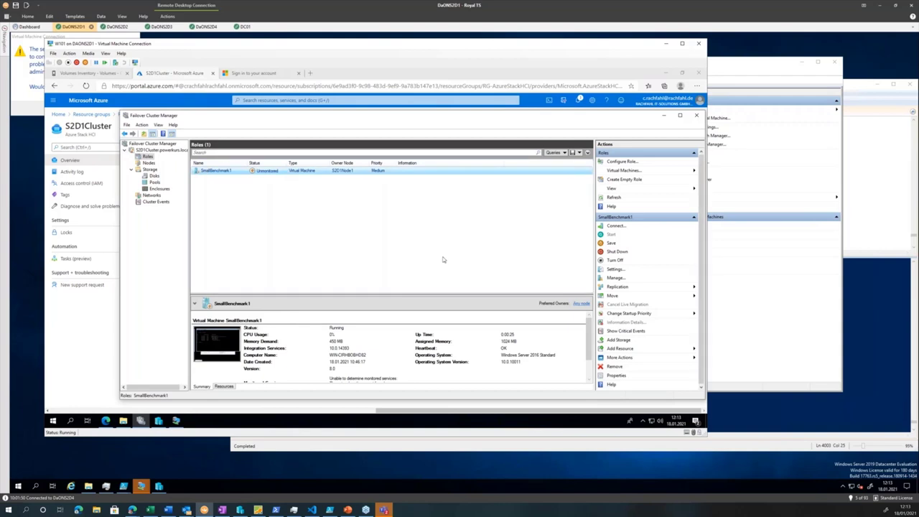
{"action": "left_click", "coordinate": [154, 176]}
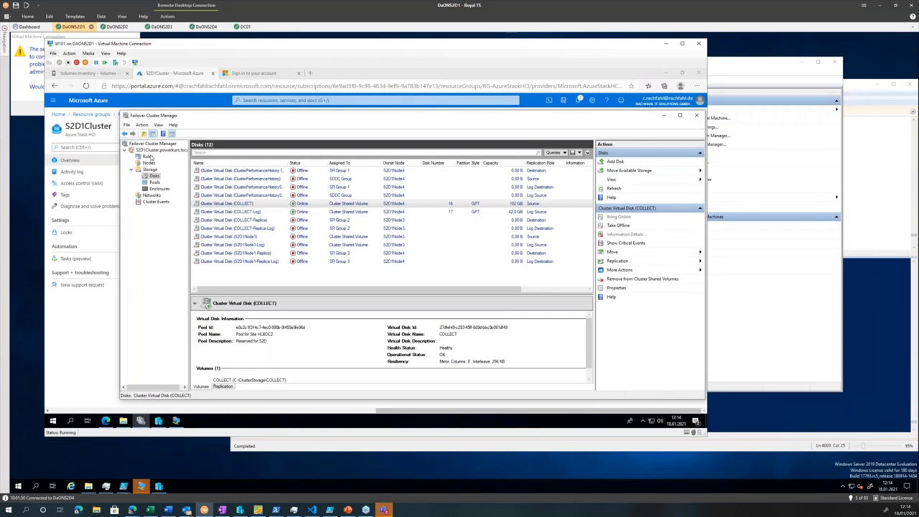
{"action": "left_click", "coordinate": [149, 157]}
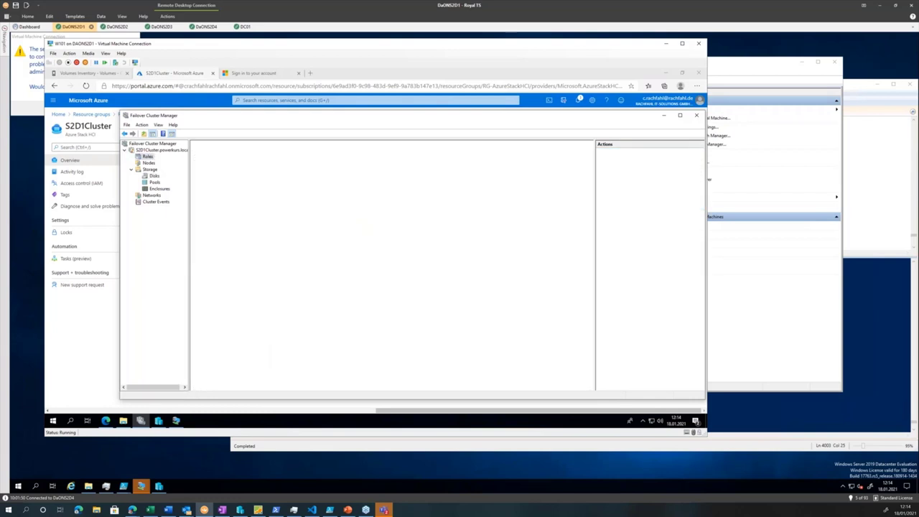